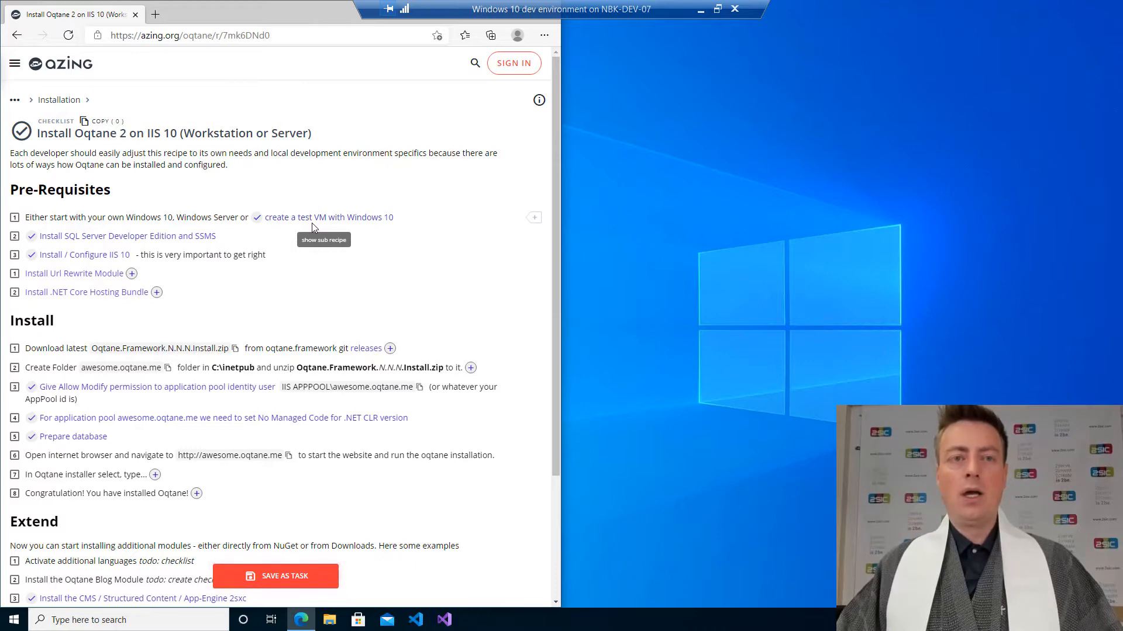
# Expand and read through the sub-recipe for creating a Windows 10 test VM, then collapse it.
pyautogui.click(313, 225)
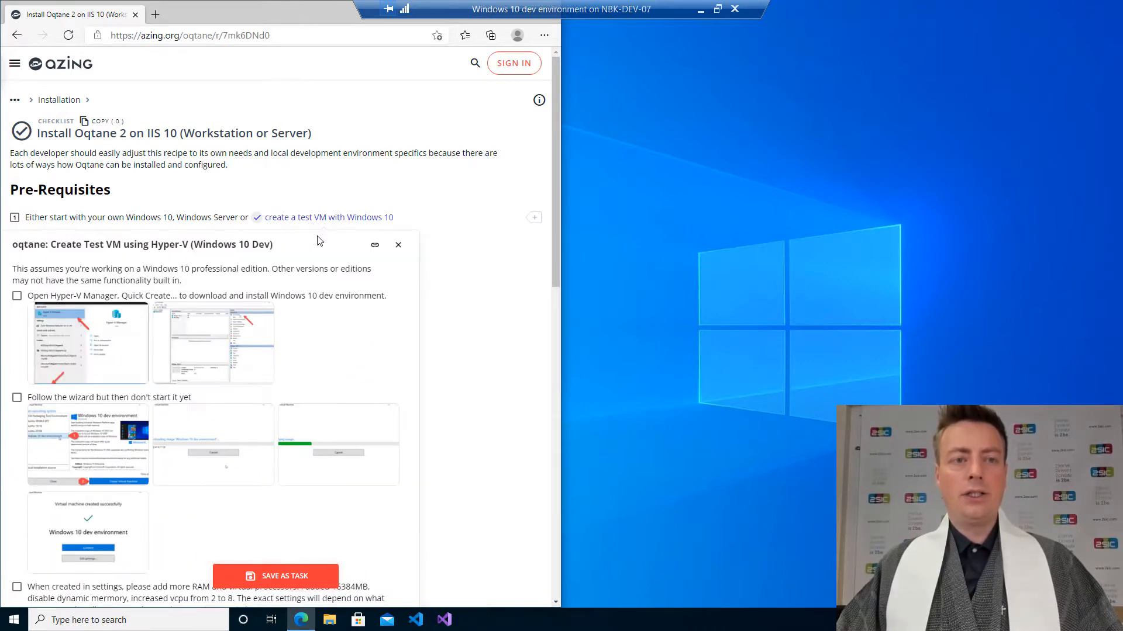
pyautogui.scroll(-2, 325, 267)
pyautogui.scroll(-2, 325, 268)
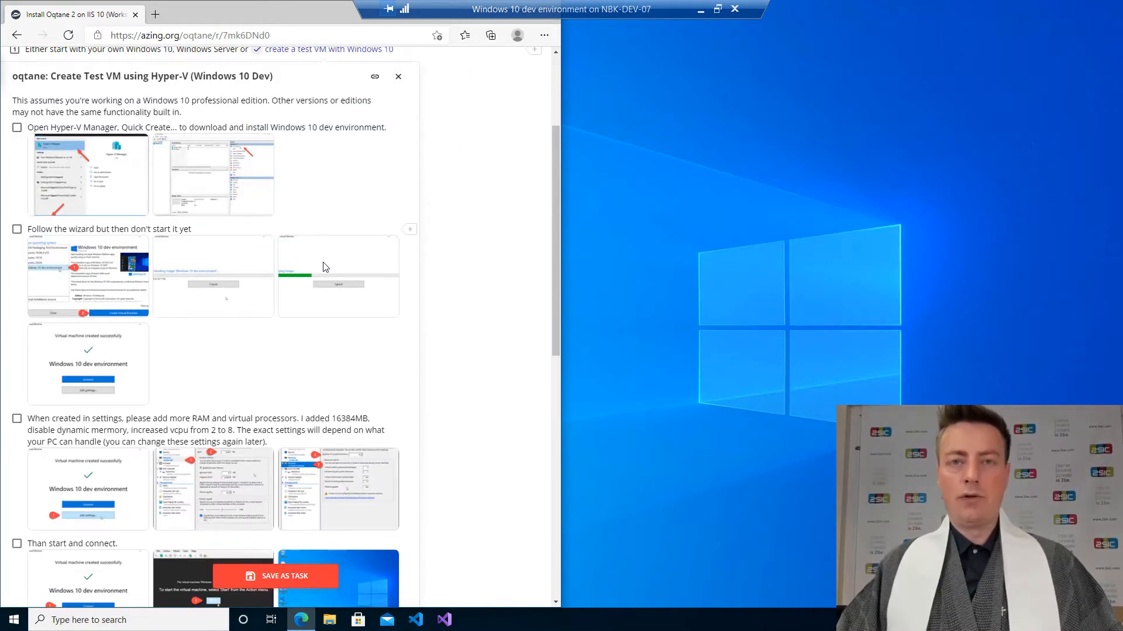
pyautogui.scroll(-2, 325, 269)
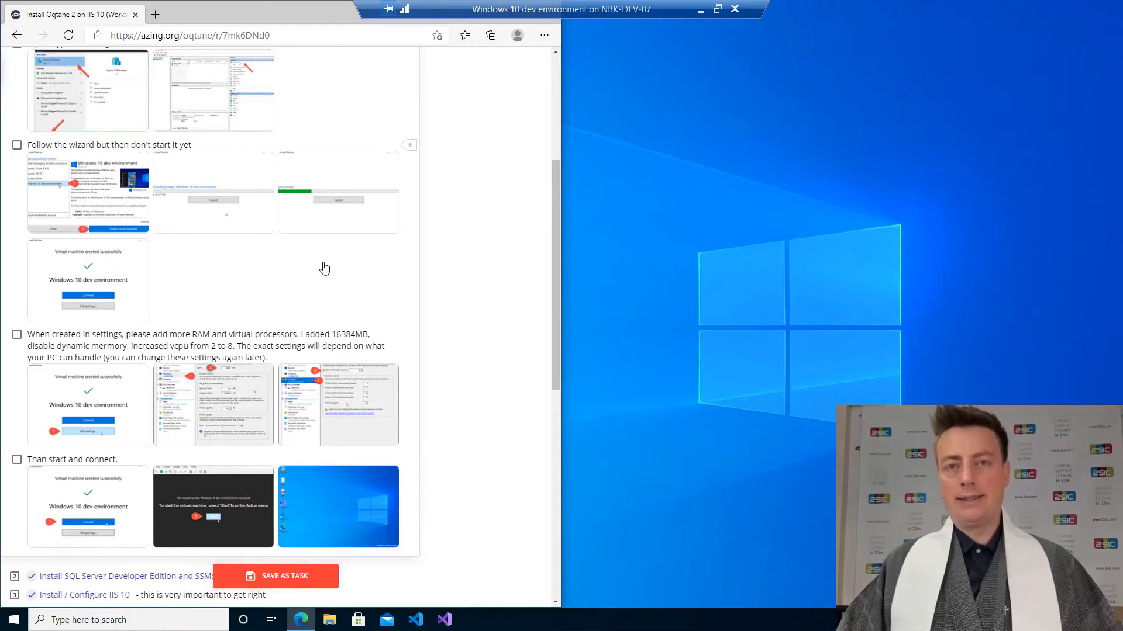
pyautogui.scroll(6, 325, 268)
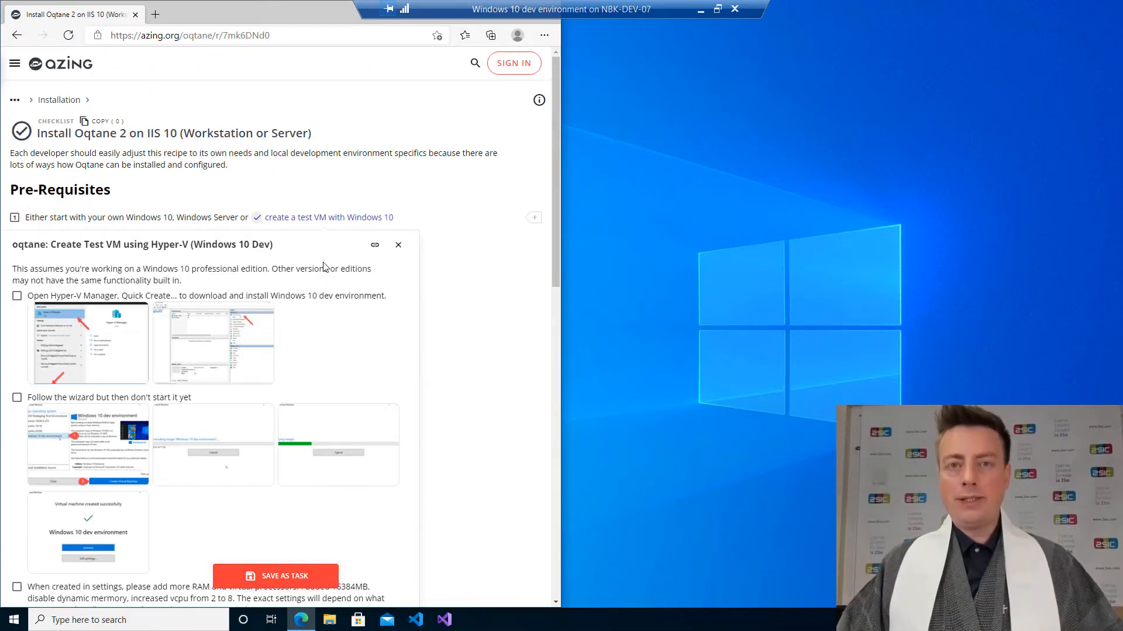
pyautogui.click(330, 224)
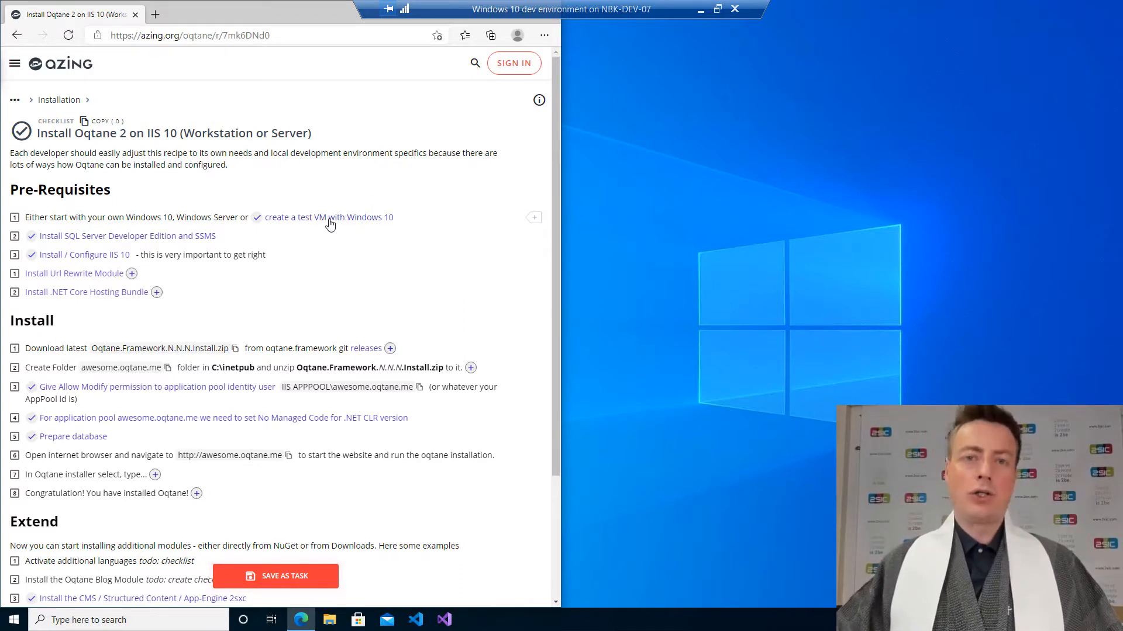
# Expand the SQL Server Developer Edition and SSMS sub-recipe and copy the search phrase 'sql server download'.
pyautogui.click(210, 237)
pyautogui.scroll(-2, 281, 279)
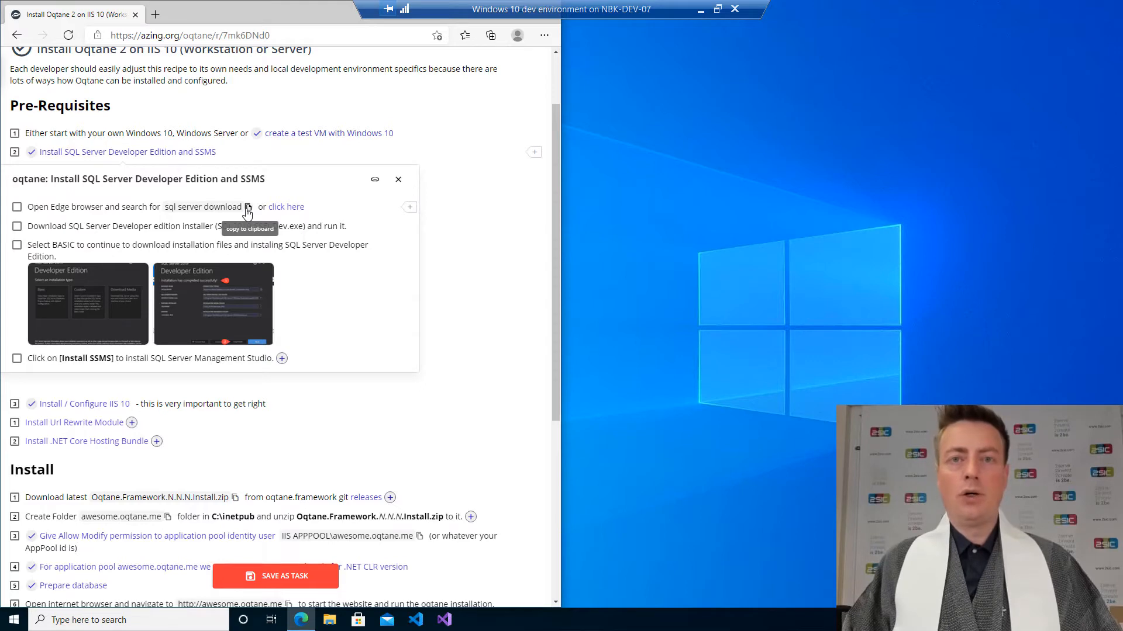
pyautogui.click(247, 208)
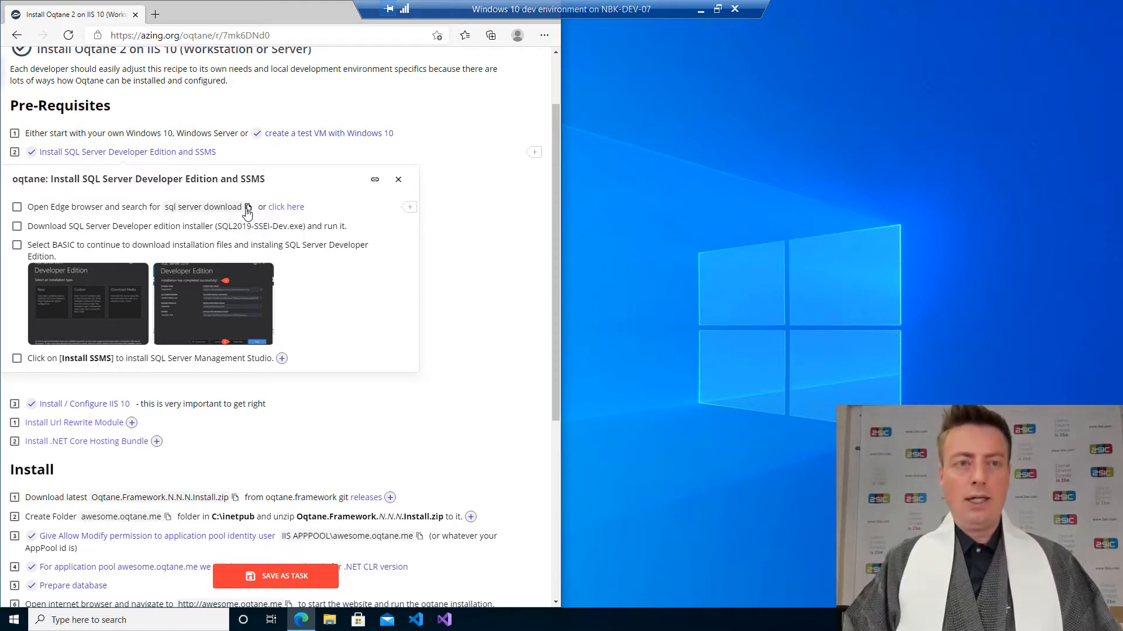
# Open a new browser window snapped to the right half and search for the copied 'sql server download' phrase.
pyautogui.hotkey('ctrl', 'n')
pyautogui.press('super+Right')
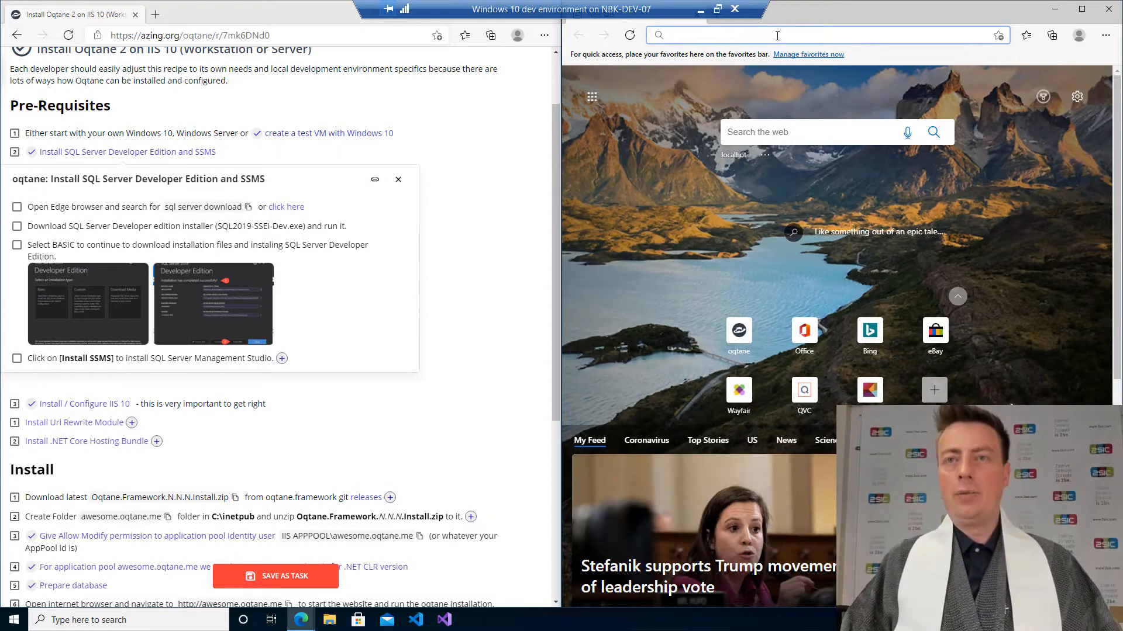
pyautogui.hotkey('ctrl', 'v')
pyautogui.press('Return')
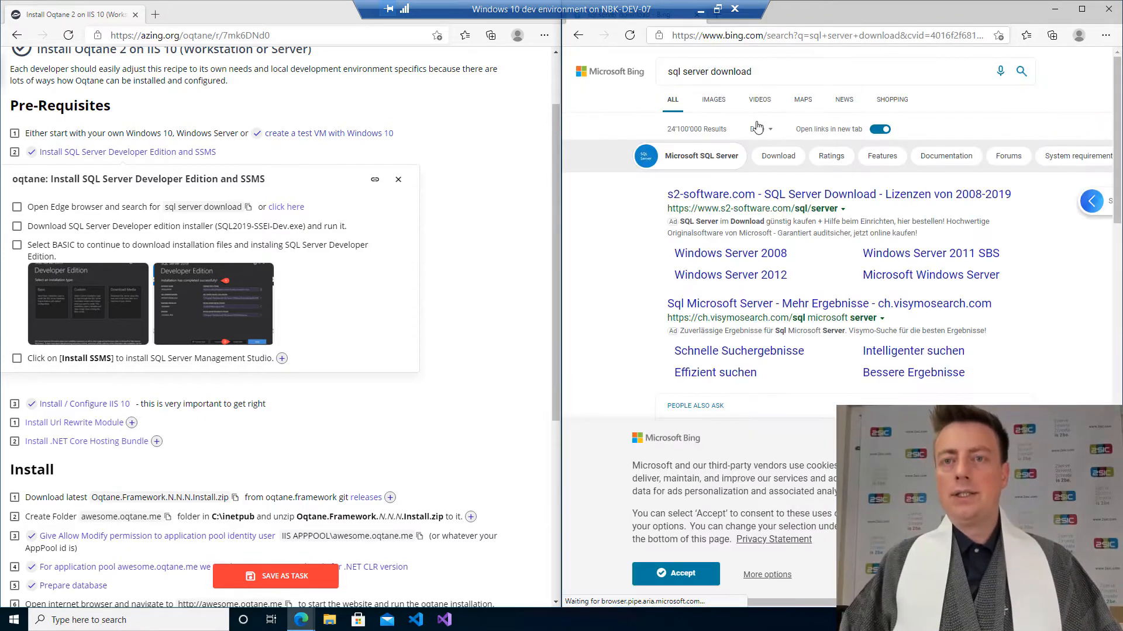
# Open the Microsoft SQL Server Downloads page and download the free Developer edition installer.
pyautogui.scroll(-4, 805, 316)
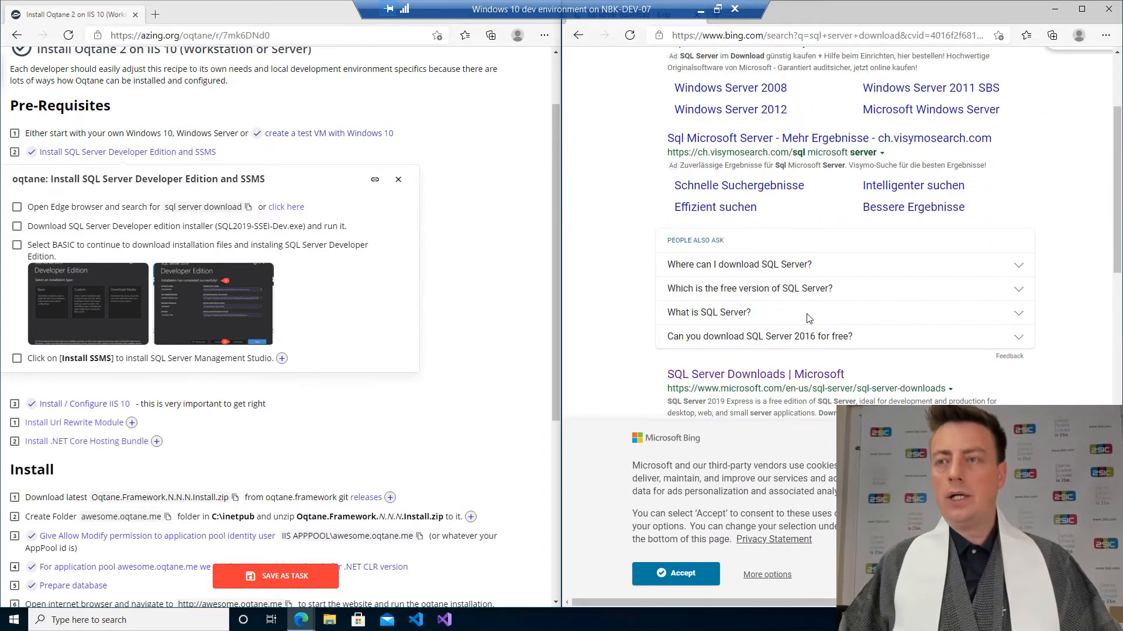
pyautogui.click(754, 292)
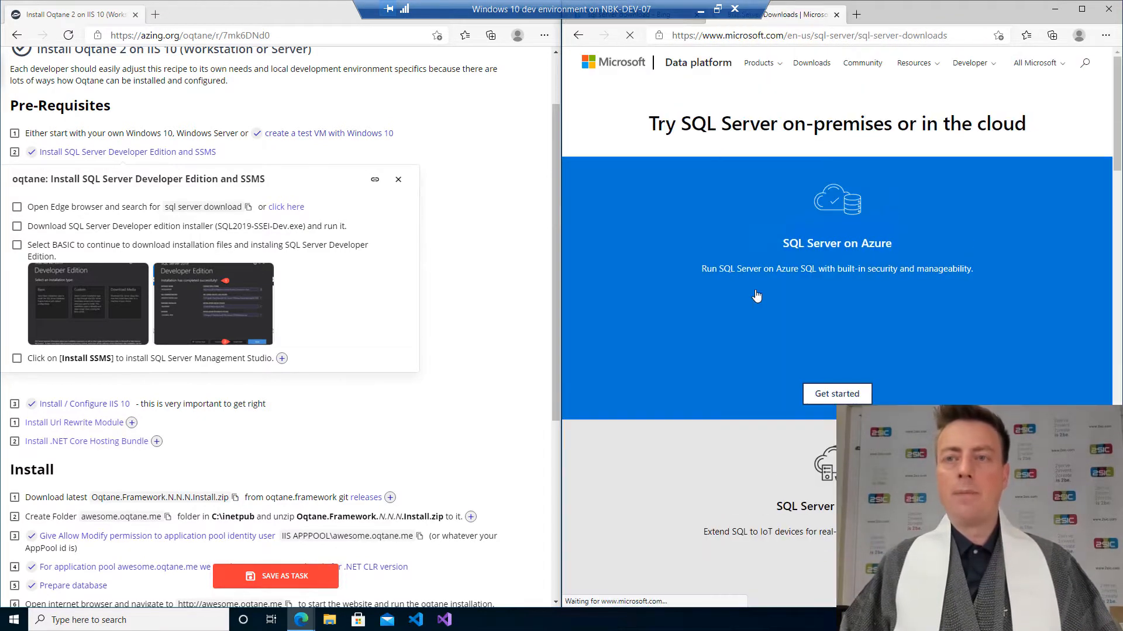
pyautogui.scroll(-10, 749, 231)
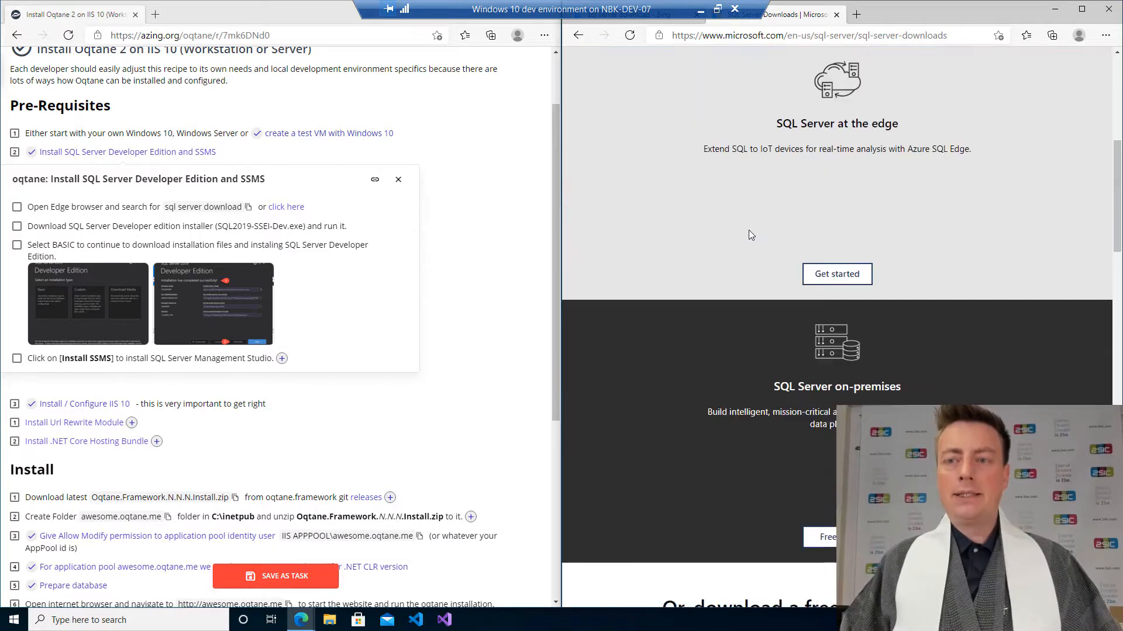
pyautogui.scroll(-3, 749, 234)
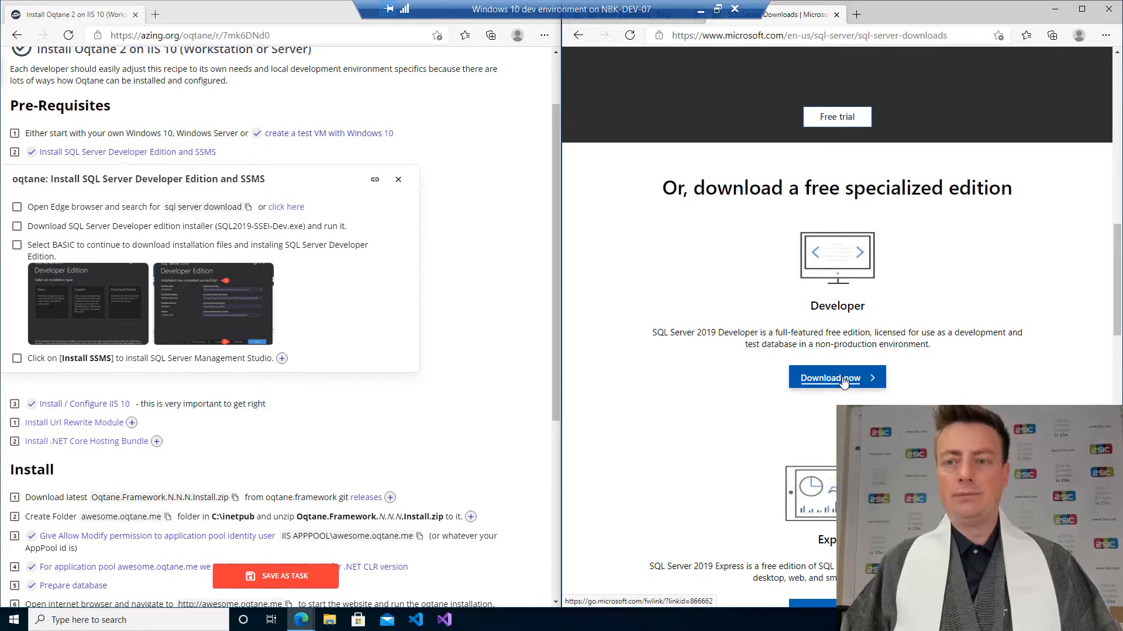
pyautogui.hotkey('ctrl', '-')
pyautogui.hotkey('ctrl', '-')
pyautogui.hotkey('ctrl', '-')
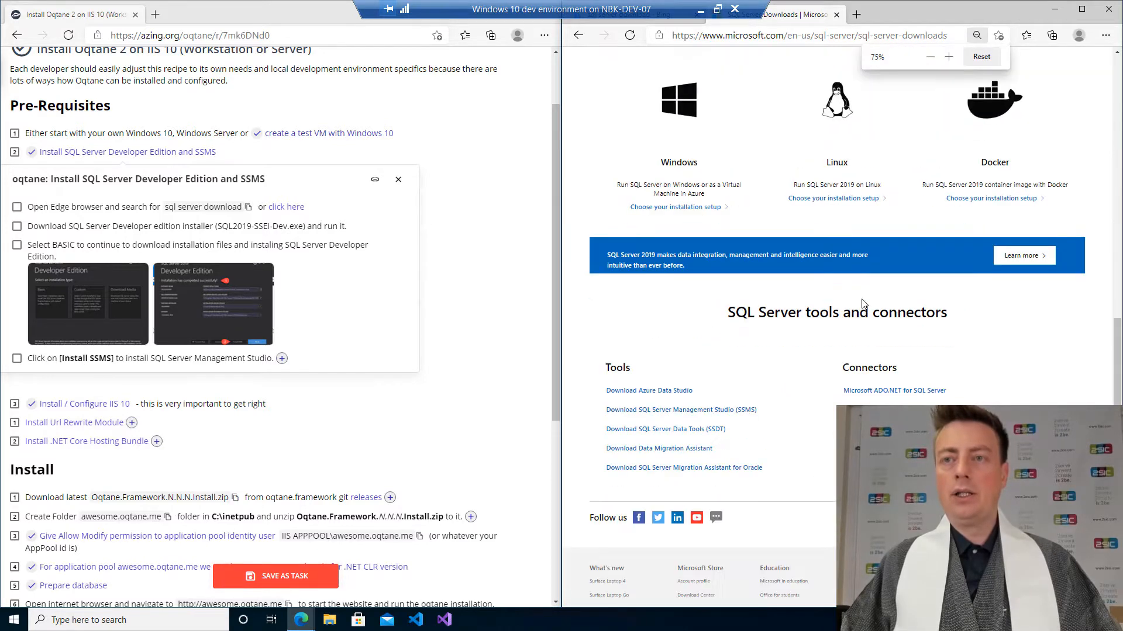
pyautogui.scroll(5, 850, 319)
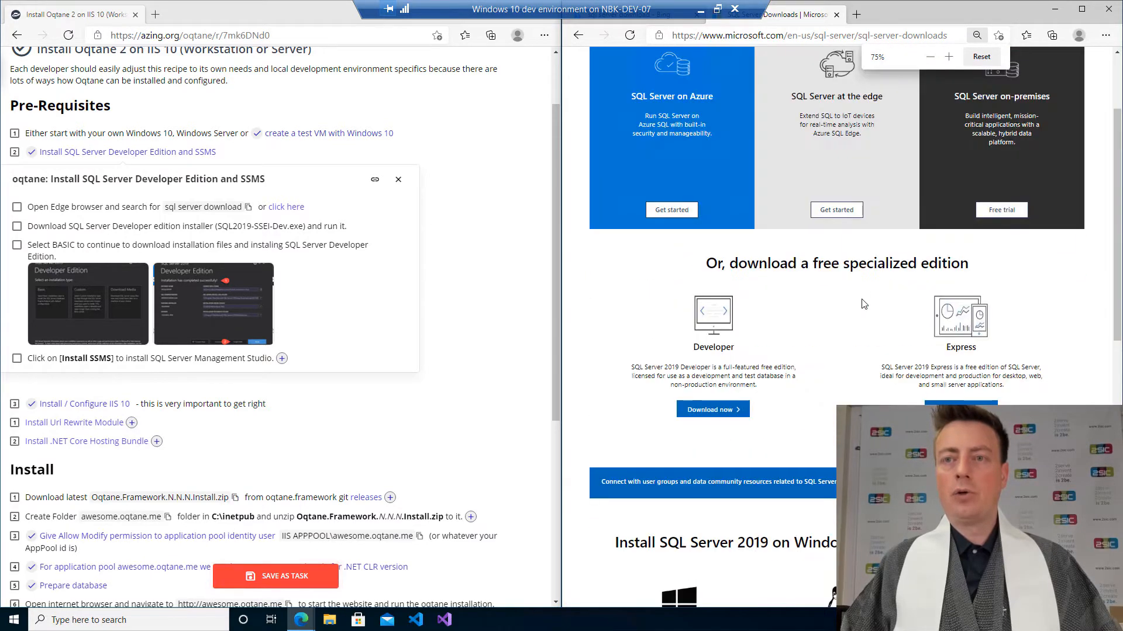
pyautogui.click(720, 412)
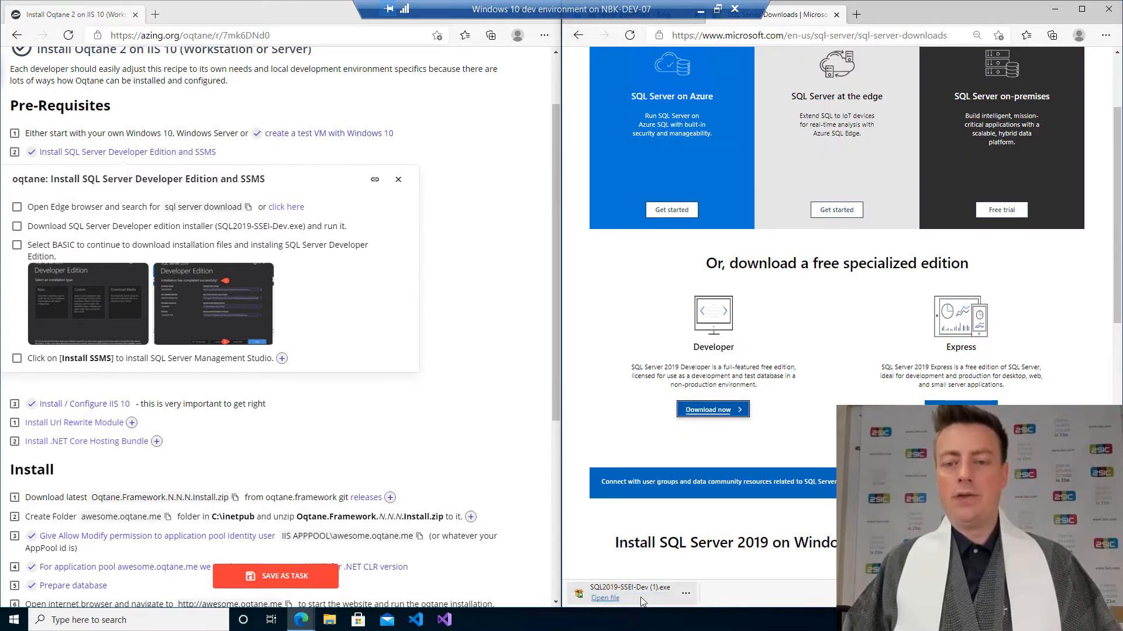
# Run the SQL2019-SSEI-Dev installer, allow it, and perform a Basic installation accepting the license terms.
pyautogui.click(609, 596)
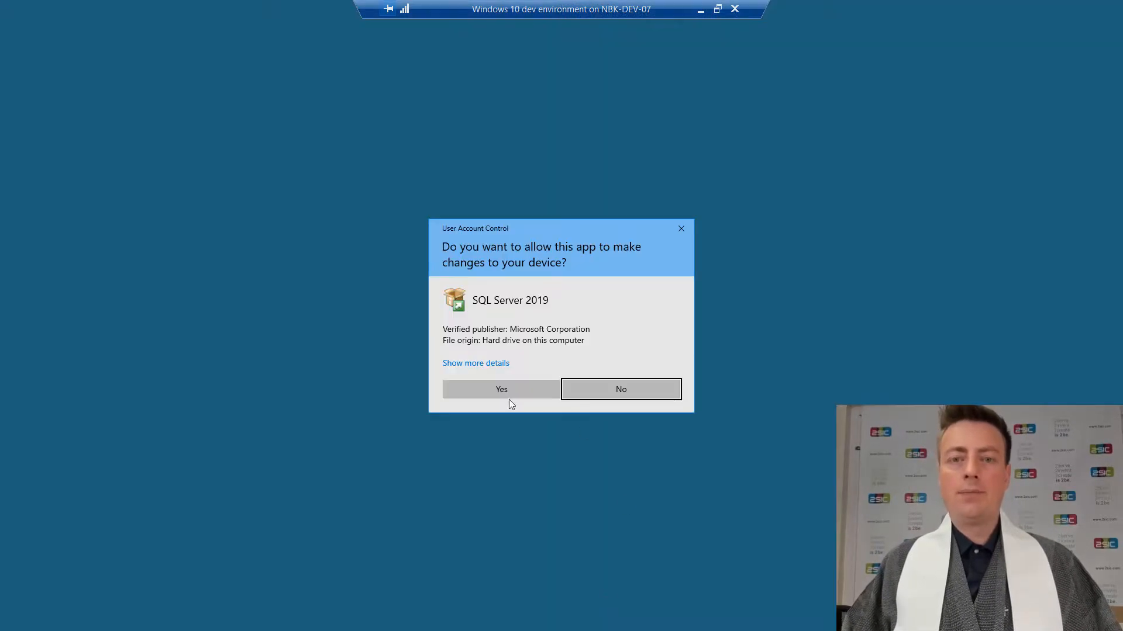
pyautogui.click(506, 388)
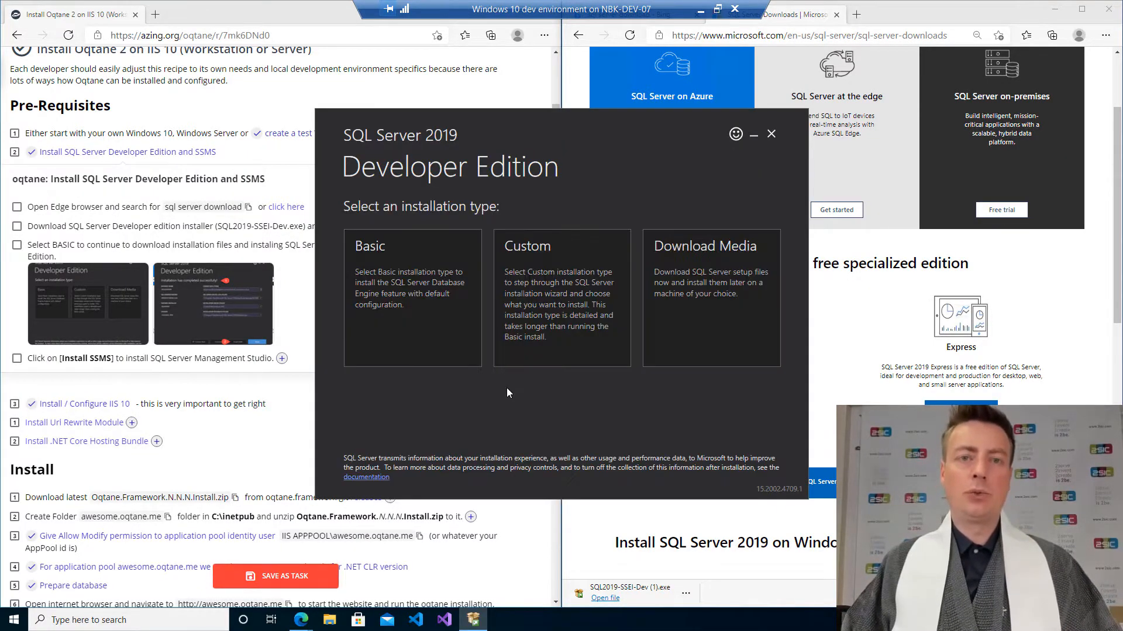
pyautogui.click(412, 292)
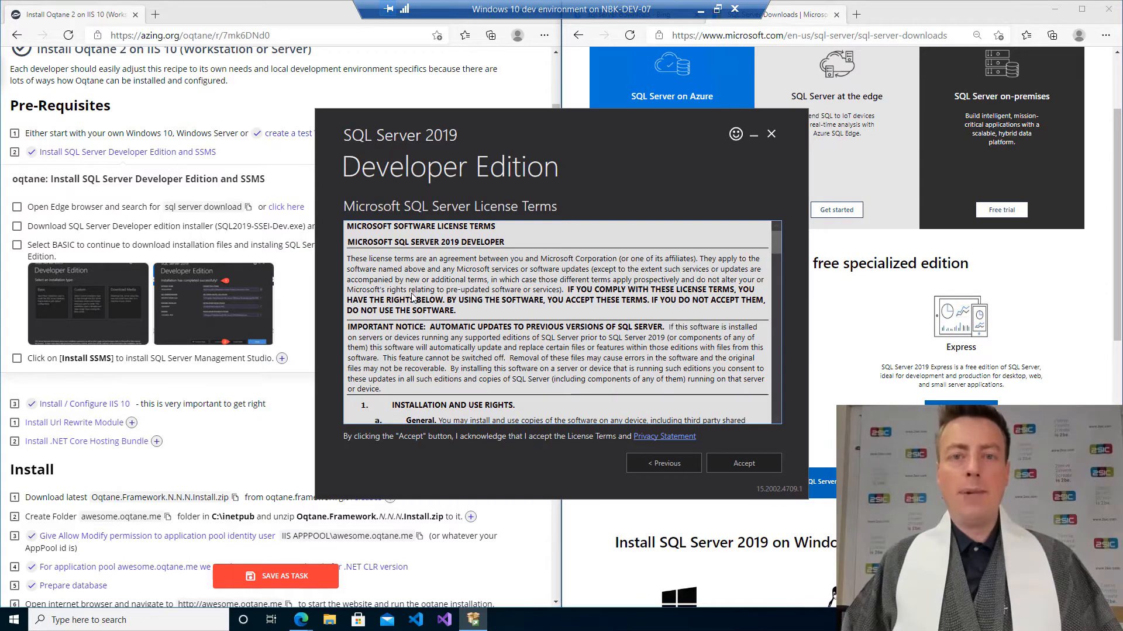
pyautogui.click(735, 460)
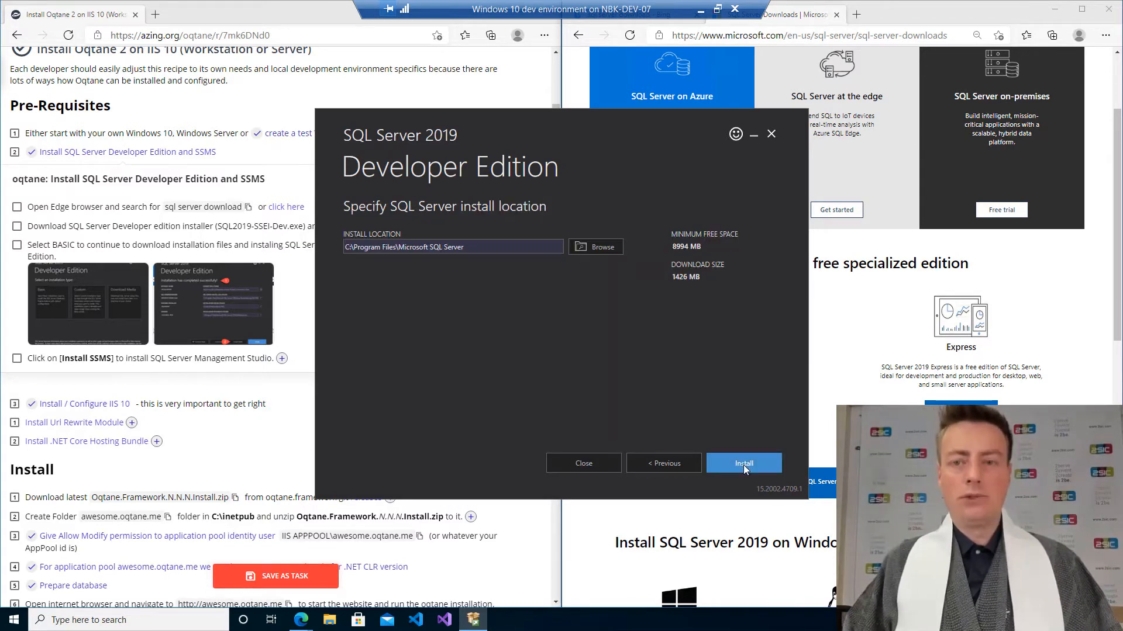
pyautogui.click(744, 465)
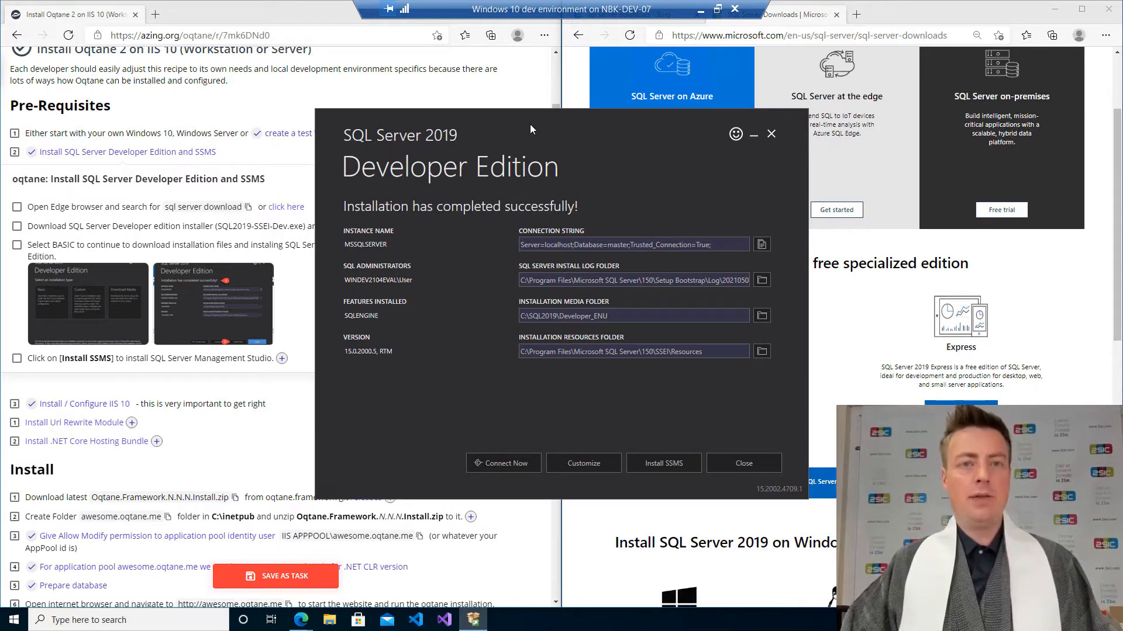
# Tick the checklist items for searching for and running the SQL Server Developer installer.
pyautogui.moveTo(443, 123); pyautogui.dragTo(718, 142)
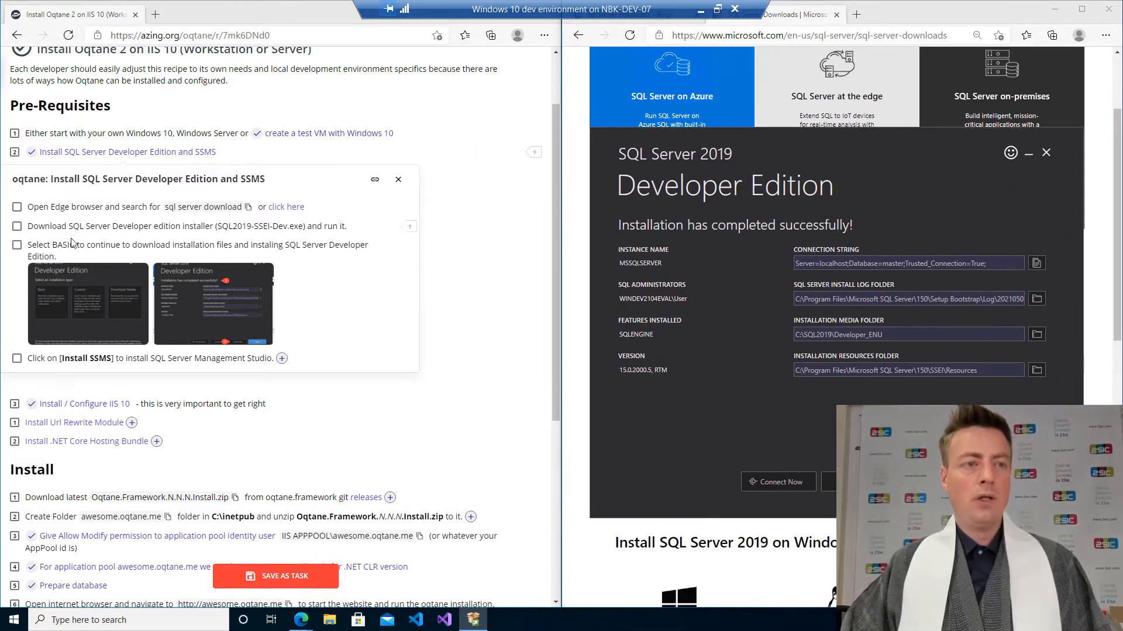
pyautogui.click(17, 207)
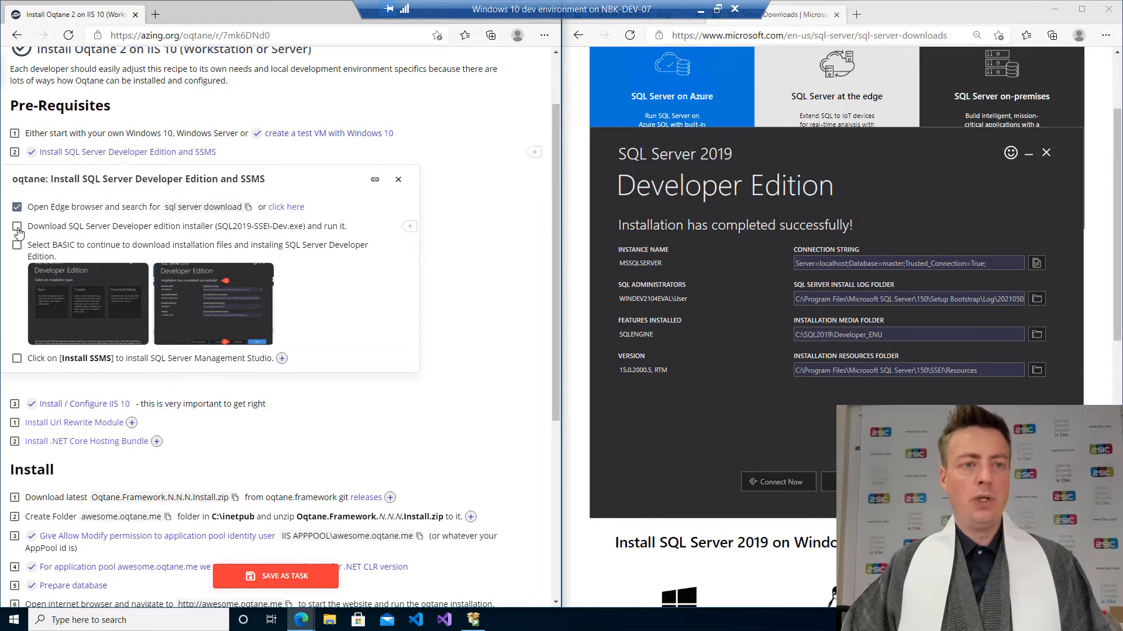
pyautogui.click(17, 228)
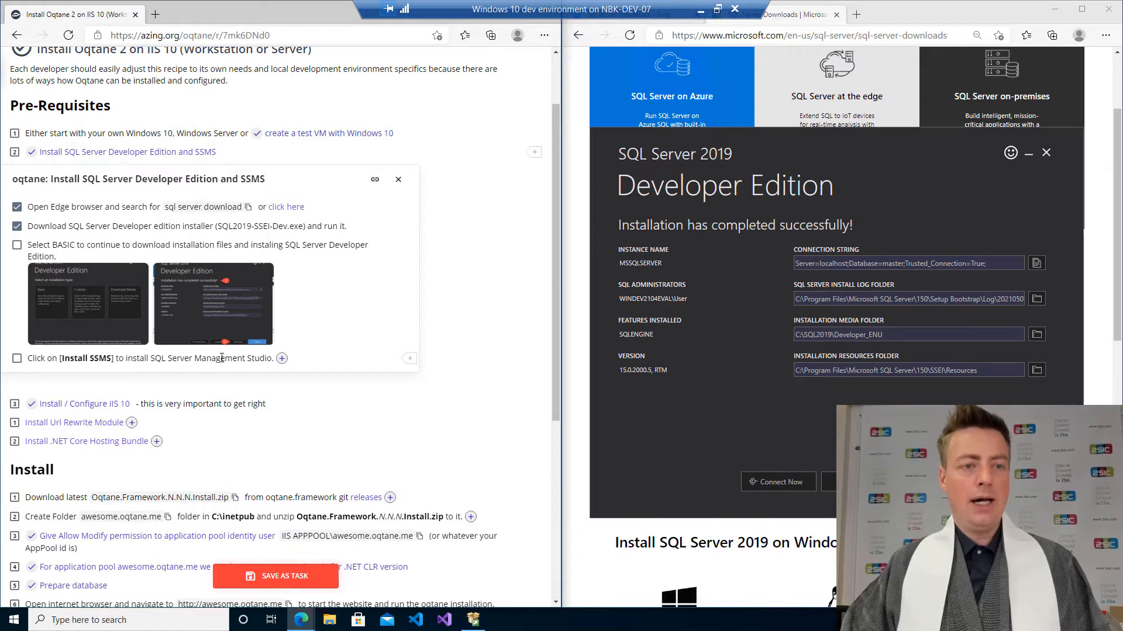
# Expand the Install SSMS checklist item and view its instructions and screenshots.
pyautogui.click(282, 358)
pyautogui.click(255, 368)
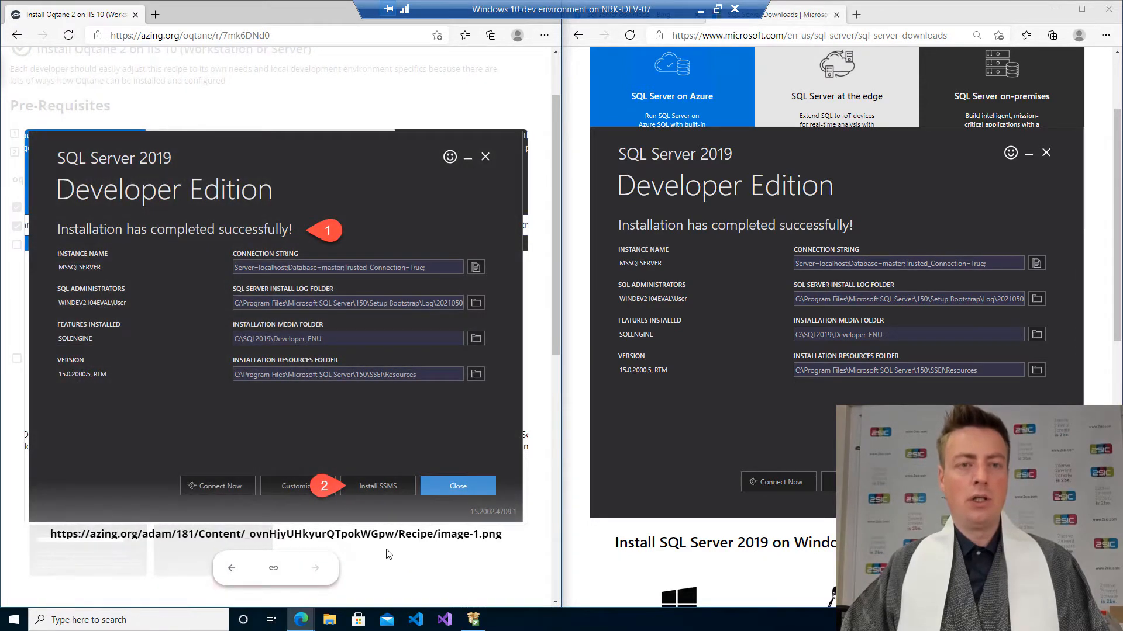
pyautogui.click(385, 550)
pyautogui.scroll(-3, 294, 262)
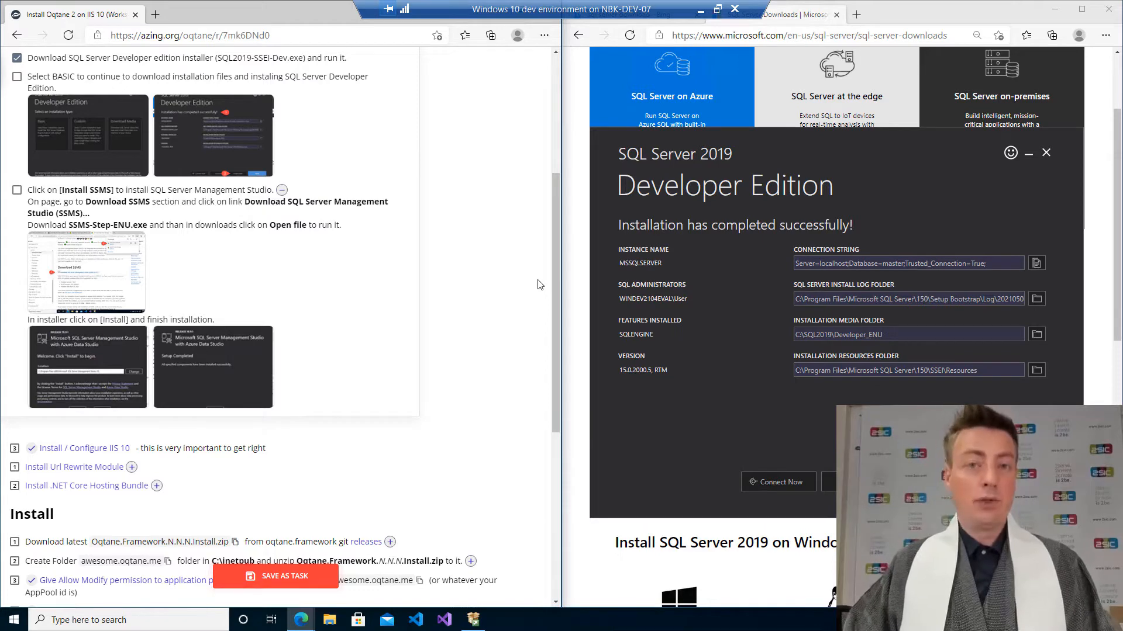
# Open the SSMS download page from the installer, move its tab to the right window, and download SSMS 18.9.1.
pyautogui.click(939, 482)
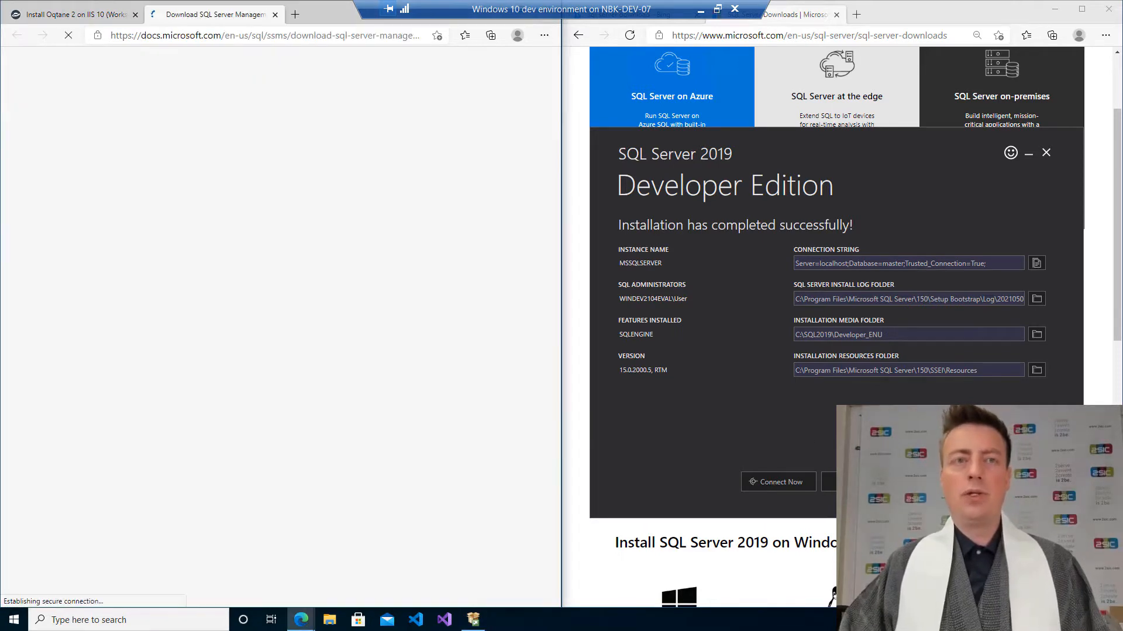
pyautogui.moveTo(193, 14); pyautogui.dragTo(796, 14)
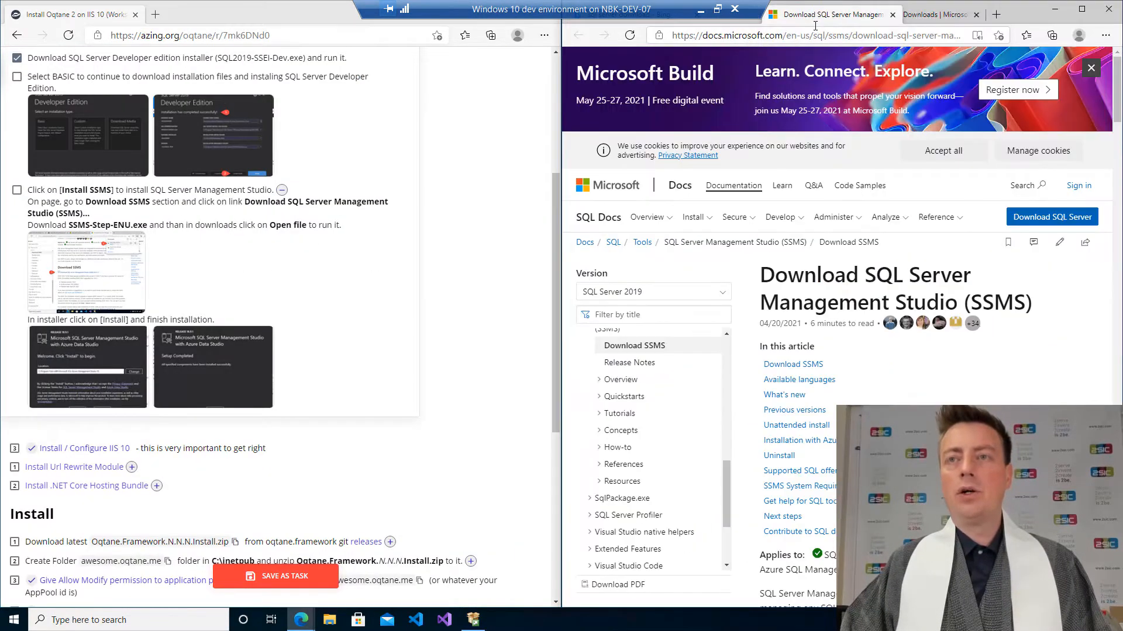
pyautogui.scroll(-8, 830, 245)
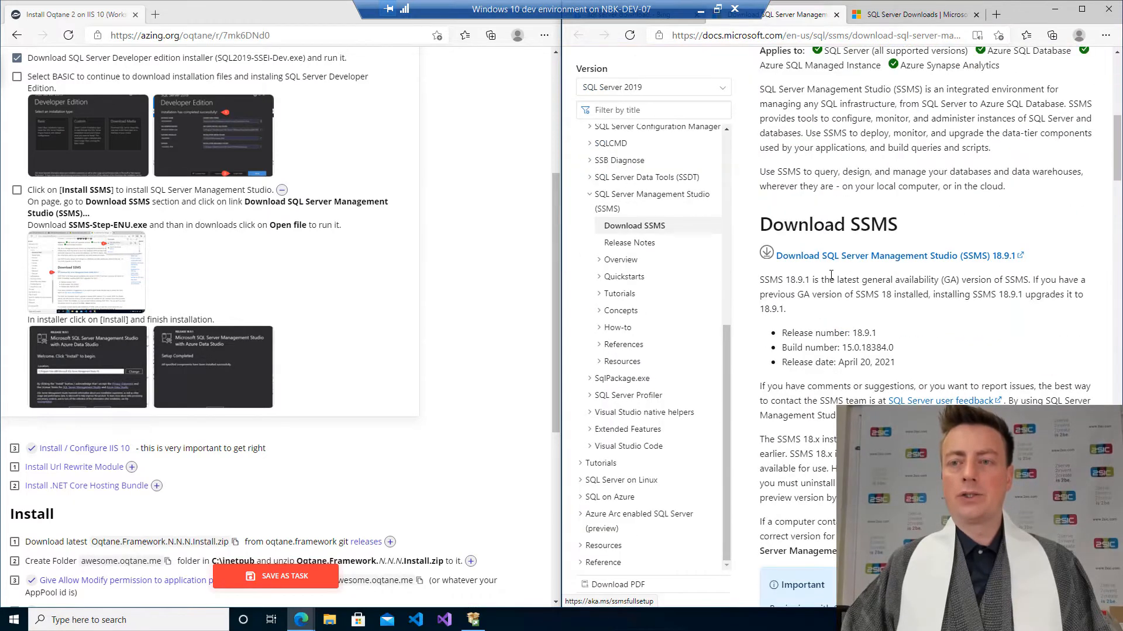
pyautogui.click(837, 257)
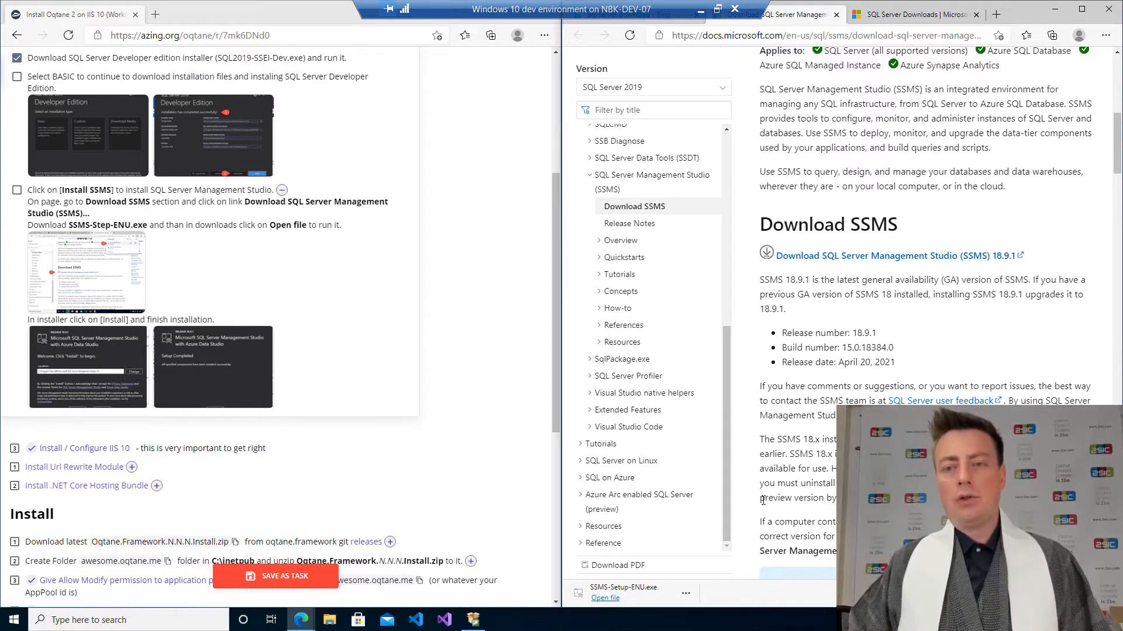
# Run SSMS-Setup-ENU, allow it to make changes, and start the installation at the default location.
pyautogui.click(605, 598)
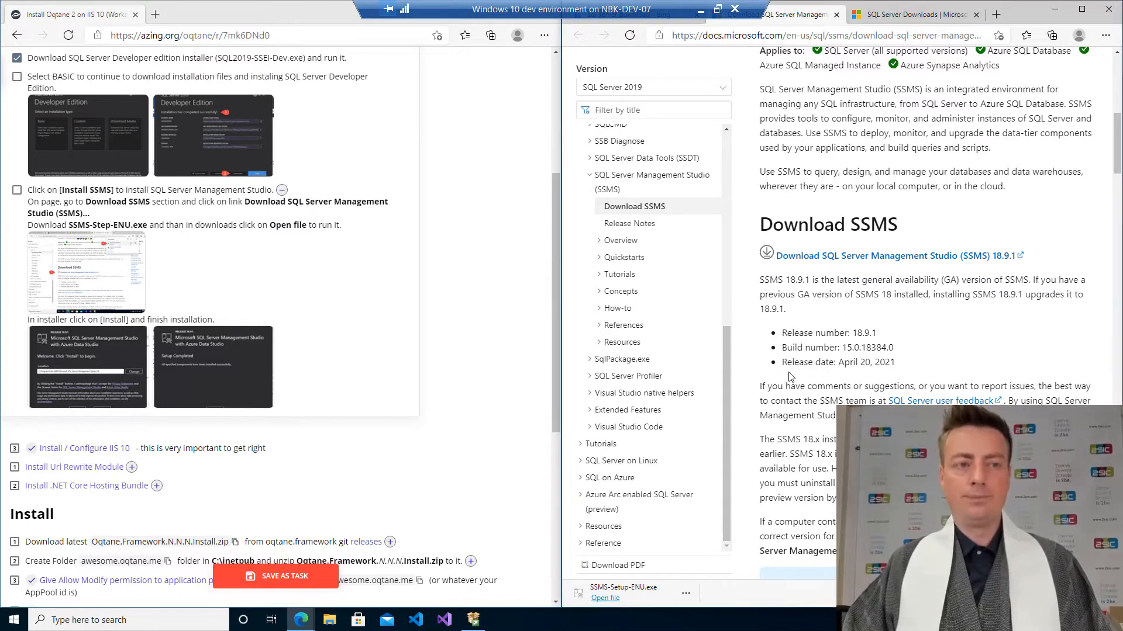
pyautogui.click(107, 270)
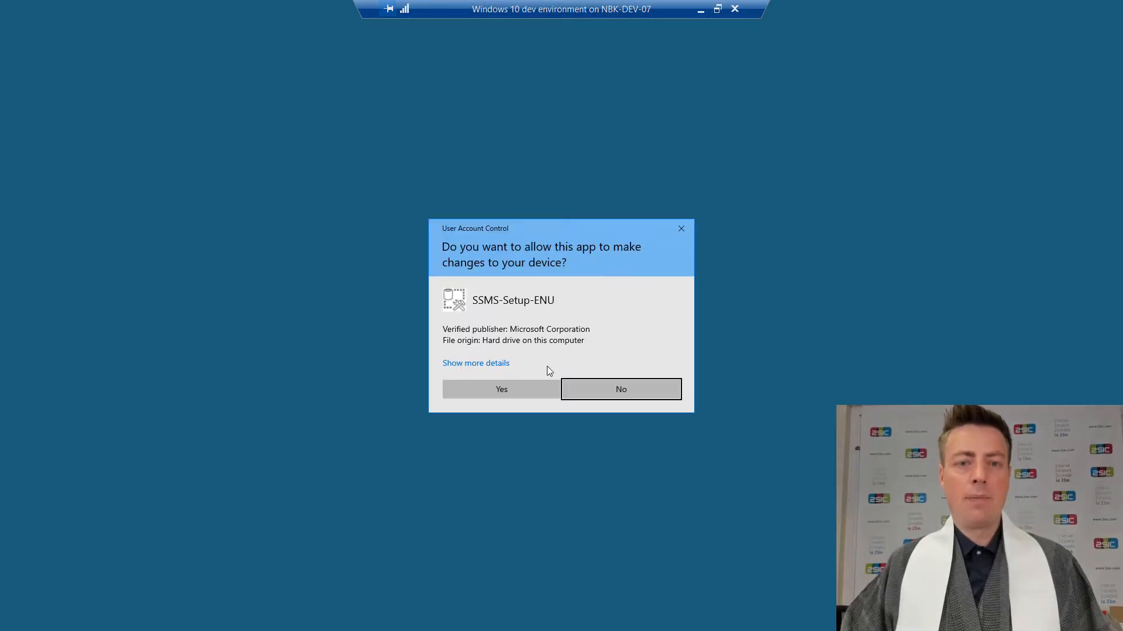
pyautogui.click(506, 389)
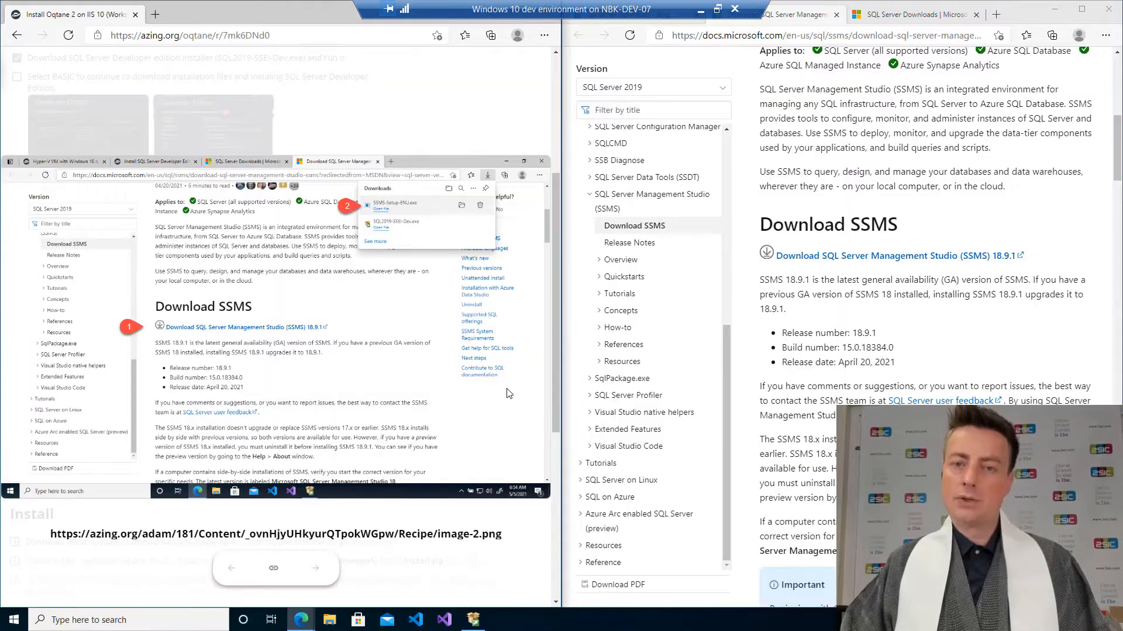
pyautogui.click(370, 138)
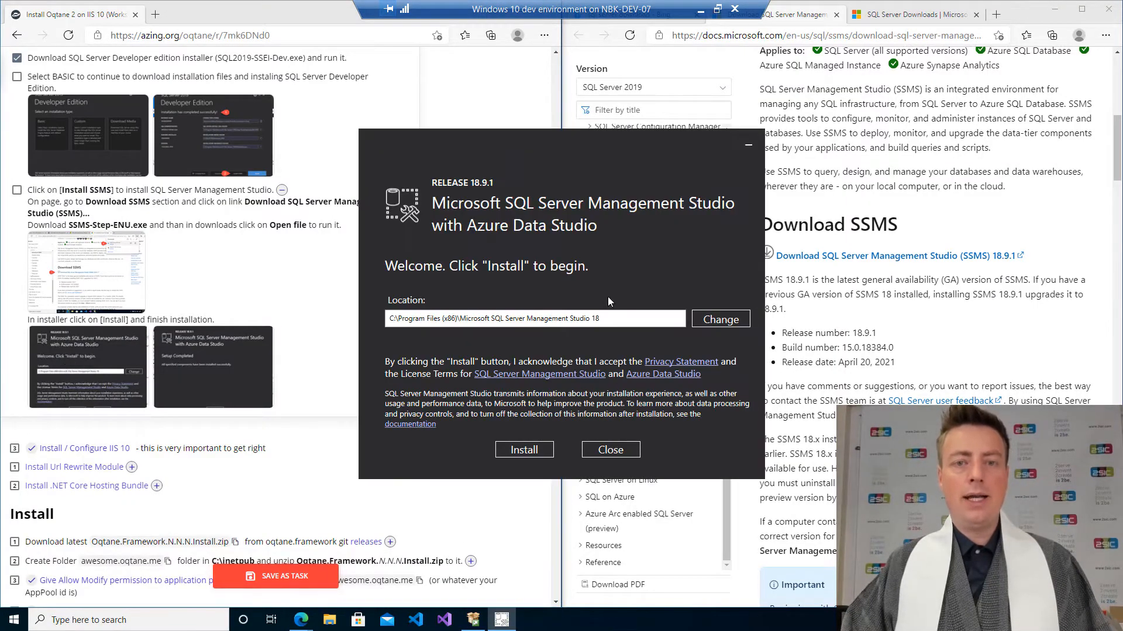
pyautogui.click(523, 452)
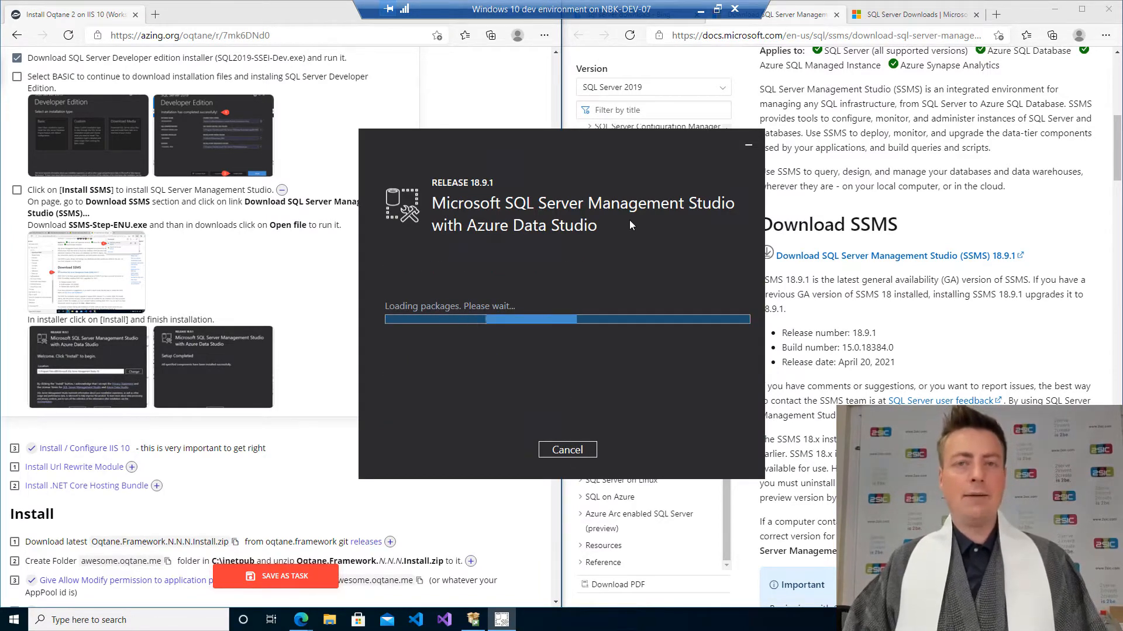
# Move the SSMS installer aside, view the setup-completed screenshot, and tick the BASIC and Install SSMS checklist items.
pyautogui.moveTo(629, 142); pyautogui.dragTo(931, 169)
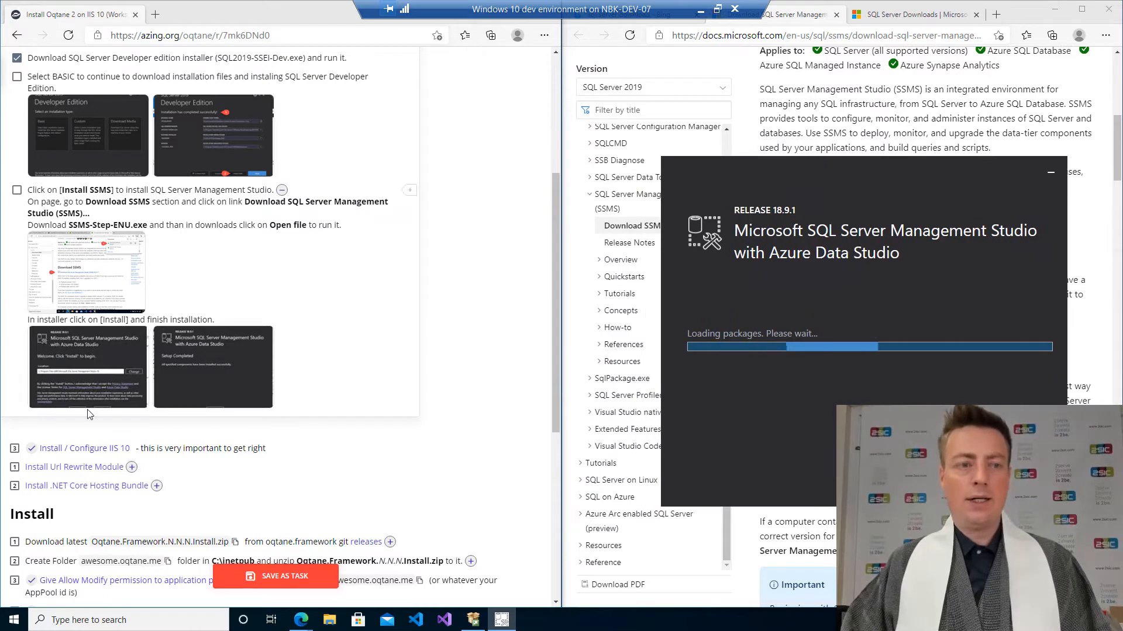
pyautogui.click(213, 368)
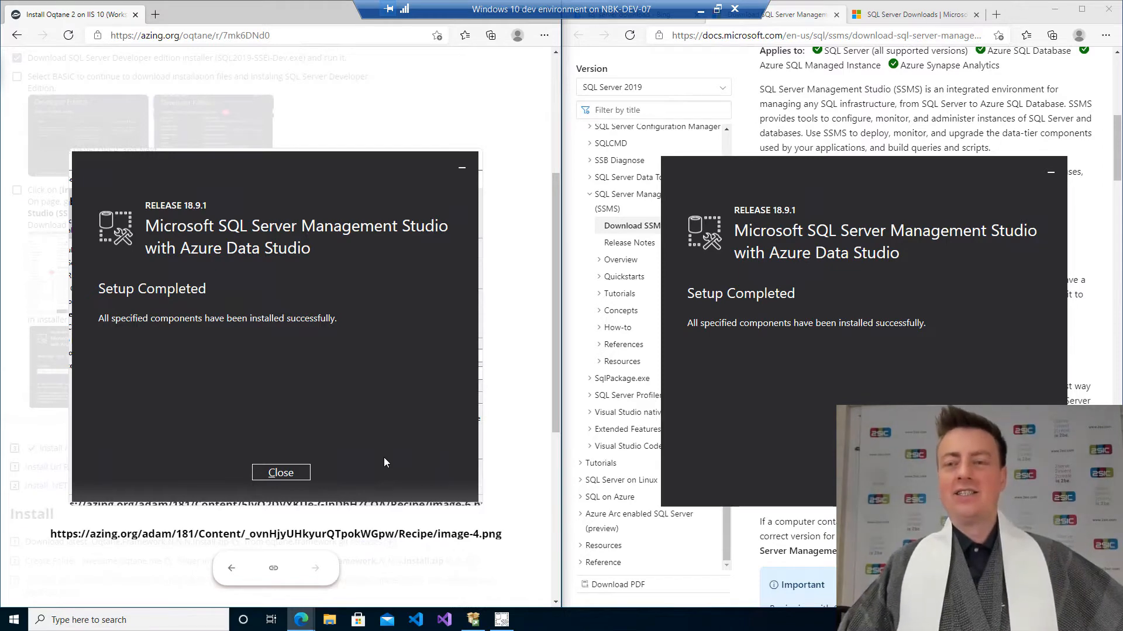
pyautogui.click(407, 120)
pyautogui.click(17, 190)
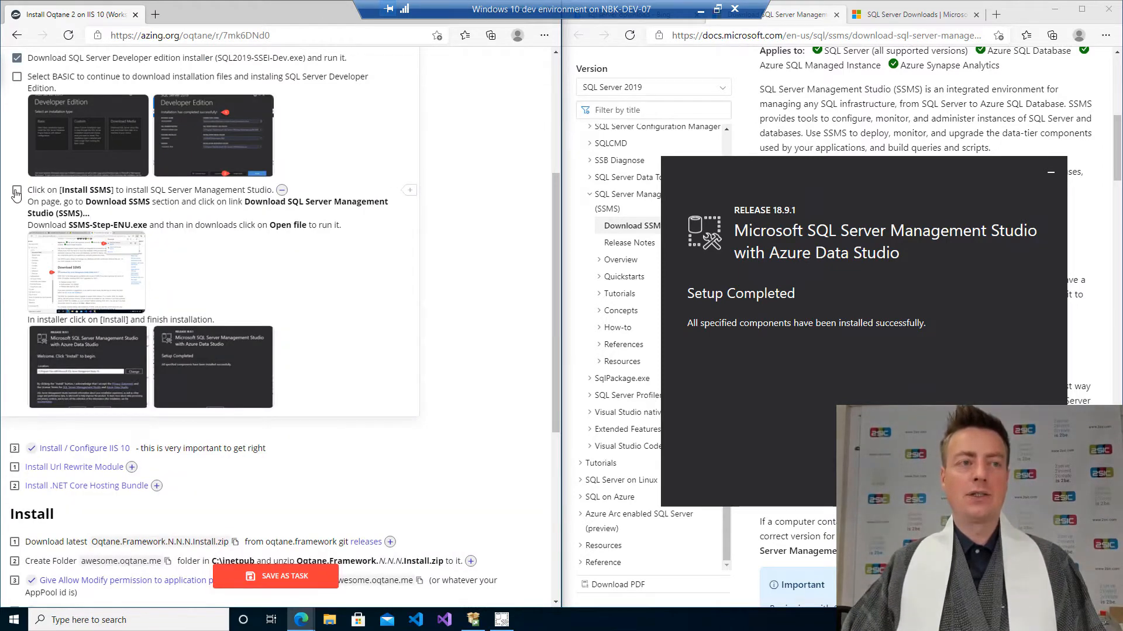
pyautogui.click(17, 78)
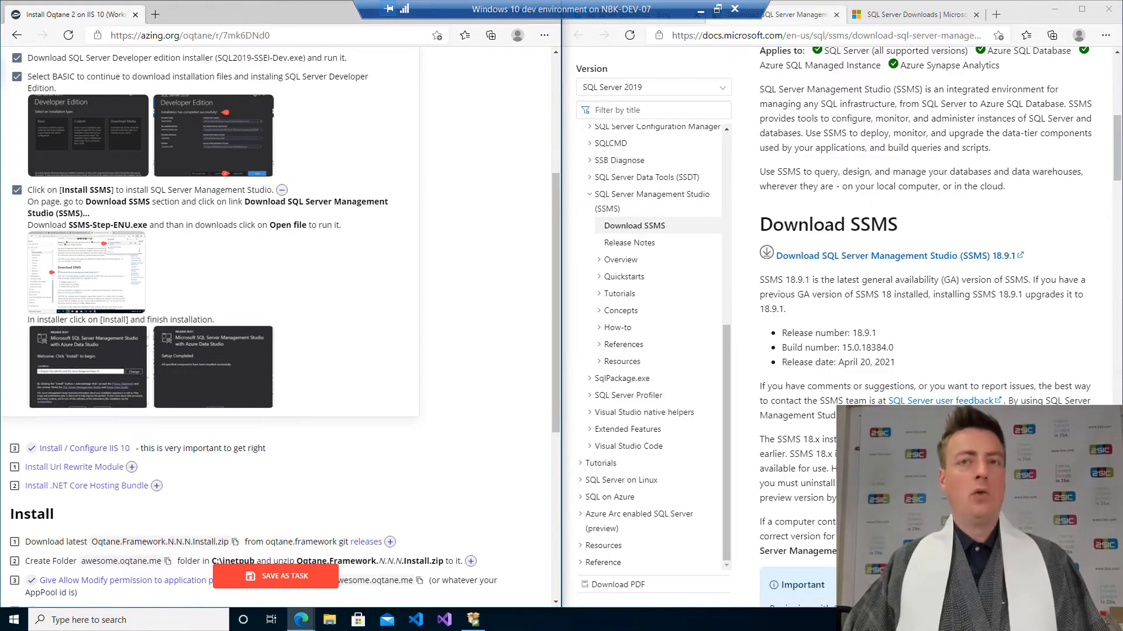
# Close the SSMS documentation tab and tick the SQL Server Developer Edition and SSMS and the Windows 10 prerequisite items.
pyautogui.click(837, 14)
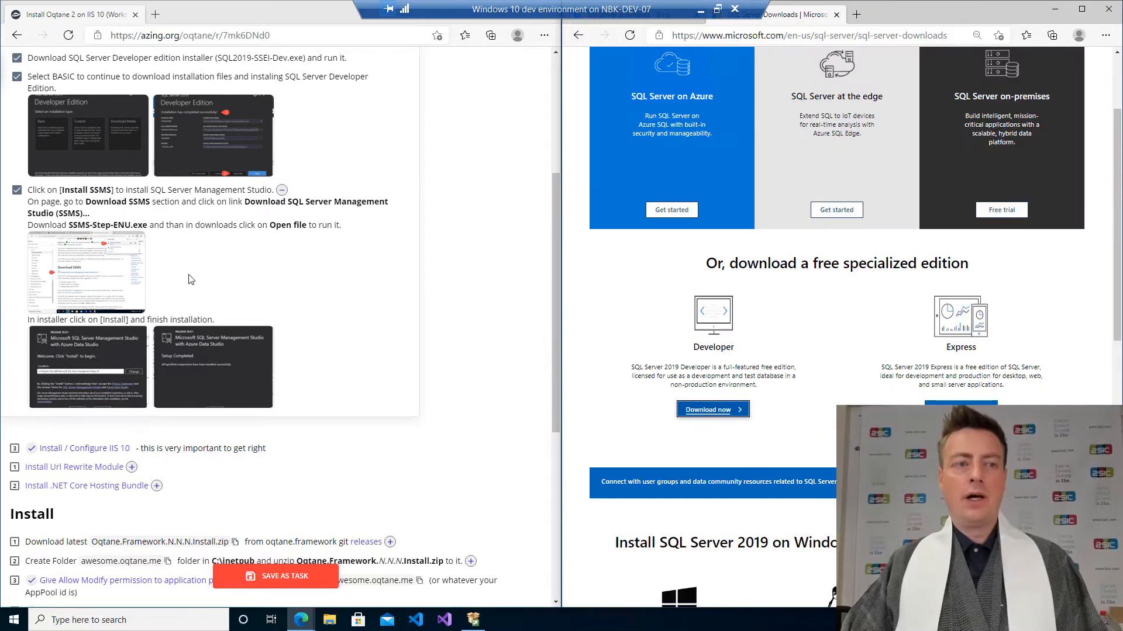
pyautogui.scroll(3, 42, 232)
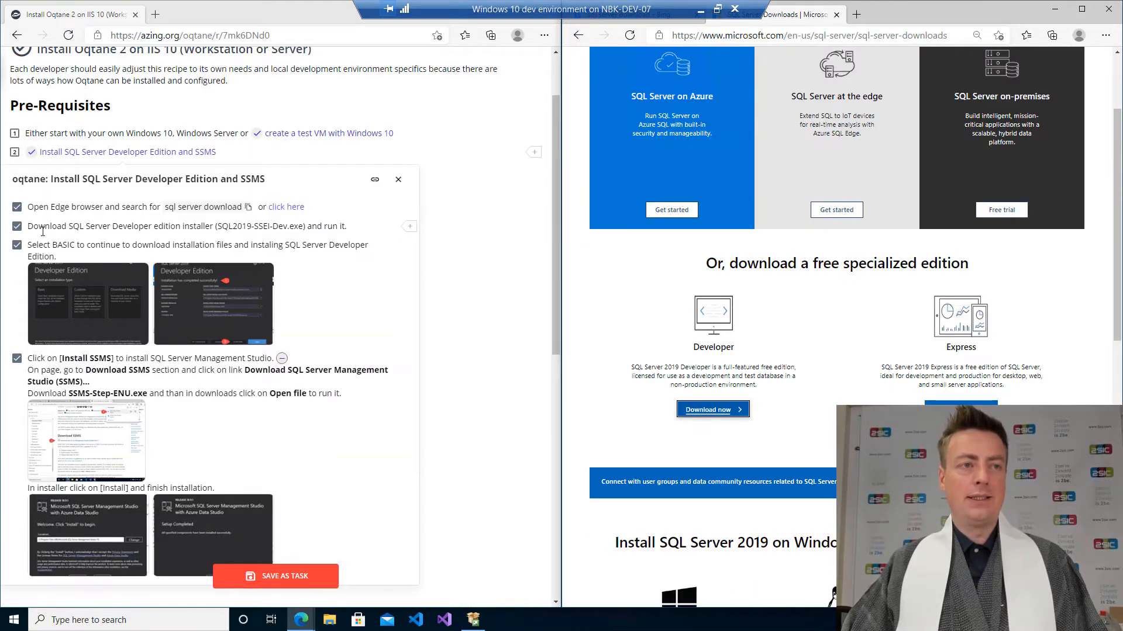
pyautogui.click(15, 152)
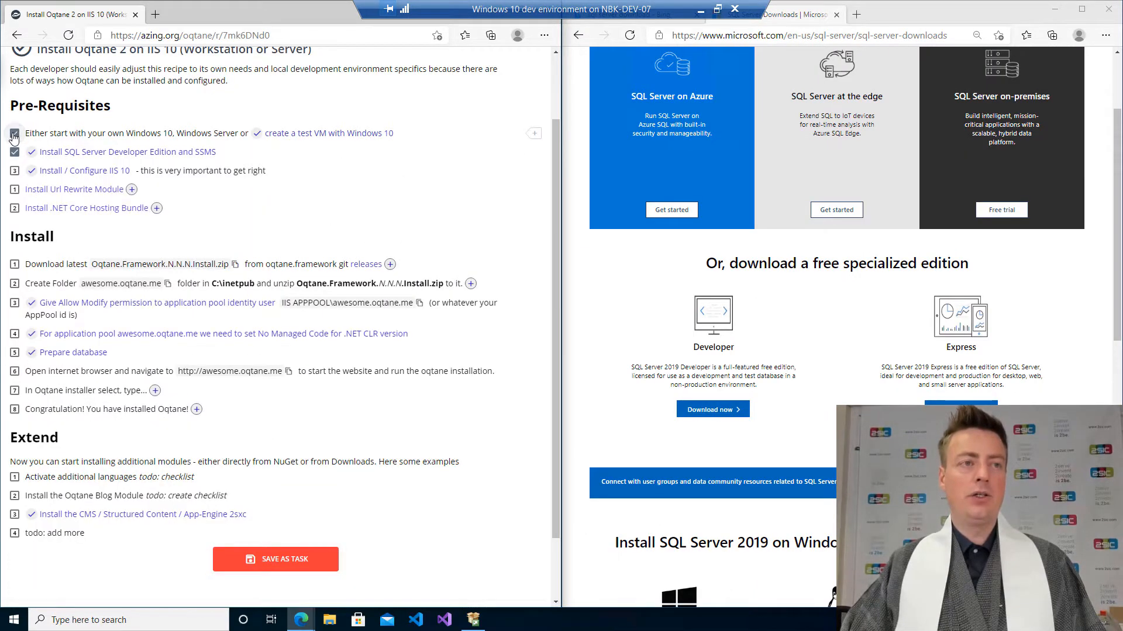
pyautogui.click(15, 134)
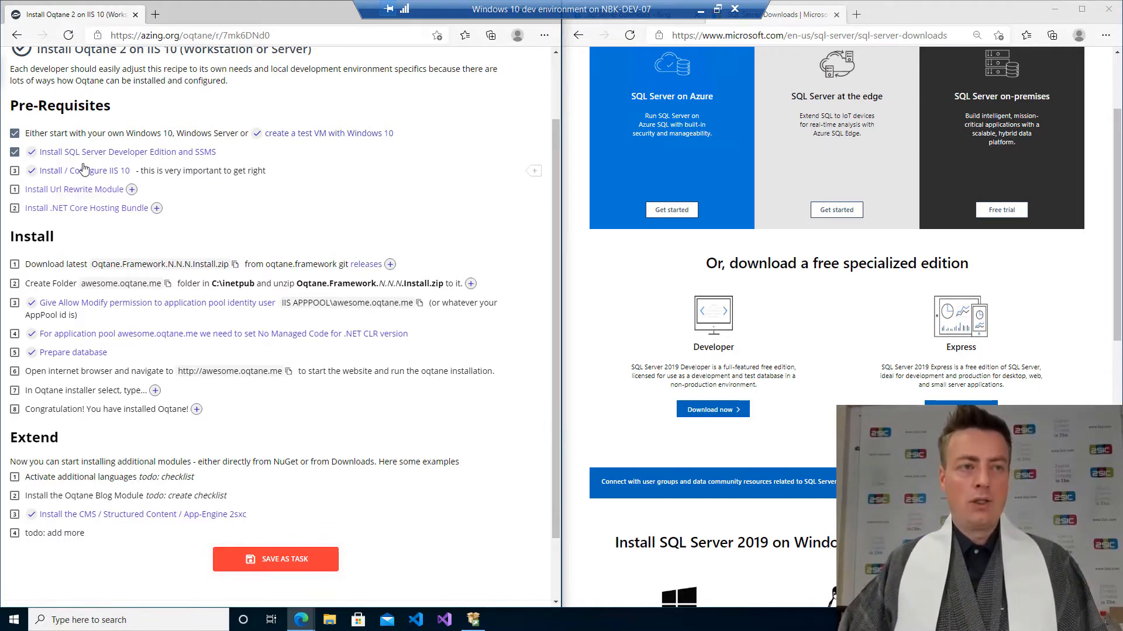
# Expand the Install / Configure IIS 10 instructions and open Turn Windows features on or off by searching for feature.
pyautogui.click(85, 172)
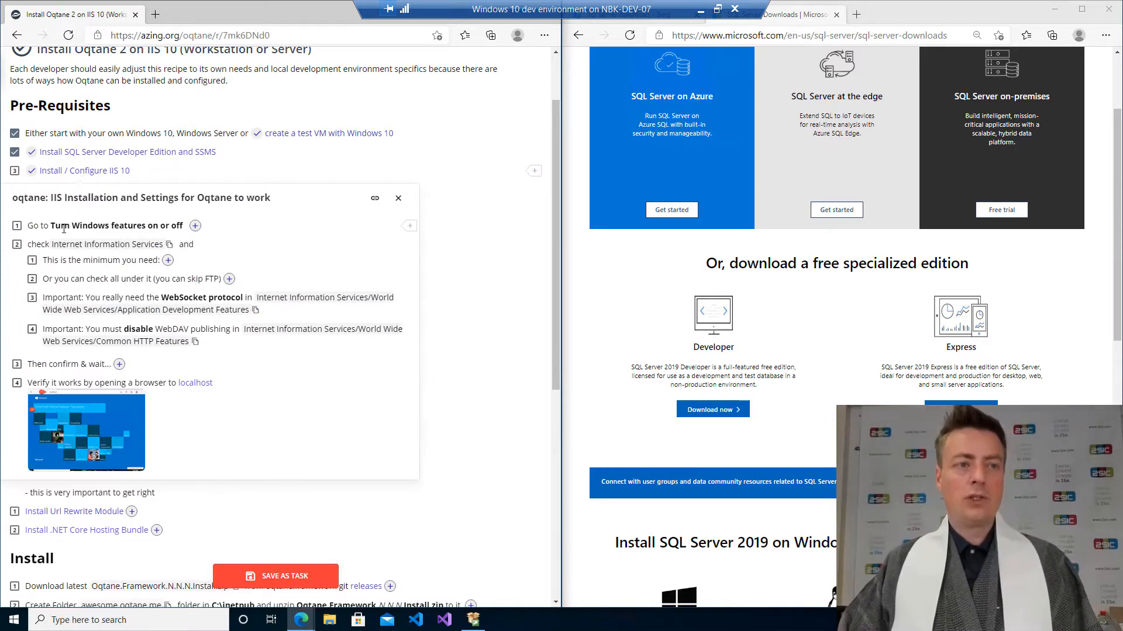
pyautogui.click(196, 227)
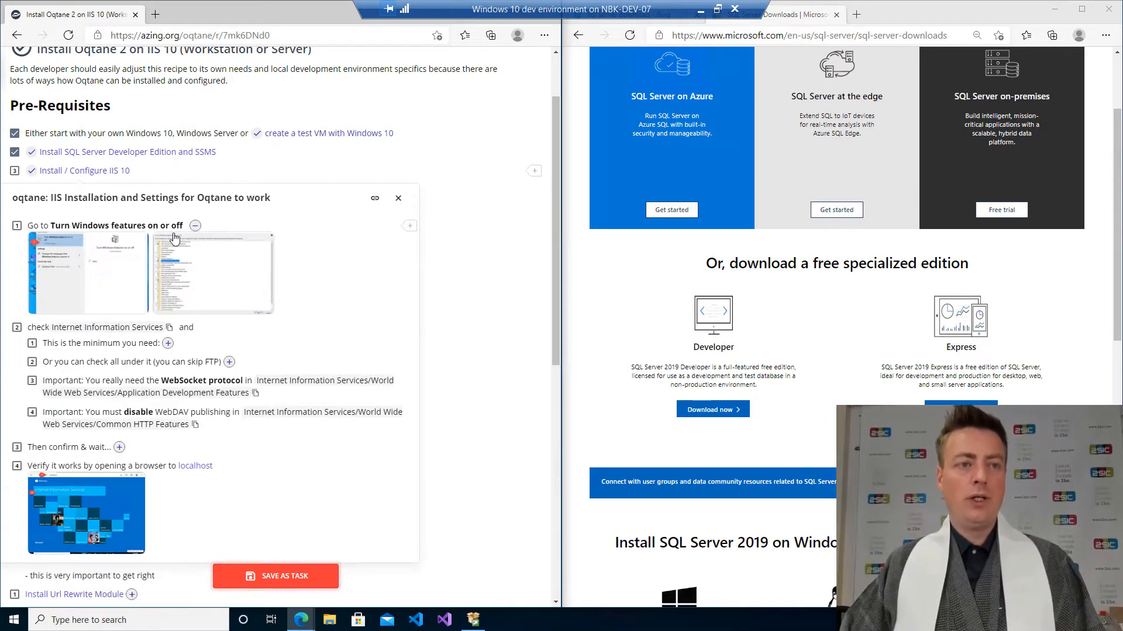
pyautogui.click(95, 281)
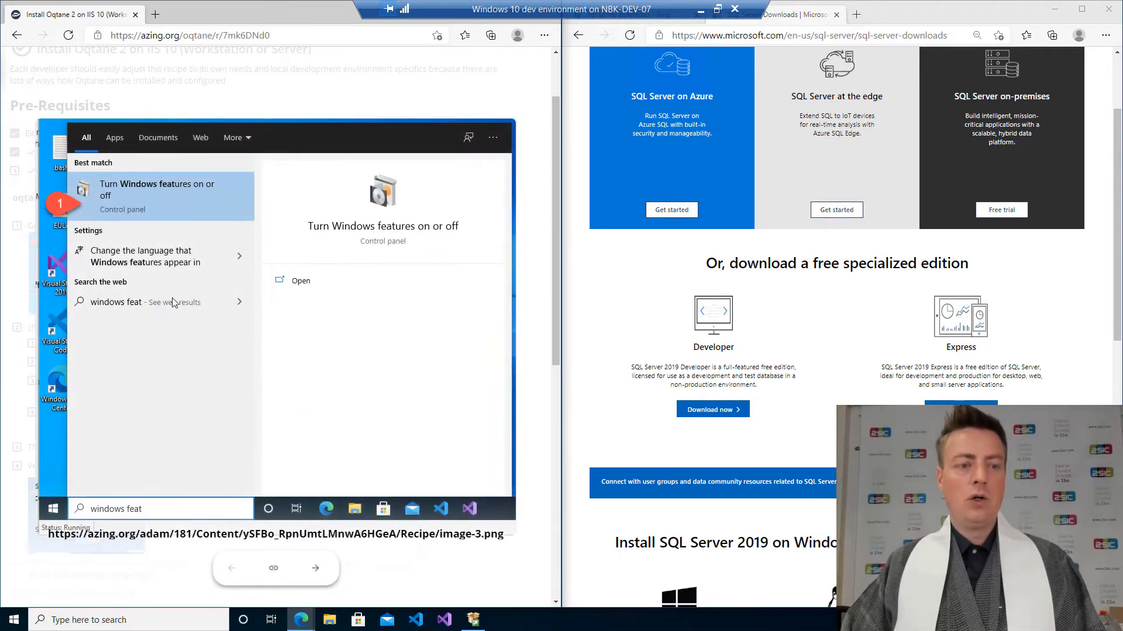
pyautogui.press('super')
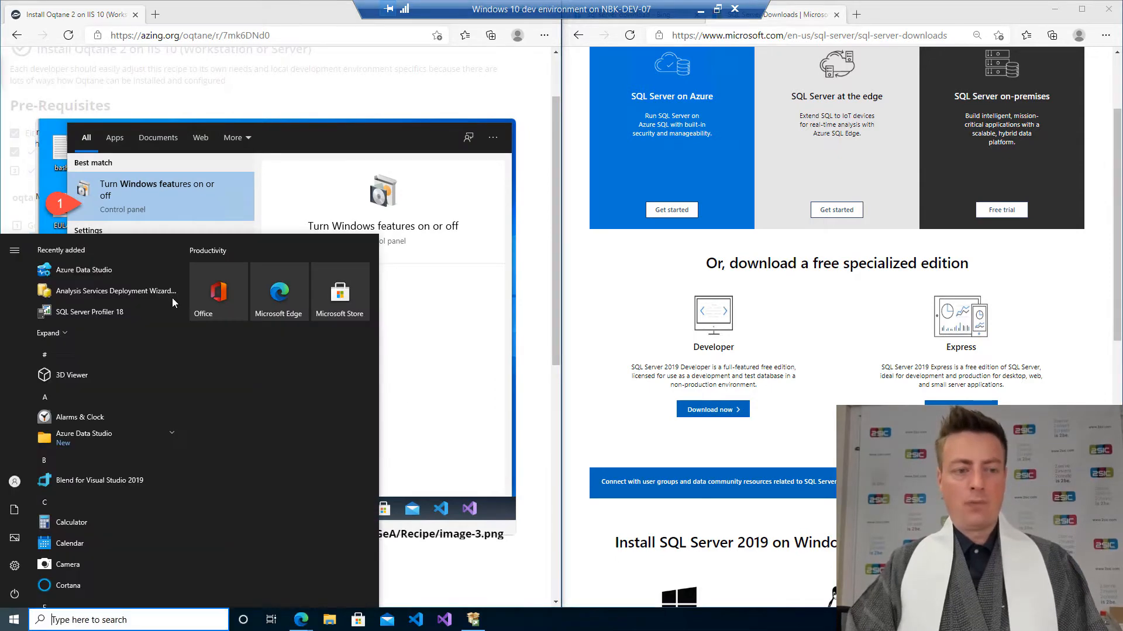
pyautogui.write('feature')
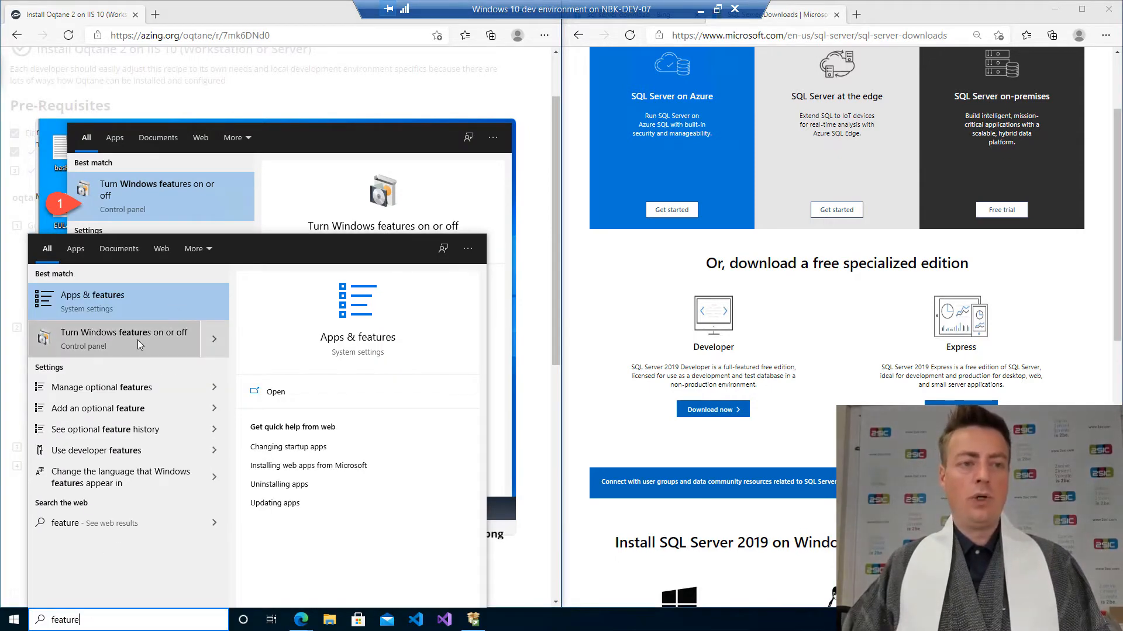
pyautogui.click(138, 339)
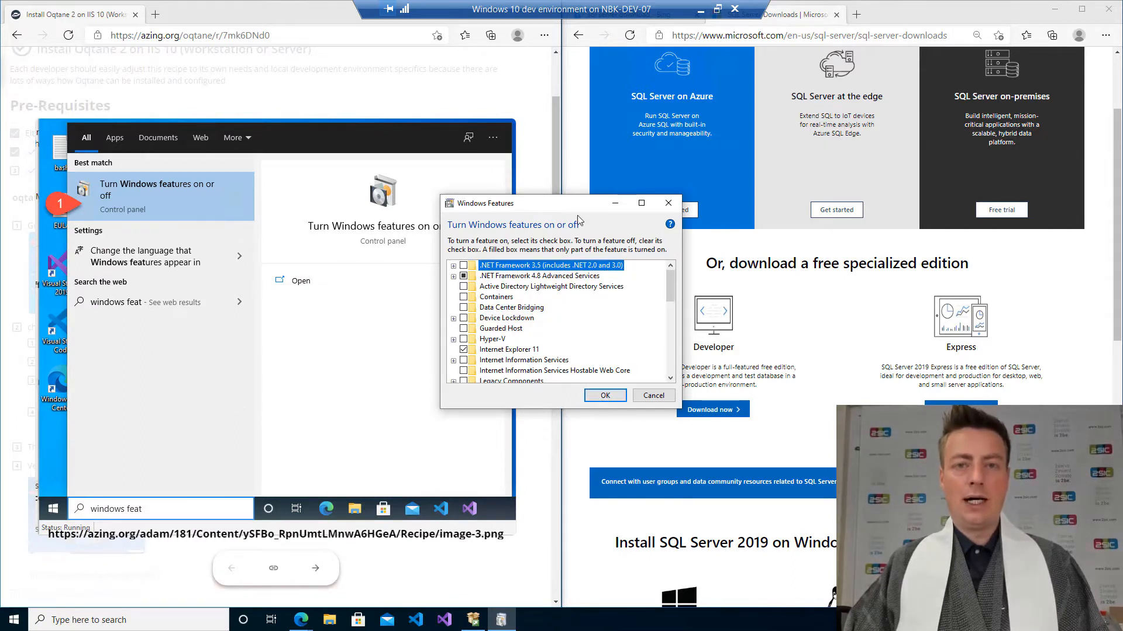
pyautogui.moveTo(540, 206); pyautogui.dragTo(784, 225)
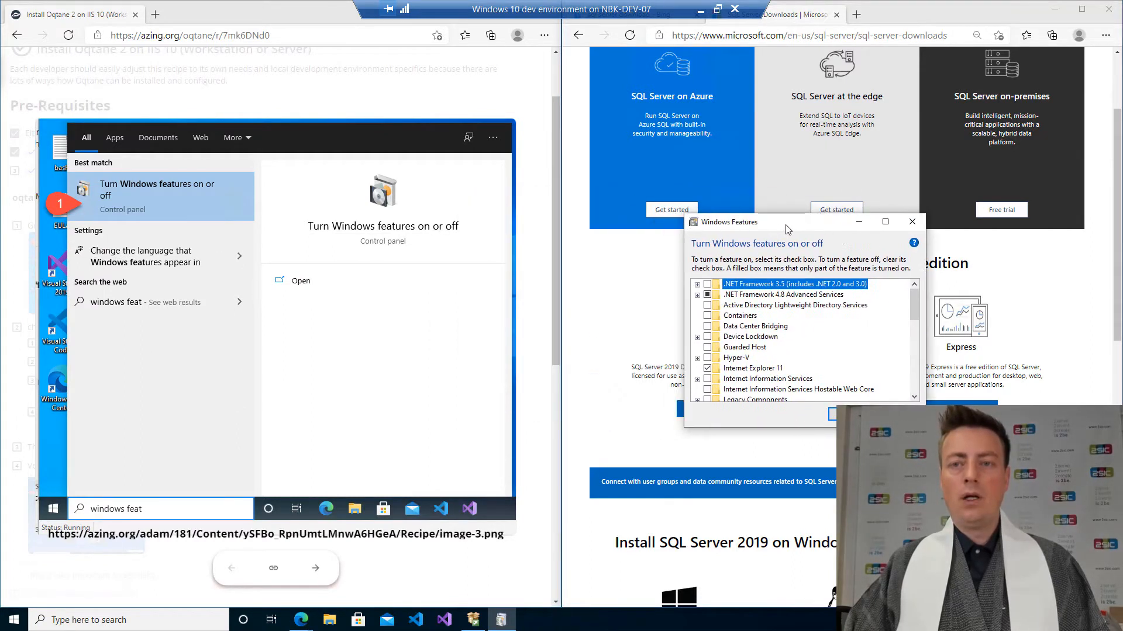
# Enable Internet Information Services in the Windows Features dialog, comparing it with the checklist's screenshot.
pyautogui.click(388, 112)
pyautogui.click(212, 280)
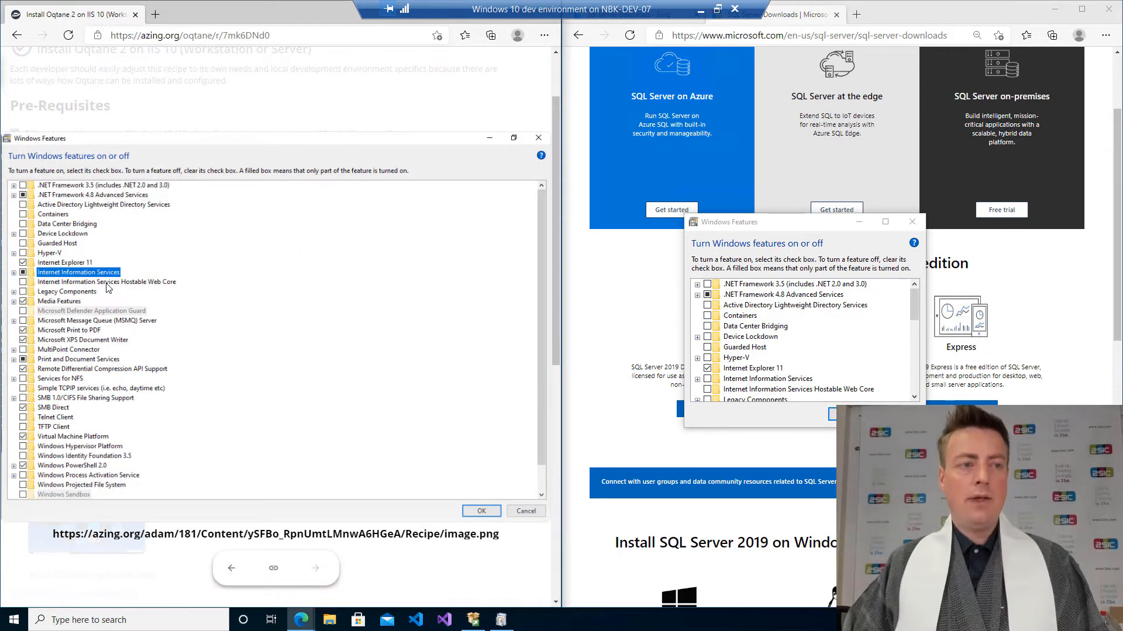
pyautogui.scroll(-1, 106, 287)
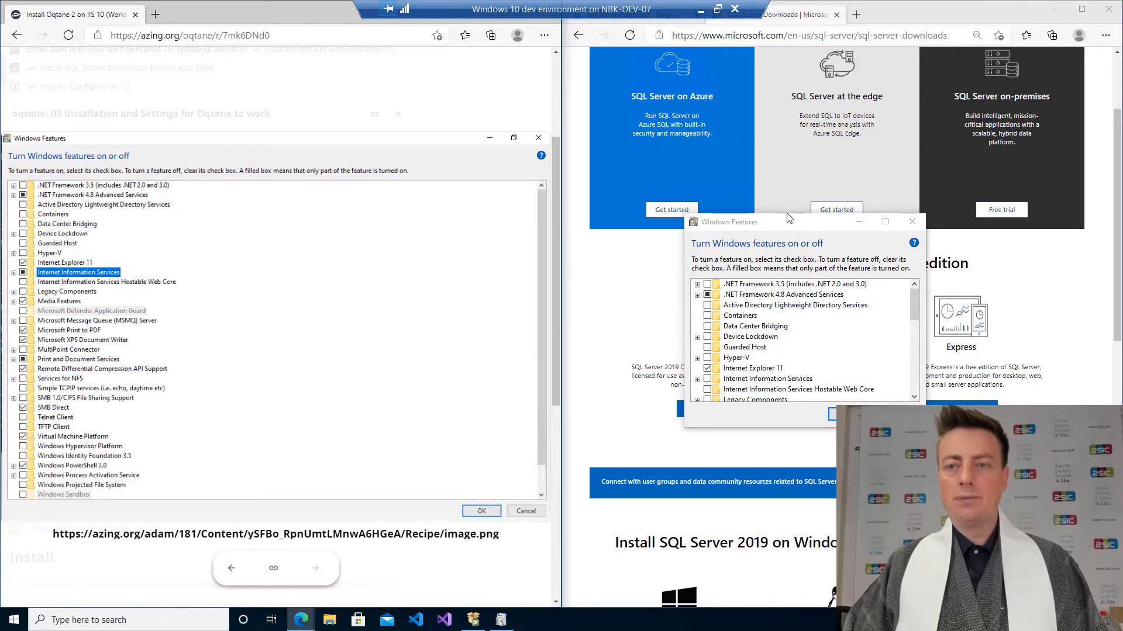
pyautogui.moveTo(787, 216); pyautogui.dragTo(787, 49)
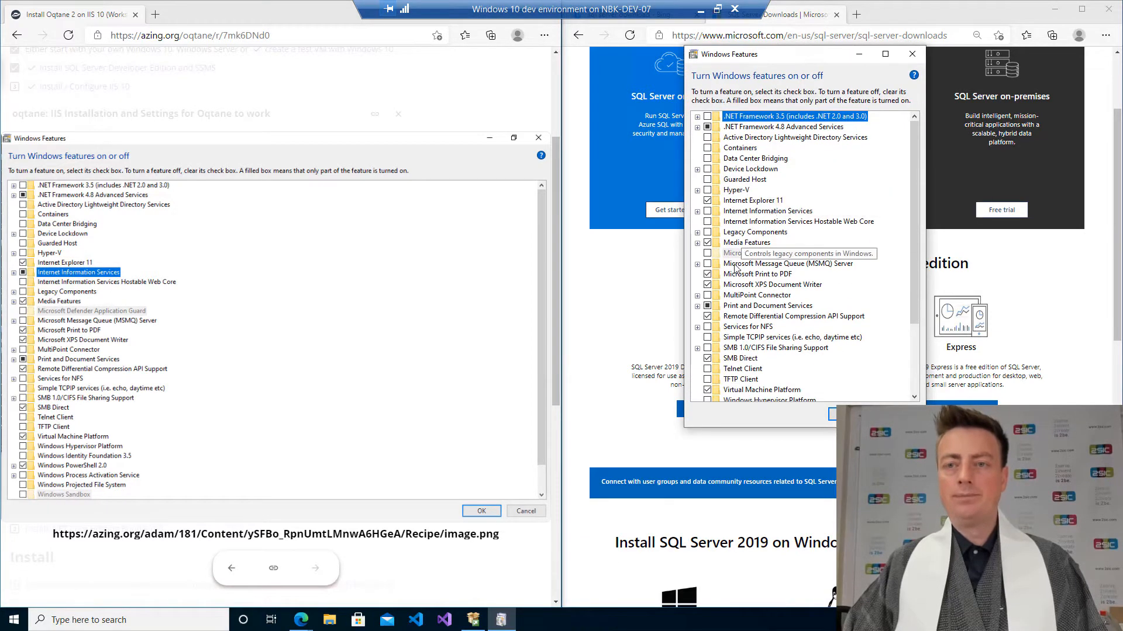
pyautogui.click(697, 212)
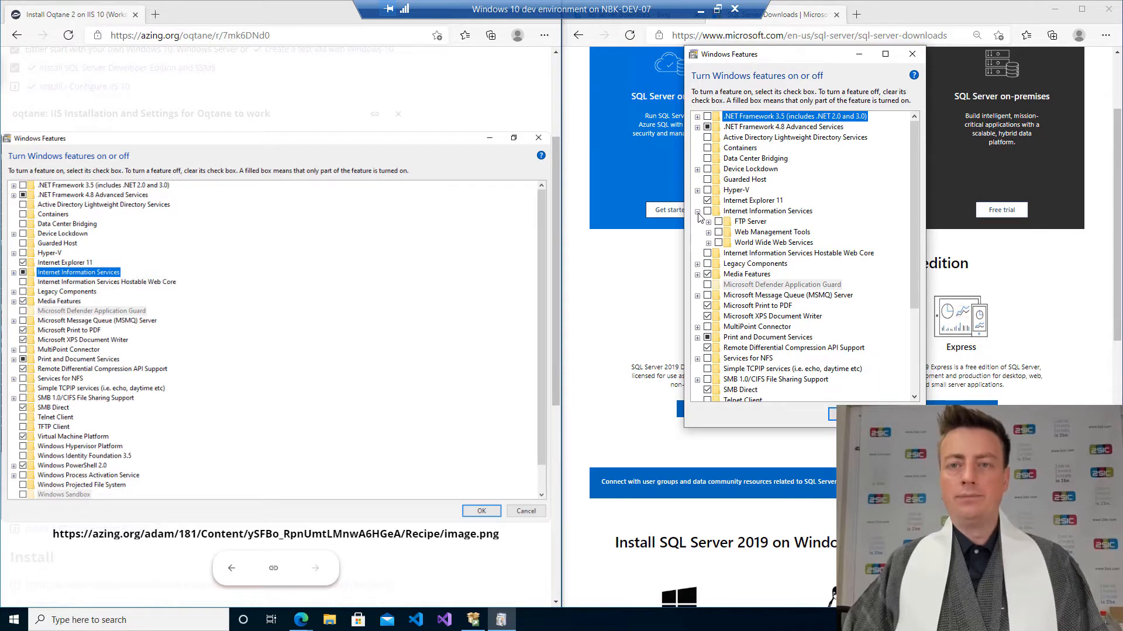
pyautogui.click(708, 211)
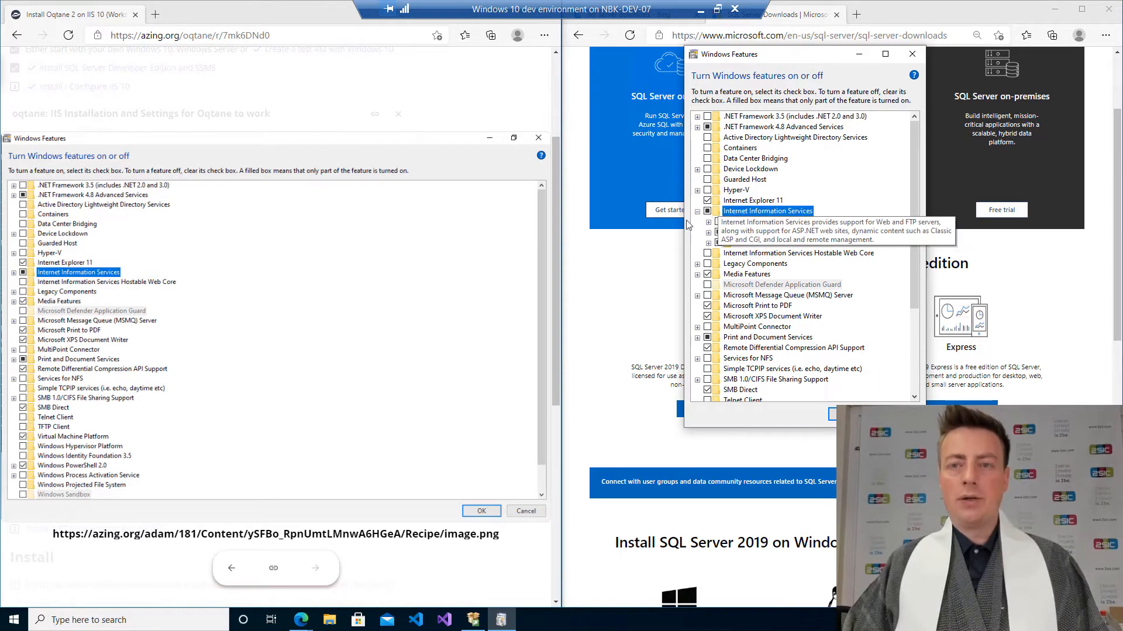
pyautogui.click(377, 143)
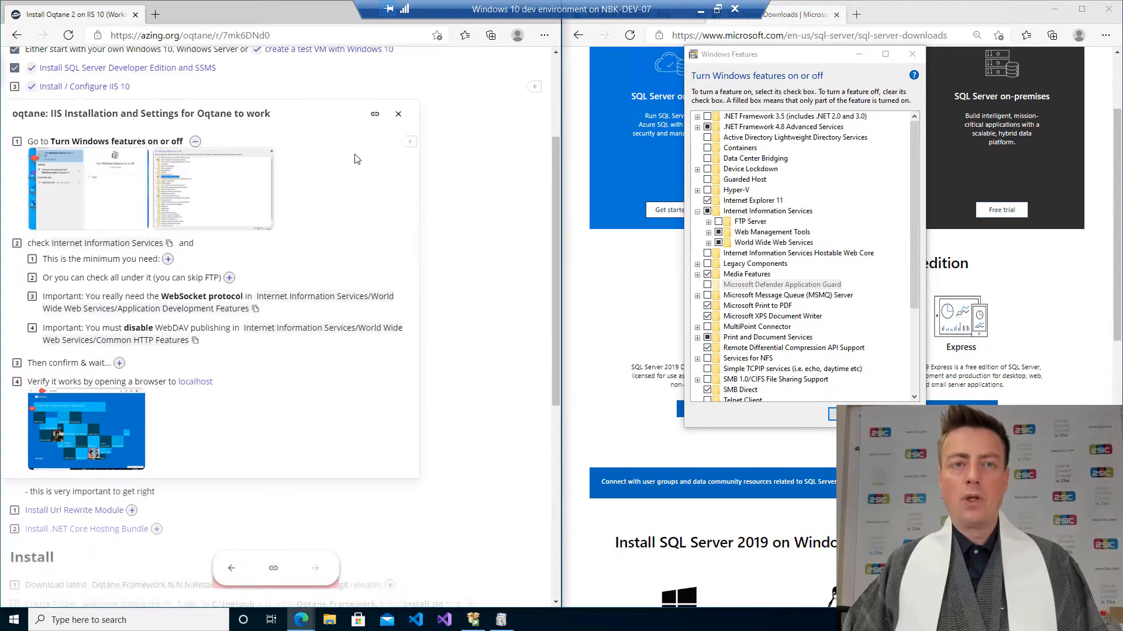
# Following the minimum-features screenshot, enable WebSocket Protocol and HTTP Redirection under World Wide Web Services and apply the changes.
pyautogui.click(168, 259)
pyautogui.click(123, 308)
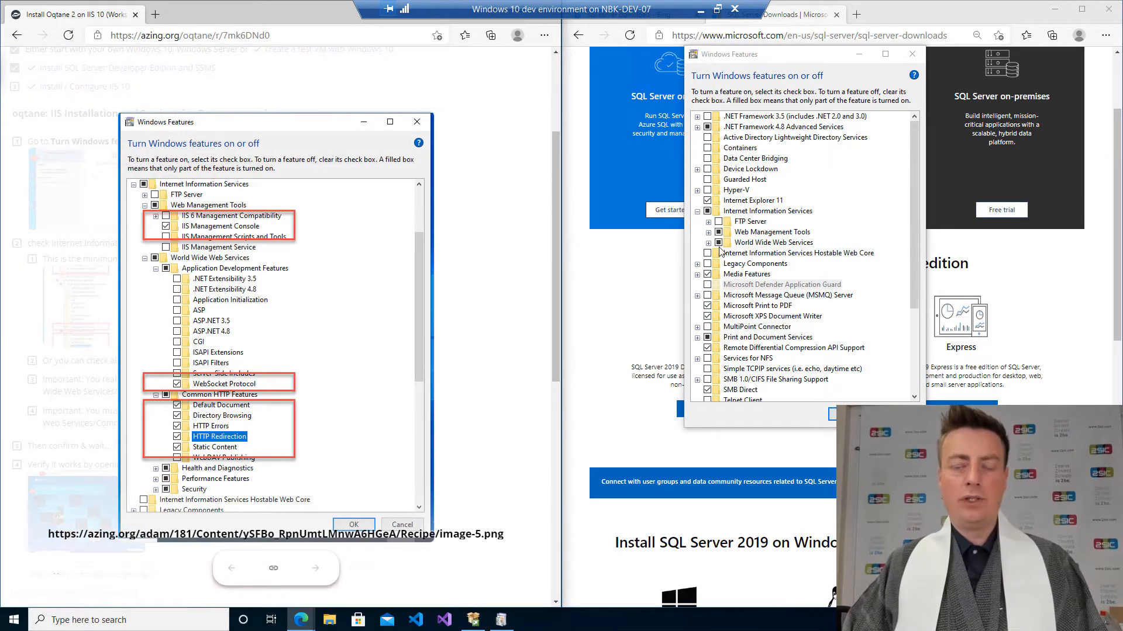
pyautogui.click(708, 233)
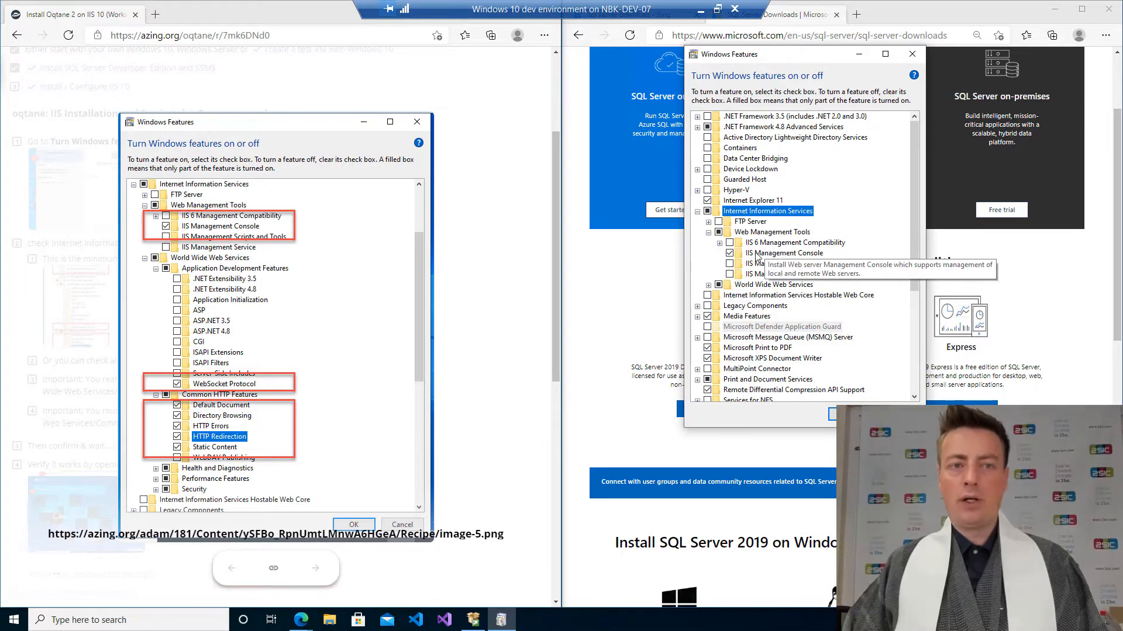
pyautogui.click(708, 286)
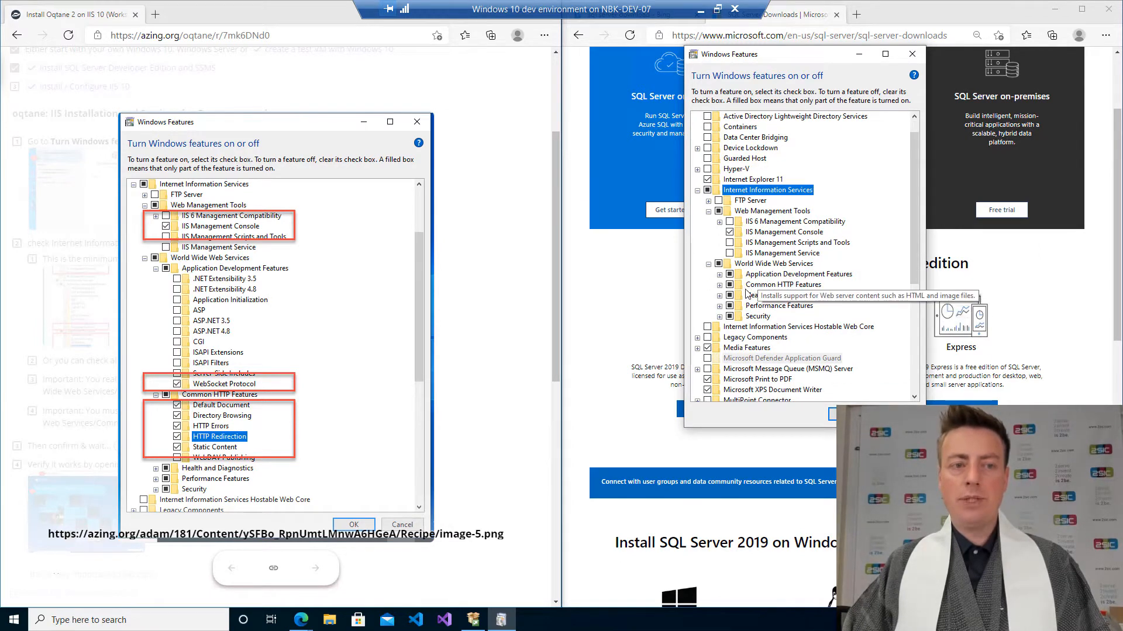
pyautogui.click(719, 274)
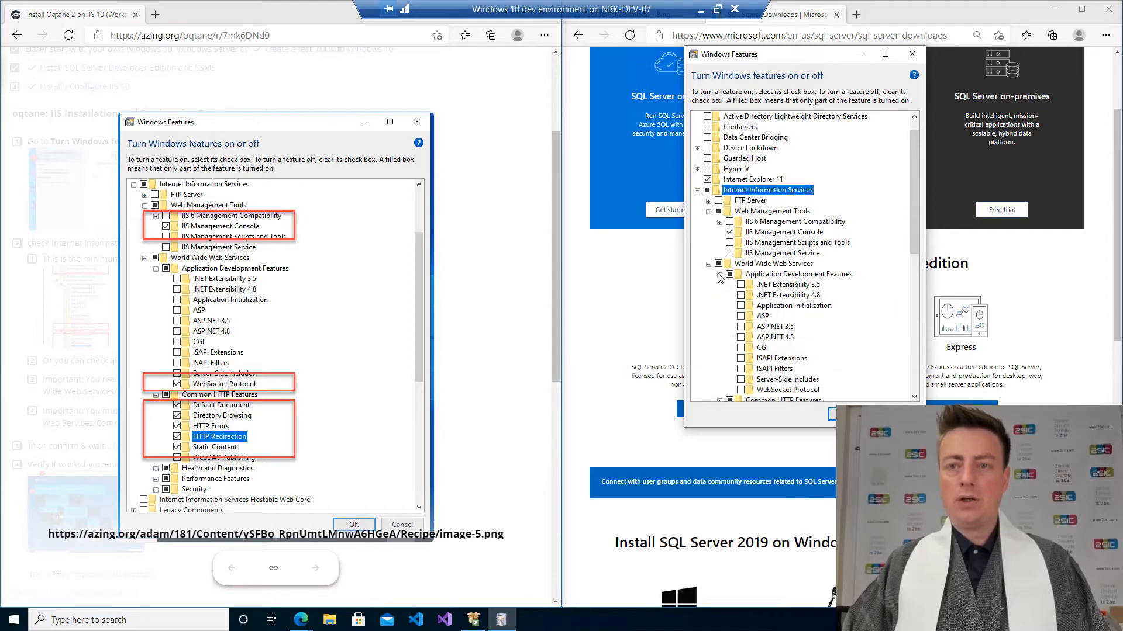
pyautogui.scroll(-1, 784, 278)
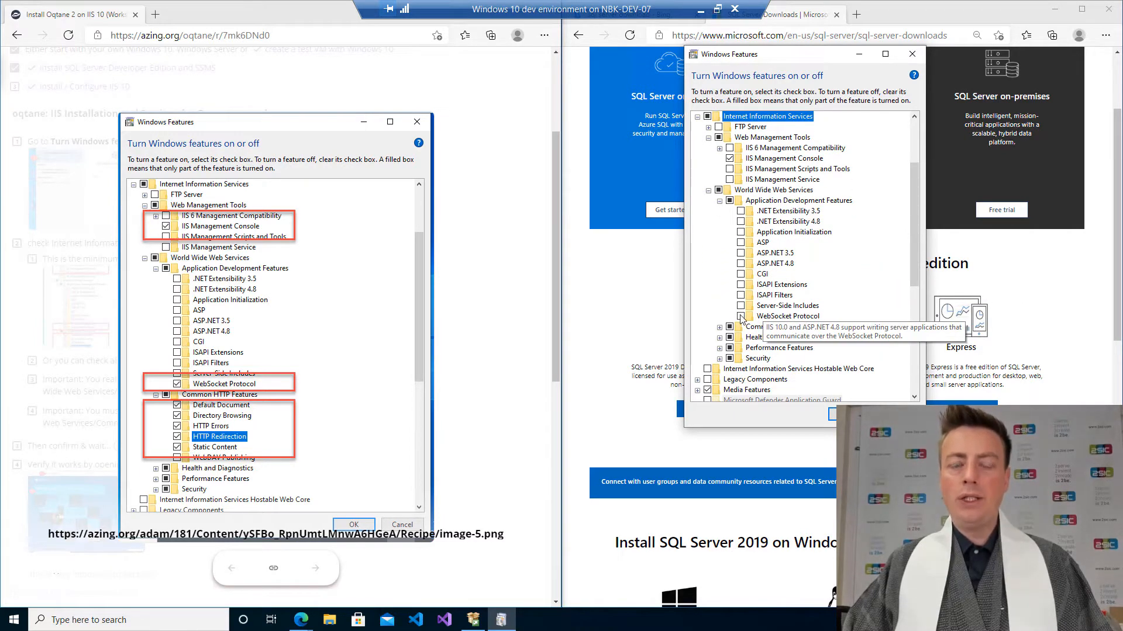
pyautogui.click(741, 317)
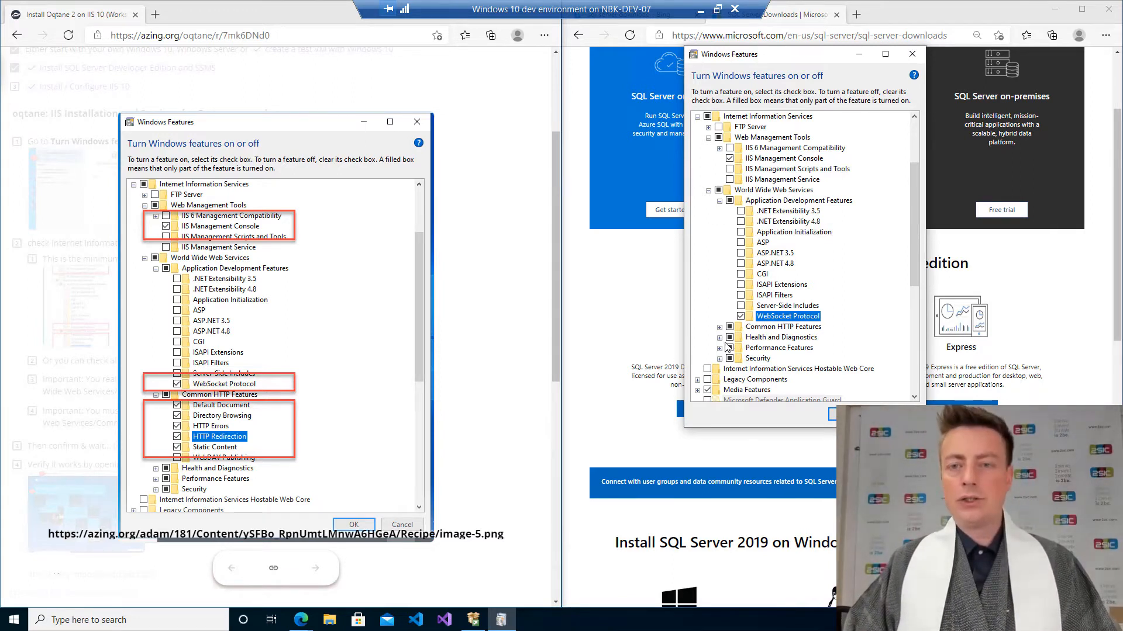
pyautogui.click(719, 327)
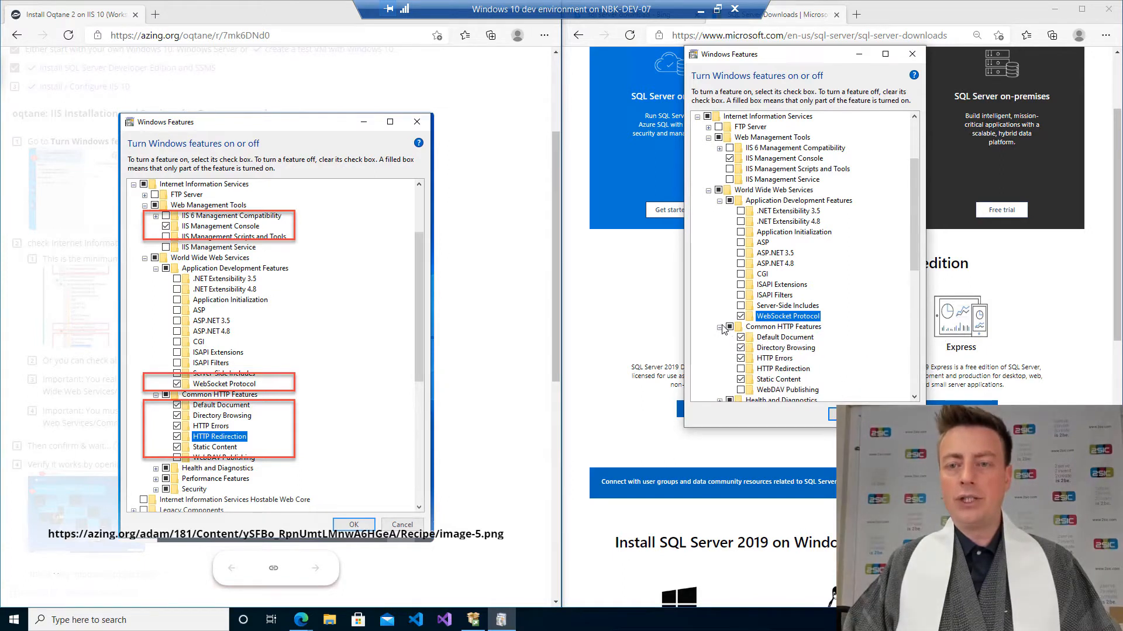
pyautogui.scroll(-1, 728, 339)
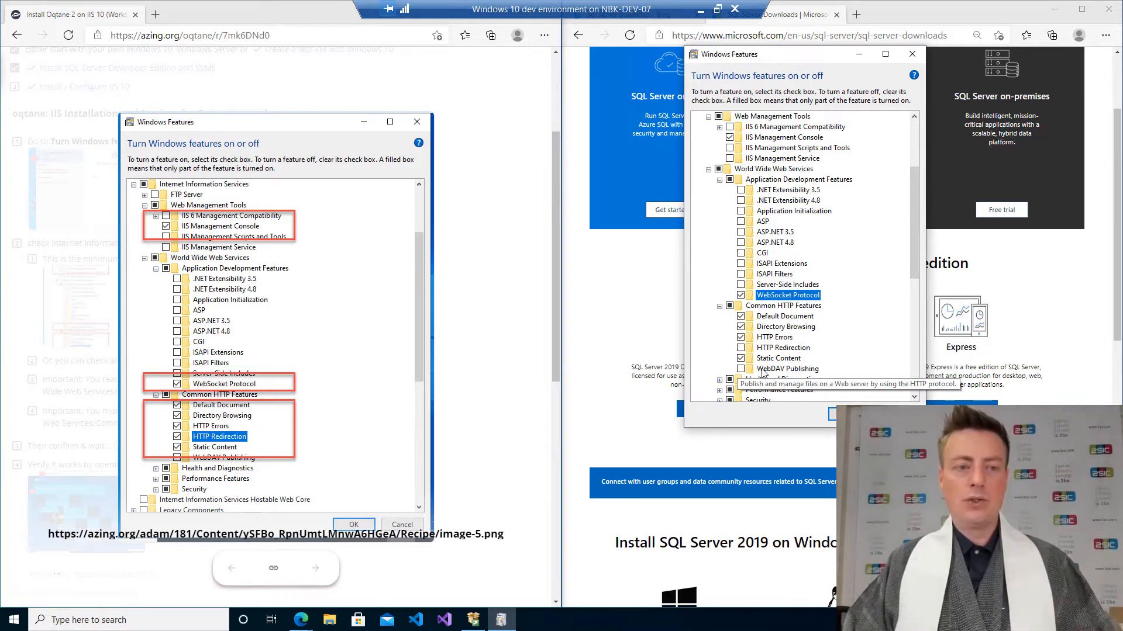
pyautogui.click(740, 348)
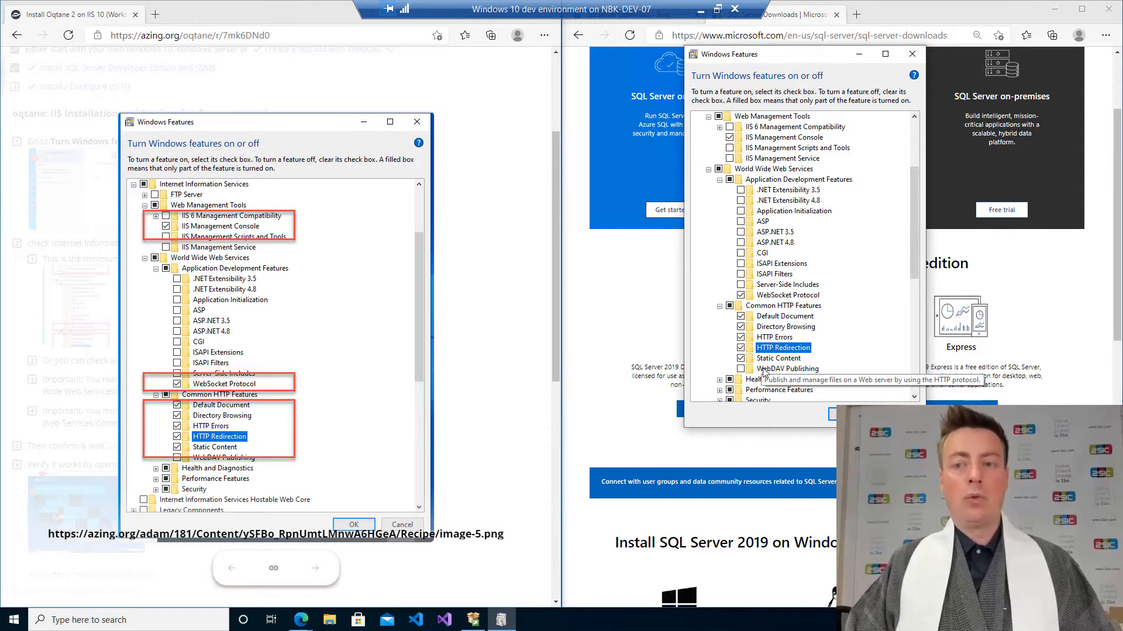
pyautogui.click(832, 414)
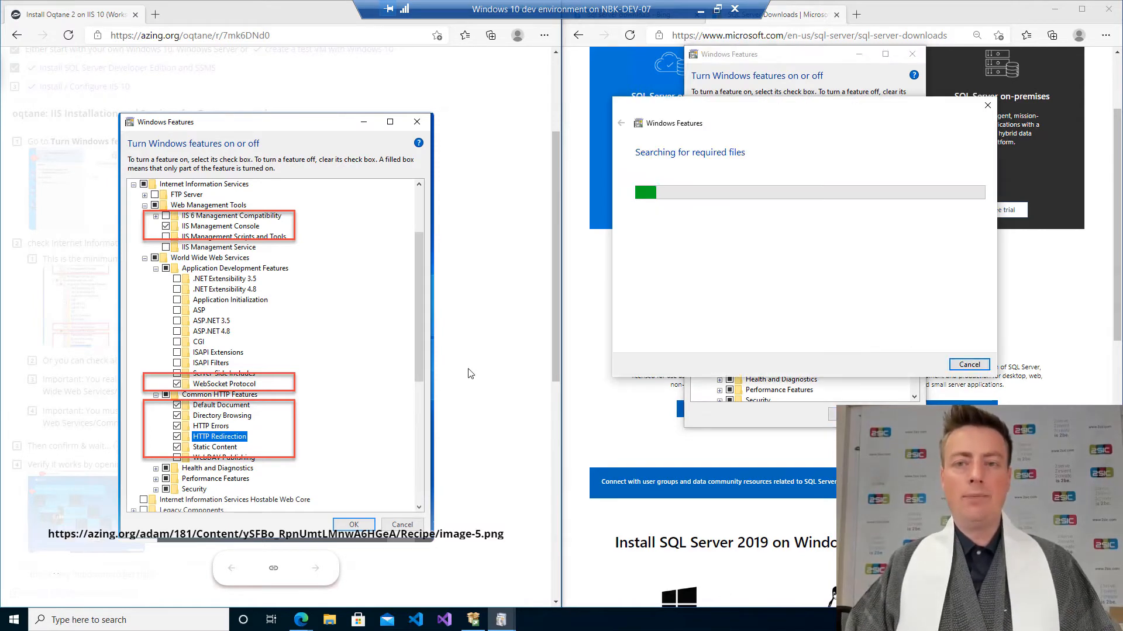
# View the check-all-features screenshot and tick the 'This is the minimum you need' checklist item.
pyautogui.click(470, 372)
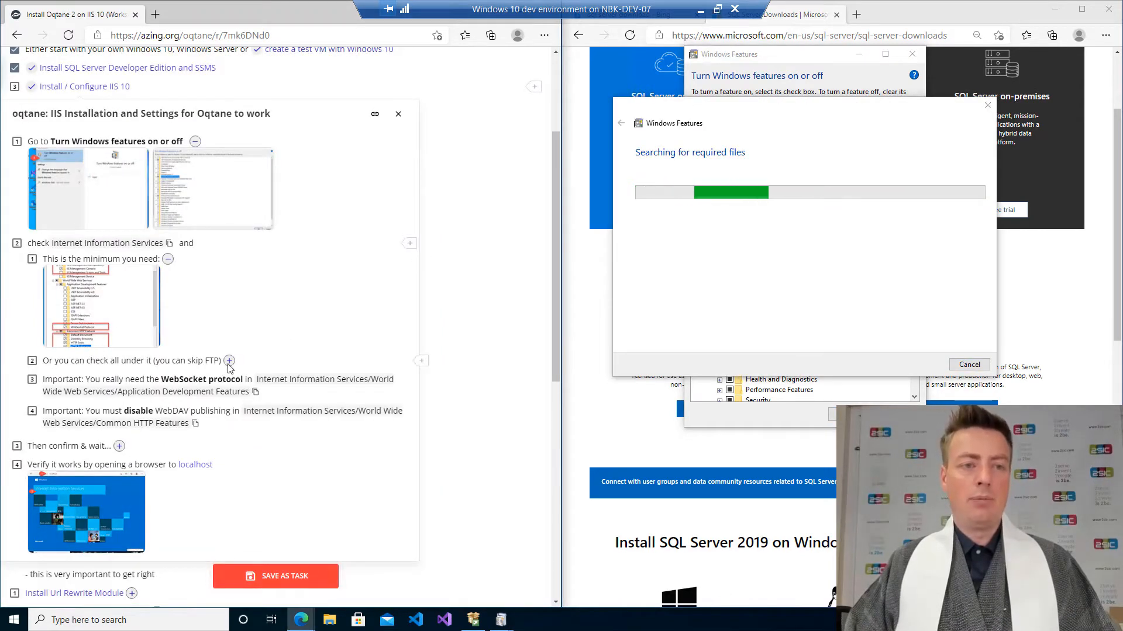
pyautogui.click(229, 361)
pyautogui.click(77, 374)
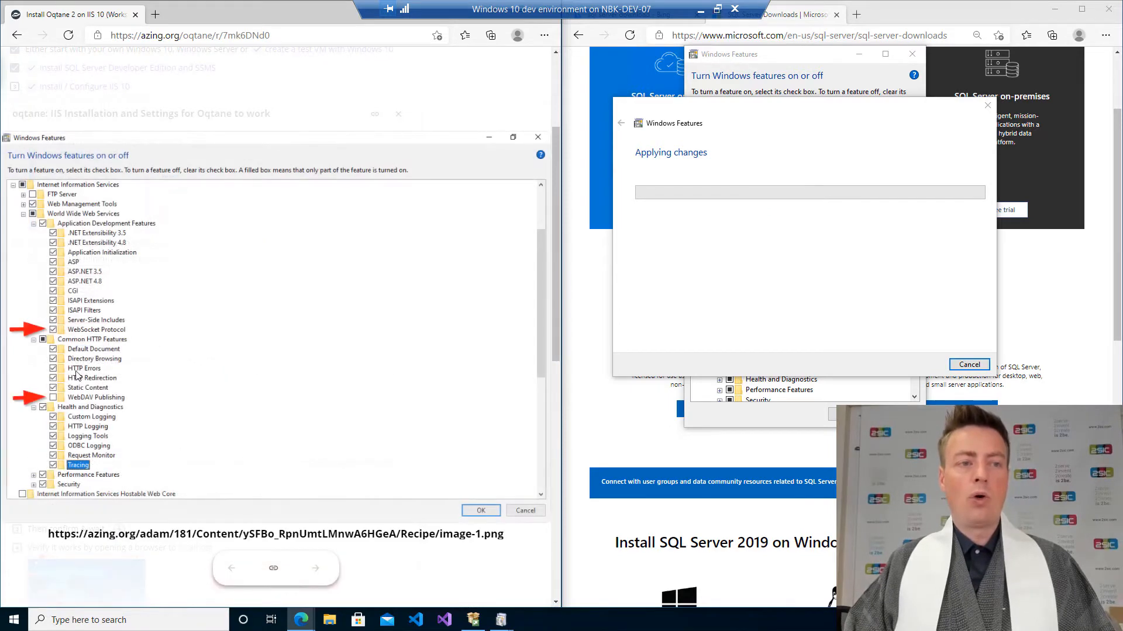
pyautogui.click(237, 135)
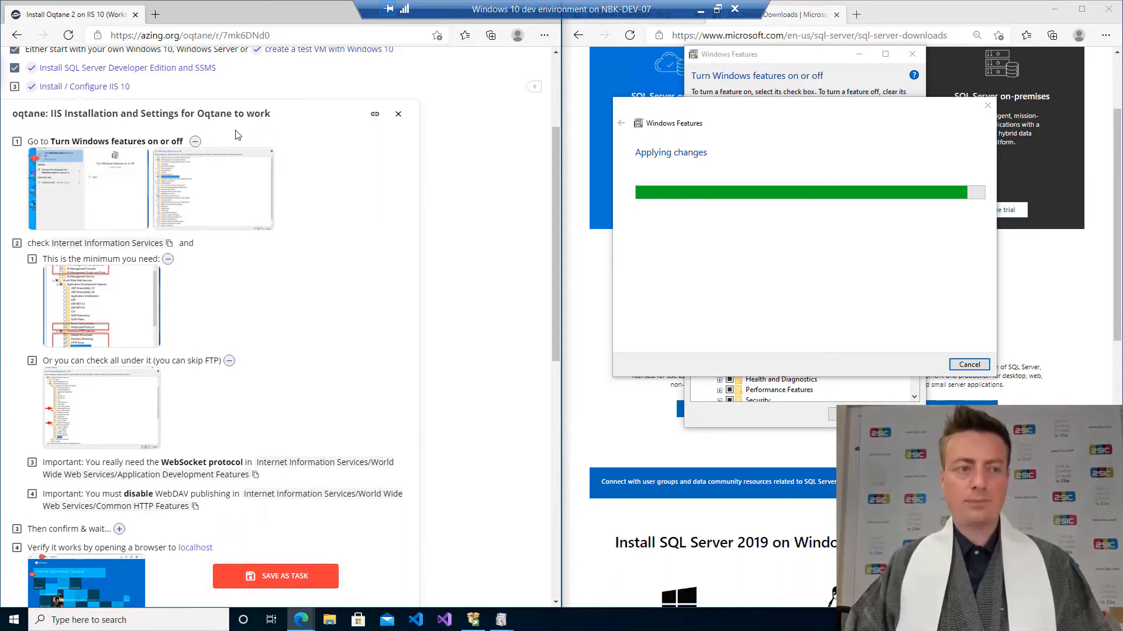
pyautogui.click(33, 258)
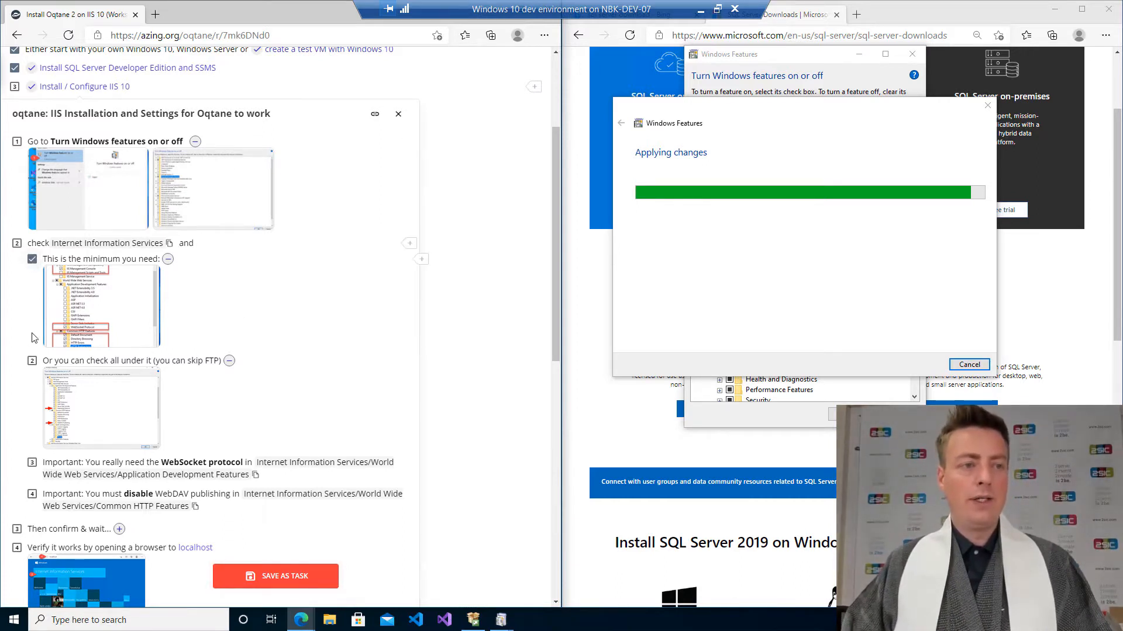
# Tick the 'Or you can check all under it' checklist item and collapse the feature screenshots.
pyautogui.click(32, 360)
pyautogui.click(168, 259)
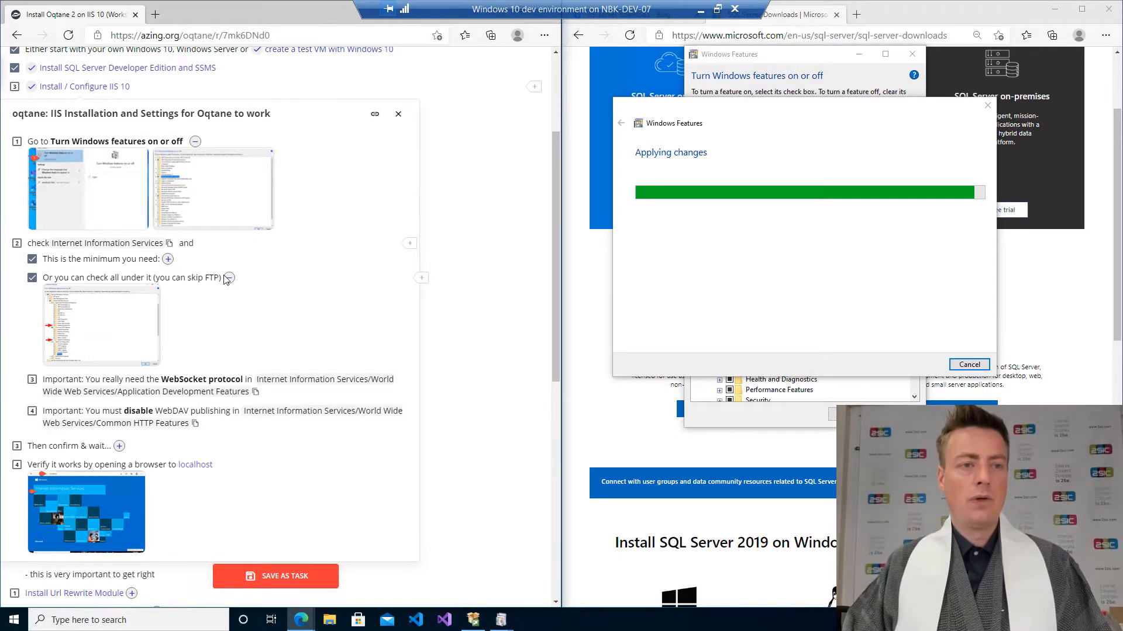
pyautogui.click(229, 278)
# Tick the WebSocket protocol and the disable WebDAV publishing checklist items.
pyautogui.click(32, 297)
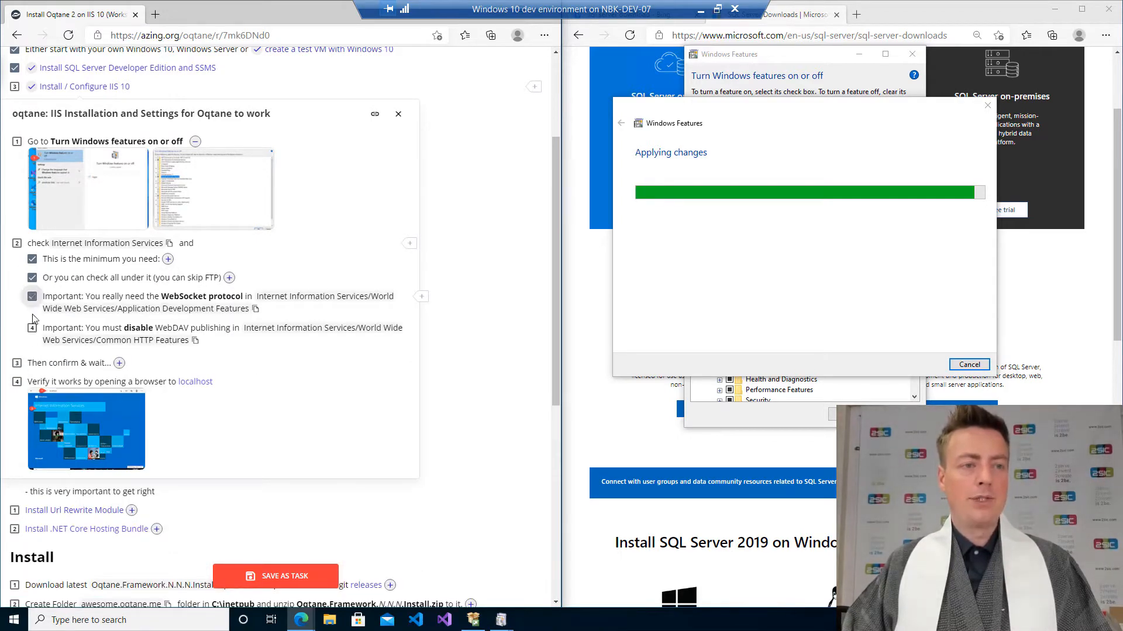
pyautogui.click(33, 331)
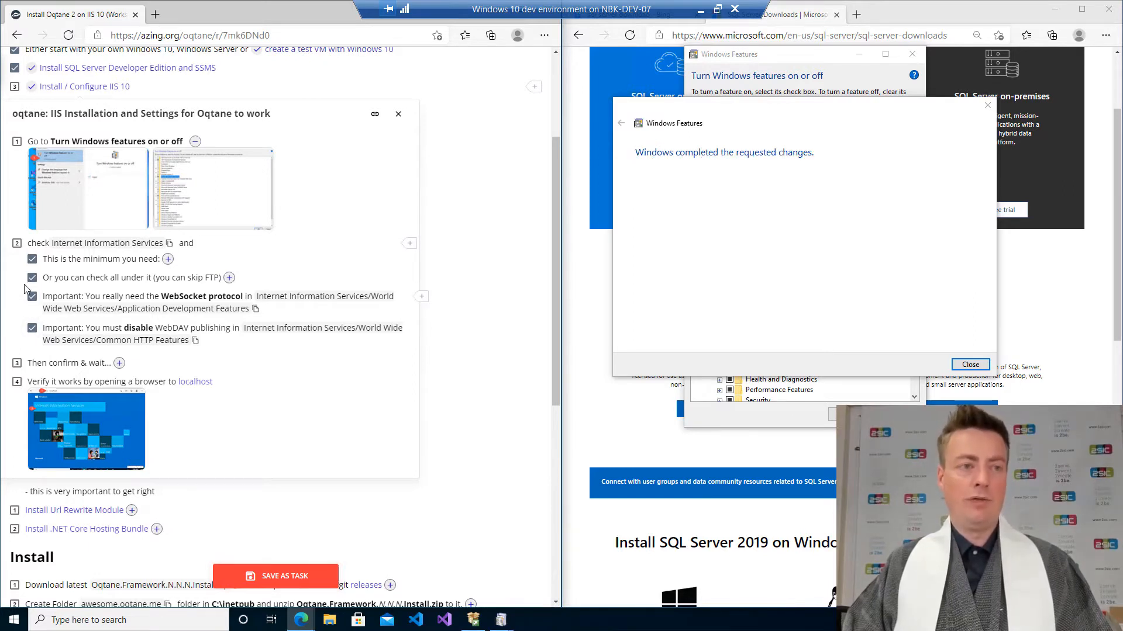
# Tick the 'check Internet Information Services' and 'Go to Turn Windows features on or off' items and collapse the first screenshots.
pyautogui.click(17, 243)
pyautogui.click(17, 142)
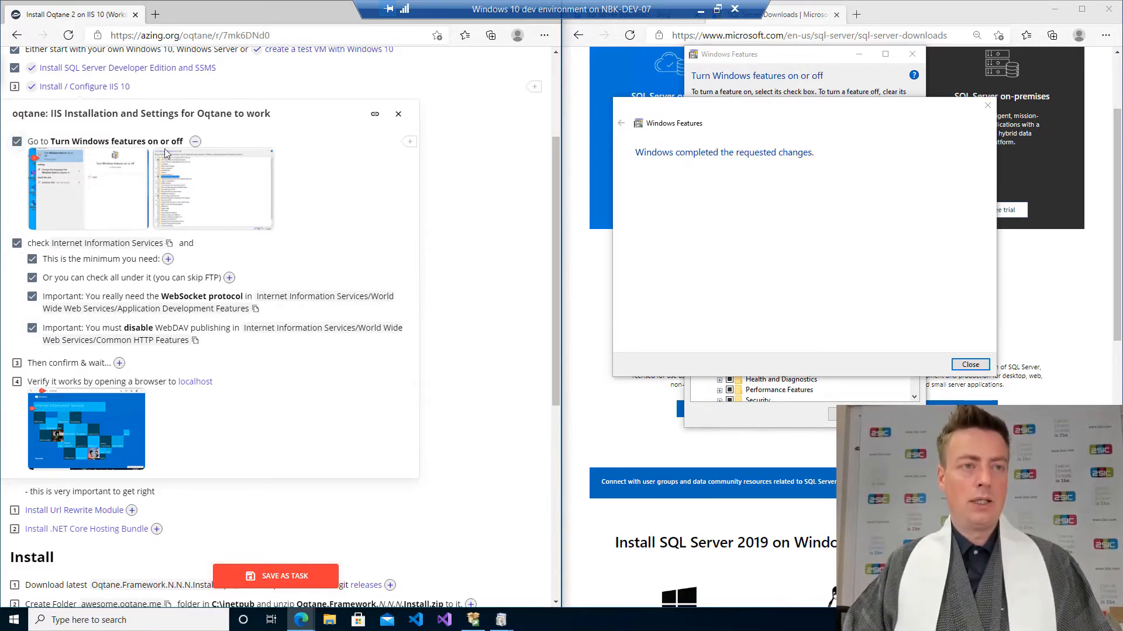
pyautogui.click(195, 141)
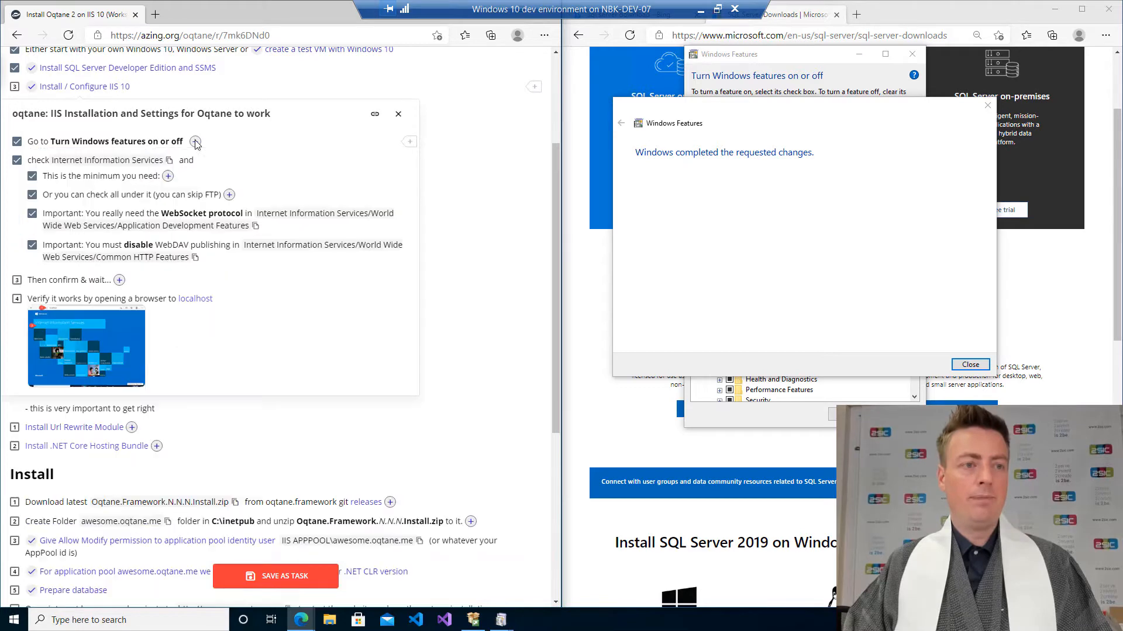
# Compare with the 'Then confirm & wait' screenshot, close the Windows Features dialog, and tick that checklist item.
pyautogui.click(119, 280)
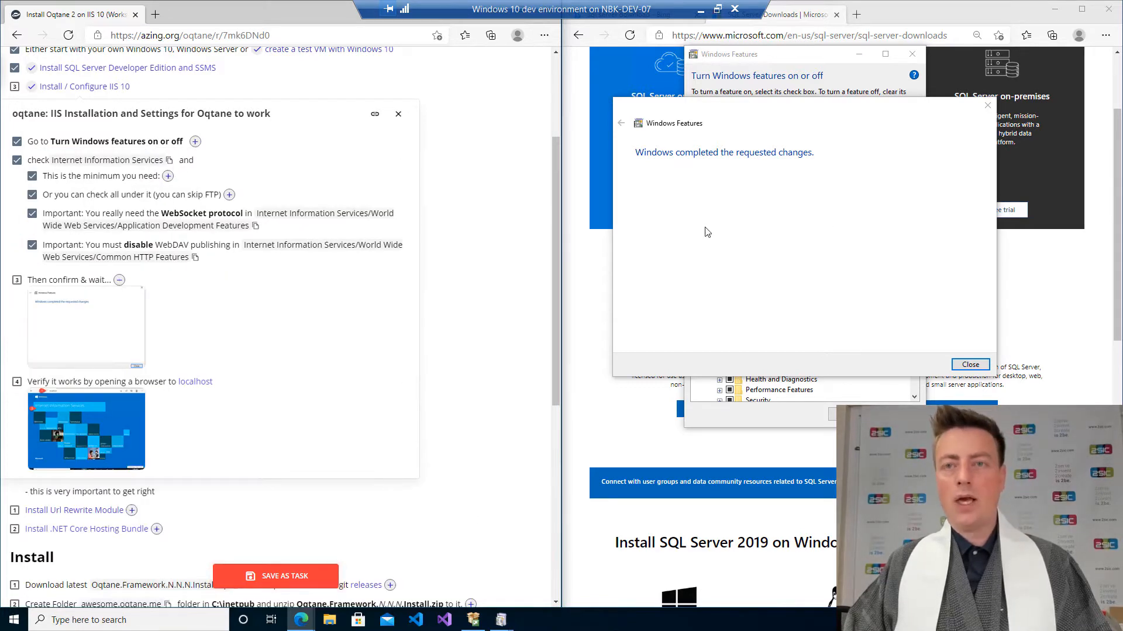
pyautogui.click(144, 358)
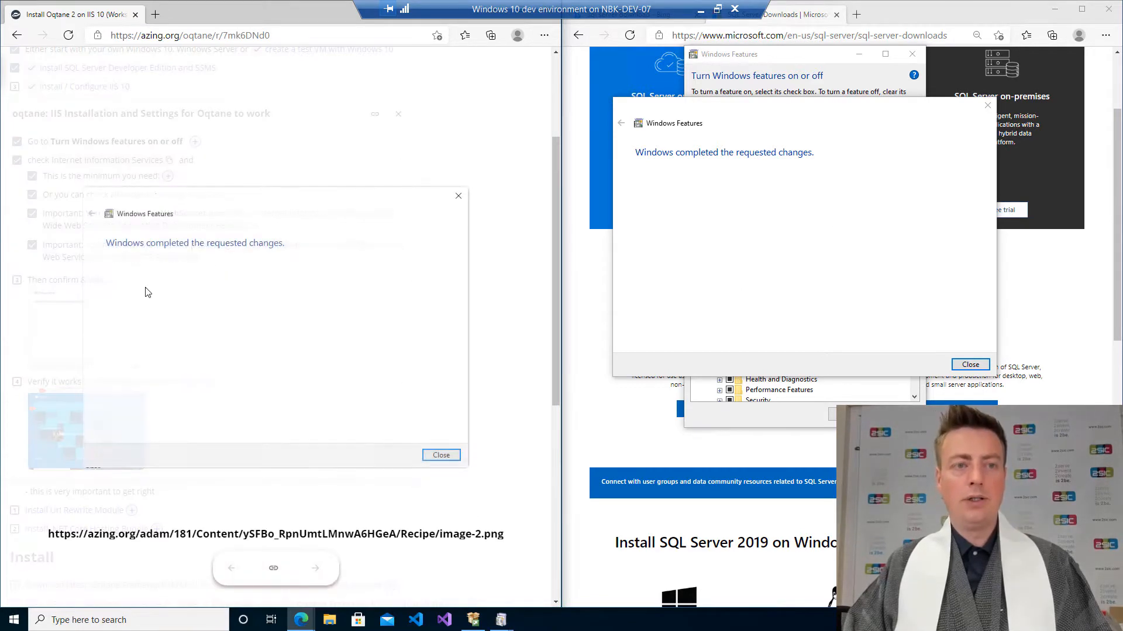
pyautogui.click(970, 365)
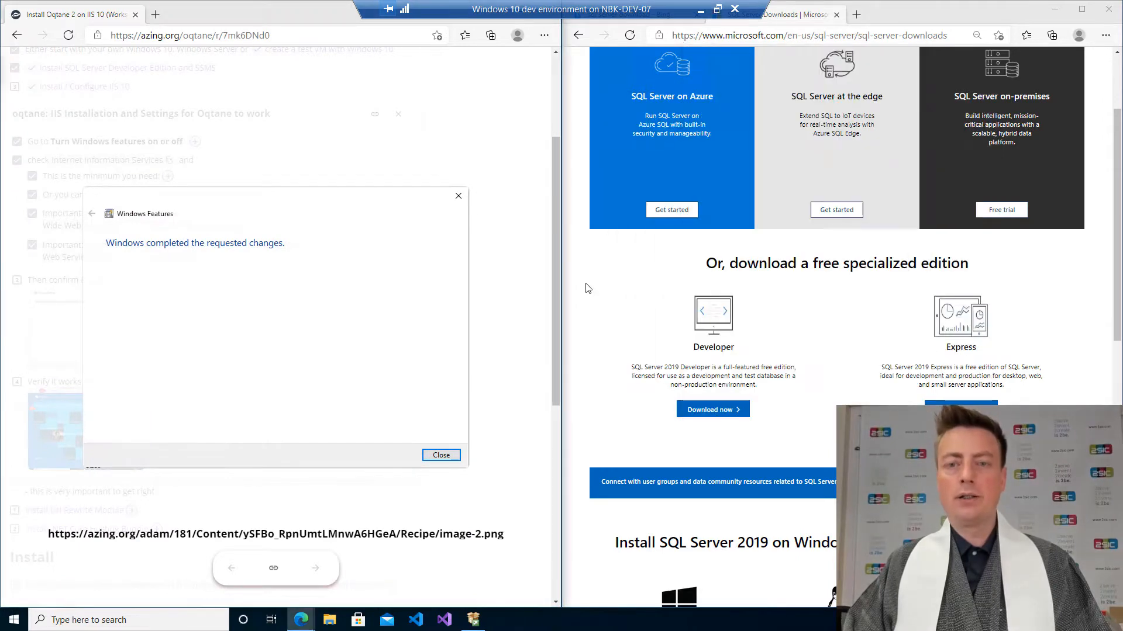
pyautogui.click(434, 173)
pyautogui.click(17, 282)
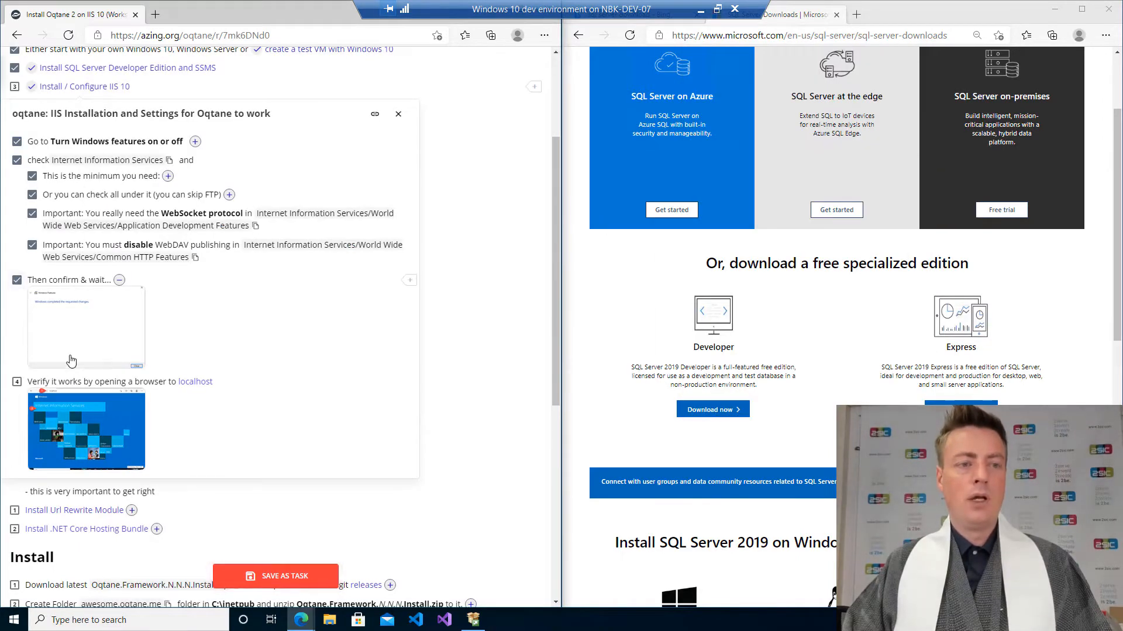
# Open localhost in the browser to verify IIS, close that tab, and tick the verify item.
pyautogui.click(196, 382)
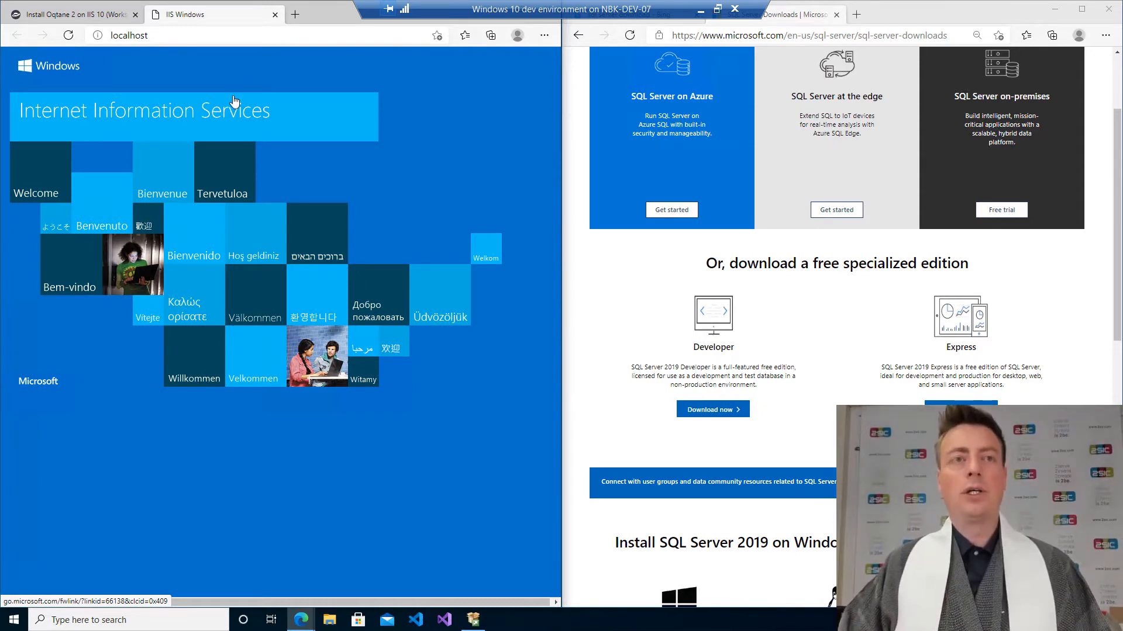
pyautogui.click(274, 14)
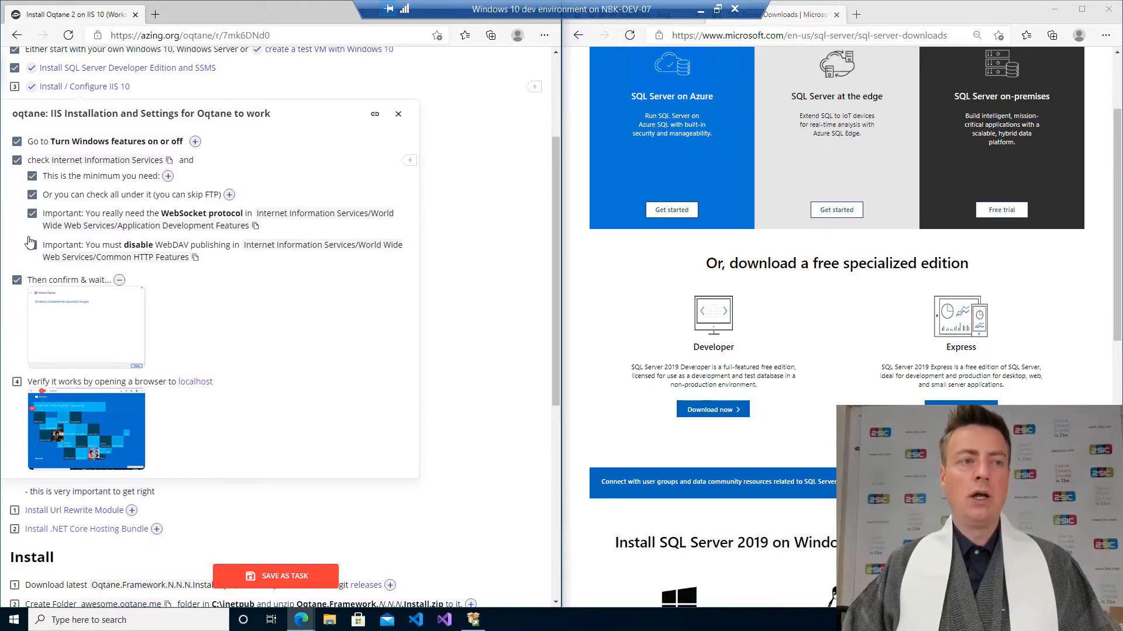
pyautogui.click(17, 381)
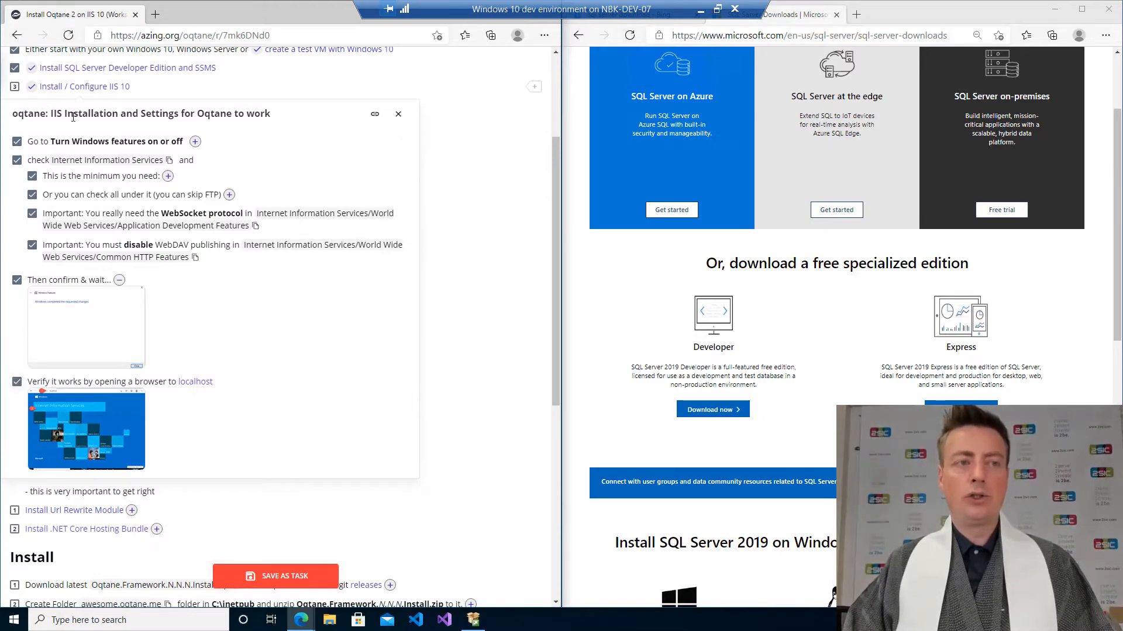
# Close the IIS instructions panel and tick the Install / Configure IIS 10 checklist item.
pyautogui.click(84, 88)
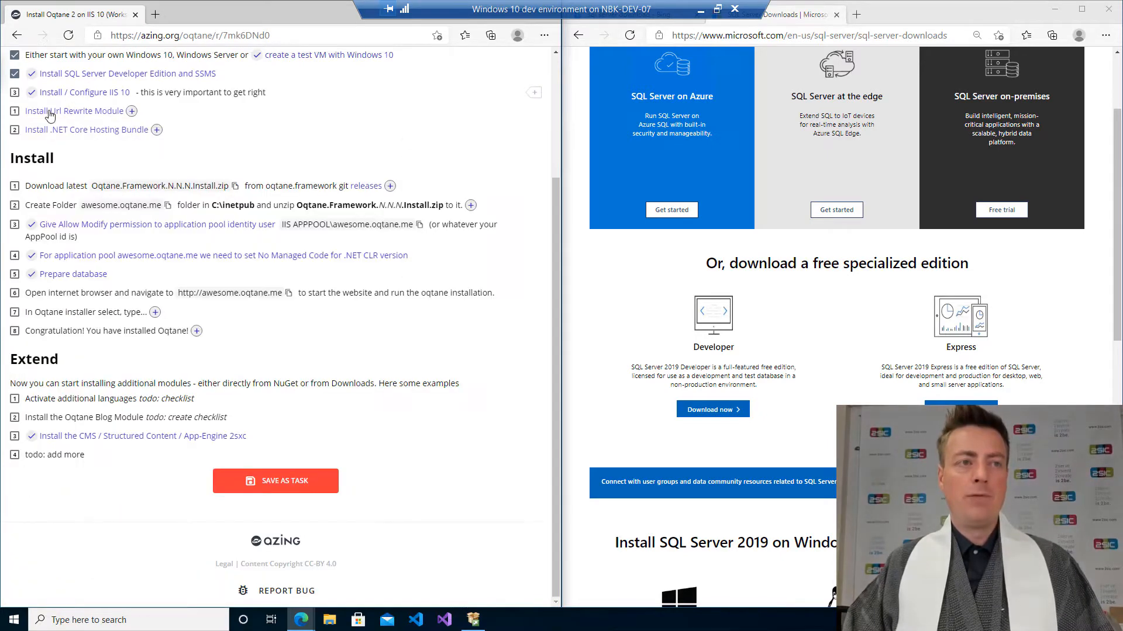
pyautogui.click(15, 93)
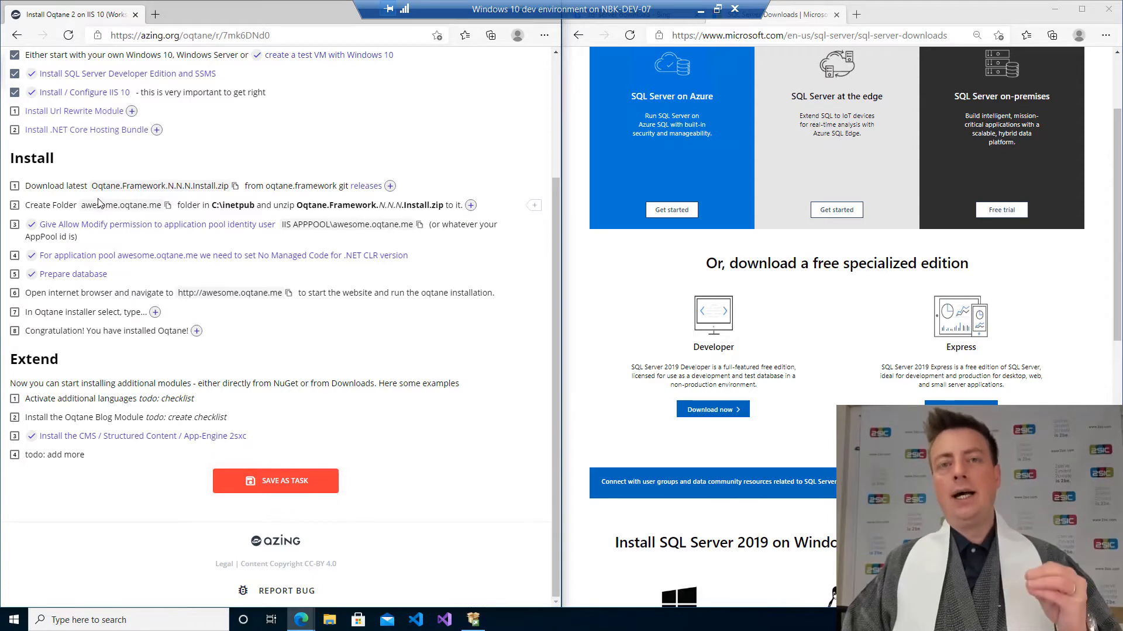
# Download urlrewrite2.exe from the Url Rewrite Module page and launch it, placing the Web Platform Installer beside the checklist.
pyautogui.click(83, 112)
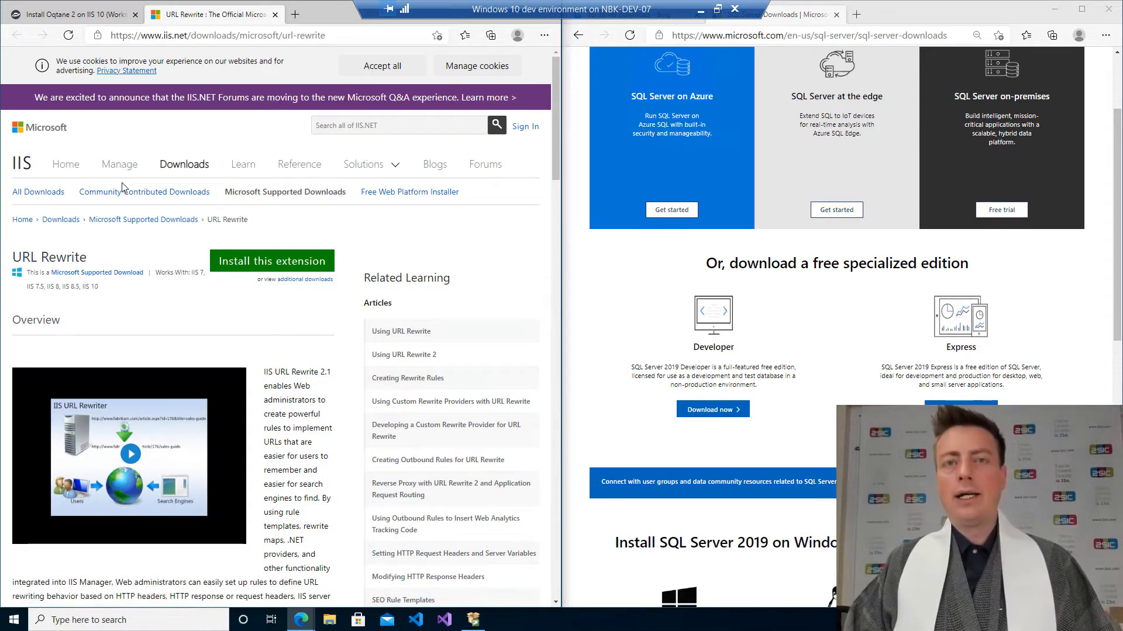
pyautogui.click(259, 267)
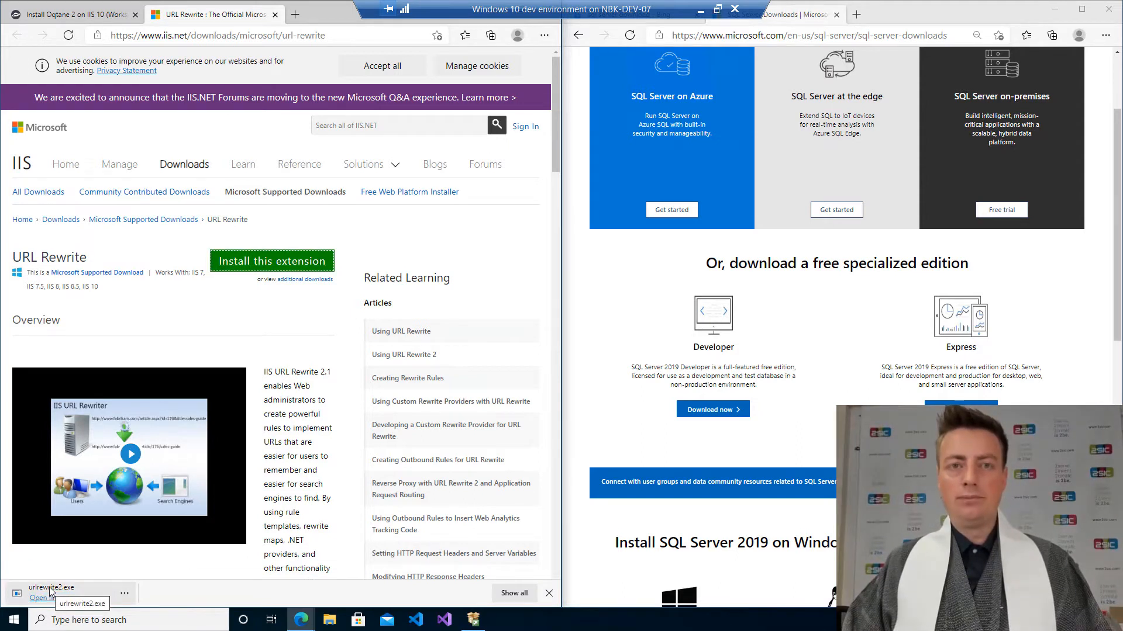
pyautogui.click(50, 591)
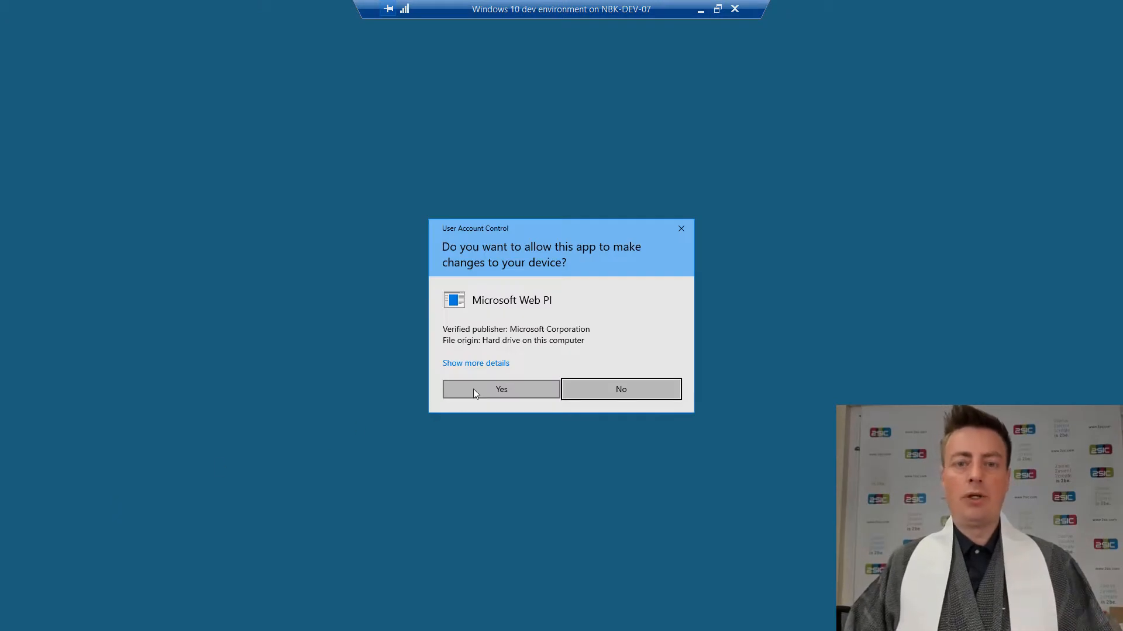
pyautogui.click(473, 390)
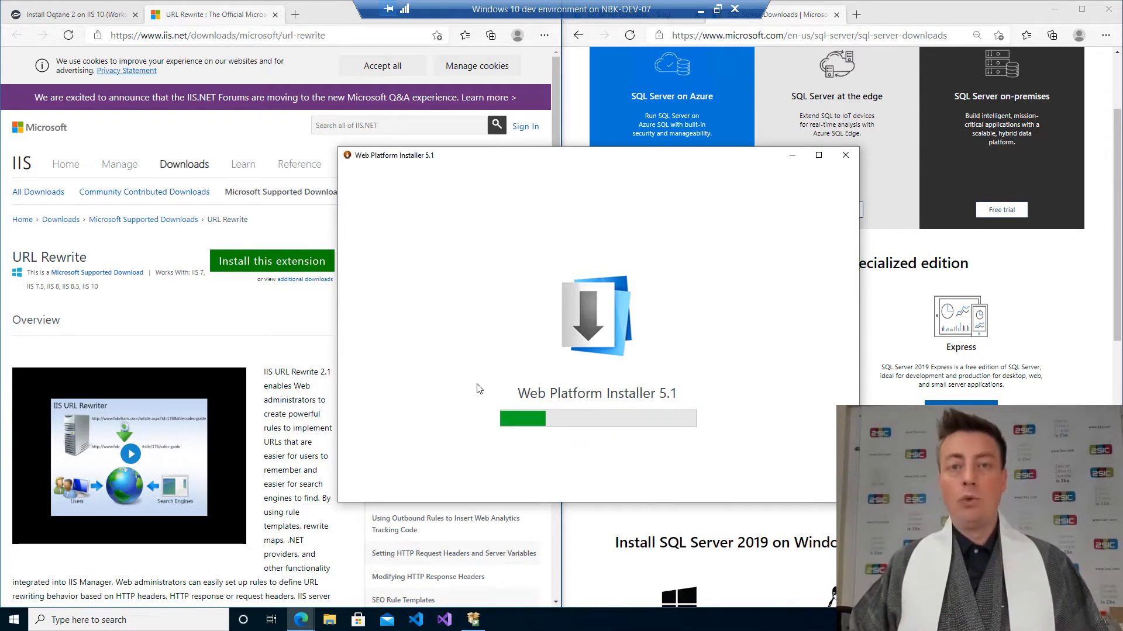
pyautogui.moveTo(667, 160); pyautogui.dragTo(901, 168)
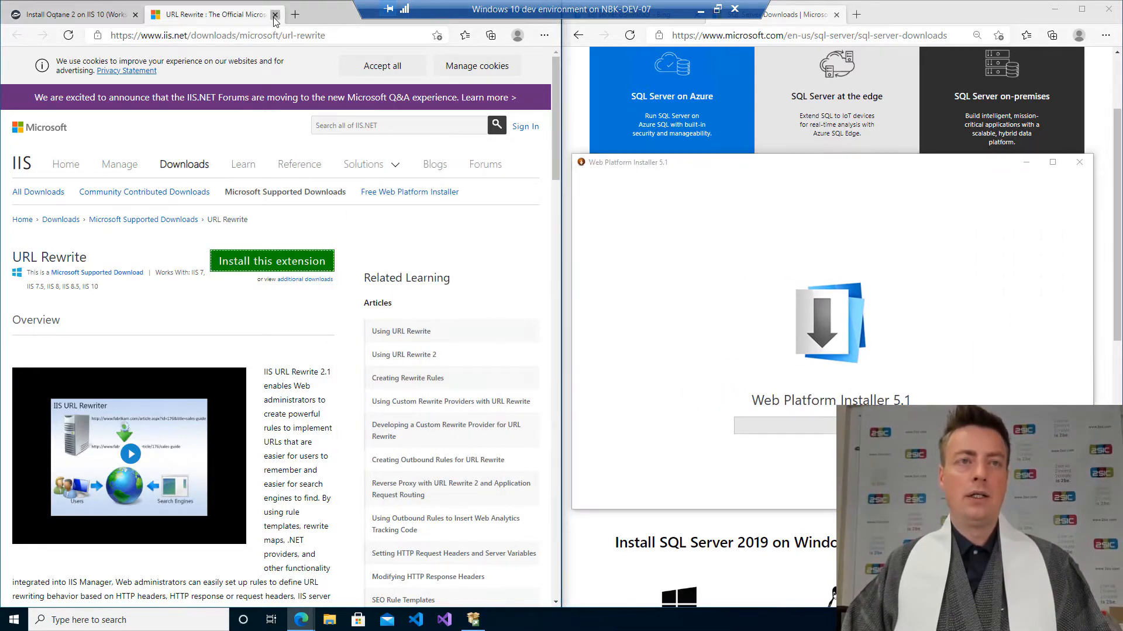
# Return to the checklist tab and view the Url Rewrite Module instruction screenshots.
pyautogui.click(76, 14)
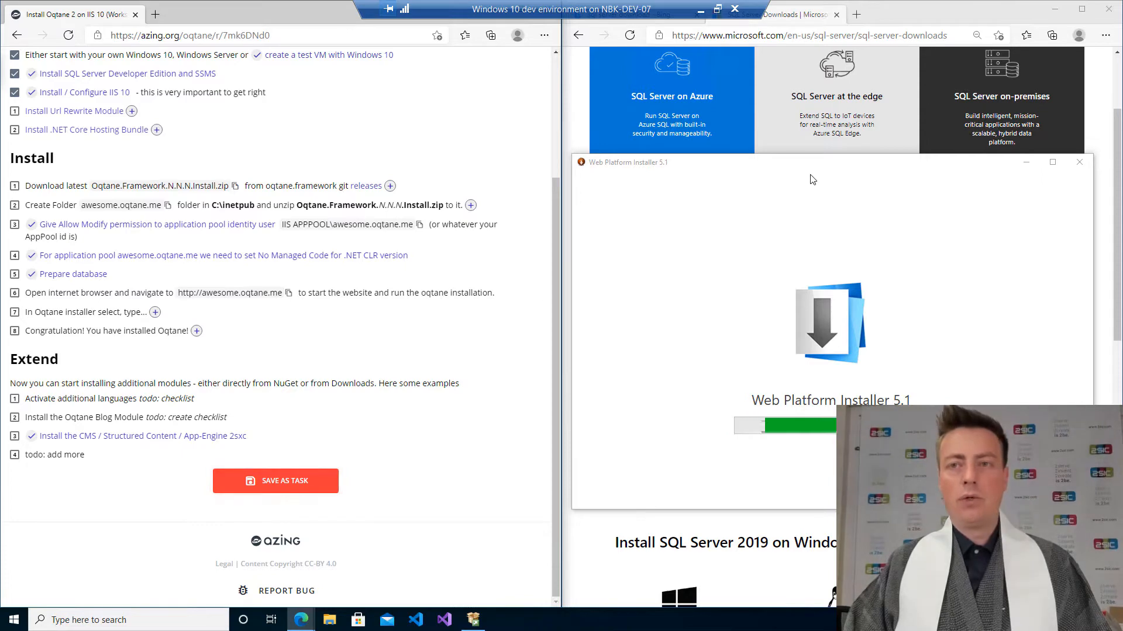
pyautogui.moveTo(816, 168); pyautogui.dragTo(826, 82)
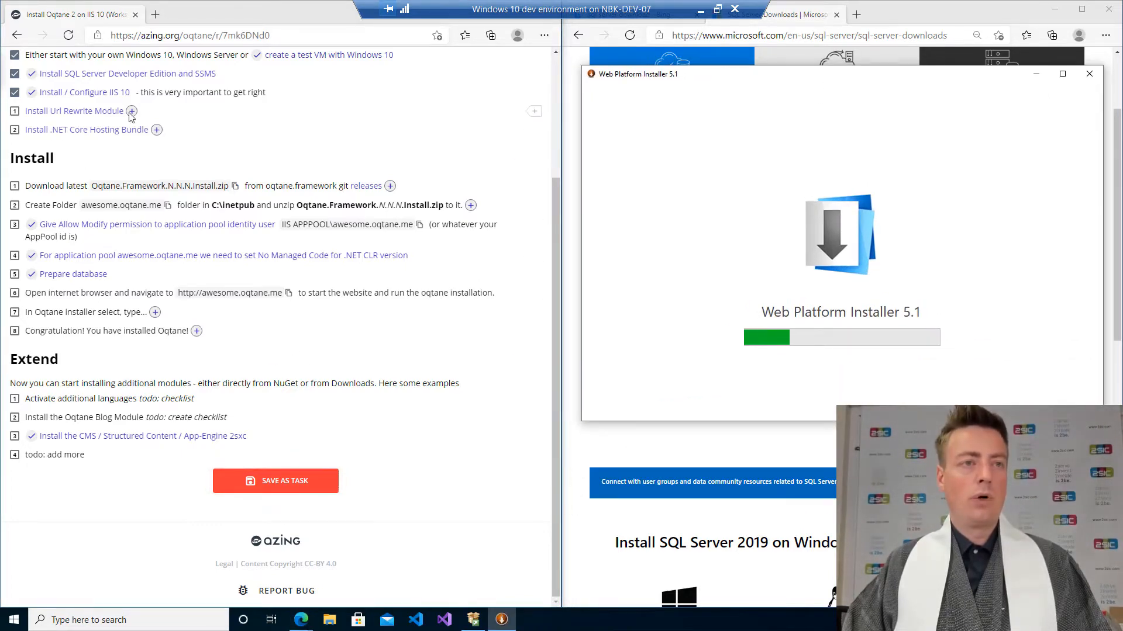
pyautogui.click(74, 110)
pyautogui.click(77, 176)
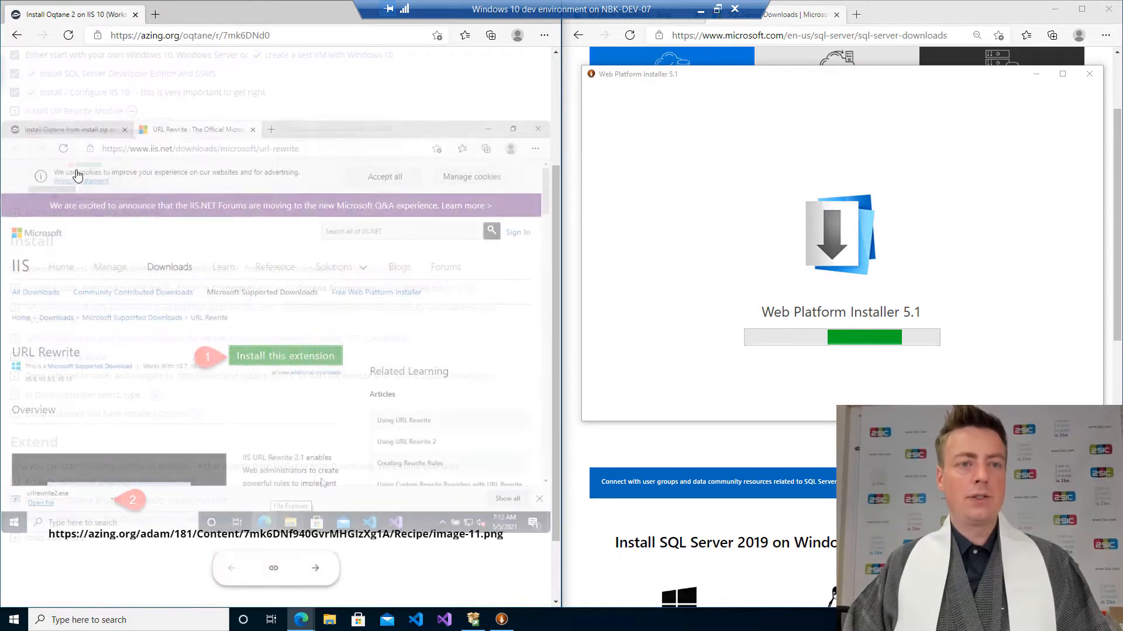
pyautogui.press('Right')
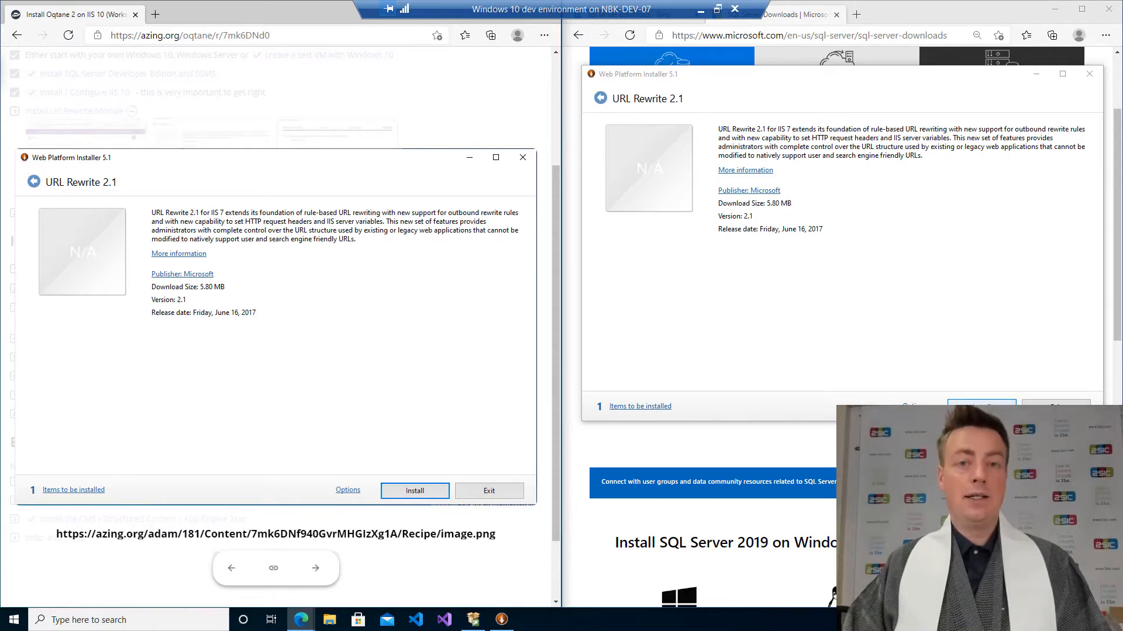
# Install URL Rewrite 2.1 in the Web Platform Installer, accepting the license terms, and finish the setup.
pyautogui.click(981, 409)
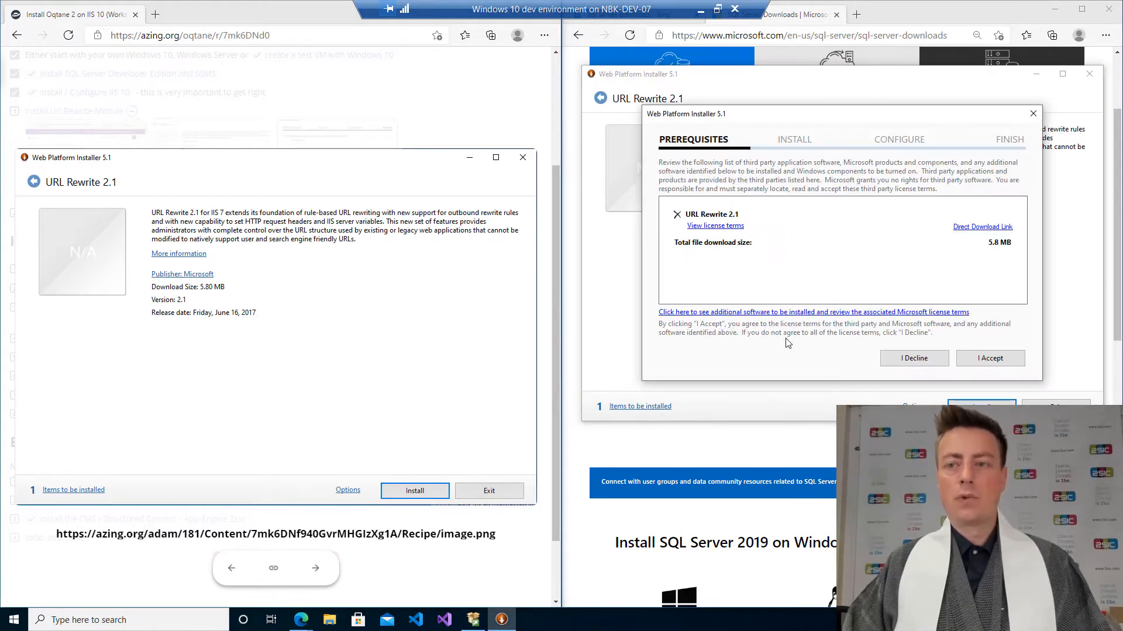
pyautogui.click(966, 358)
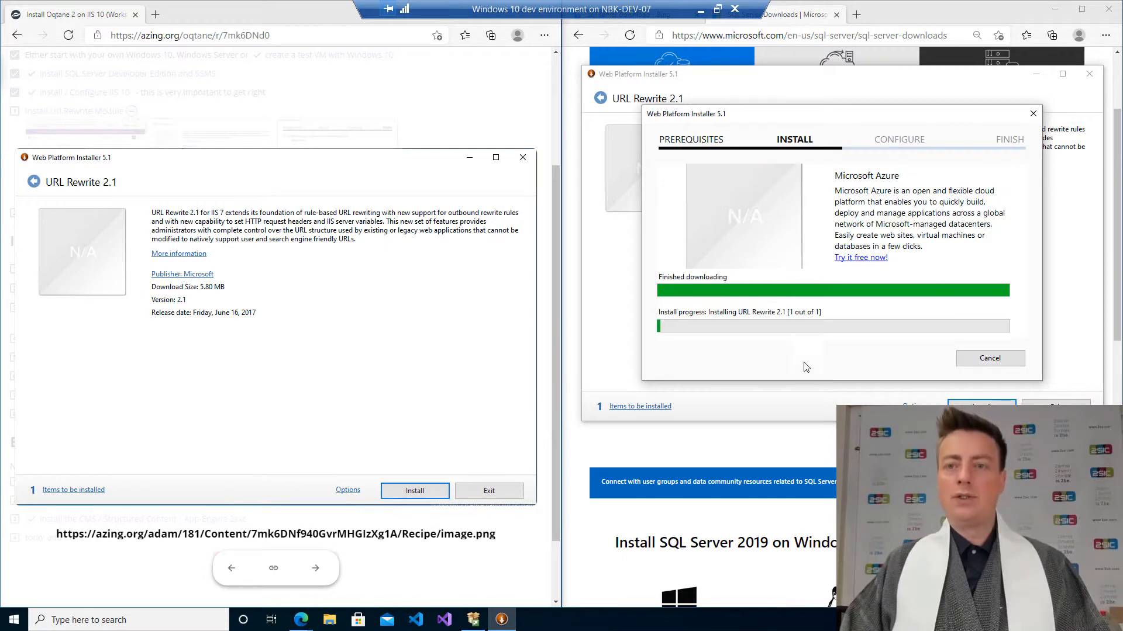
pyautogui.click(478, 348)
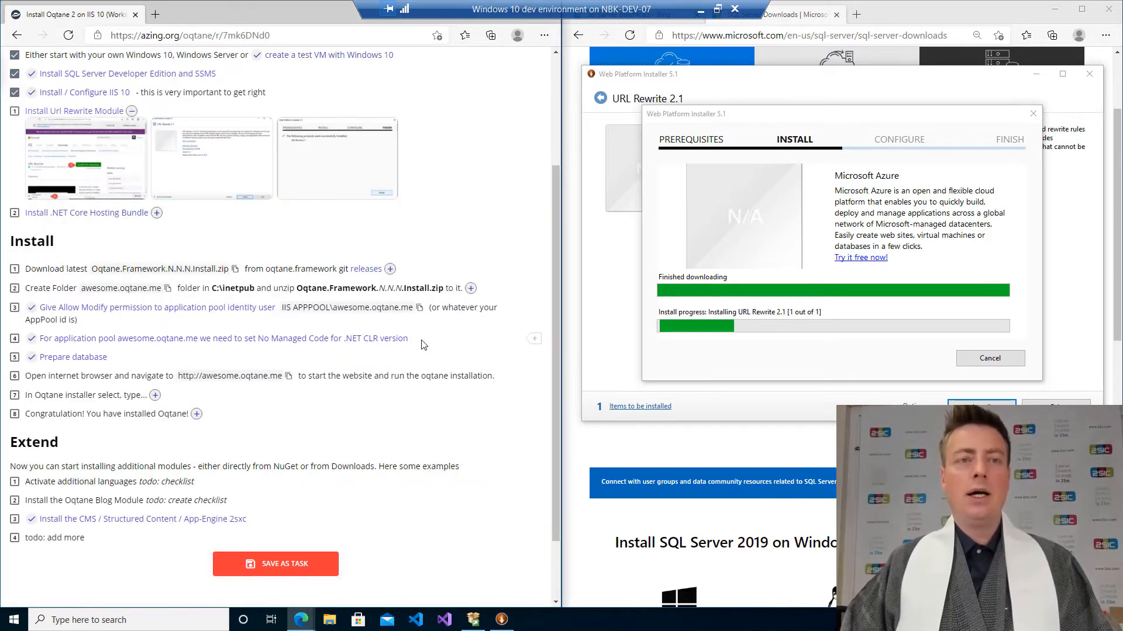
pyautogui.click(320, 186)
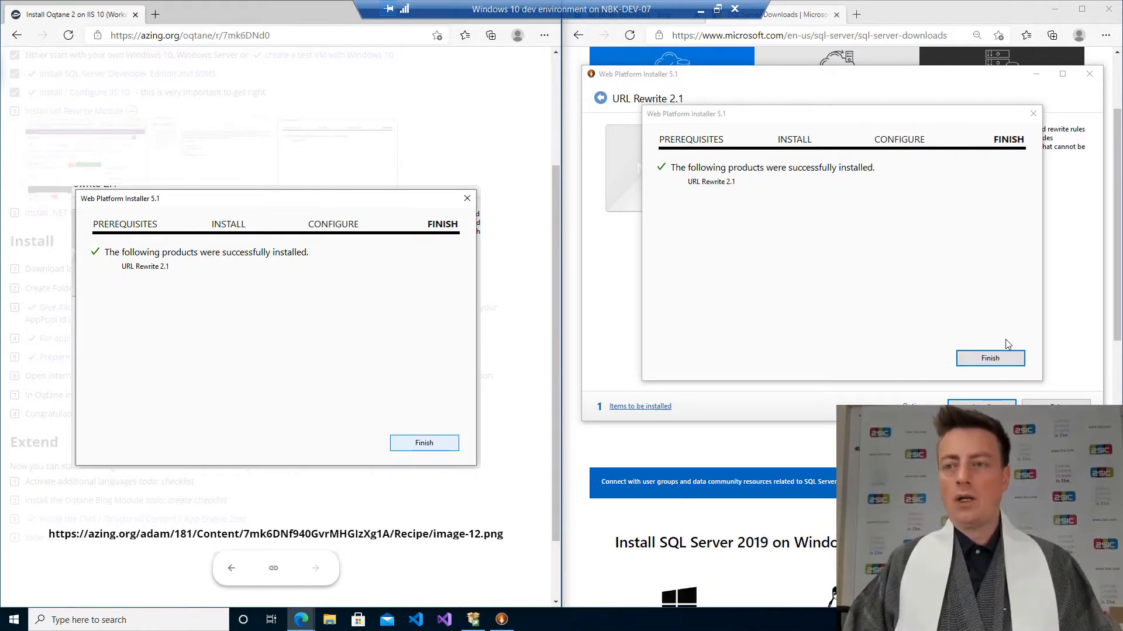
pyautogui.click(1000, 362)
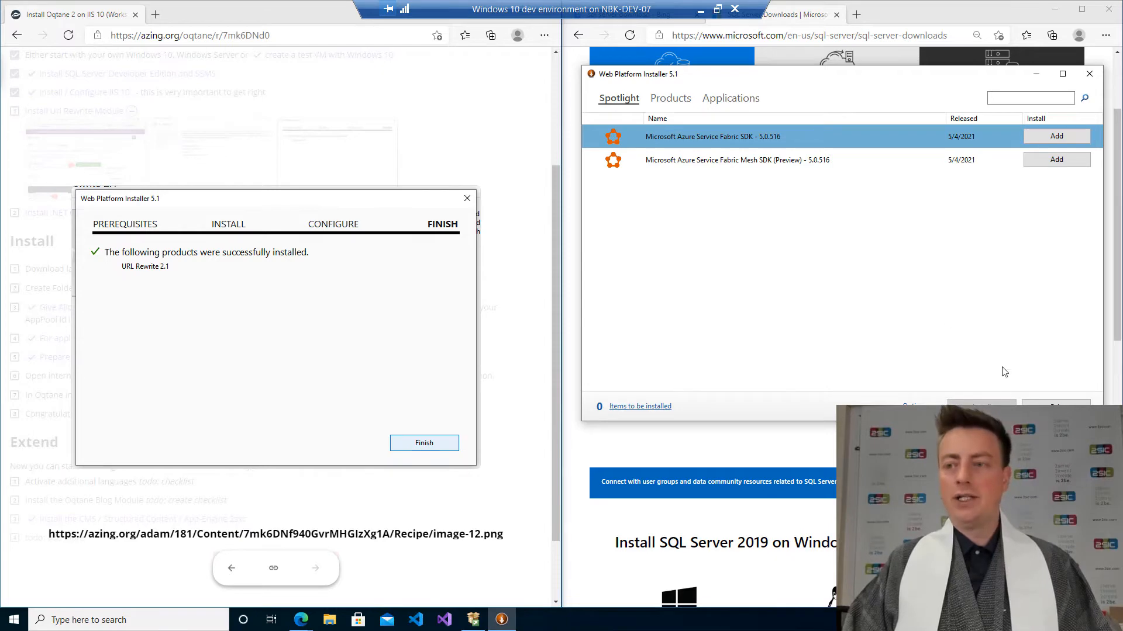
# Exit the Web Platform Installer and tick the Url Rewrite Module checklist item.
pyautogui.click(1056, 408)
pyautogui.click(349, 158)
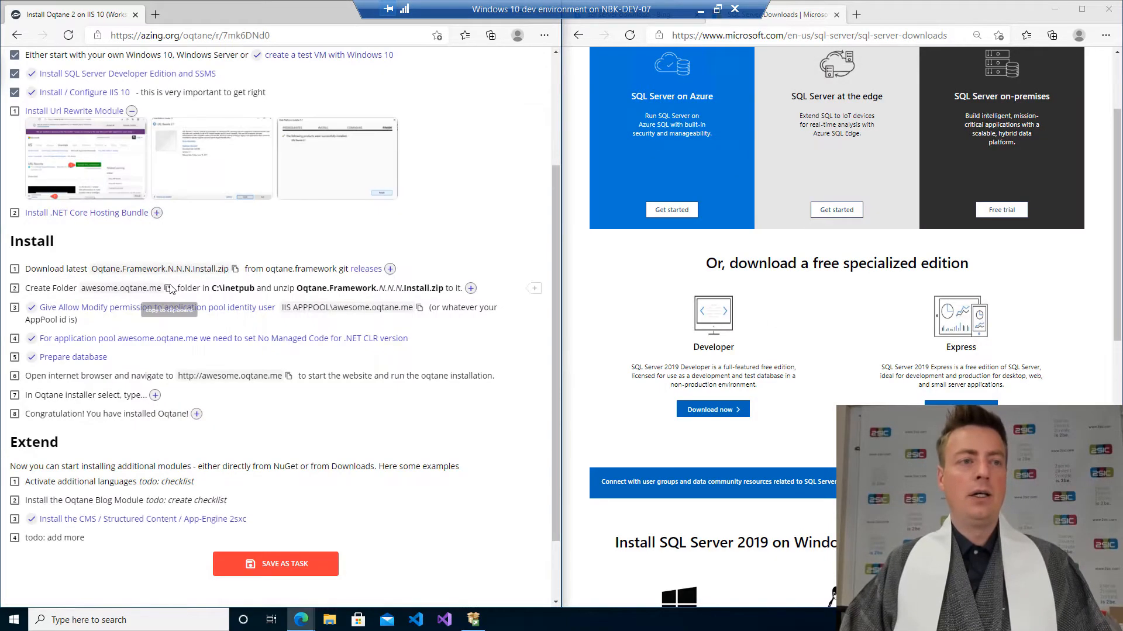
pyautogui.click(15, 111)
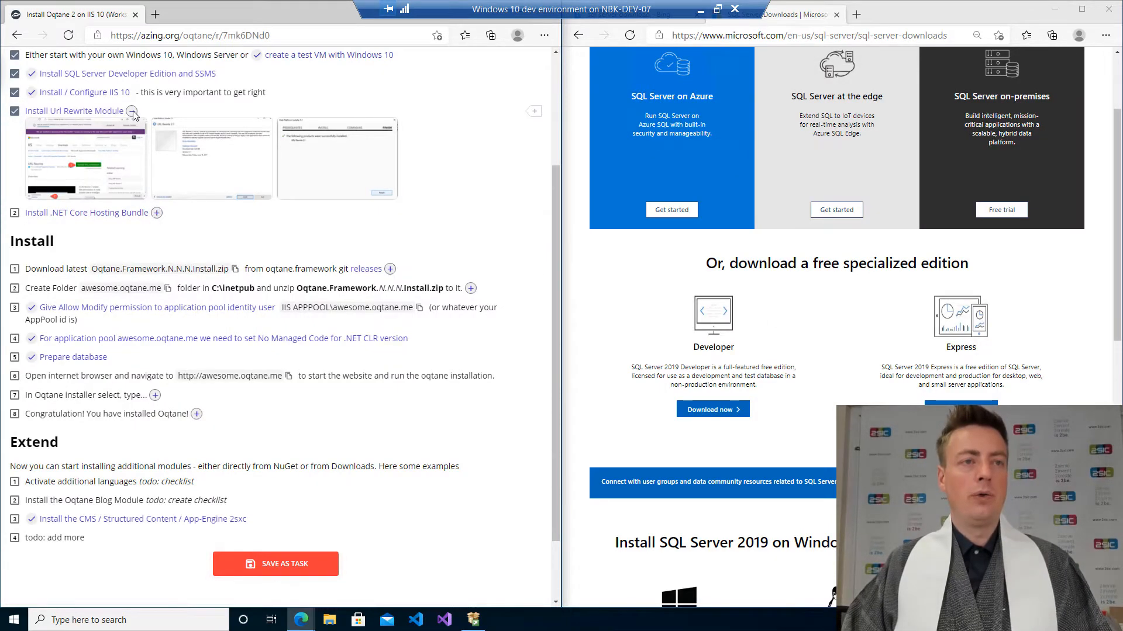
pyautogui.click(132, 111)
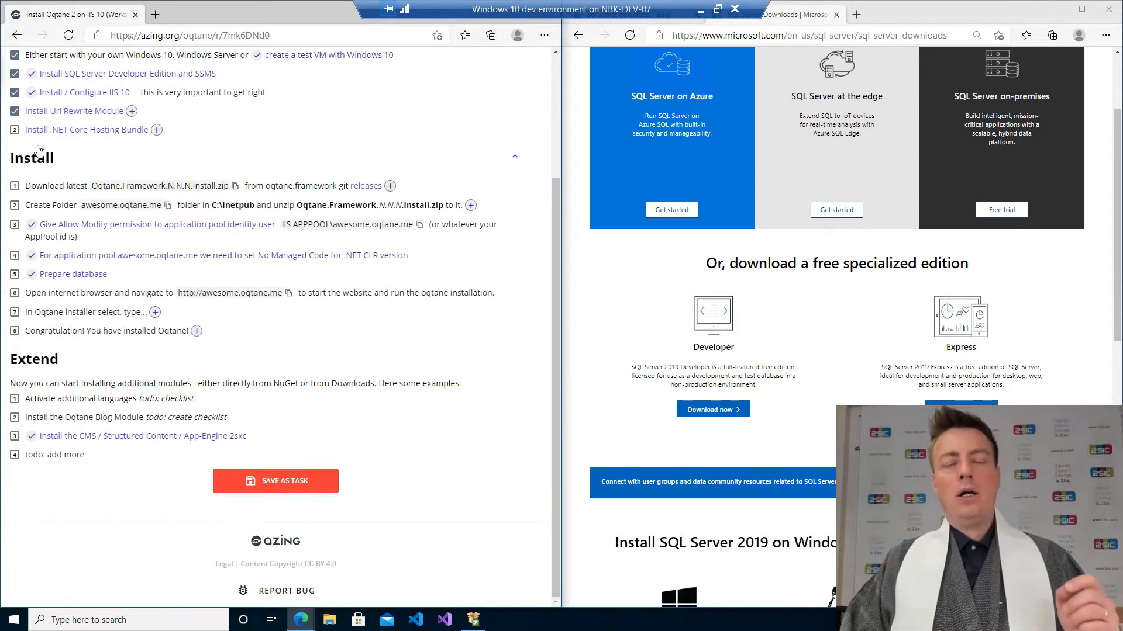
# Download the ASP.NET Core 5.0 Runtime Windows Hosting Bundle from the checklist link and launch its installer.
pyautogui.click(127, 131)
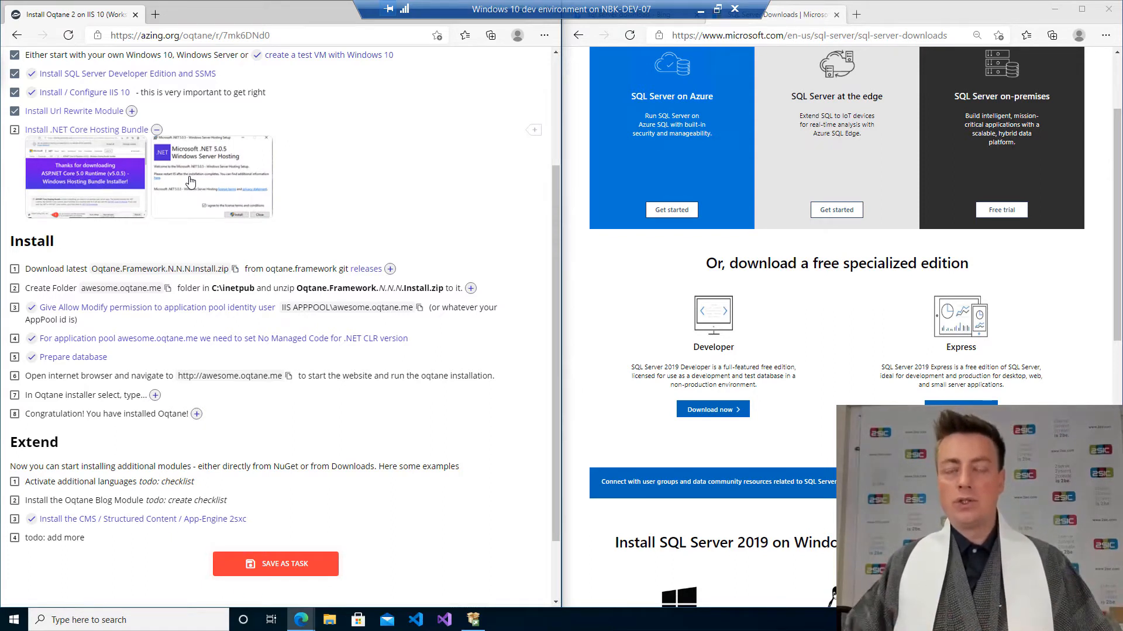
pyautogui.click(41, 133)
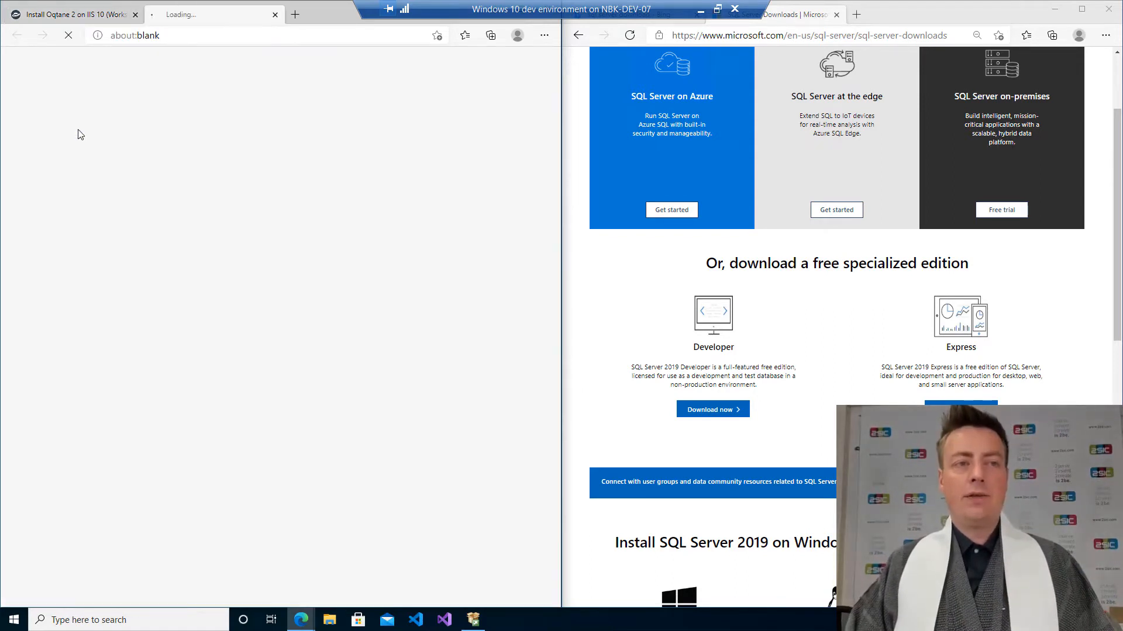
pyautogui.moveTo(217, 14); pyautogui.dragTo(883, 14)
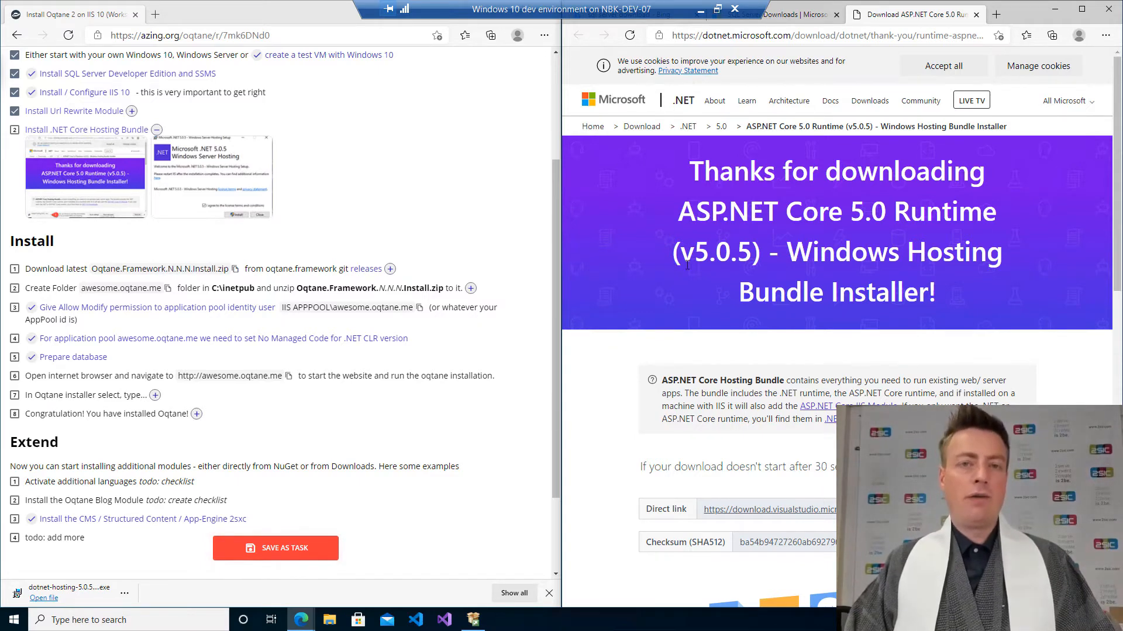
pyautogui.click(44, 597)
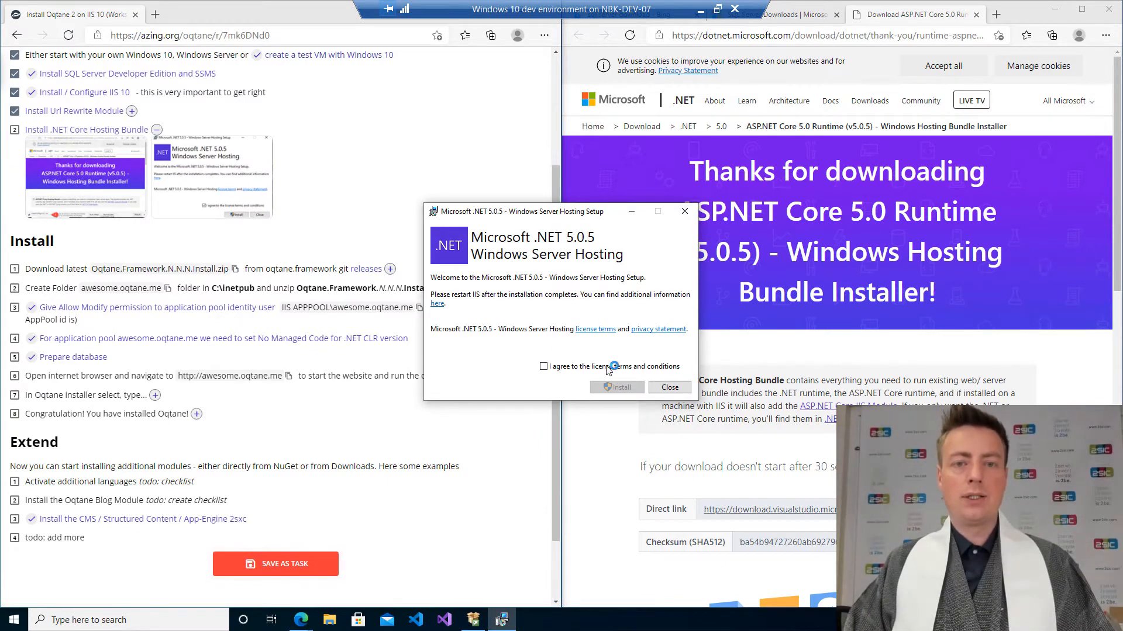
# Accept the license terms and install the Microsoft .NET 5.0.5 Windows Server Hosting bundle.
pyautogui.click(543, 366)
pyautogui.click(617, 387)
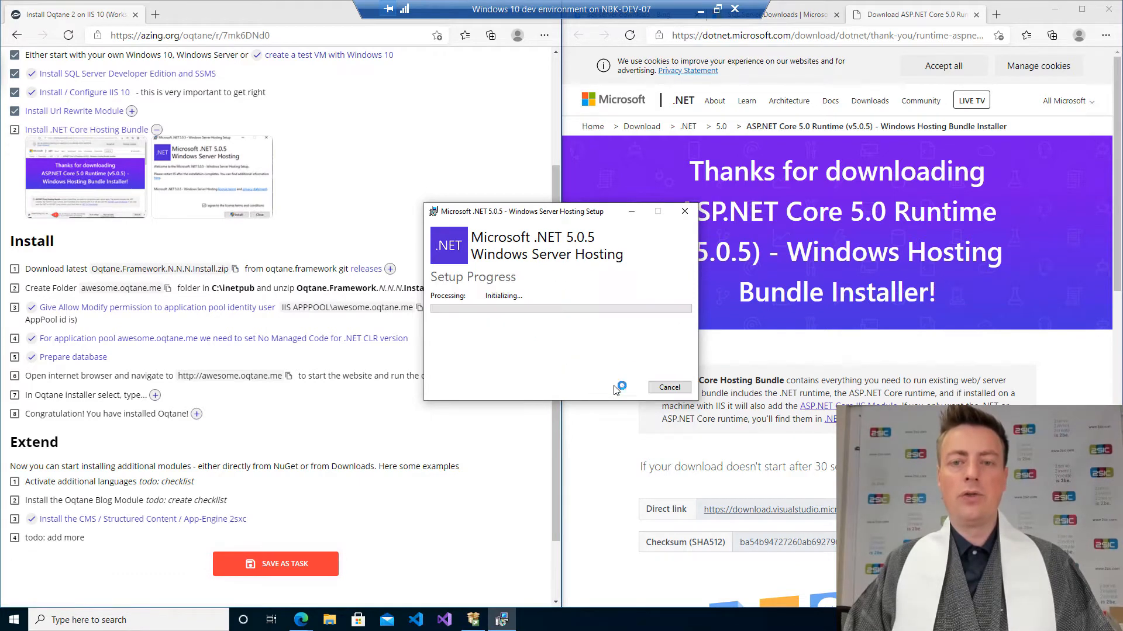
pyautogui.click(547, 392)
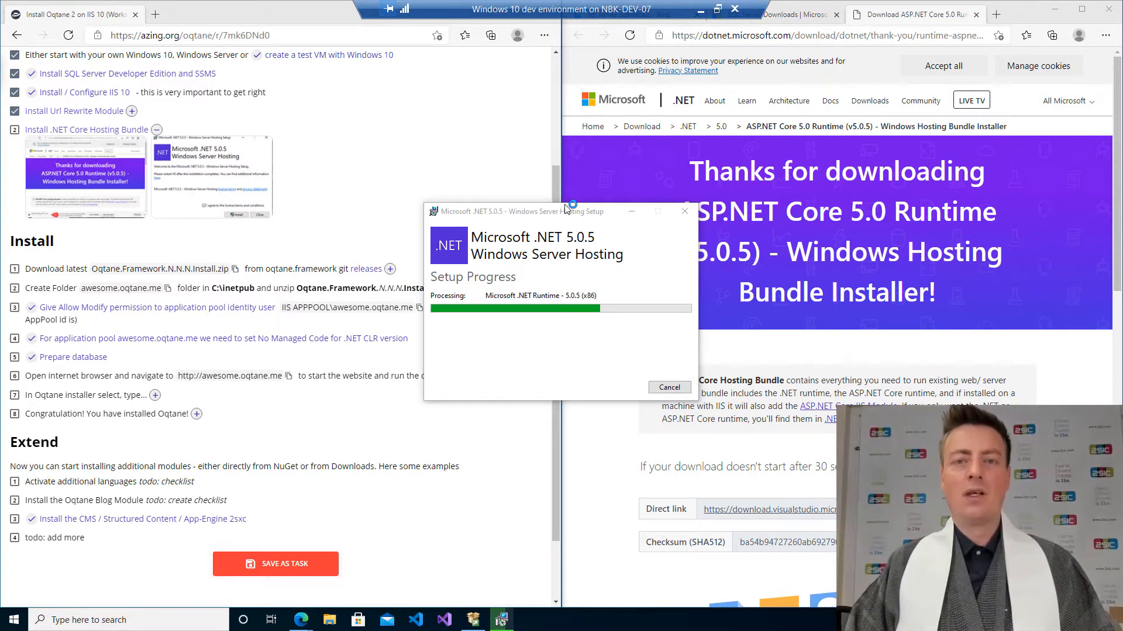
pyautogui.moveTo(549, 213); pyautogui.dragTo(847, 112)
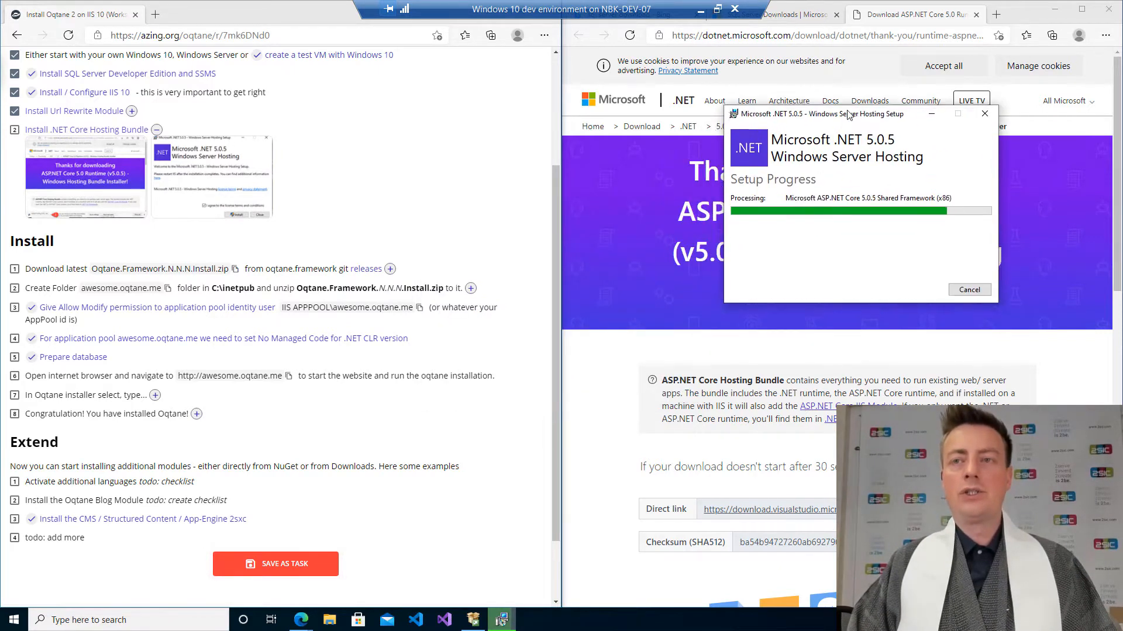
# Tick the Install .NET Core Hosting Bundle checklist item and close the finished setup dialog.
pyautogui.click(16, 136)
pyautogui.scroll(3, 112, 258)
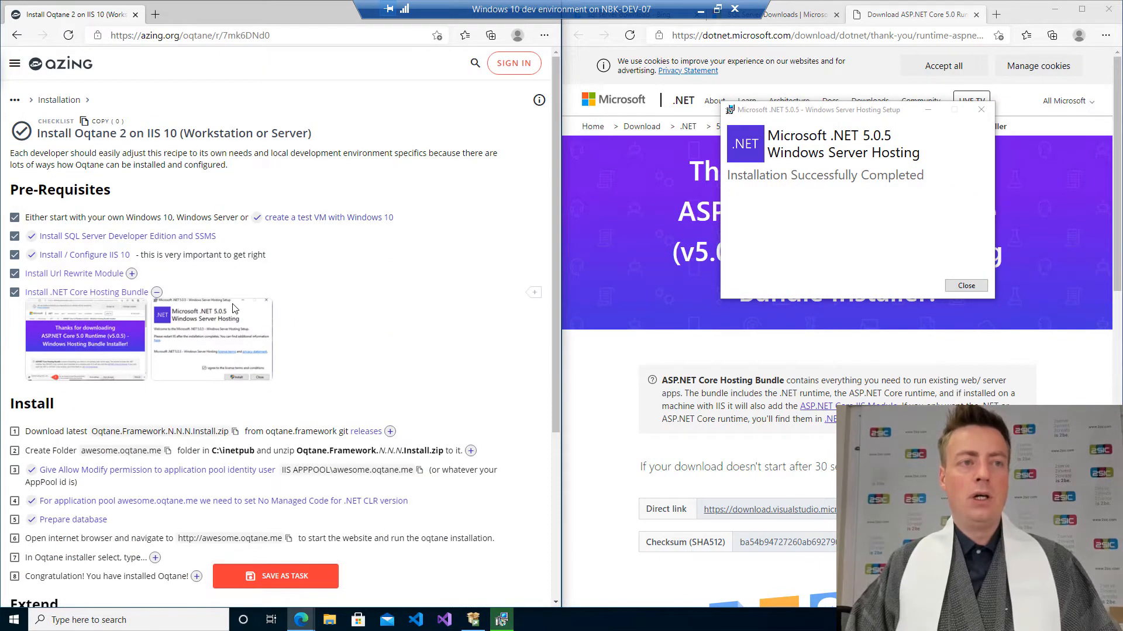
pyautogui.click(966, 286)
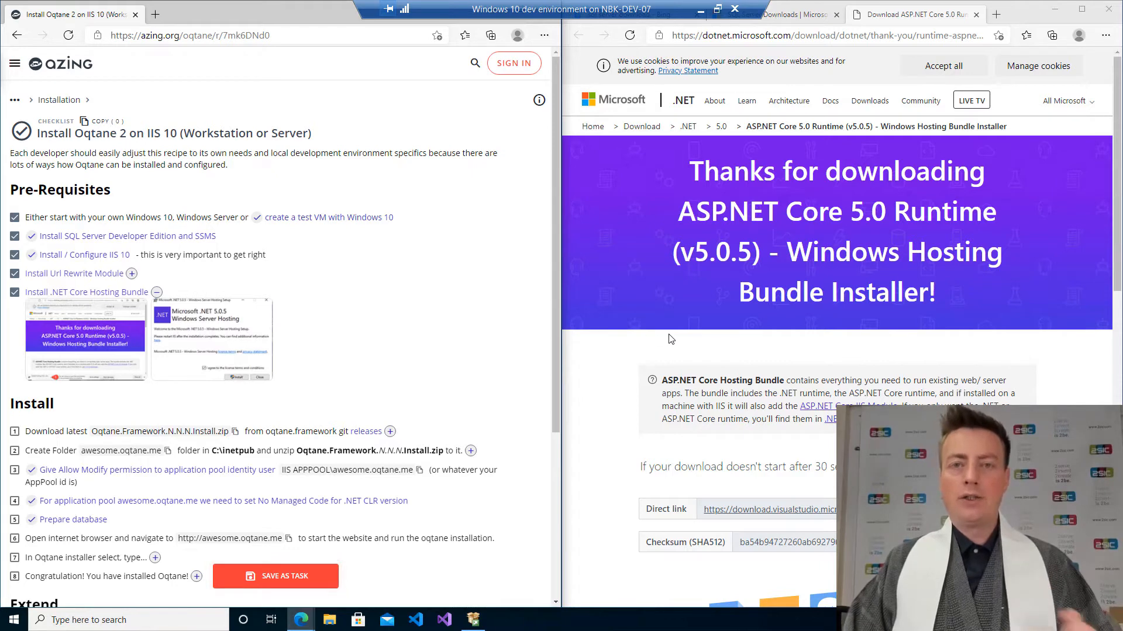
# Collapse the Pre-Requisites section and open the oqtane.framework releases link in the second browser window.
pyautogui.click(93, 196)
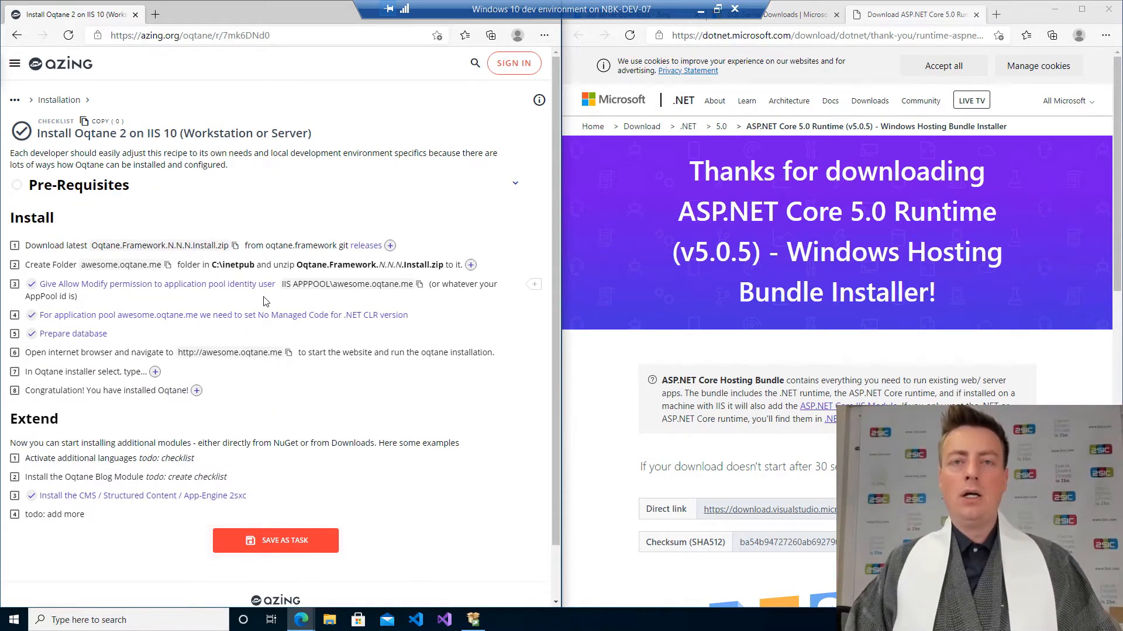
pyautogui.click(390, 247)
pyautogui.middleClick(358, 246)
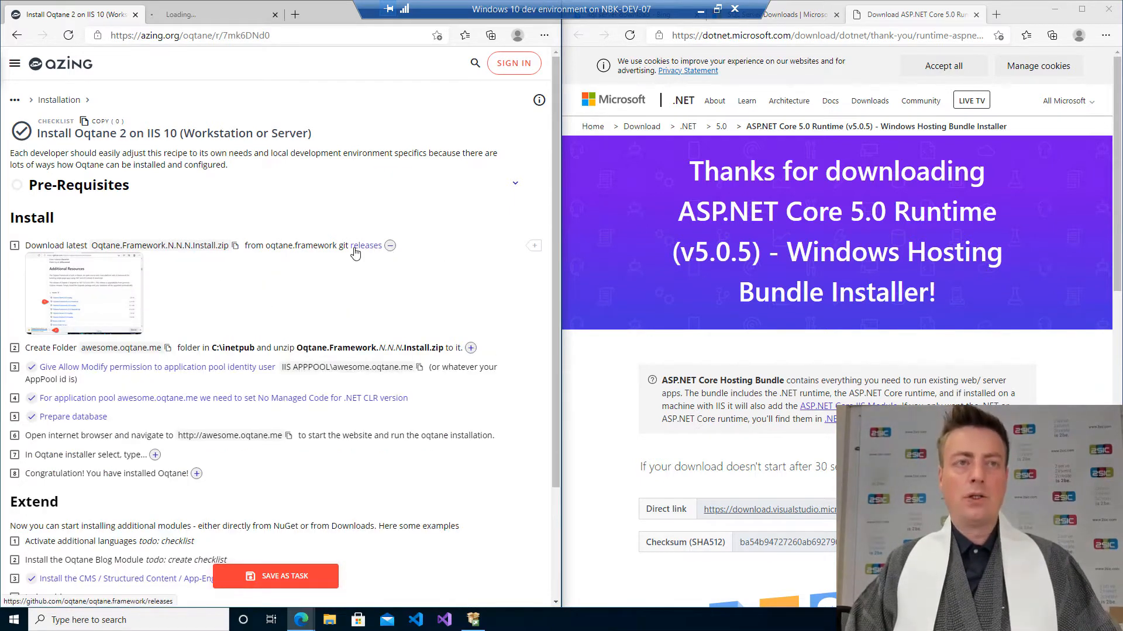
pyautogui.moveTo(217, 14); pyautogui.dragTo(830, 22)
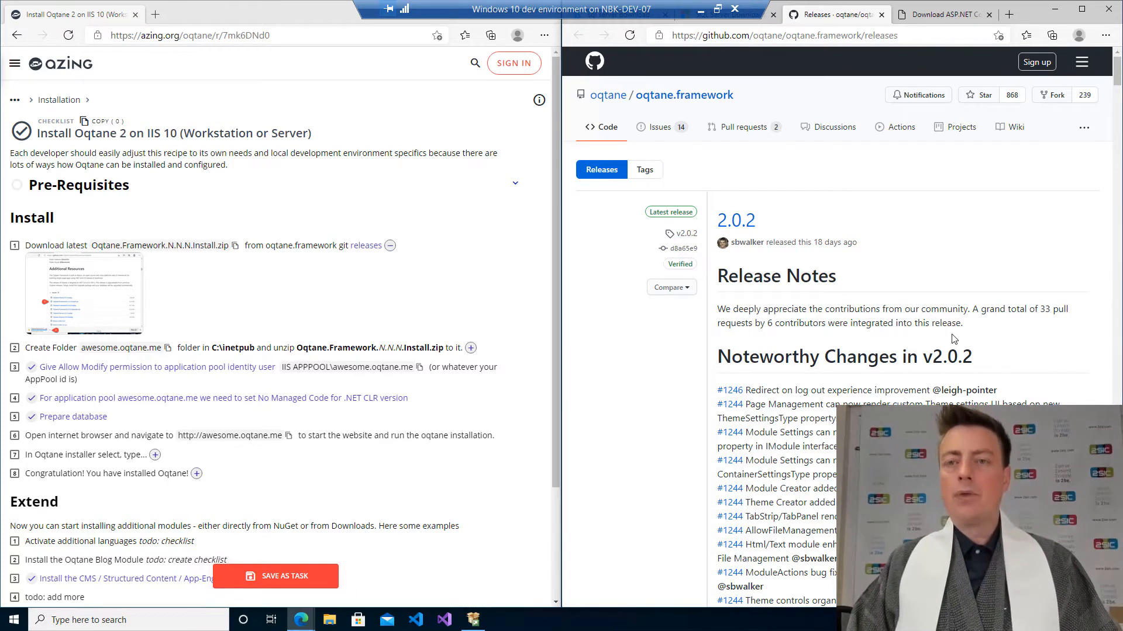
# Download Oqtane.Framework.2.0.2.Install.zip from the latest release assets and open the downloaded file.
pyautogui.scroll(-1, 835, 235)
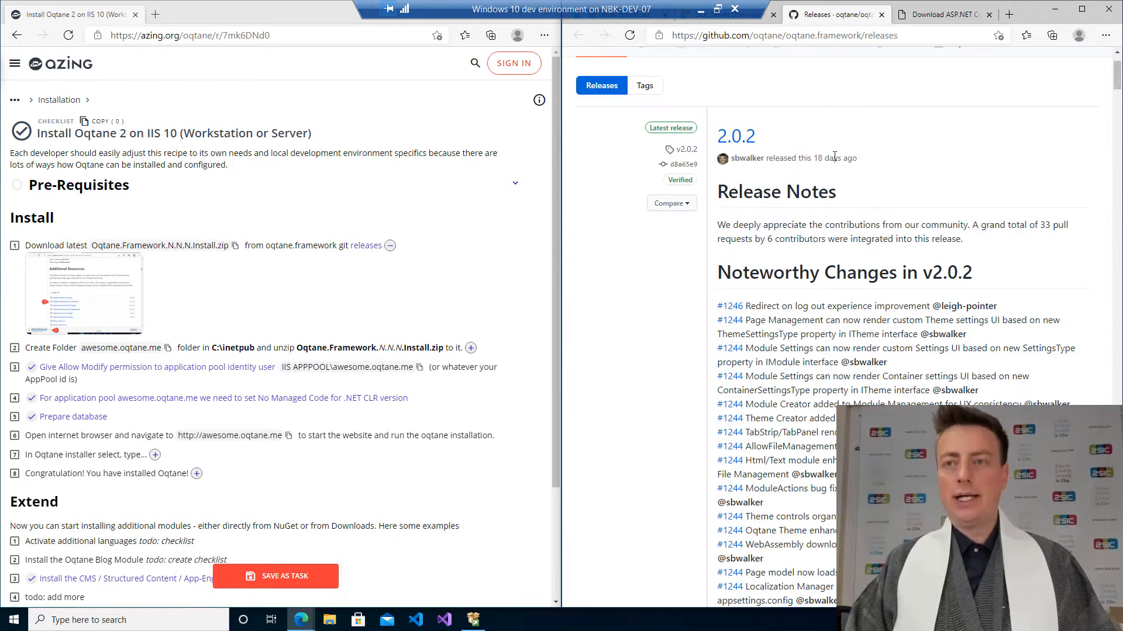
pyautogui.scroll(-1, 829, 185)
pyautogui.scroll(-15, 829, 182)
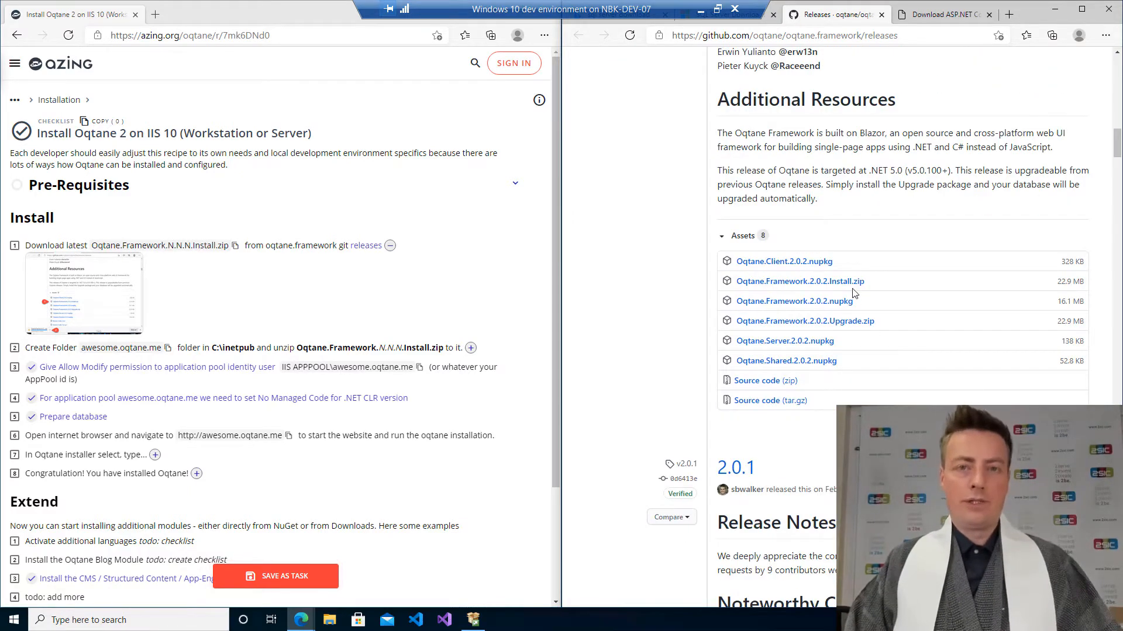
pyautogui.click(67, 305)
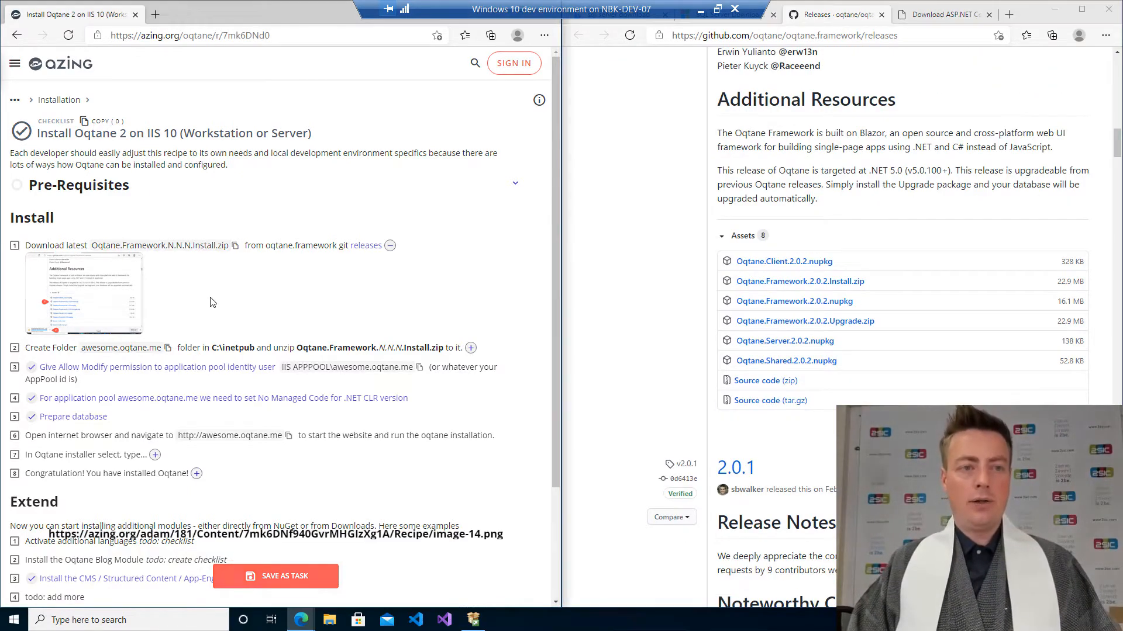
pyautogui.click(828, 284)
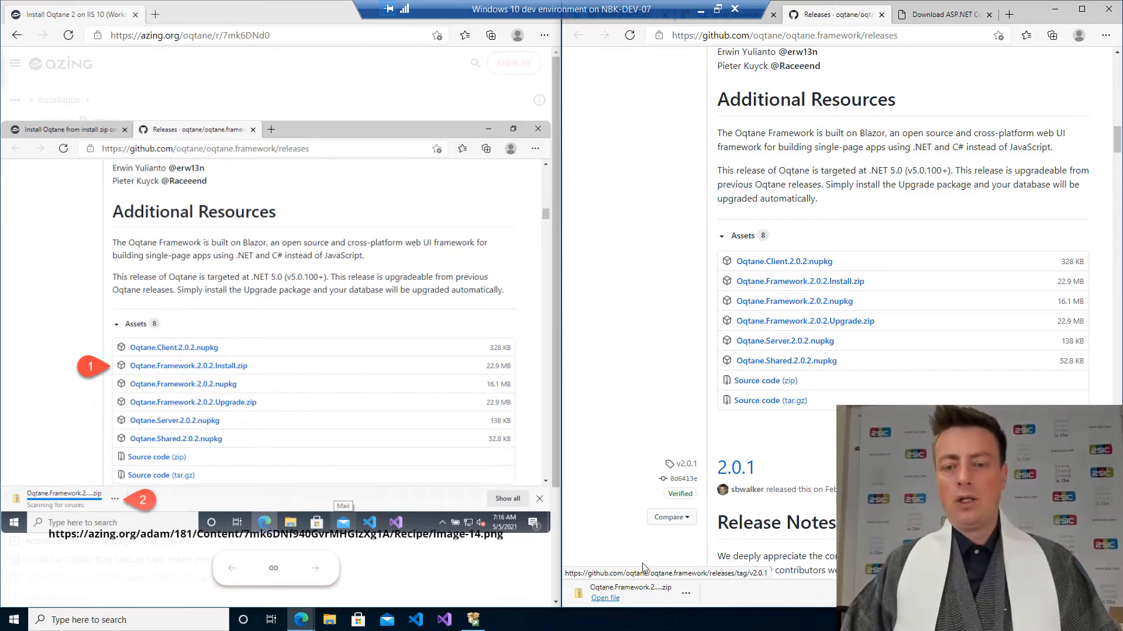
pyautogui.click(605, 598)
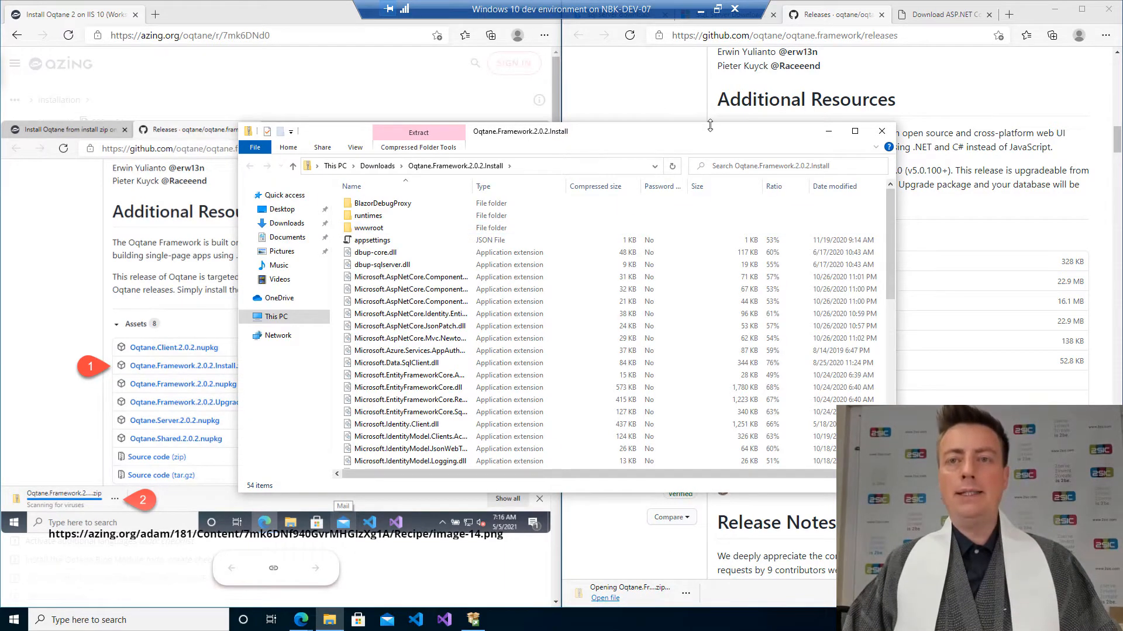
# Reposition the zip's Explorer window and tick the Download latest checklist item.
pyautogui.moveTo(712, 133); pyautogui.dragTo(910, 84)
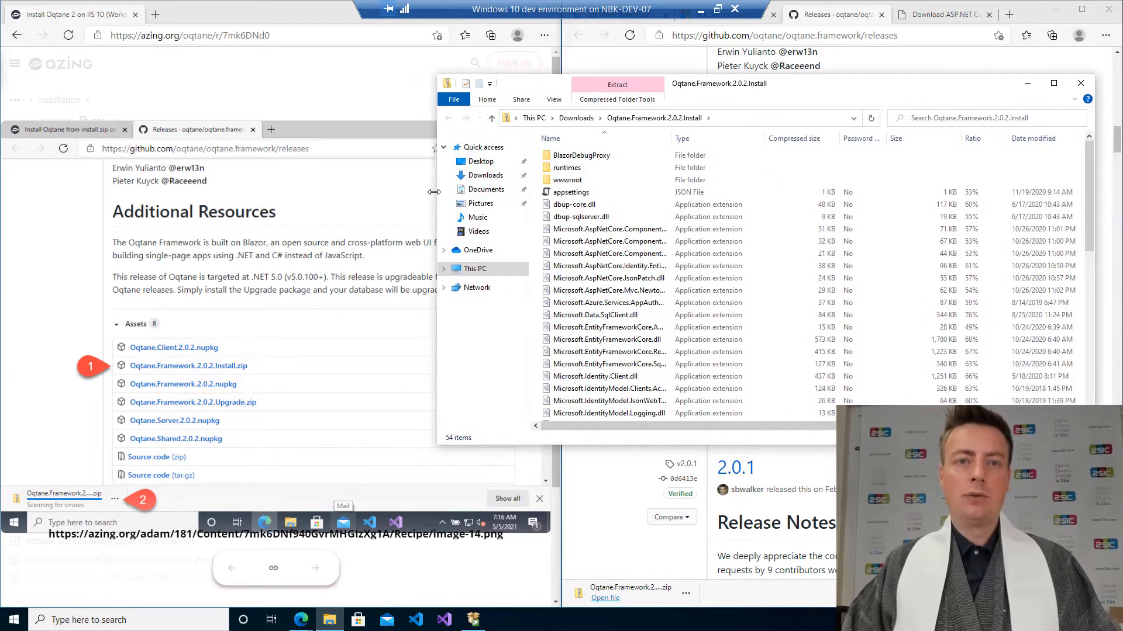
pyautogui.moveTo(435, 194); pyautogui.dragTo(601, 194)
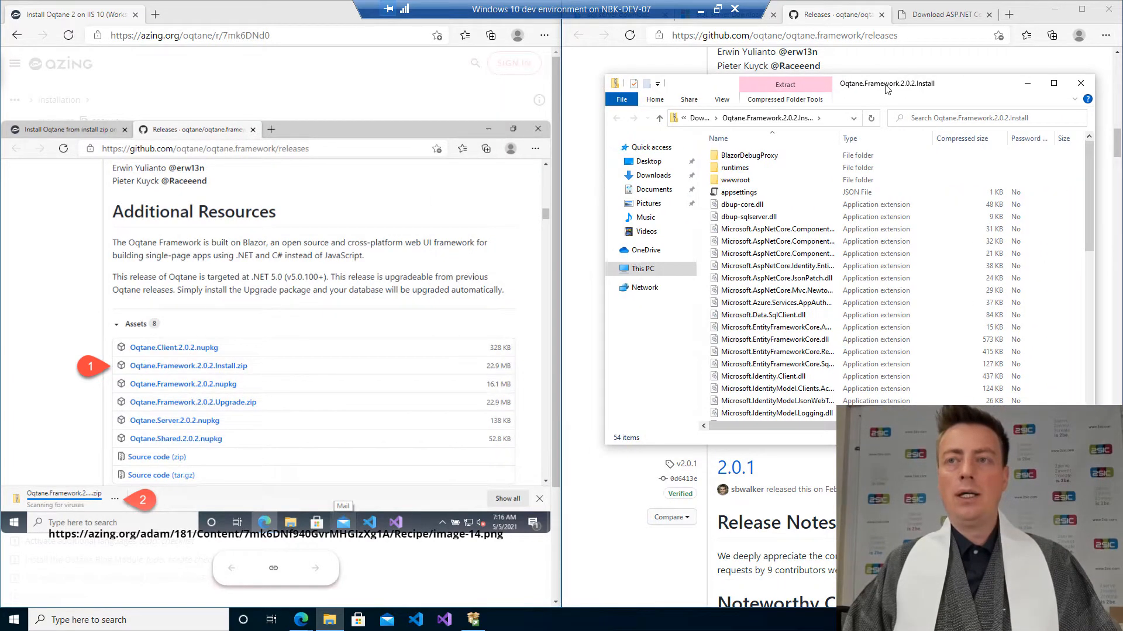
pyautogui.moveTo(884, 85); pyautogui.dragTo(885, 70)
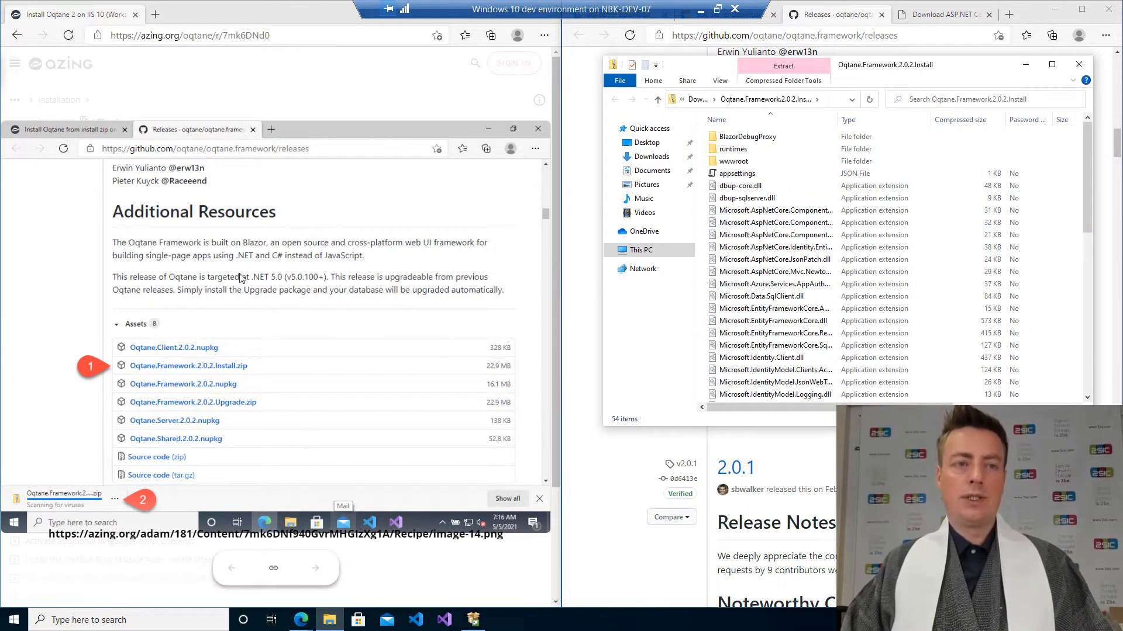
pyautogui.click(142, 117)
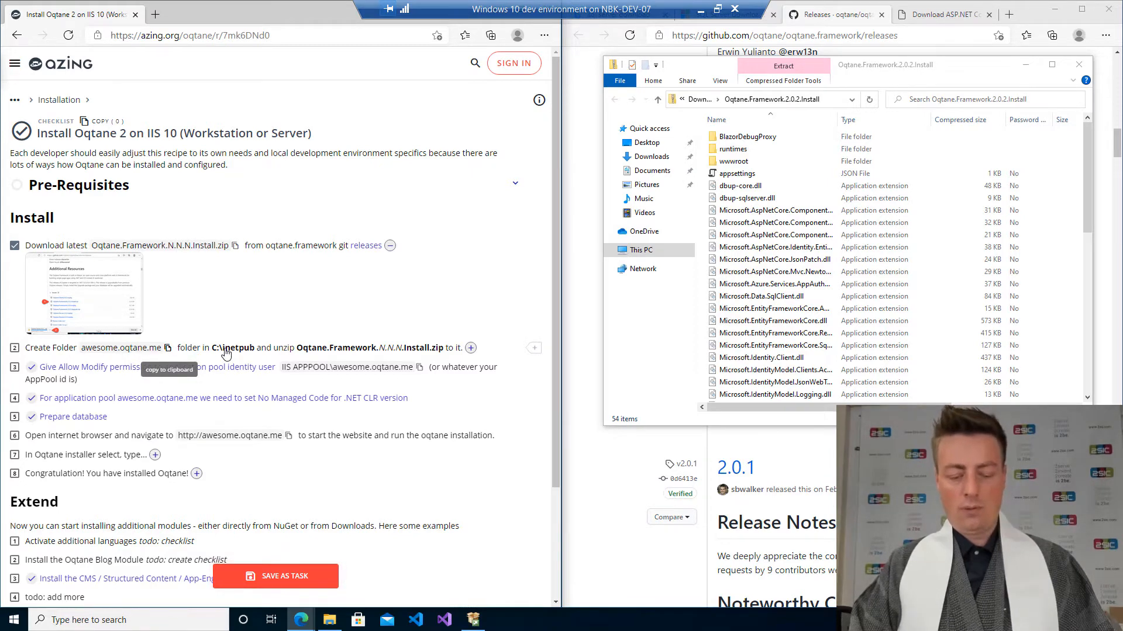
# Open a new File Explorer window and navigate to c:\inetpub.
pyautogui.press('super+e')
pyautogui.hotkey('alt', 'd')
pyautogui.write('c:\\inetpub')
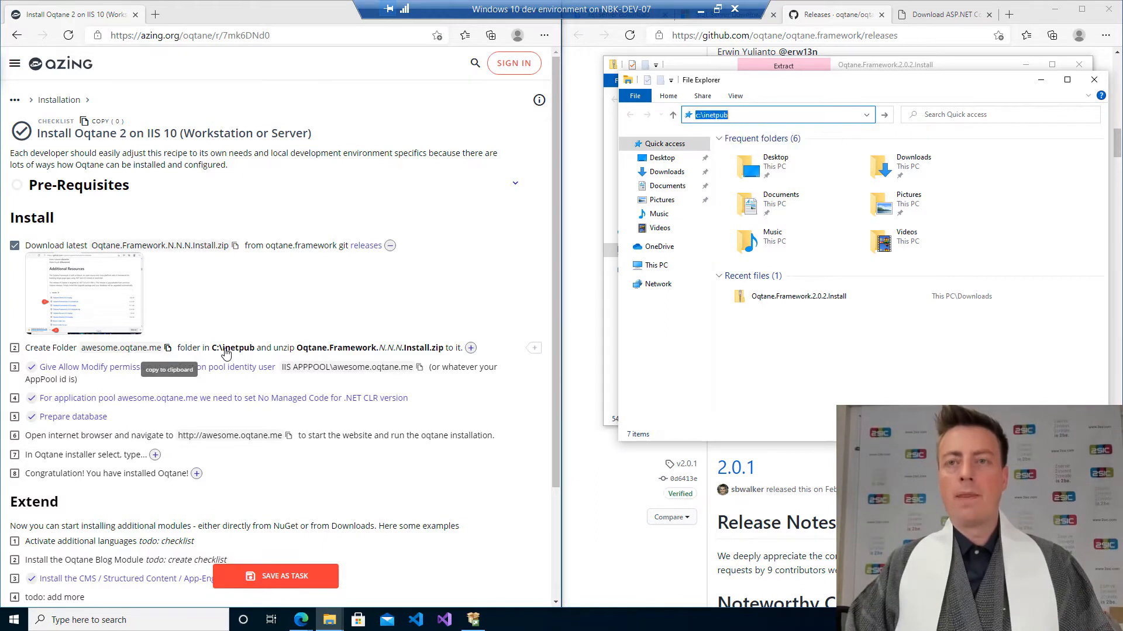
pyautogui.press('Return')
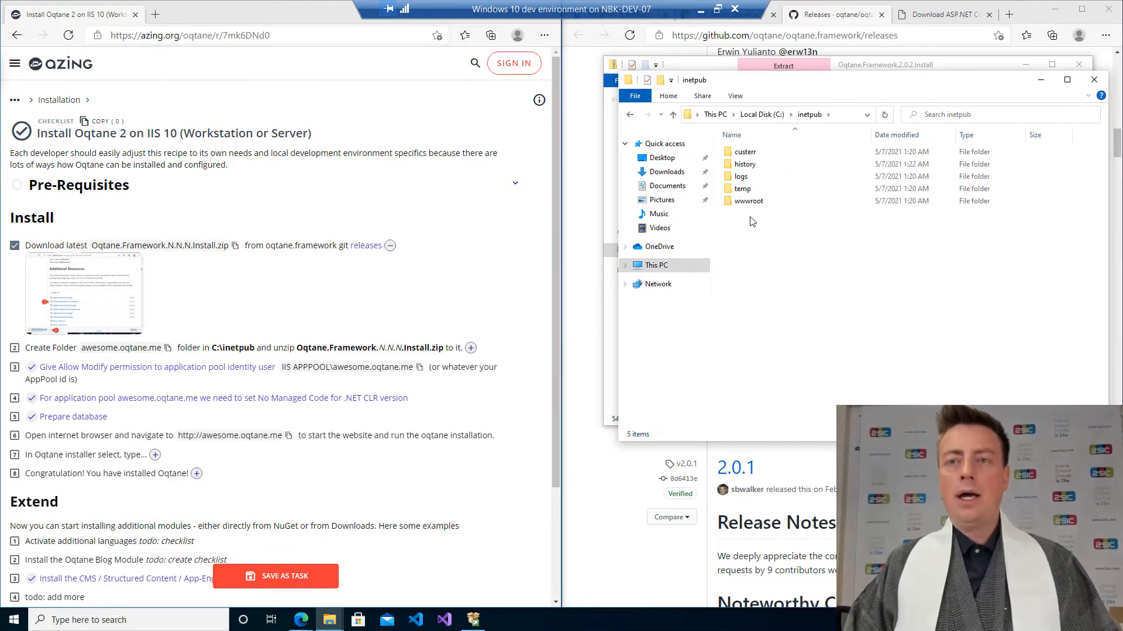
# Create a new folder named awesome.oqtane.me inside C:\inetpub.
pyautogui.rightClick(782, 280)
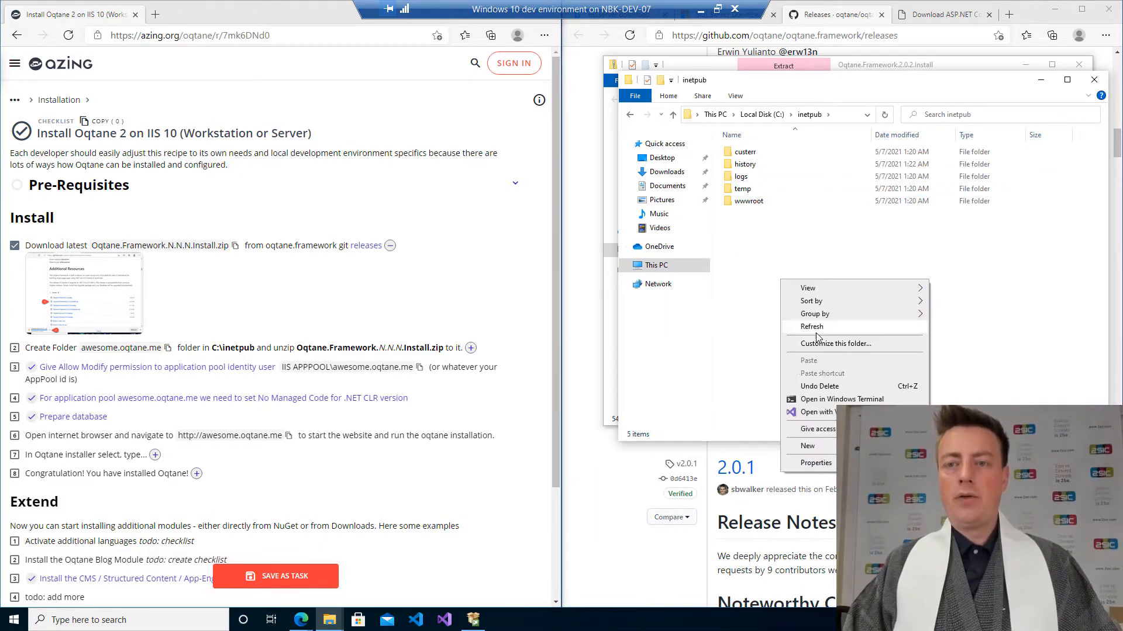
pyautogui.click(964, 446)
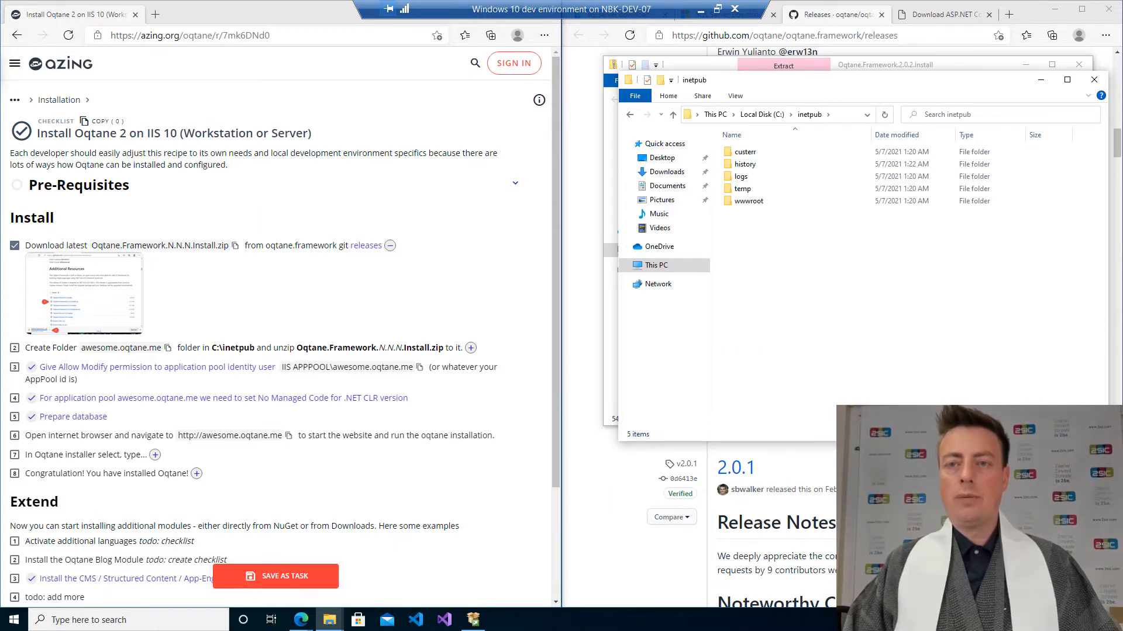
pyautogui.write('awesome.oqtane.me')
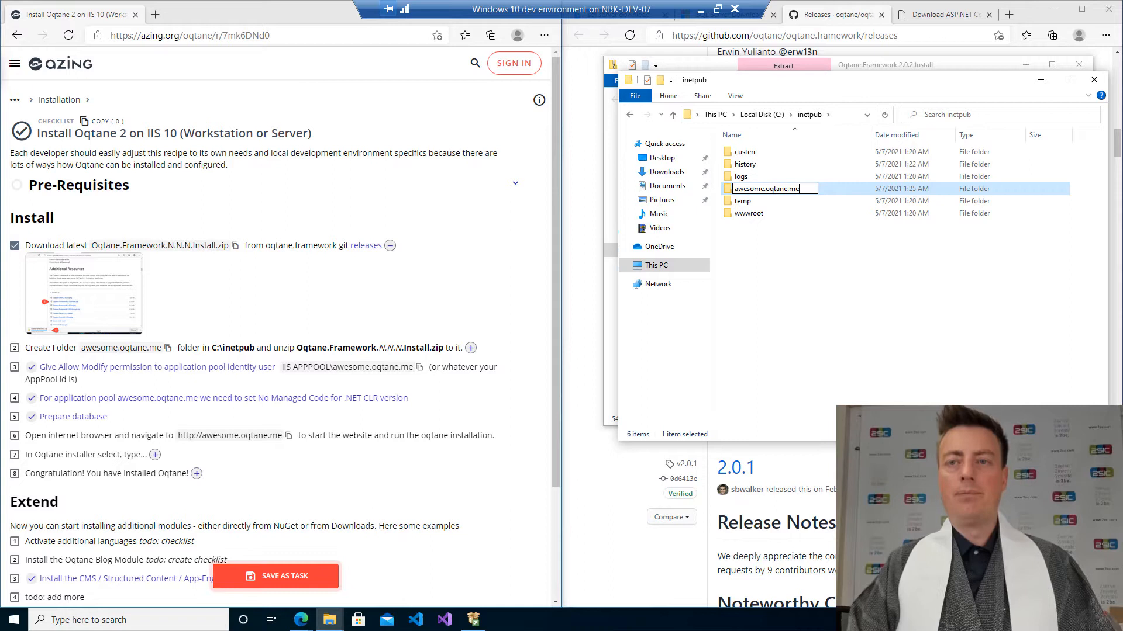
pyautogui.press('Return')
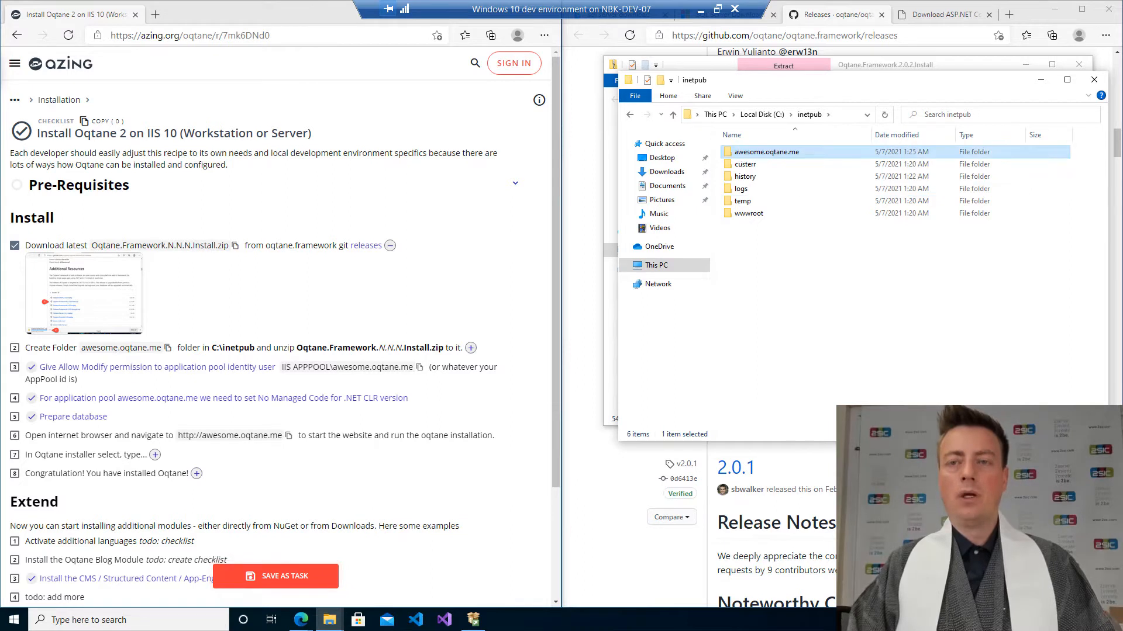
pyautogui.press('F2')
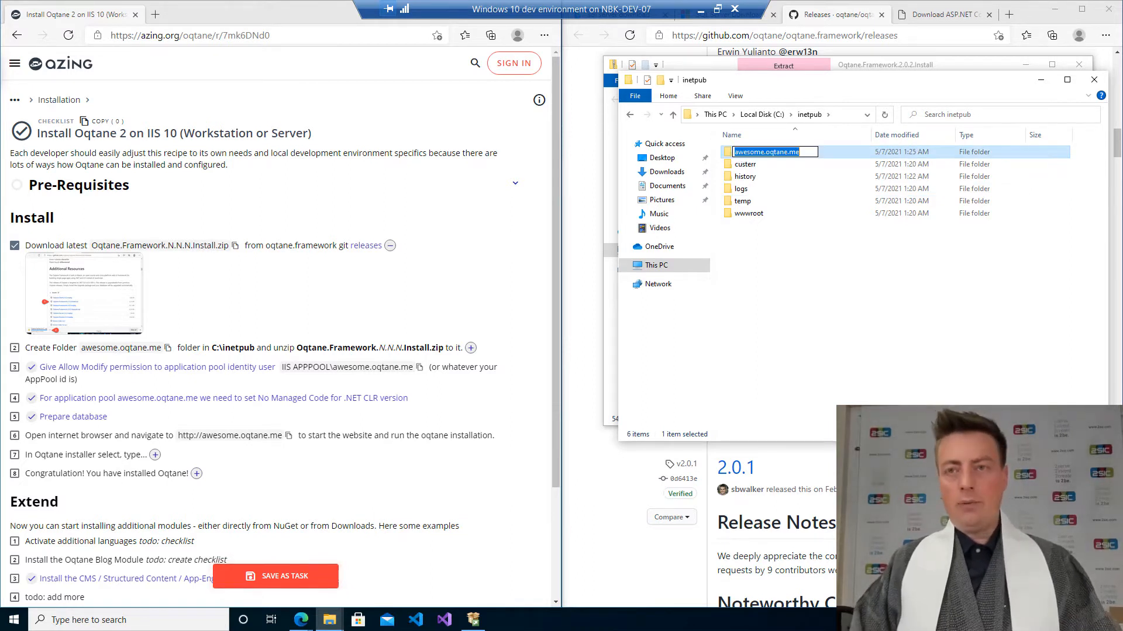
pyautogui.press('End')
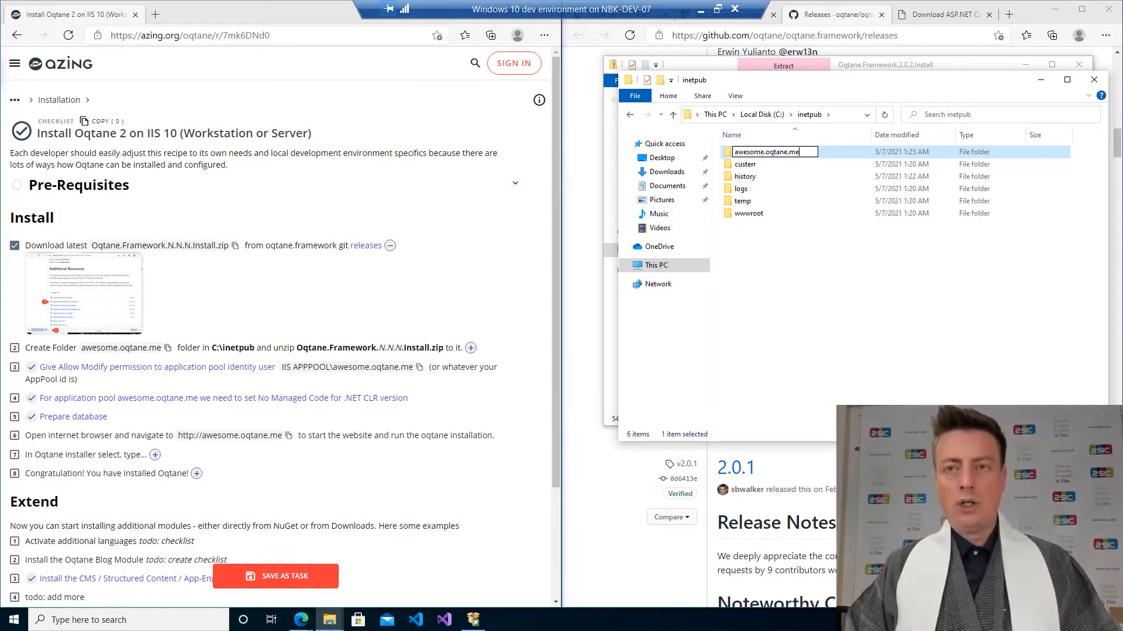
pyautogui.click(912, 382)
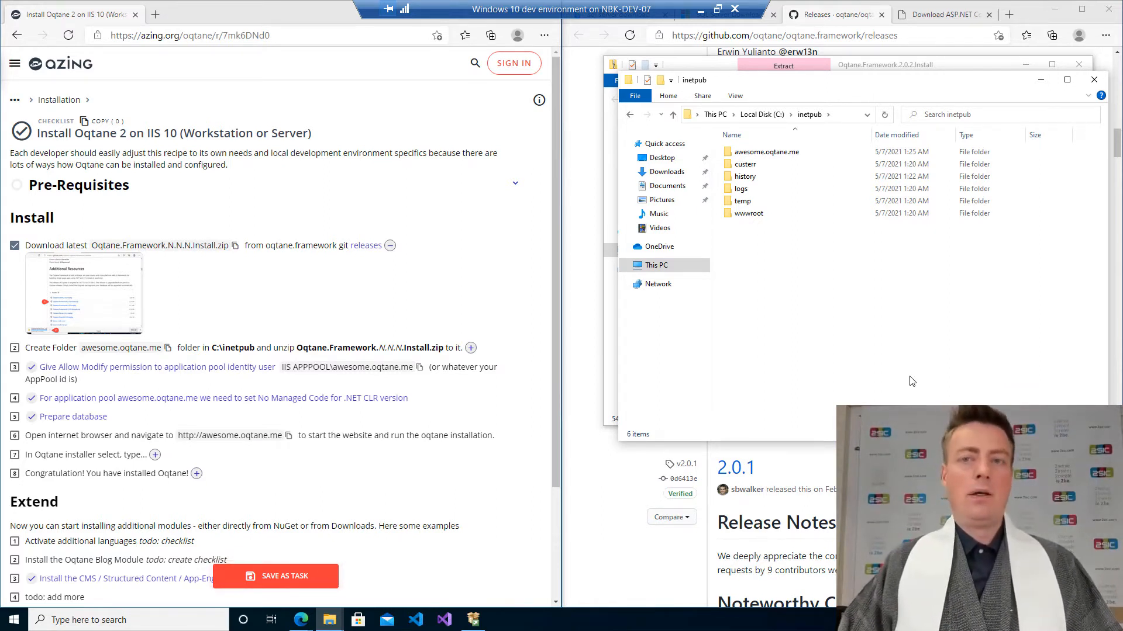
# Copy all contents of the Oqtane.Framework.2.0.2.Install zip into awesome.oqtane.me, granting administrator permission for all items.
pyautogui.click(771, 153)
pyautogui.moveTo(857, 86); pyautogui.dragTo(103, 193)
pyautogui.click(770, 248)
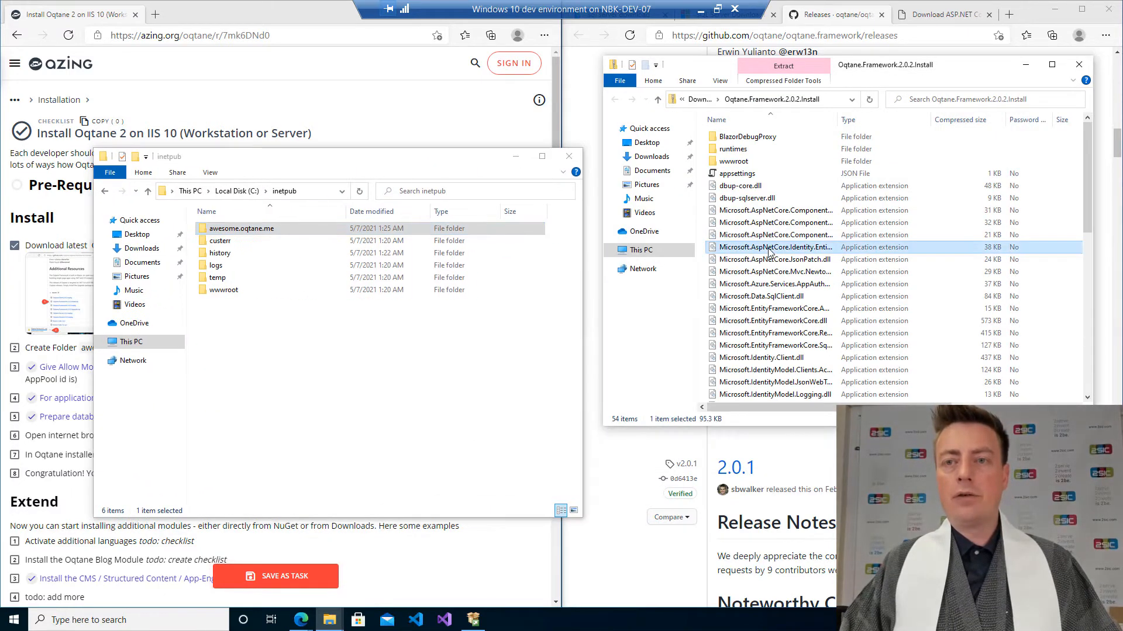
pyautogui.hotkey('ctrl', 'a')
pyautogui.doubleClick(242, 229)
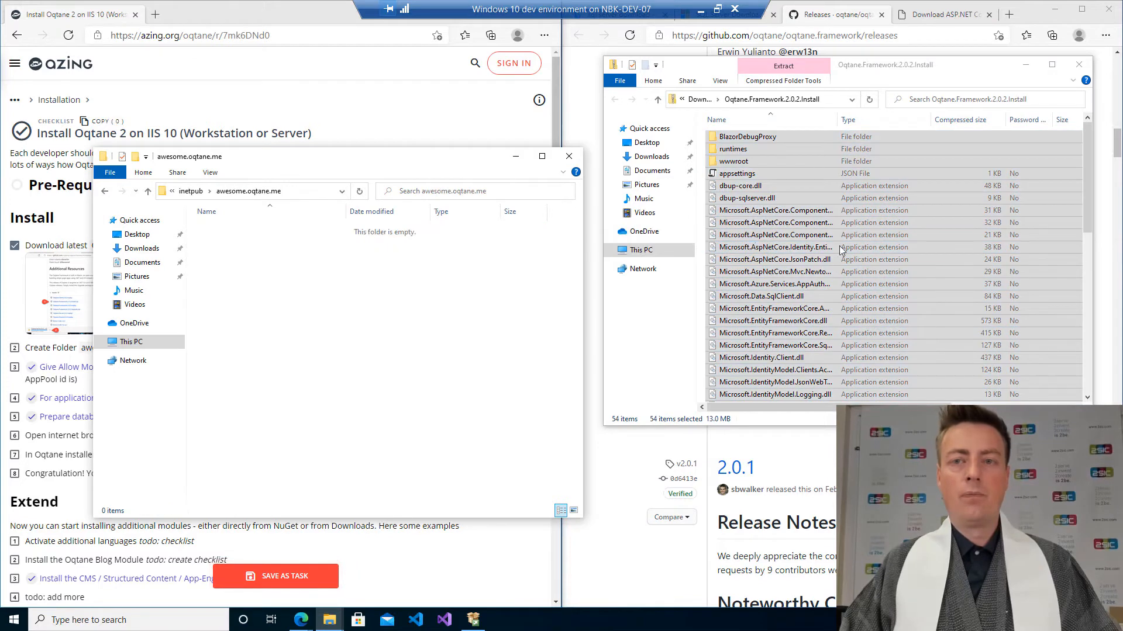
pyautogui.moveTo(841, 250); pyautogui.dragTo(313, 313)
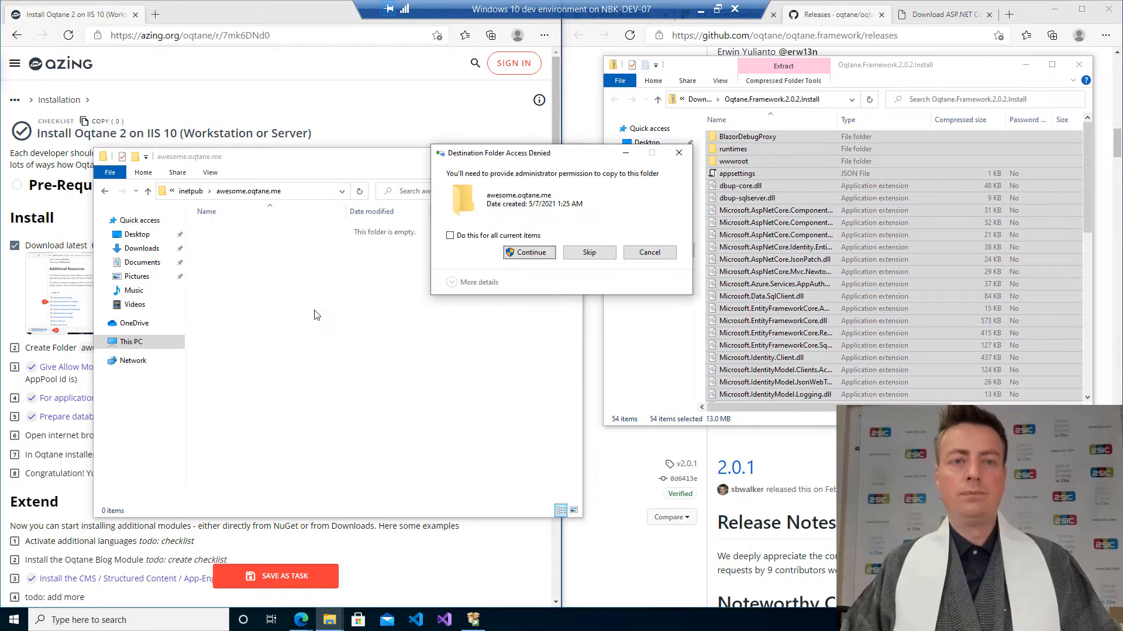
pyautogui.click(530, 253)
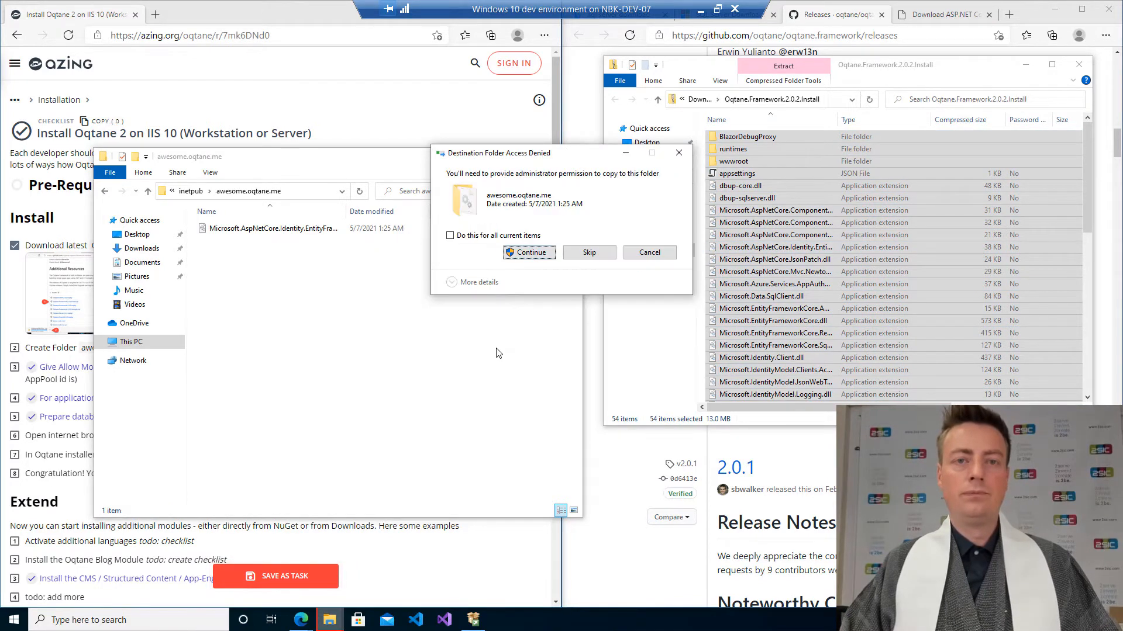
pyautogui.click(450, 235)
pyautogui.click(518, 253)
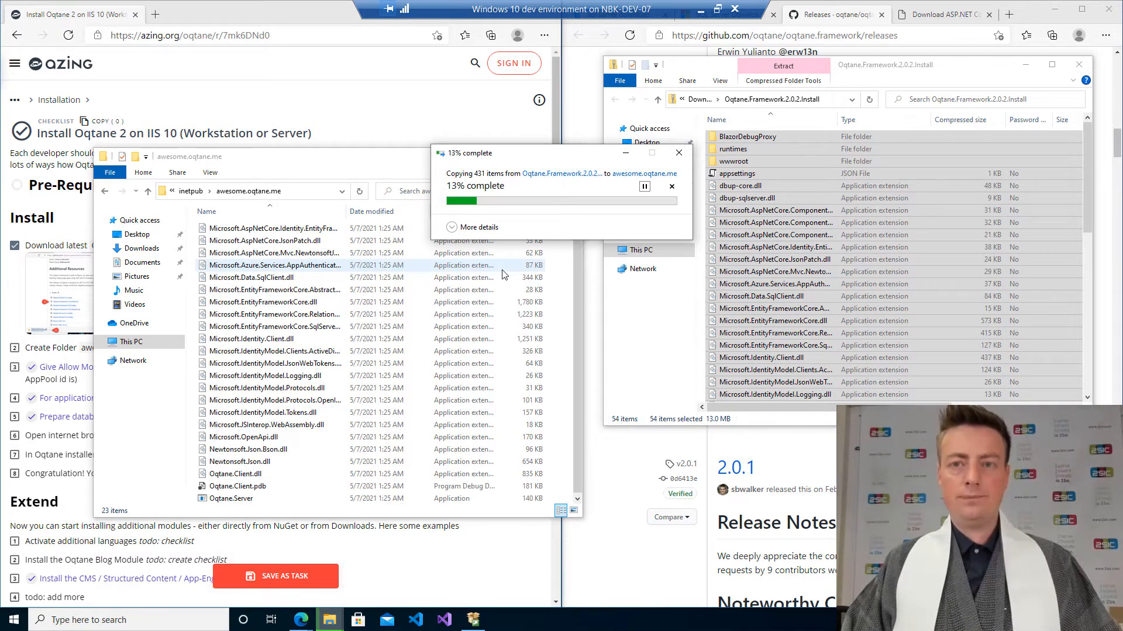
# Examine the Create Folder checklist step's instruction screenshots.
pyautogui.moveTo(421, 159); pyautogui.dragTo(931, 184)
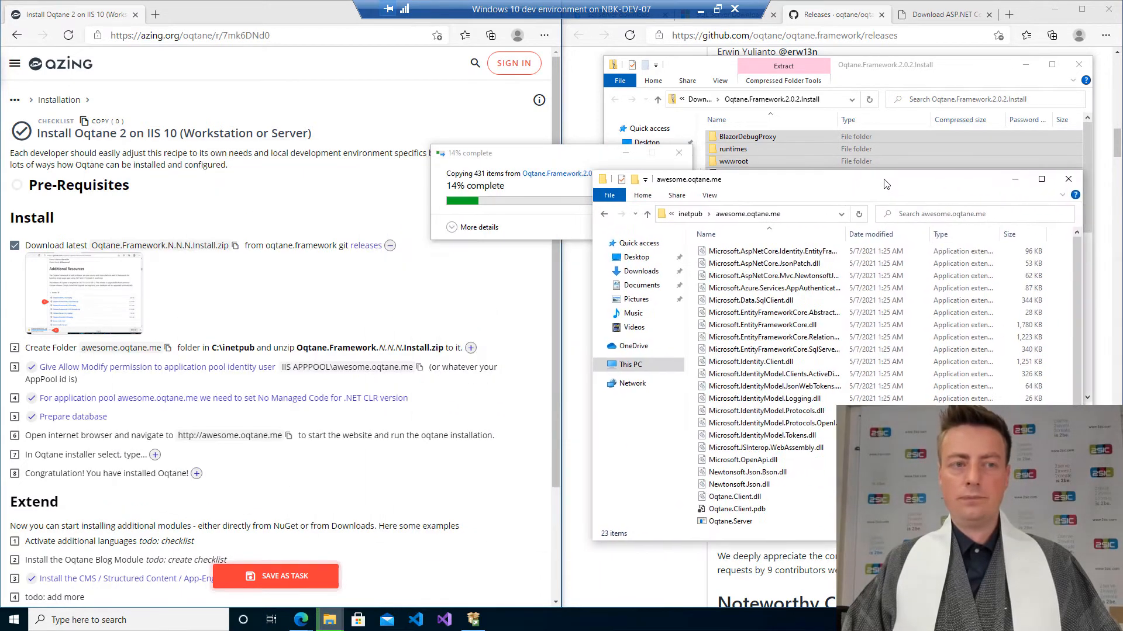
pyautogui.click(333, 350)
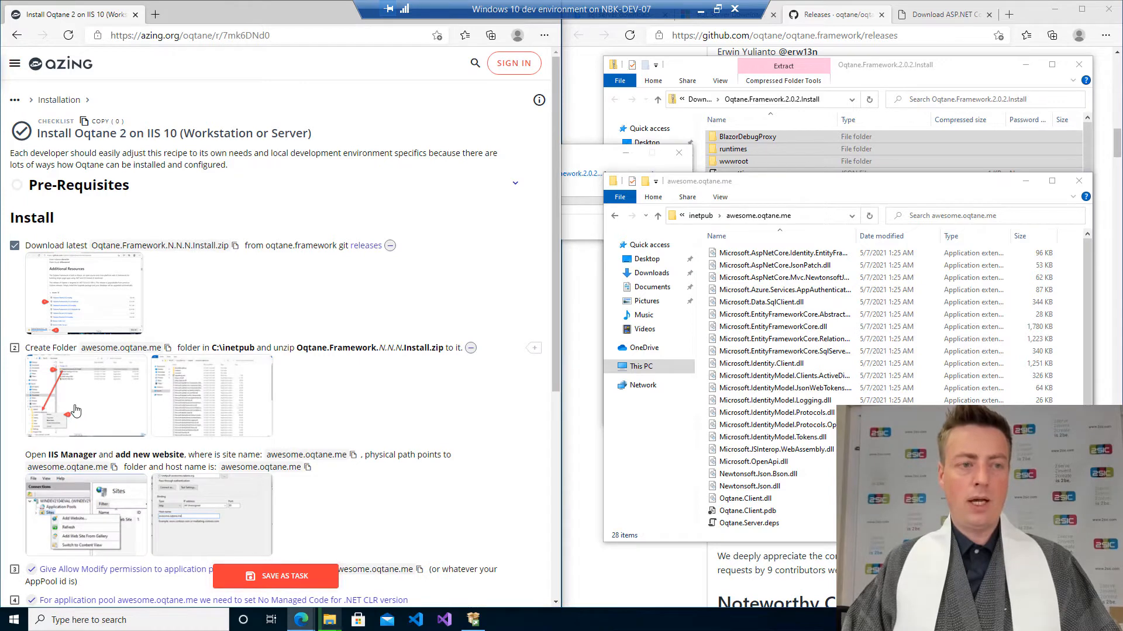
pyautogui.click(76, 411)
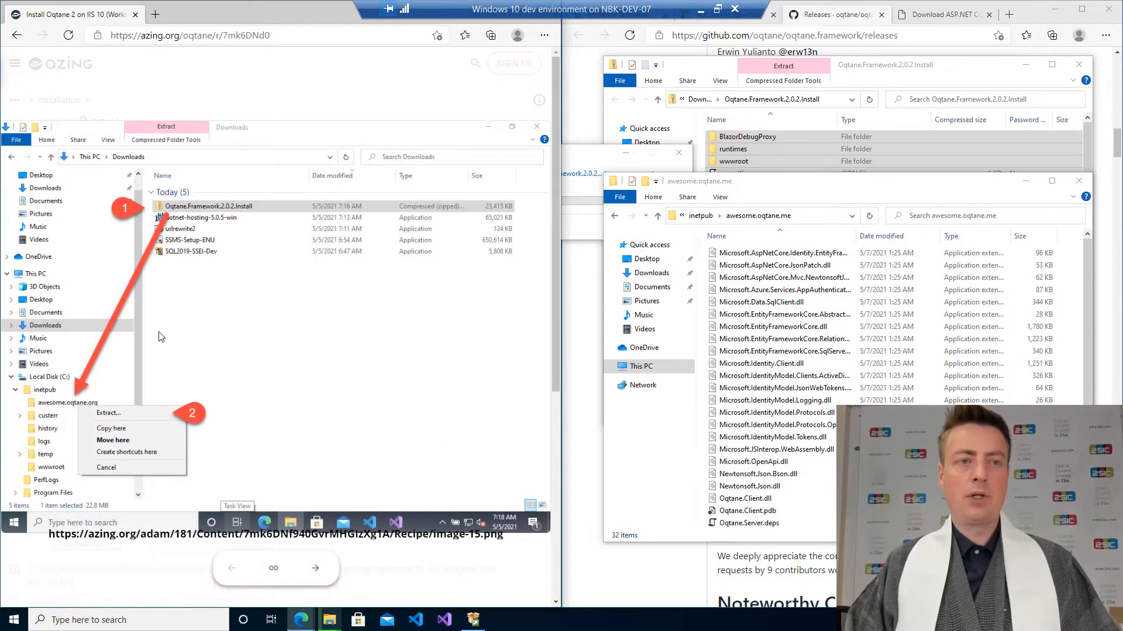
pyautogui.press('Right')
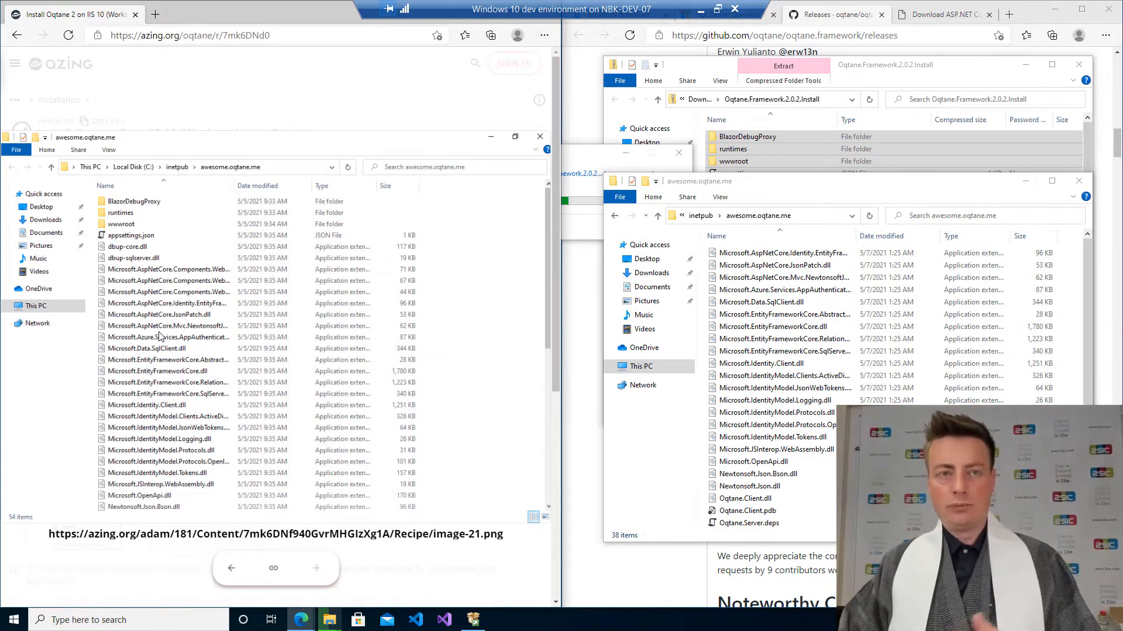
# Mark the Create Folder step as done in the recipe checklist and collapse the completed steps' details.
pyautogui.click(266, 98)
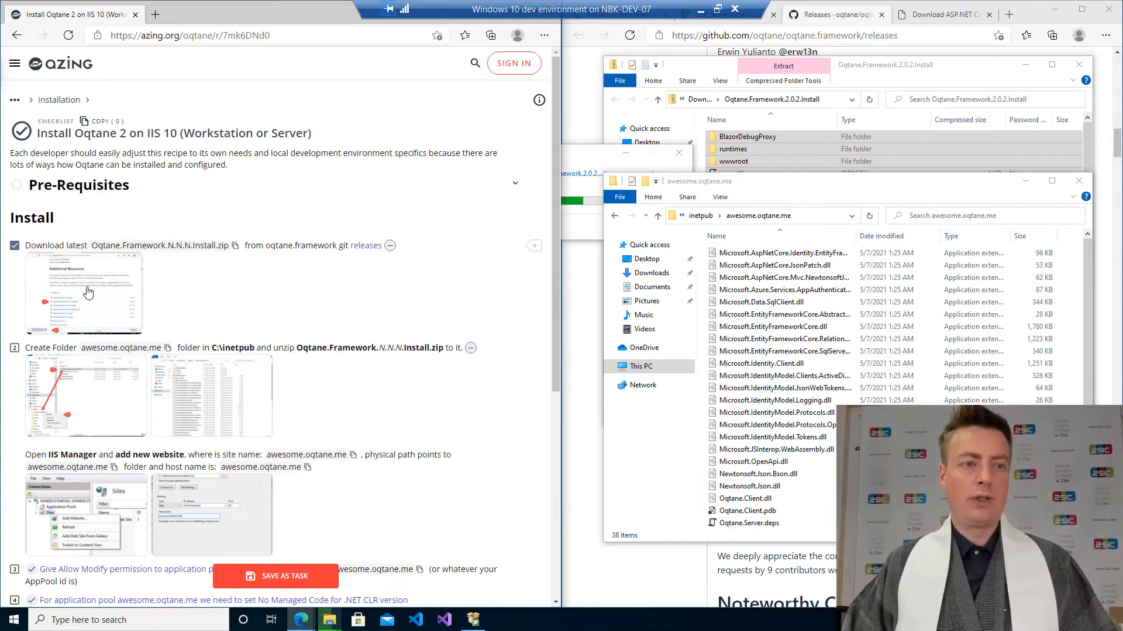
pyautogui.scroll(-1, 313, 292)
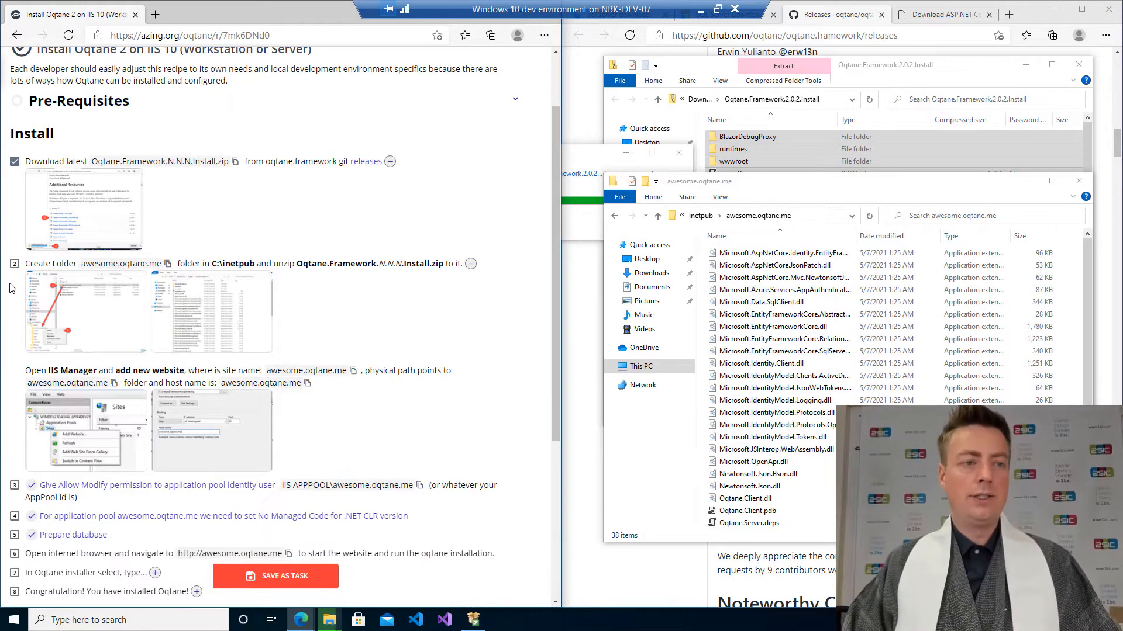
pyautogui.click(14, 264)
pyautogui.click(390, 162)
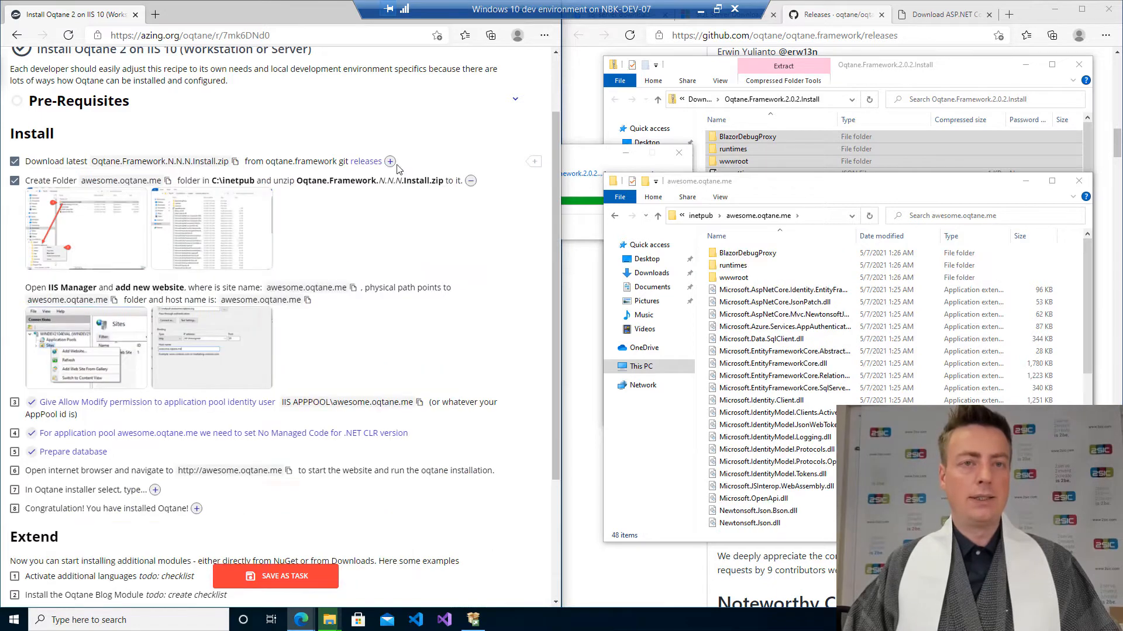
pyautogui.click(470, 181)
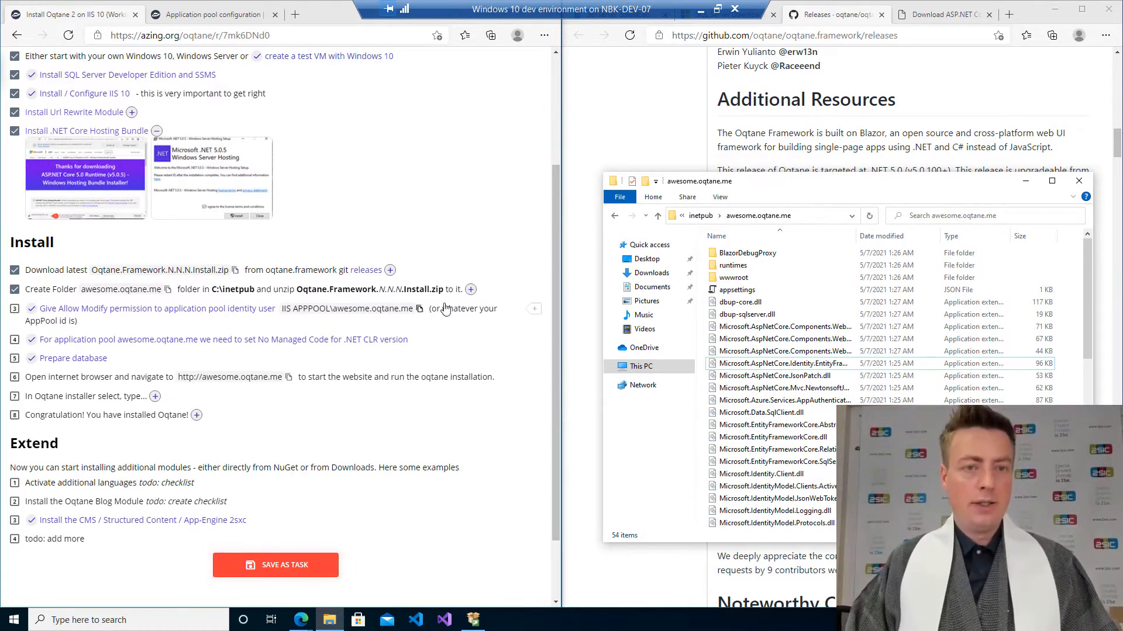
# Expand the Create Folder step again and view the IIS Manager add-website instruction screenshot.
pyautogui.click(470, 289)
pyautogui.scroll(-2, 262, 287)
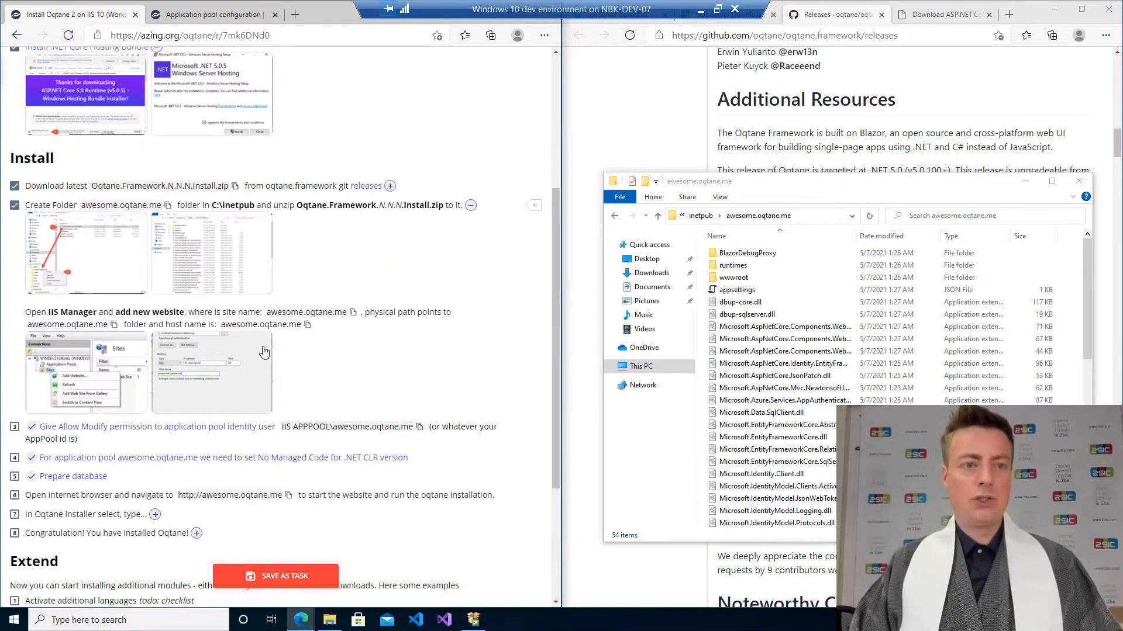
pyautogui.click(92, 370)
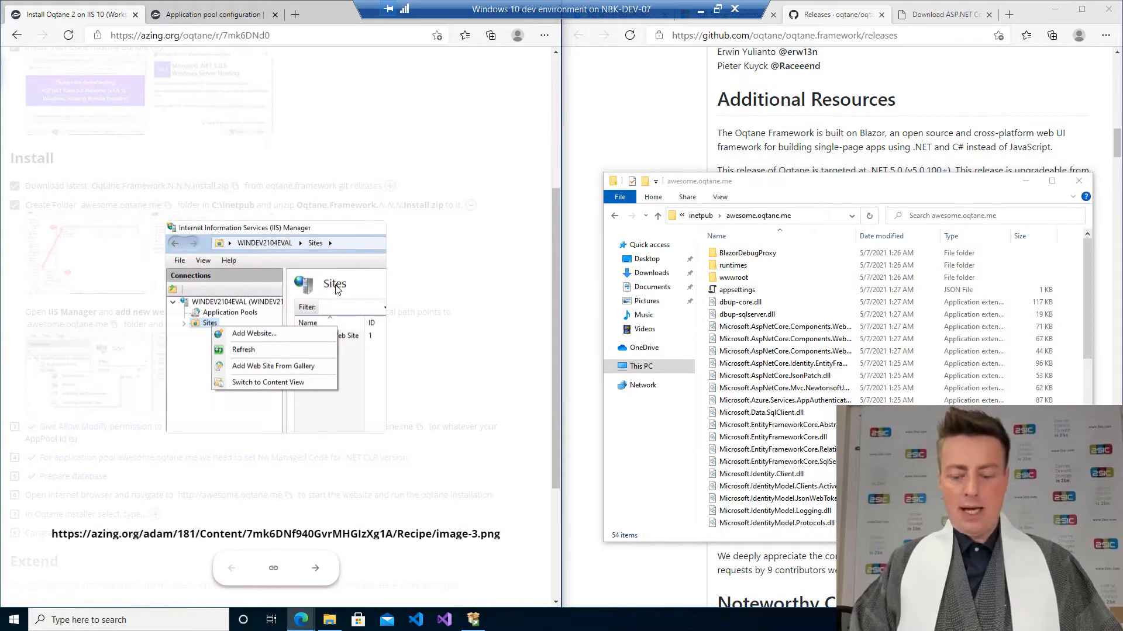
# Open Internet Information Services (IIS) Manager from the Start search.
pyautogui.press('super')
pyautogui.write('iism')
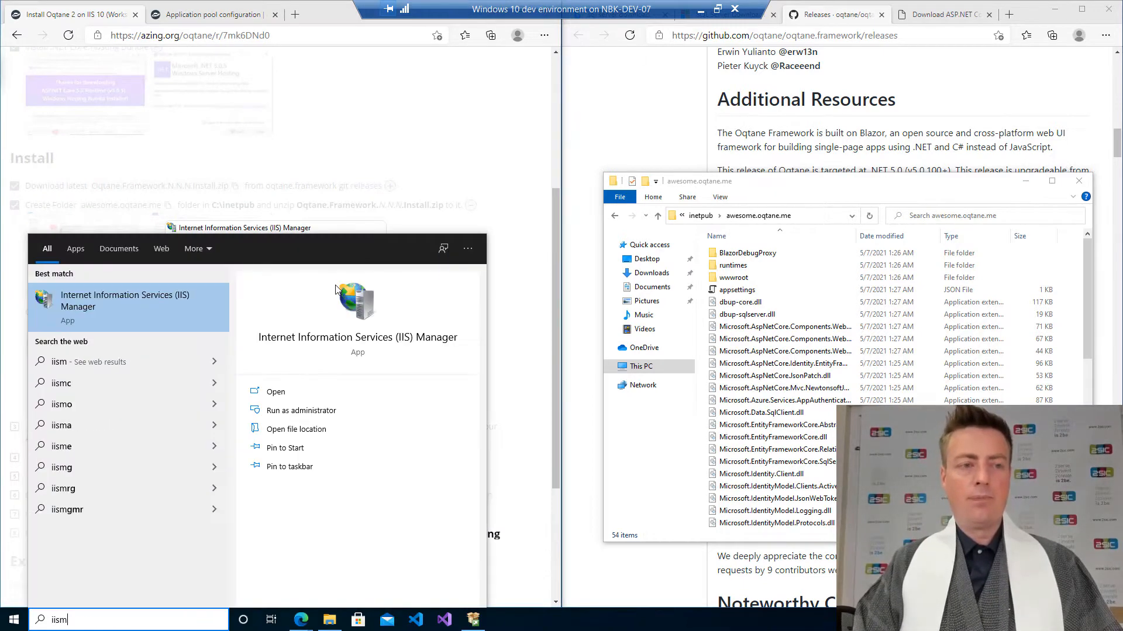
pyautogui.click(127, 325)
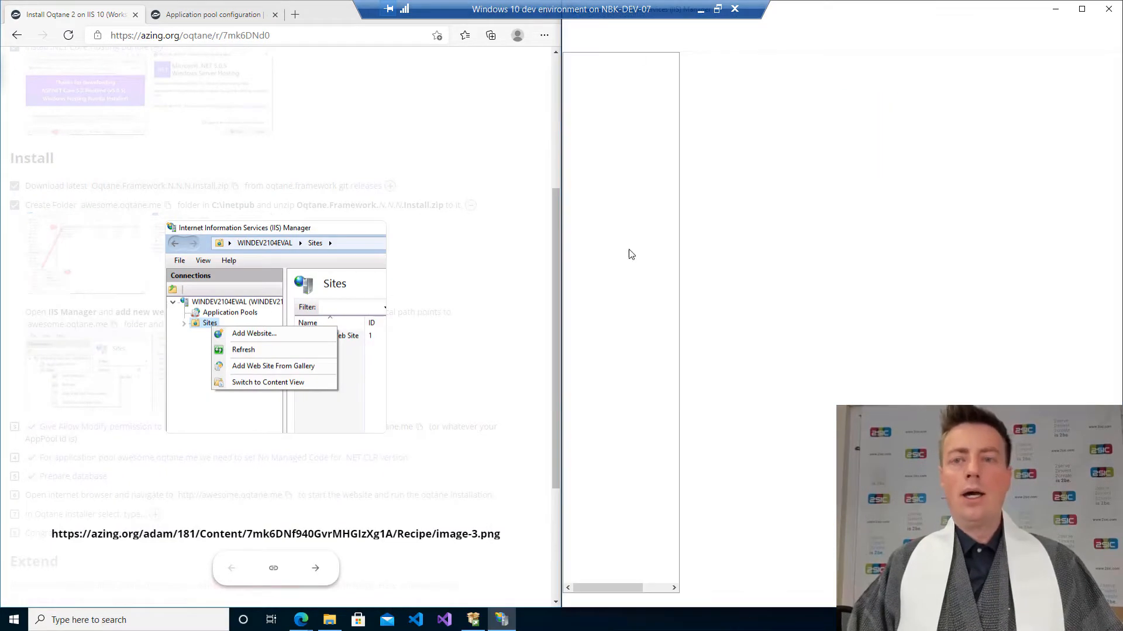
# Start adding a new website on the server and name it awesome.oqtane.me, copying the name.
pyautogui.rightClick(630, 88)
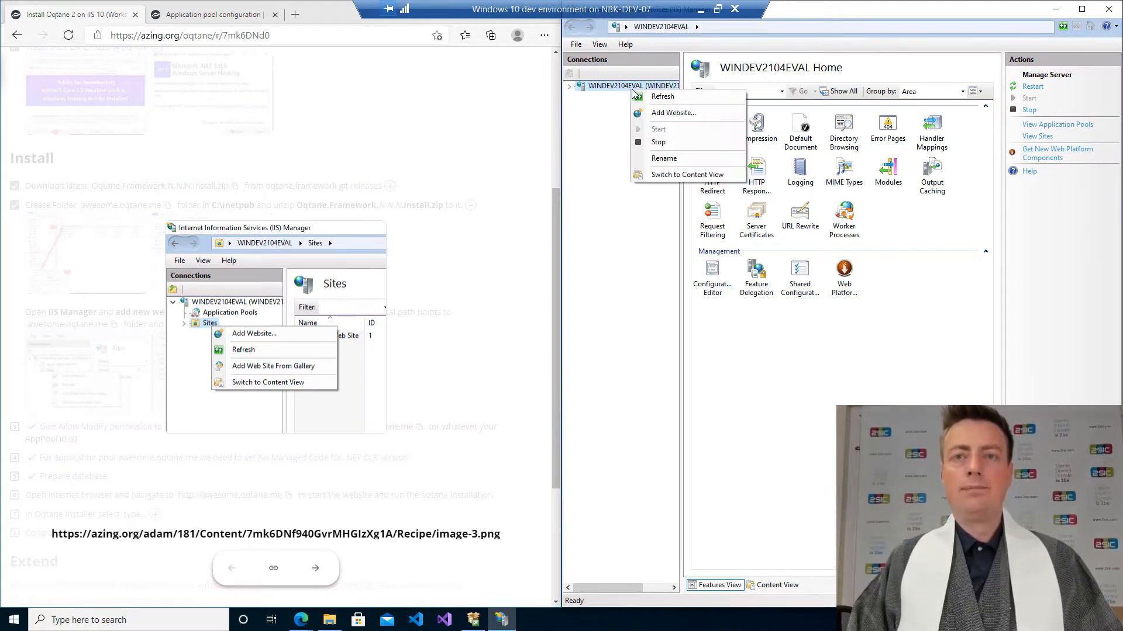
pyautogui.click(668, 113)
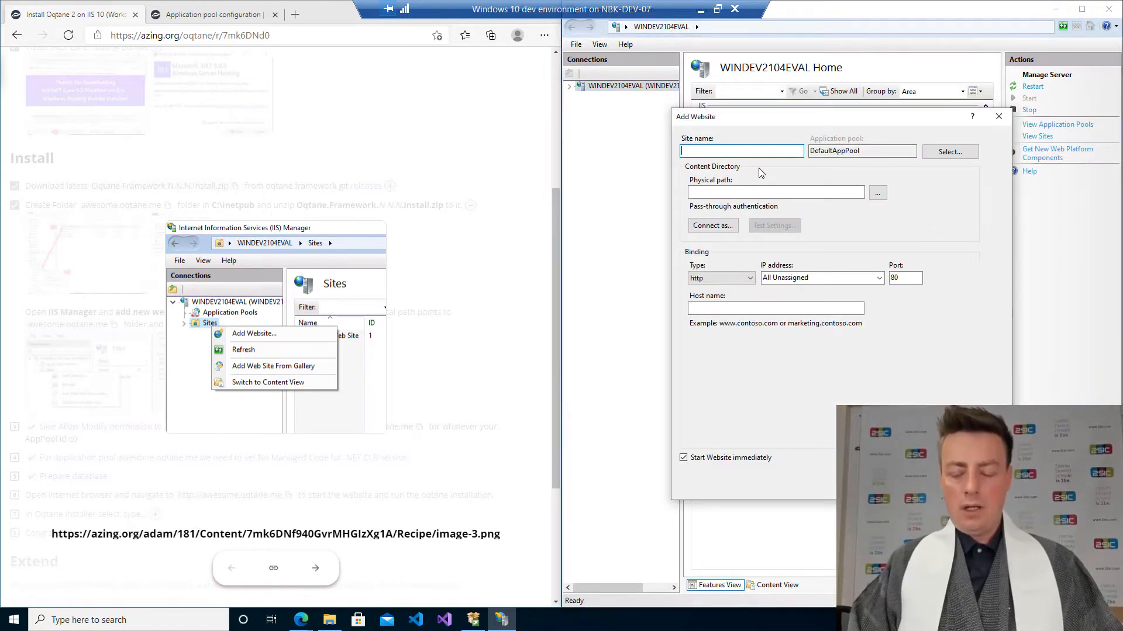
pyautogui.write('awesome.oq')
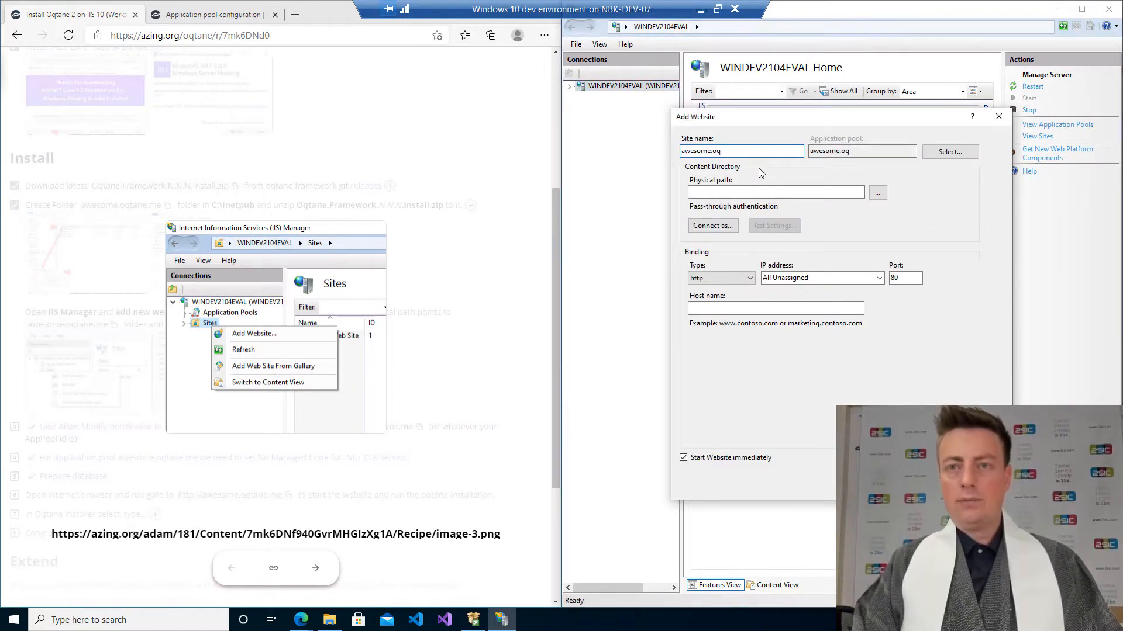
pyautogui.write('tane.me')
pyautogui.hotkey('ctrl', 'a')
pyautogui.hotkey('ctrl', 'c')
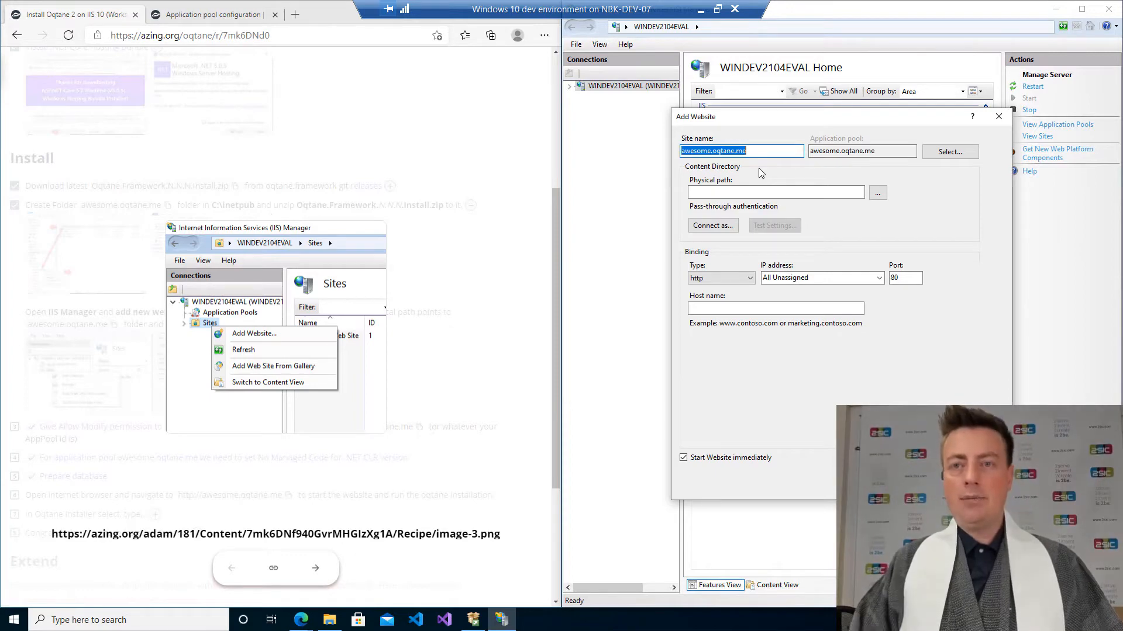
# Browse to and set the website's physical path to C:\inetpub\awesome.oqtane.me.
pyautogui.click(877, 193)
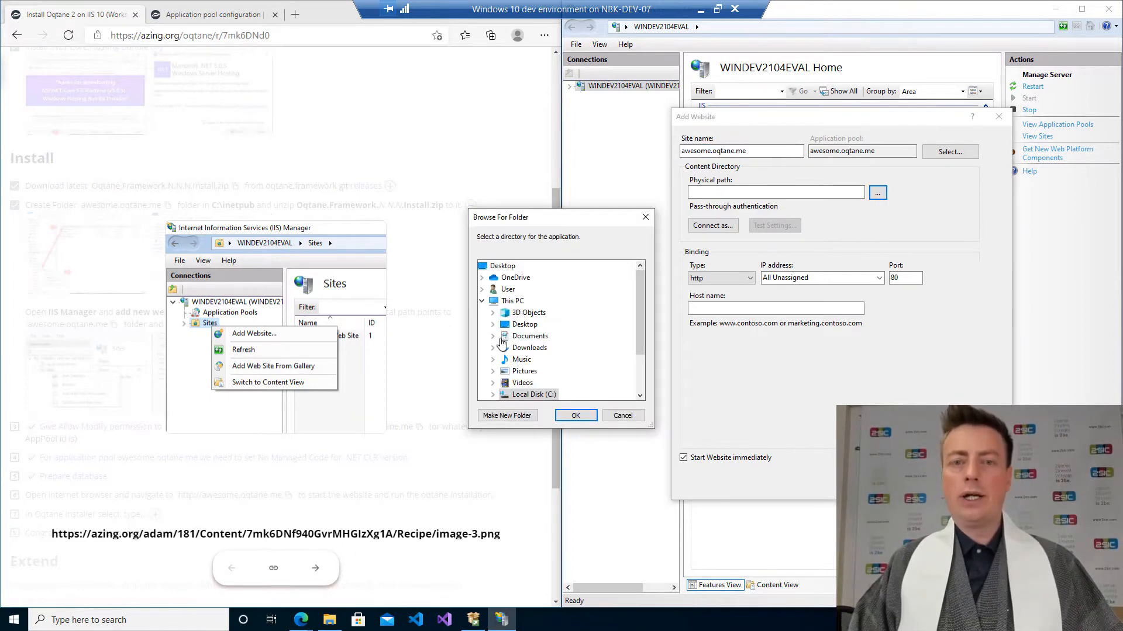
pyautogui.click(510, 400)
pyautogui.scroll(-2, 518, 293)
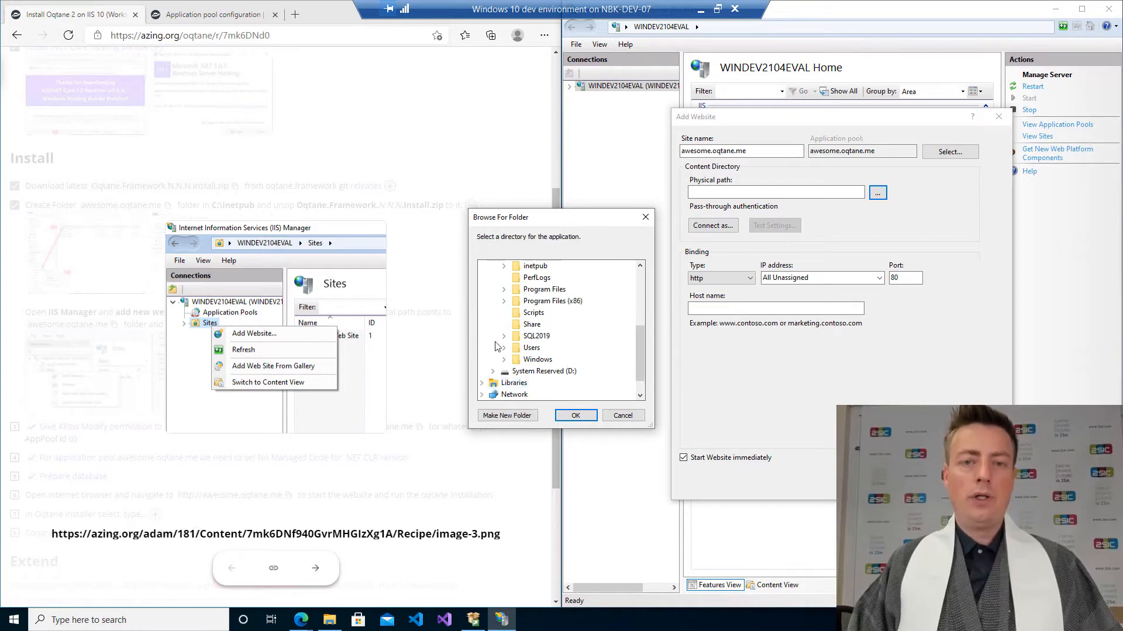
pyautogui.click(520, 268)
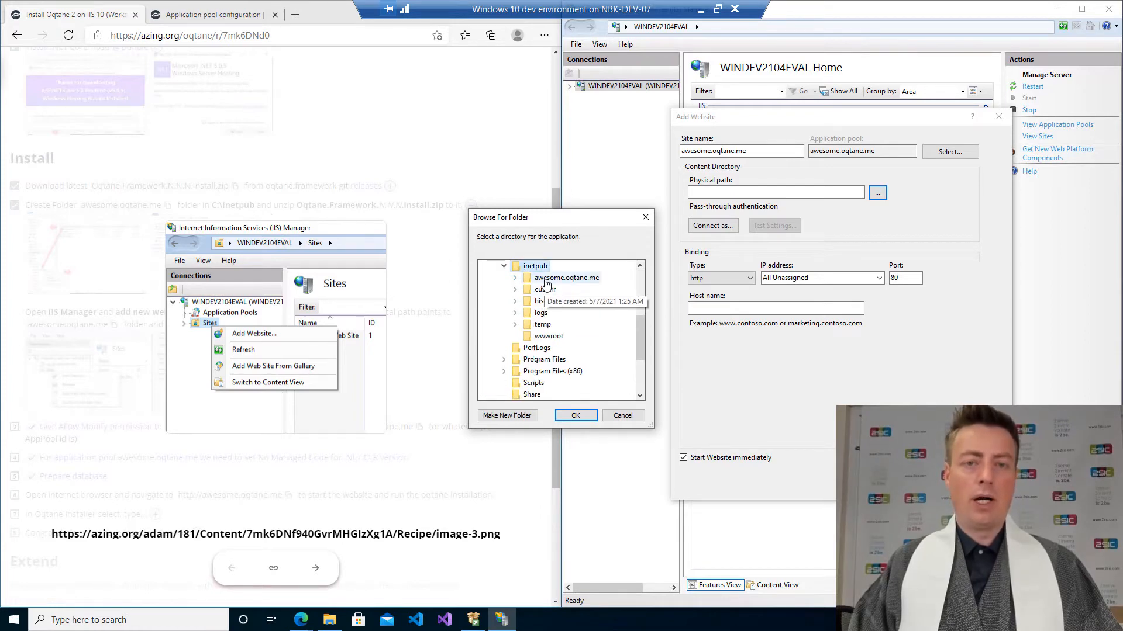
pyautogui.click(546, 279)
pyautogui.click(575, 416)
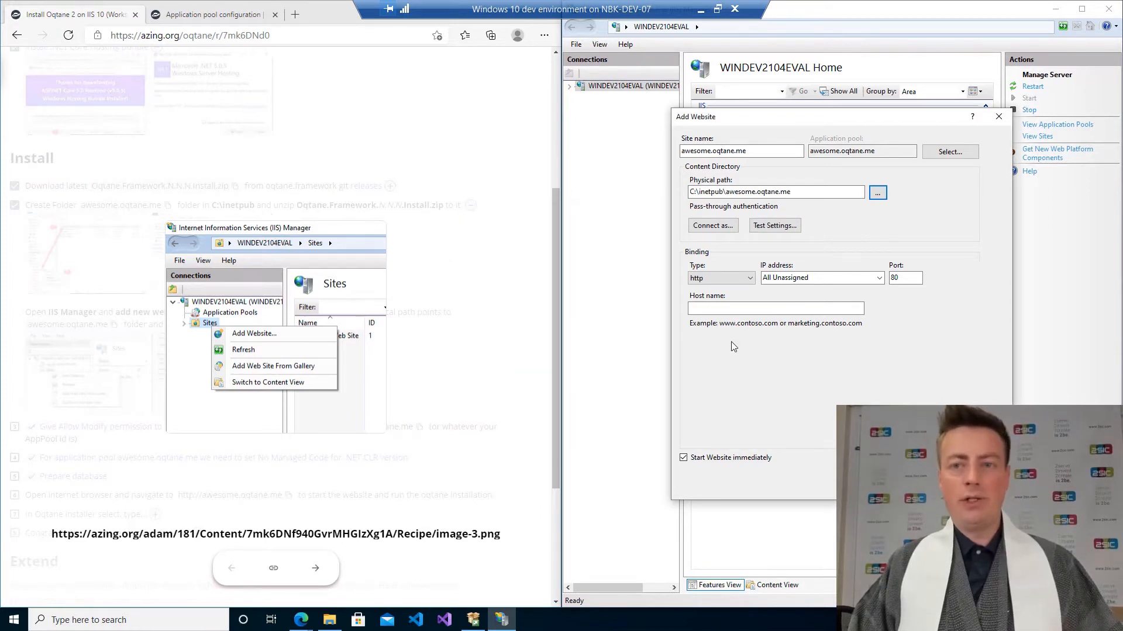
# Set the host name to awesome.oqtane.me and create the website.
pyautogui.click(735, 307)
pyautogui.hotkey('ctrl', 'v')
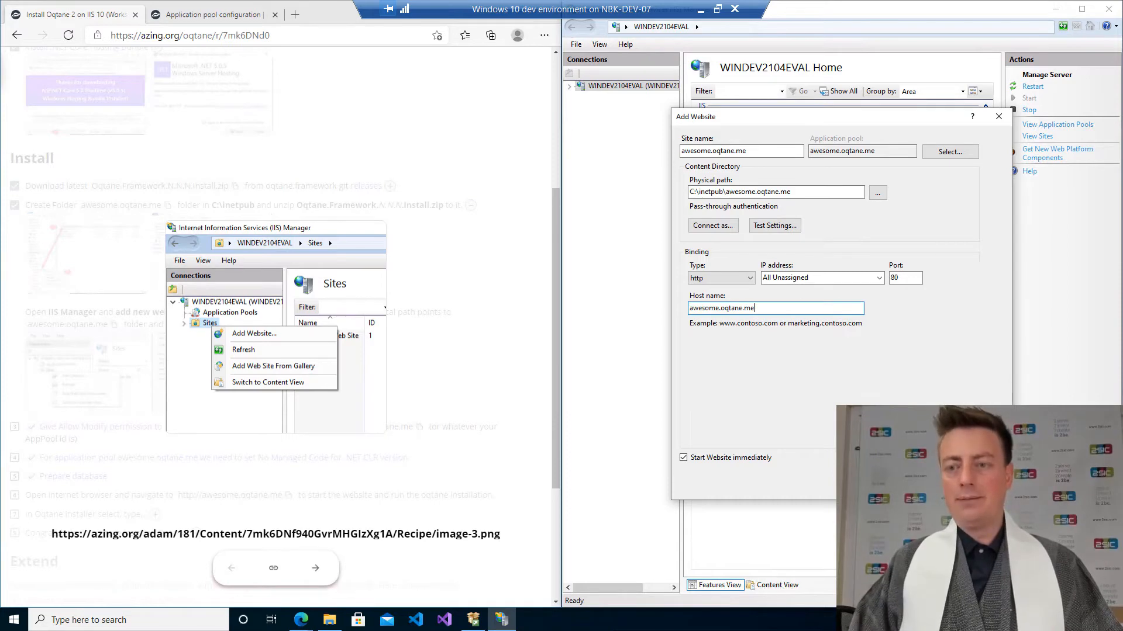
pyautogui.press('Return')
# Inspect the new site under Sites and its awesome.oqtane.me entry in Application Pools.
pyautogui.click(570, 86)
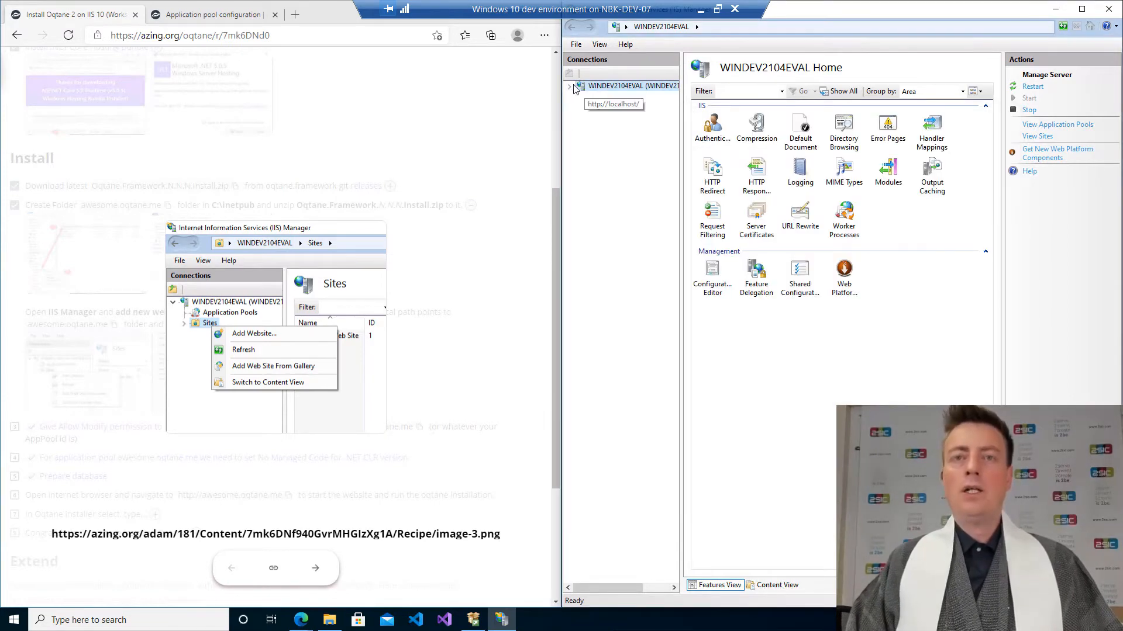
pyautogui.click(581, 108)
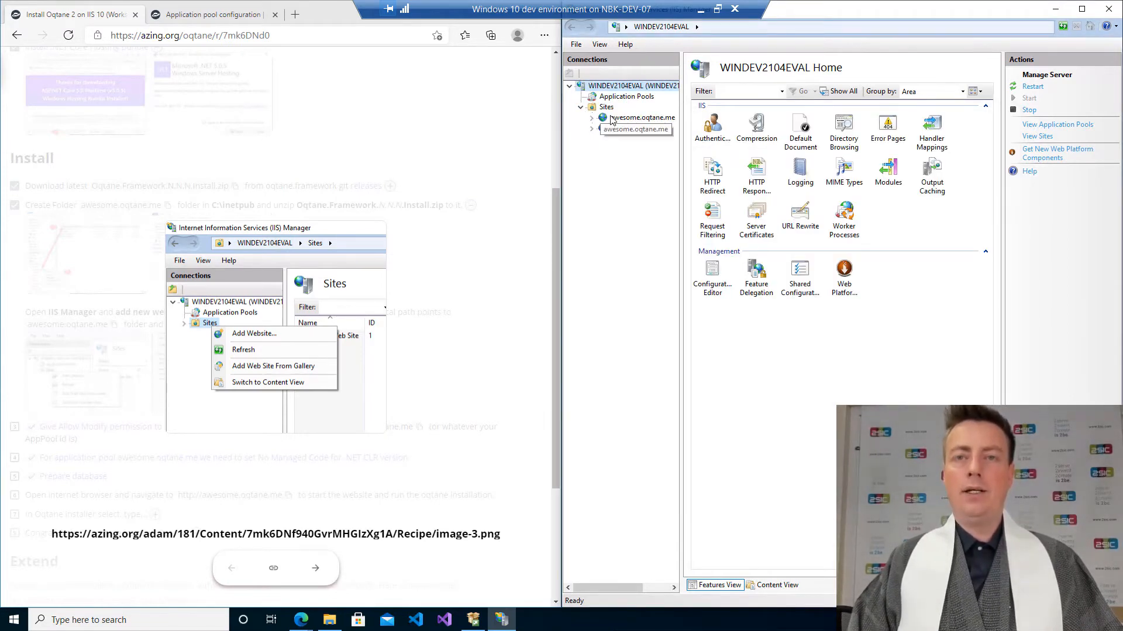
pyautogui.click(626, 97)
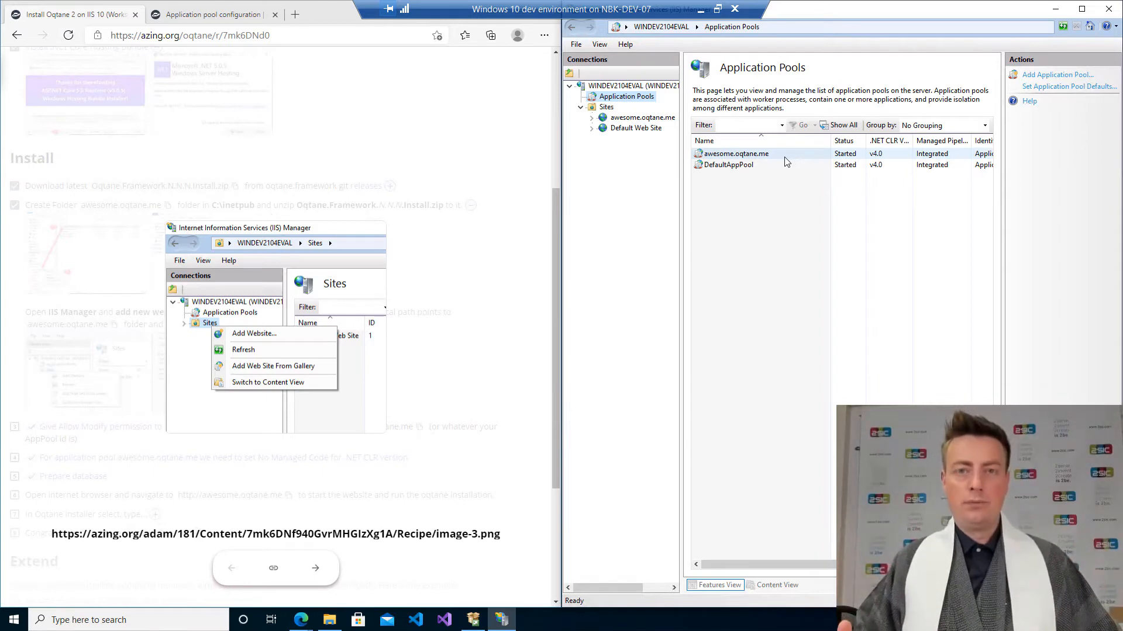
pyautogui.click(409, 272)
pyautogui.click(731, 155)
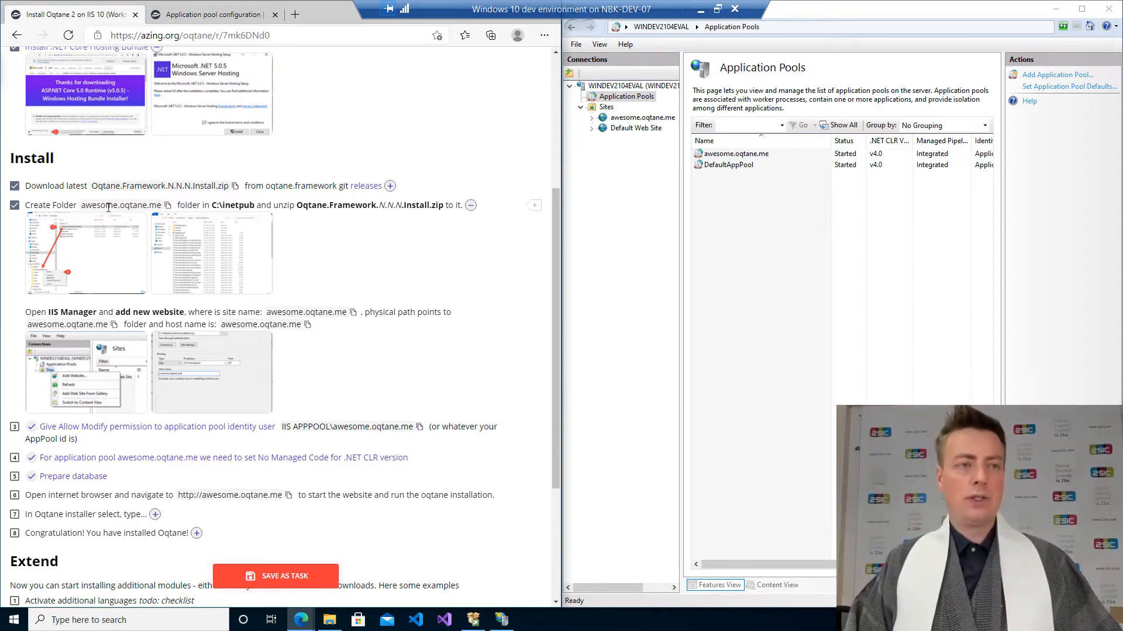
# Open the Allow Modify permission instructions and the Security properties of the awesome.oqtane.me site folder.
pyautogui.click(470, 205)
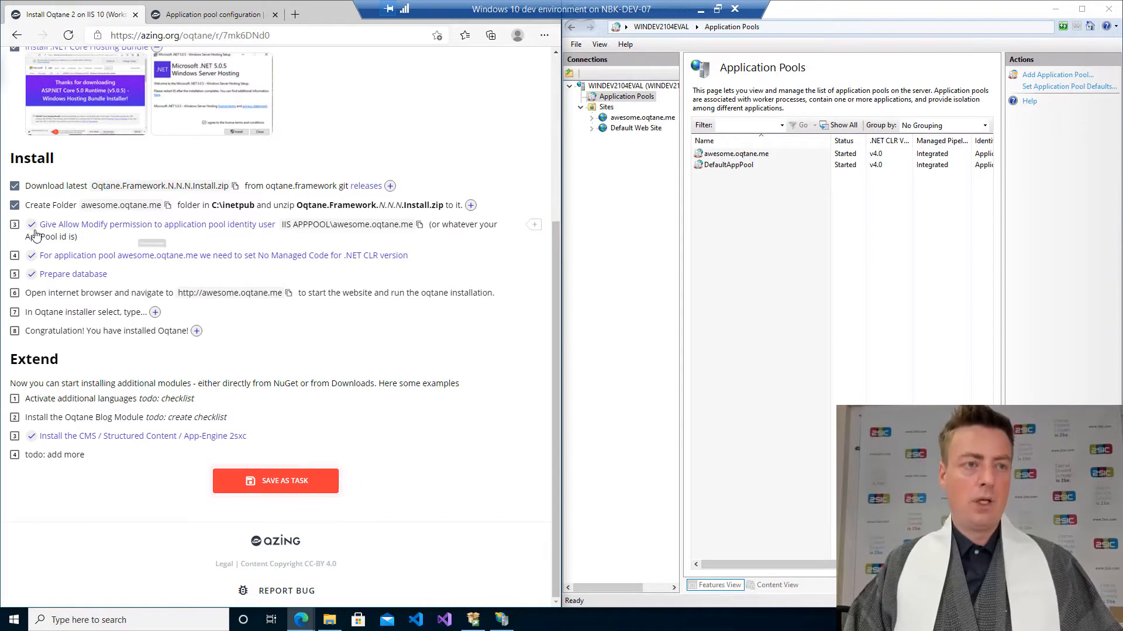
pyautogui.click(99, 228)
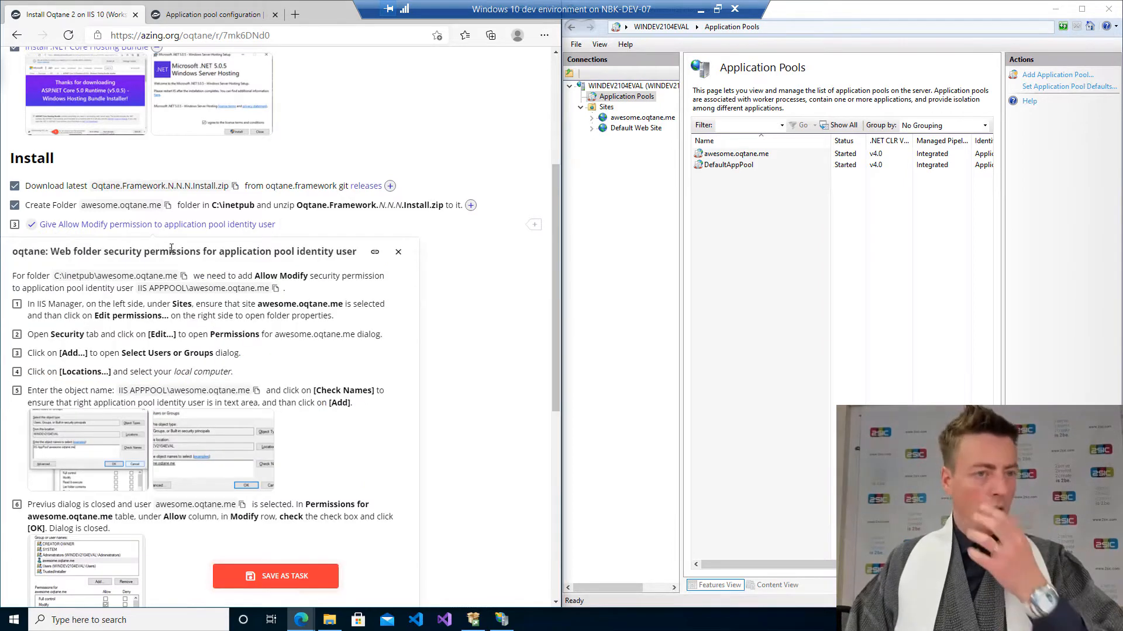
pyautogui.click(671, 120)
pyautogui.rightClick(671, 120)
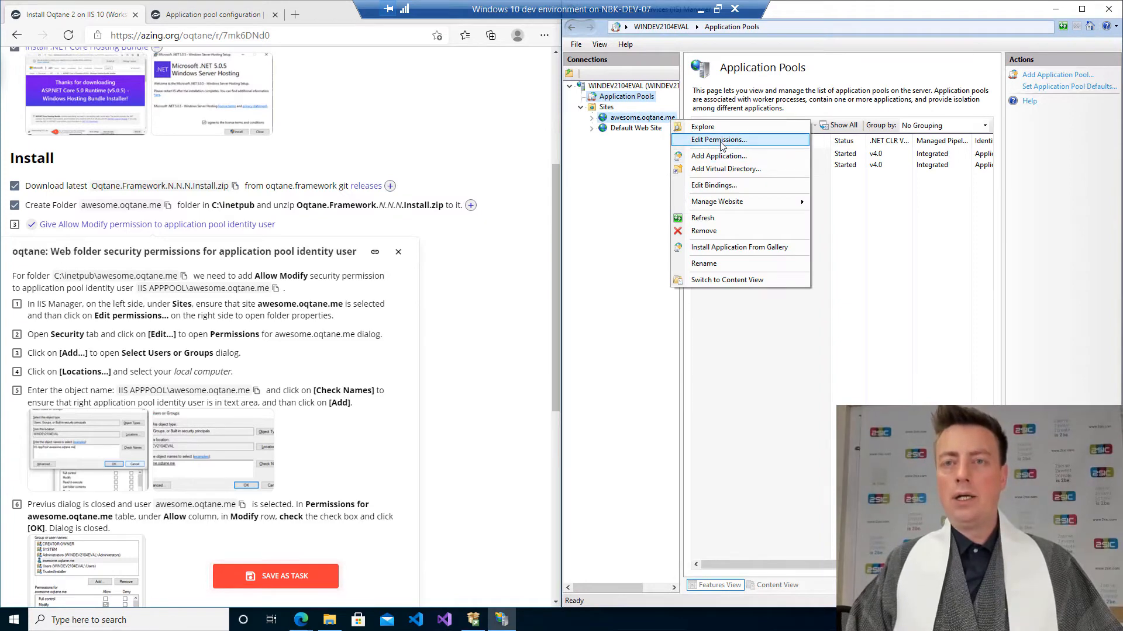
pyautogui.click(721, 140)
pyautogui.click(799, 170)
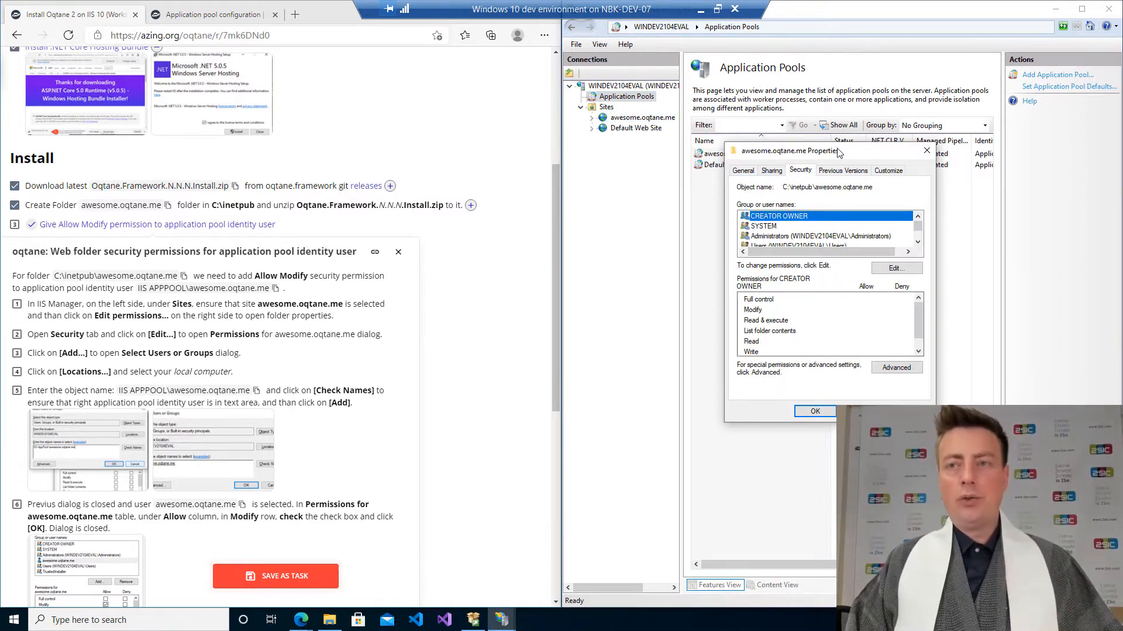
pyautogui.moveTo(840, 151); pyautogui.dragTo(823, 86)
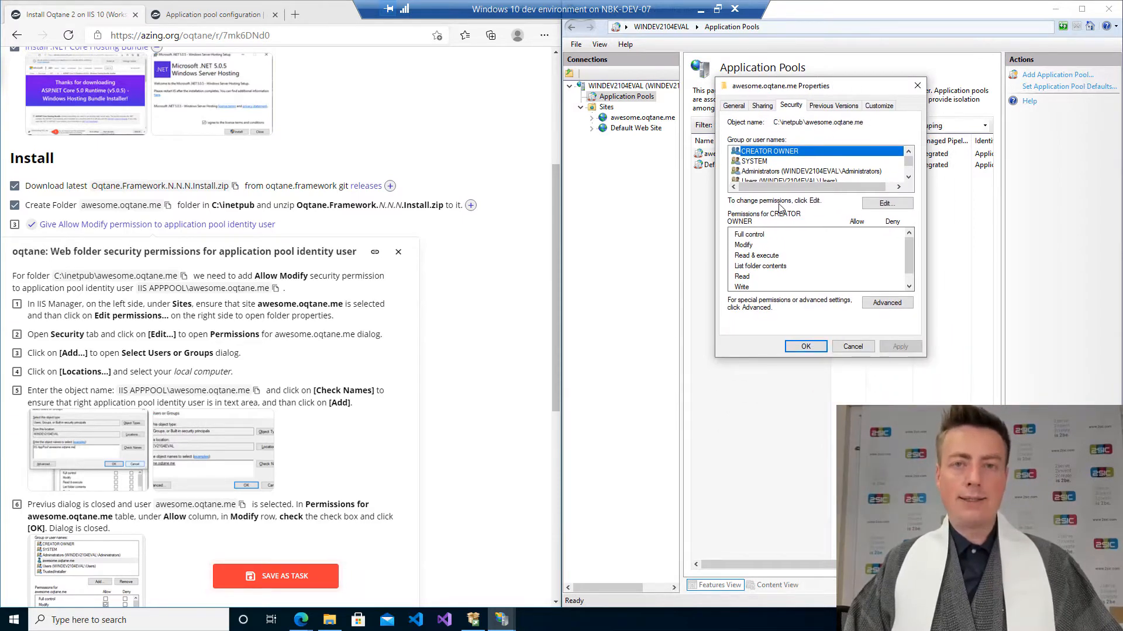
pyautogui.hotkey('alt', 'Tab')
pyautogui.hotkey('alt', 'Tab')
pyautogui.hotkey('alt', 'Tab')
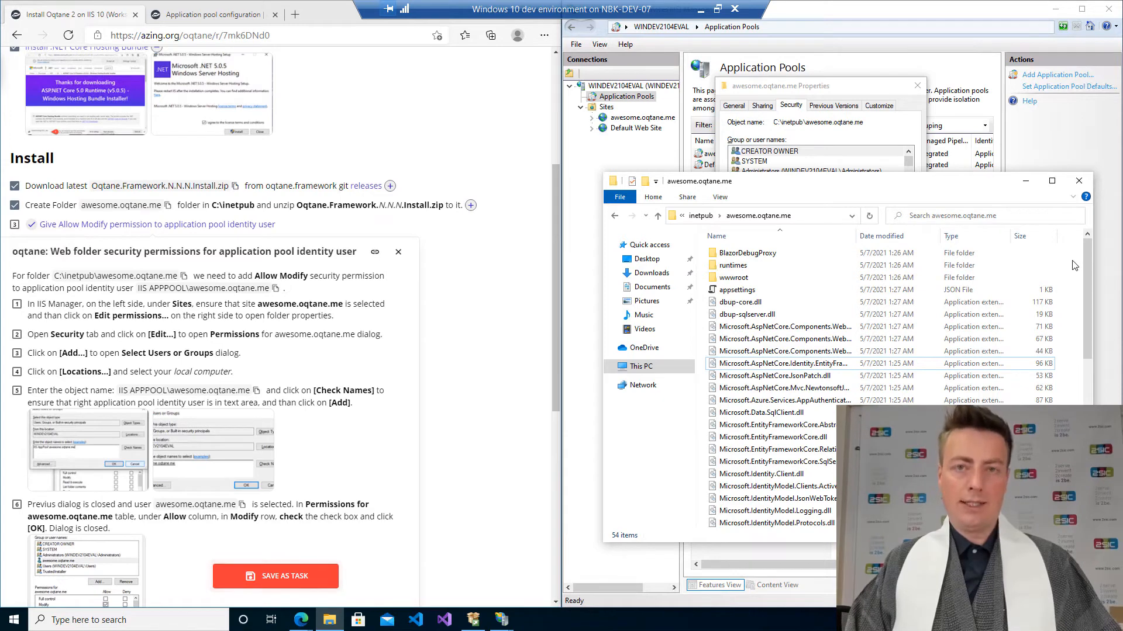
pyautogui.click(1025, 180)
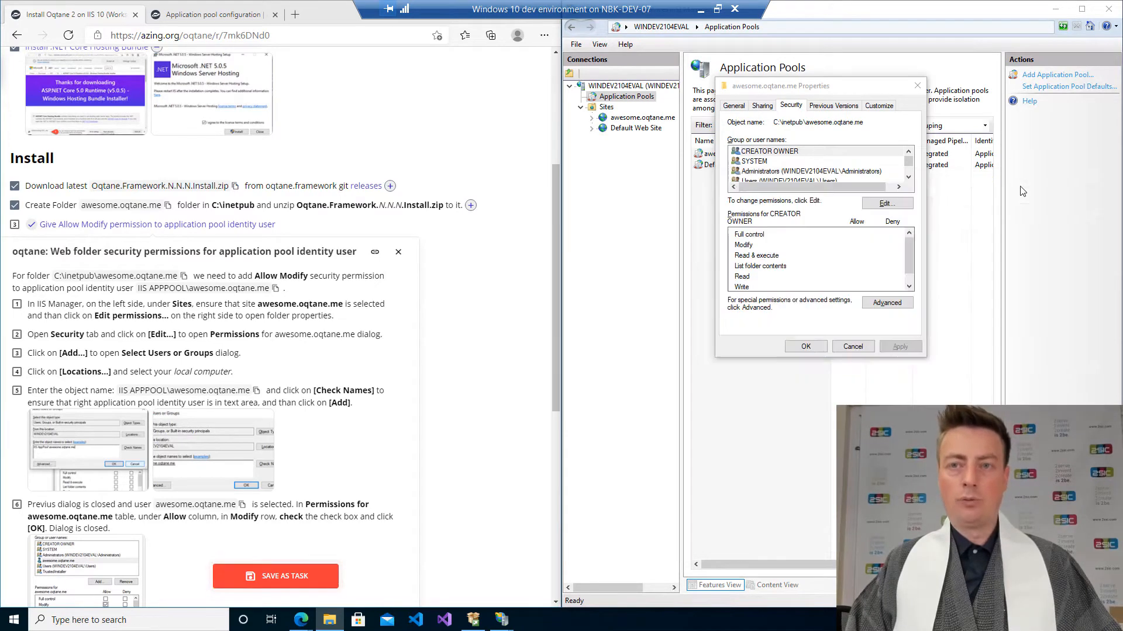
# Start adding a user to the folder's permissions and enter IIS APPPOOL\awesome.oqtane.me as the object name.
pyautogui.click(895, 206)
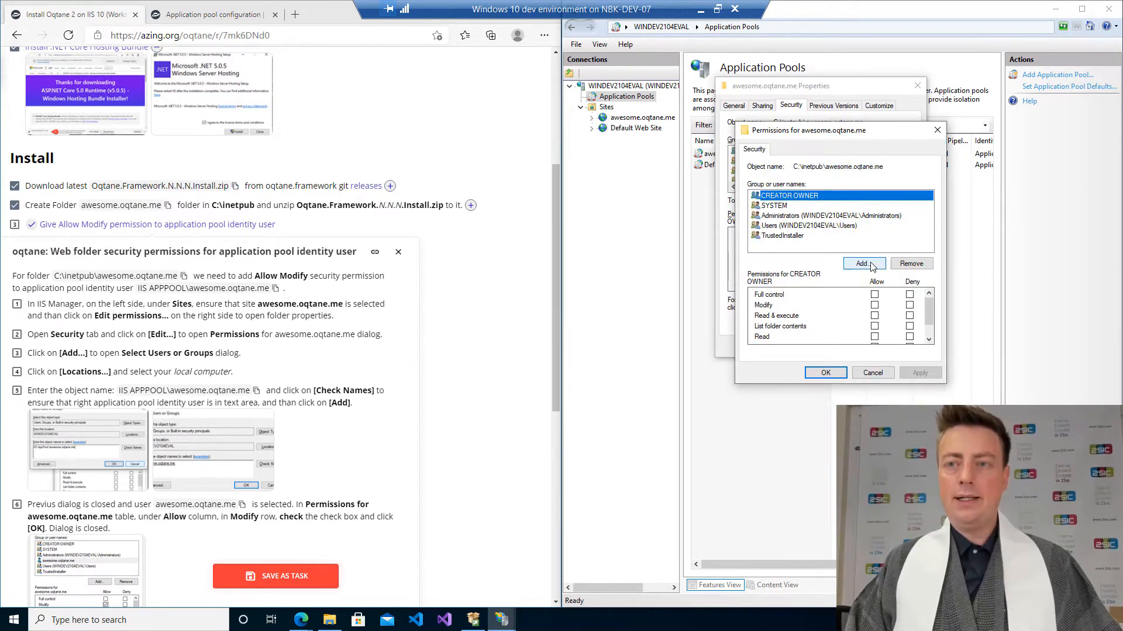
pyautogui.click(864, 264)
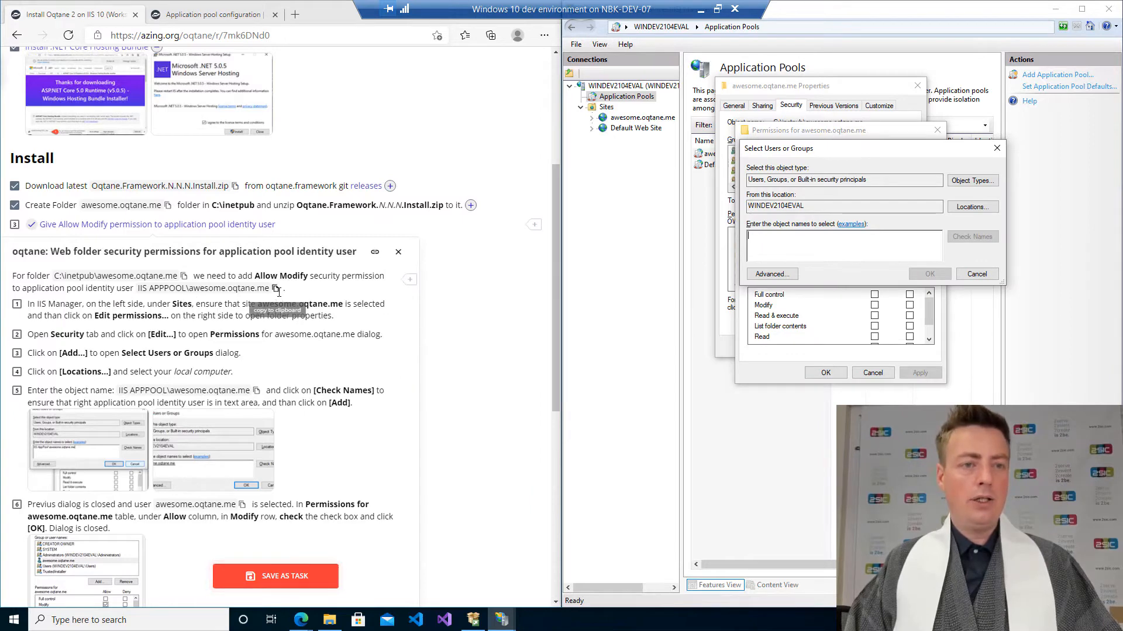
pyautogui.click(149, 292)
pyautogui.click(275, 288)
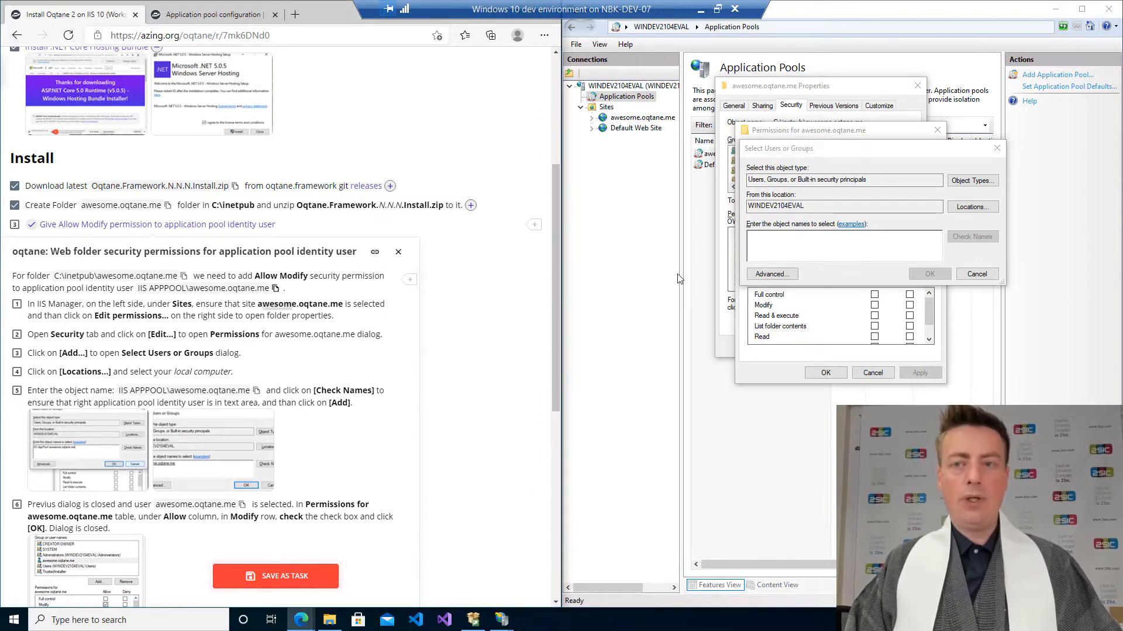
pyautogui.click(769, 249)
pyautogui.hotkey('ctrl', 'v')
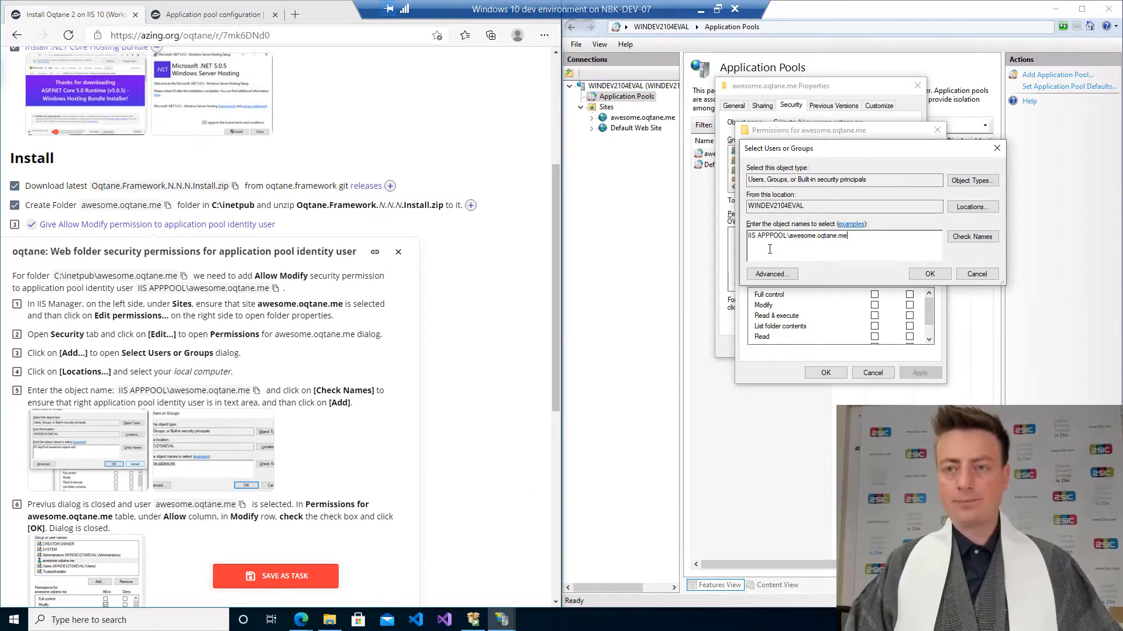
# Review the search location and validate the entered application pool identity name.
pyautogui.doubleClick(789, 205)
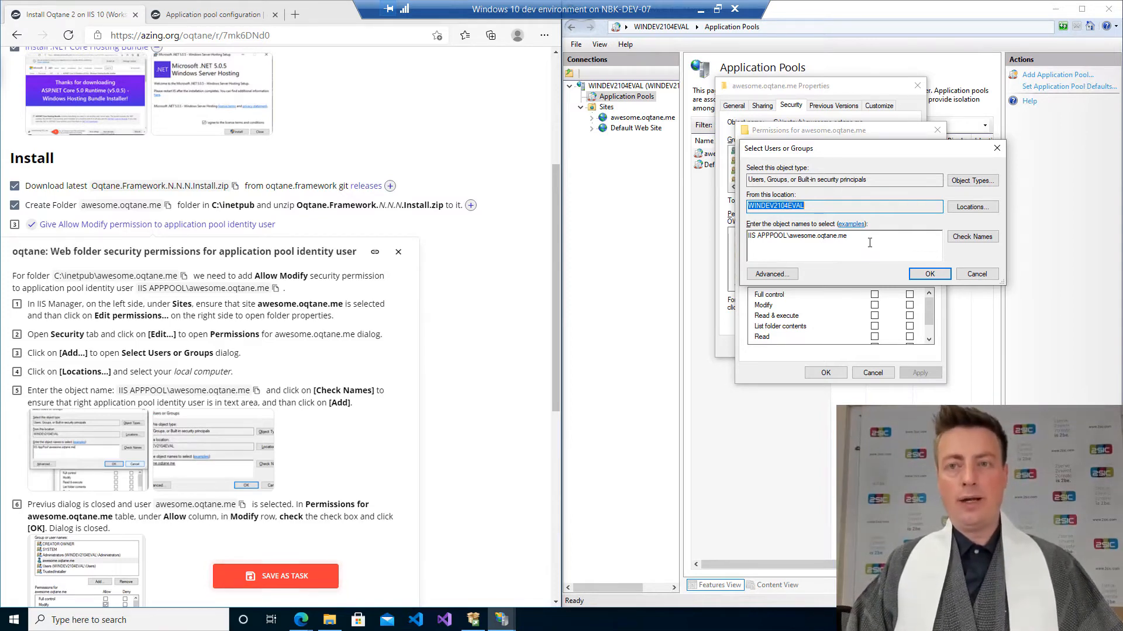
pyautogui.click(971, 207)
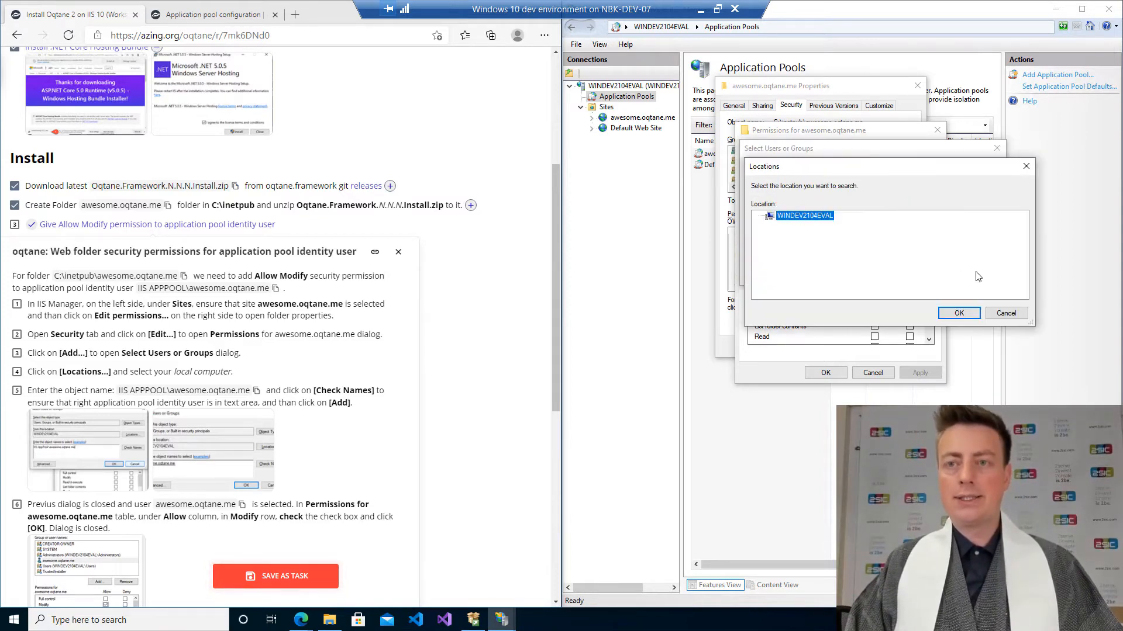
pyautogui.click(1018, 314)
pyautogui.click(954, 237)
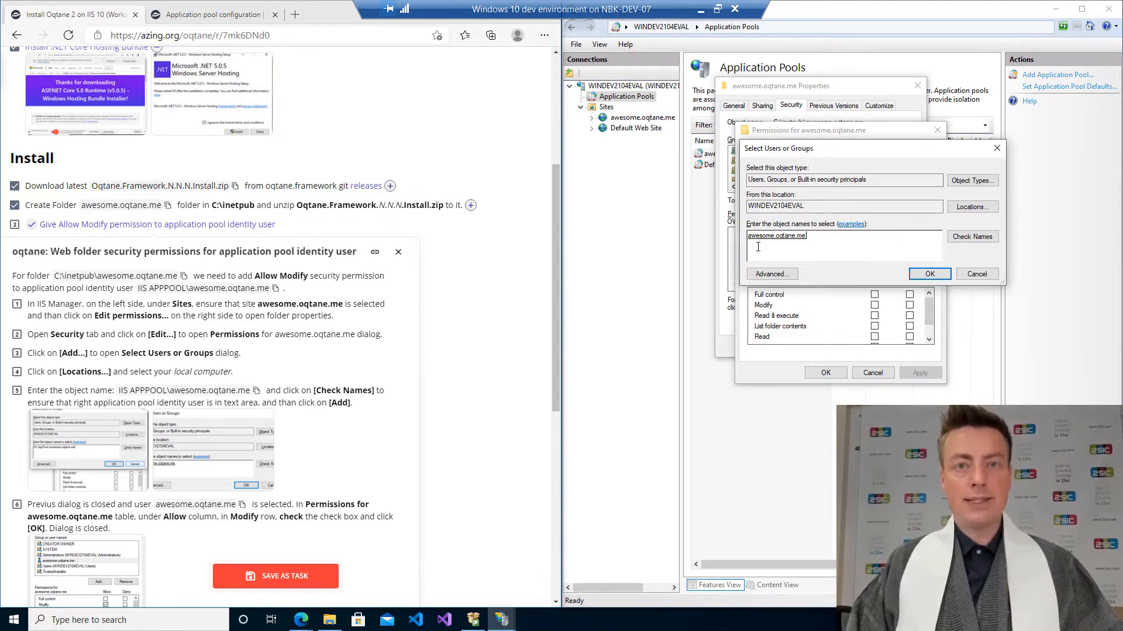
# Add the application pool identity to the folder's permissions, allow it Modify, then apply and close the permission dialogs.
pyautogui.click(930, 274)
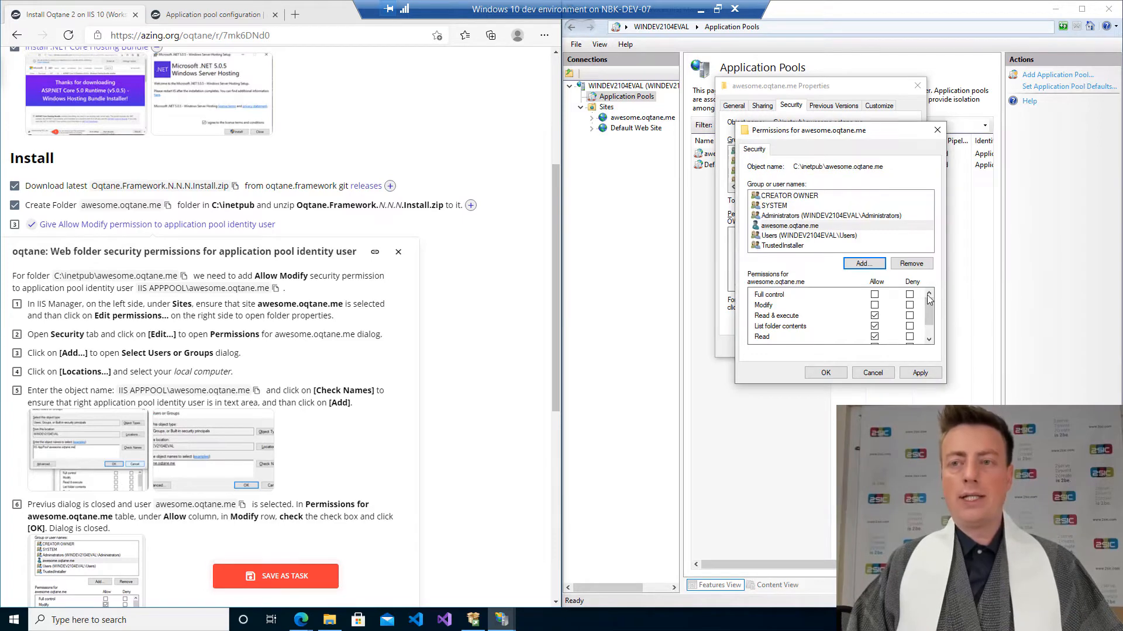
pyautogui.click(875, 305)
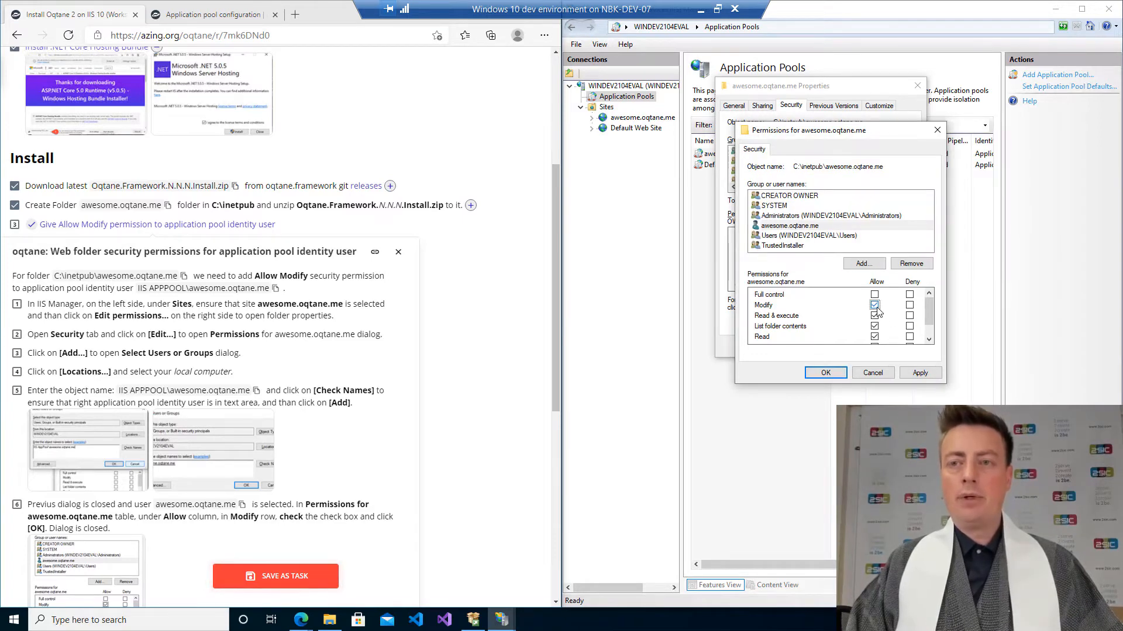
pyautogui.click(917, 373)
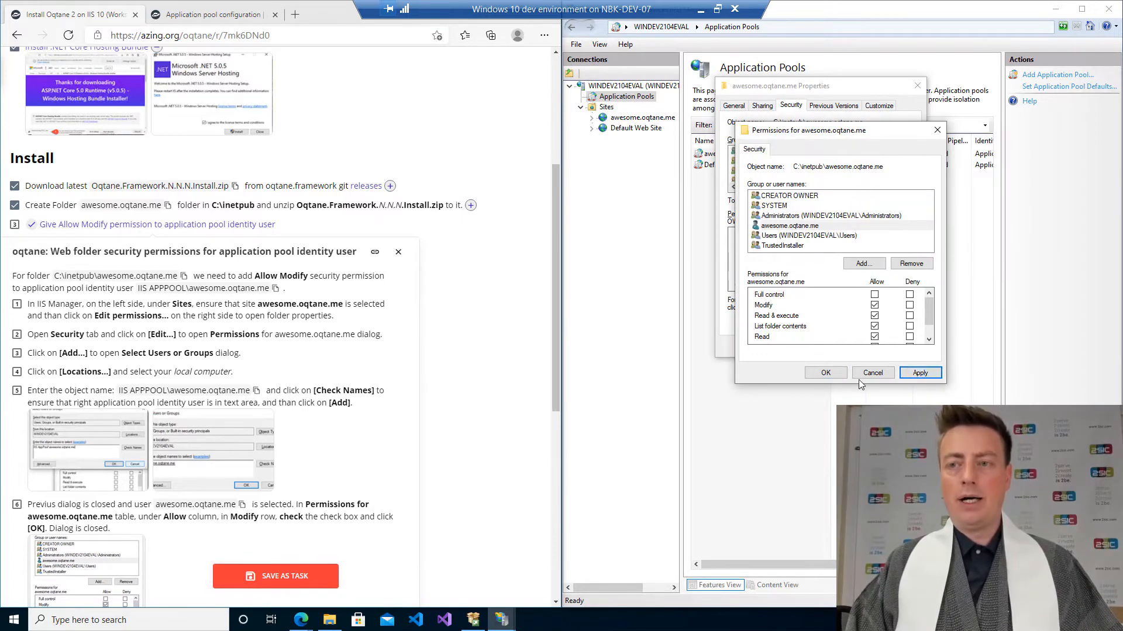
pyautogui.click(826, 373)
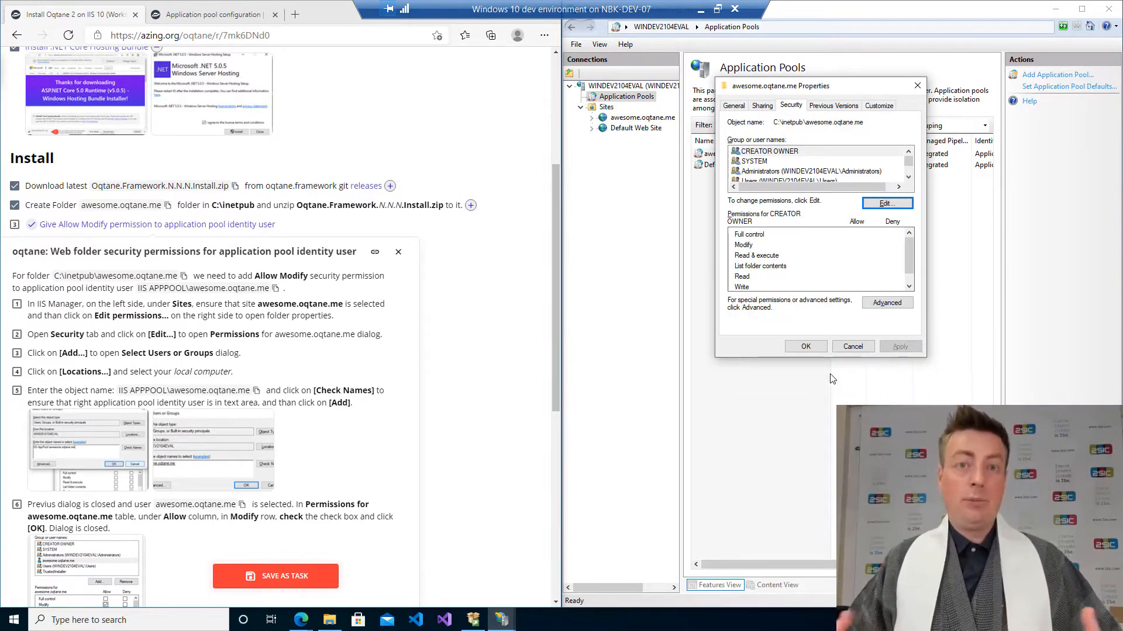
pyautogui.click(806, 347)
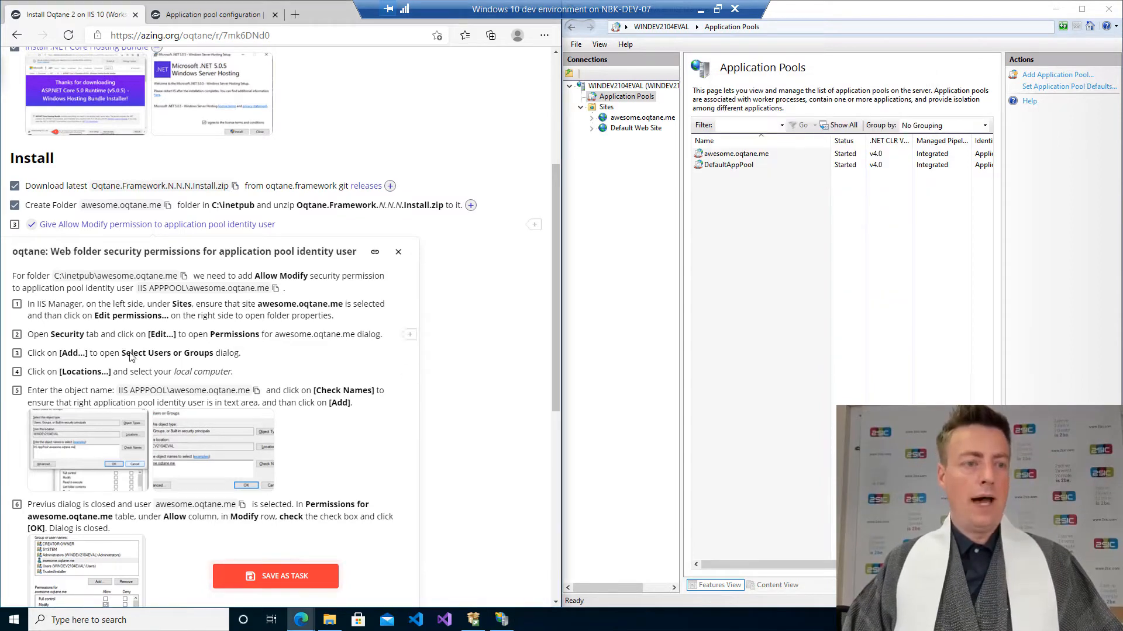
# Mark the Allow Modify permission step as done in the installation checklist.
pyautogui.scroll(-1, 141, 368)
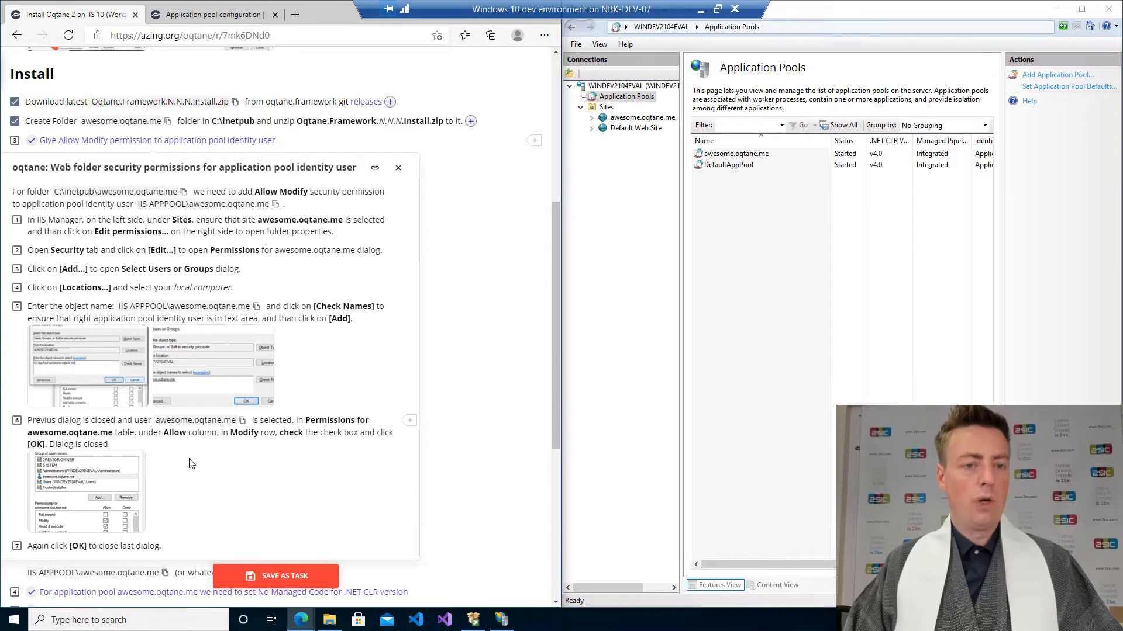
pyautogui.scroll(-1, 192, 463)
pyautogui.scroll(1, 59, 443)
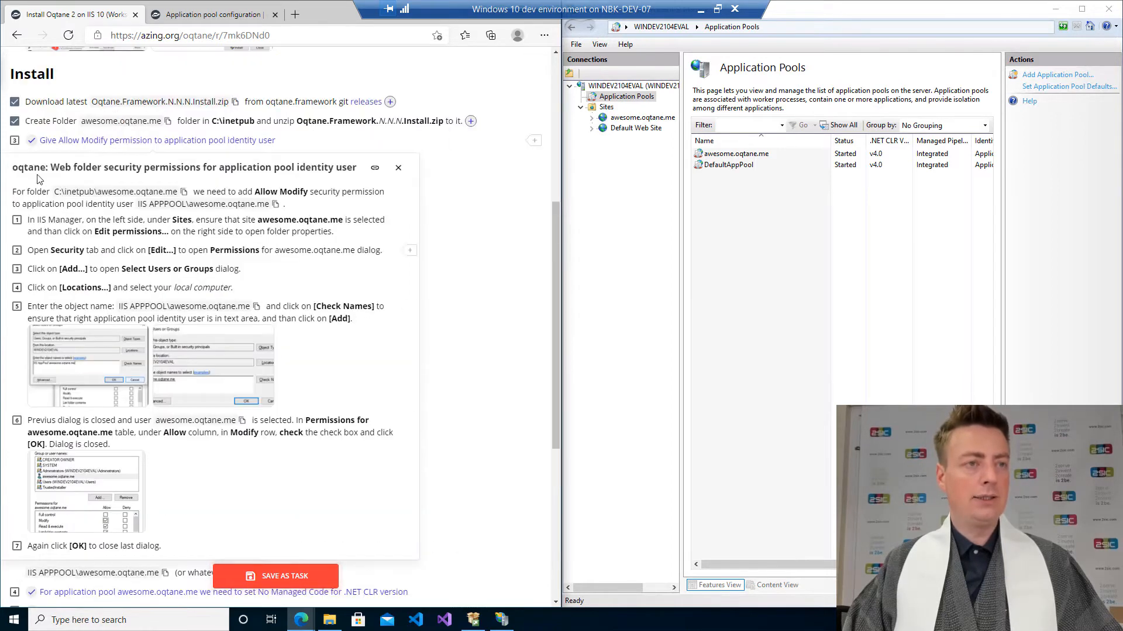
pyautogui.click(15, 143)
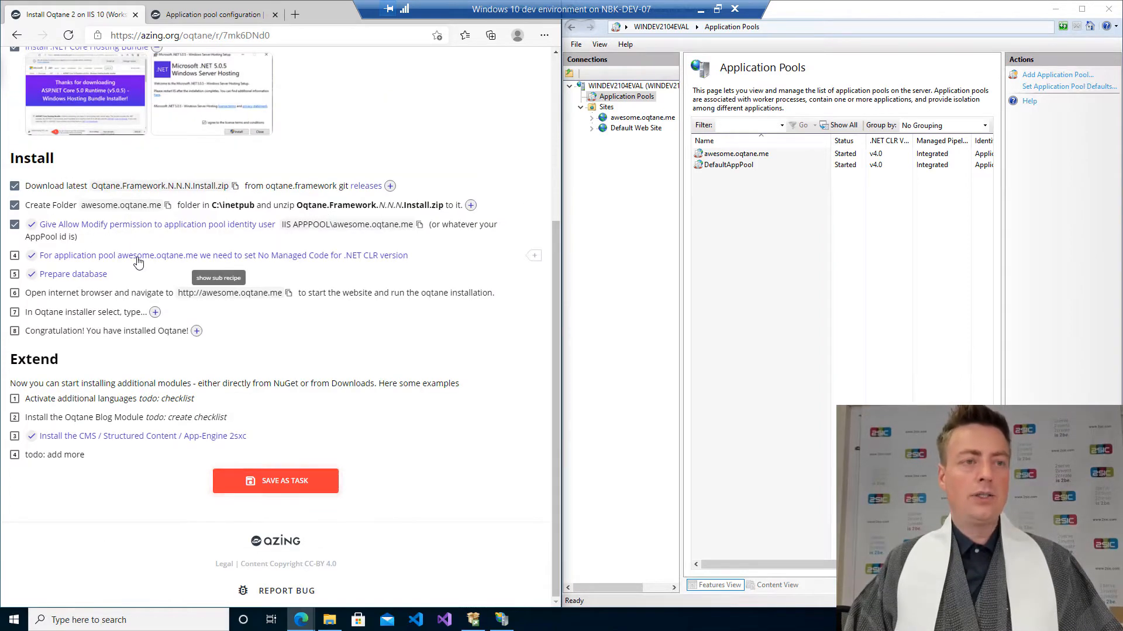
# Open the application pool configuration instructions, select the awesome.oqtane.me pool, and mark the No Managed Code step done.
pyautogui.click(138, 257)
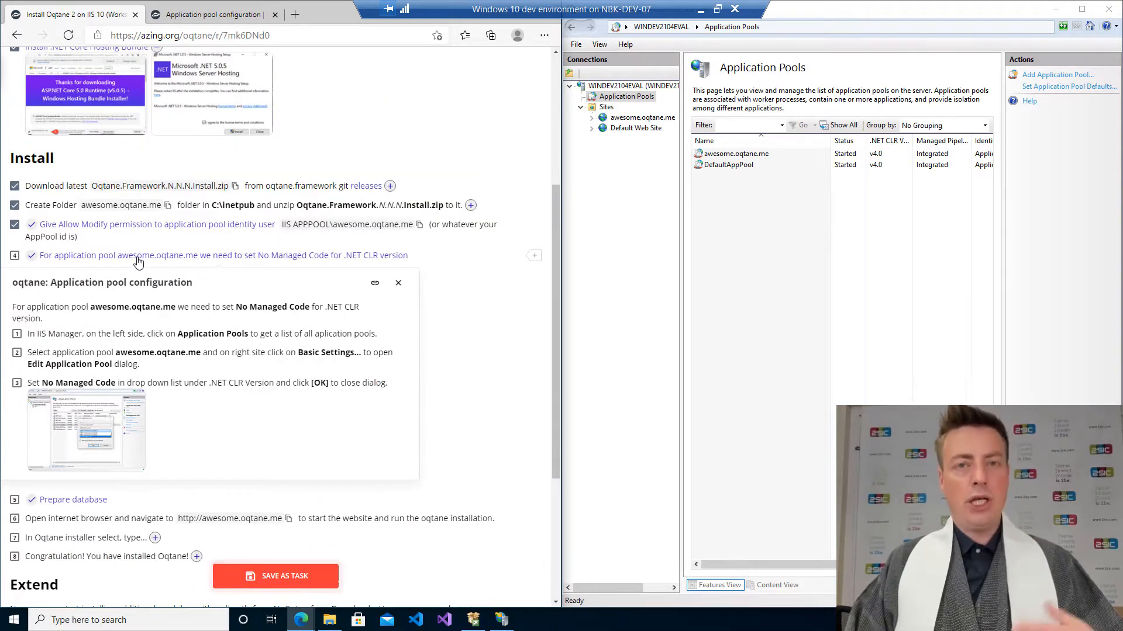
pyautogui.click(758, 153)
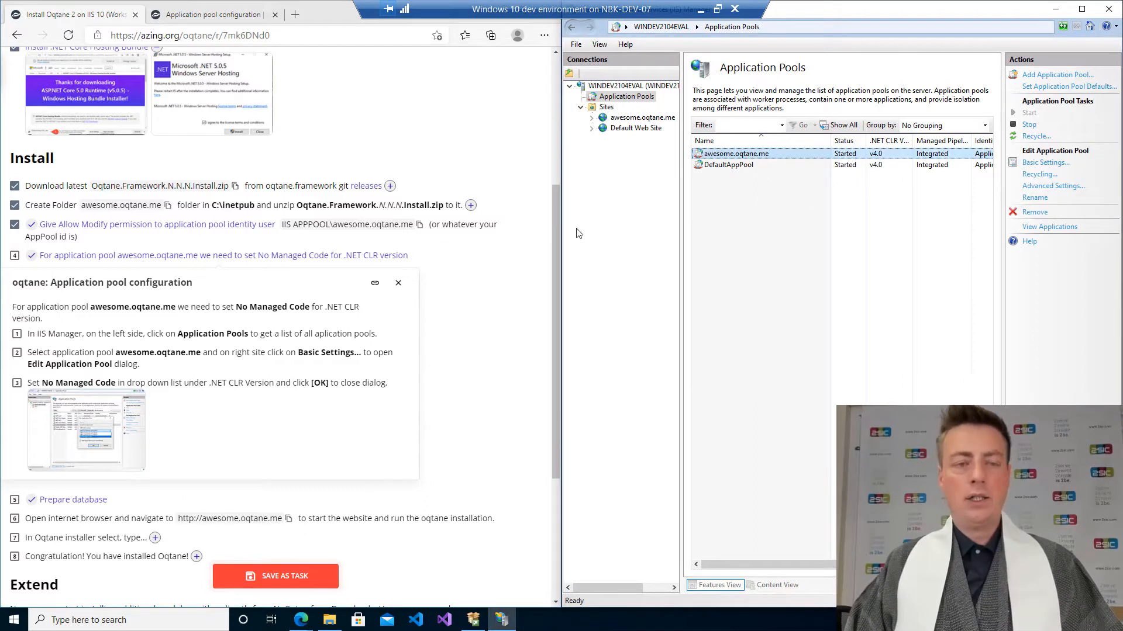
pyautogui.click(16, 259)
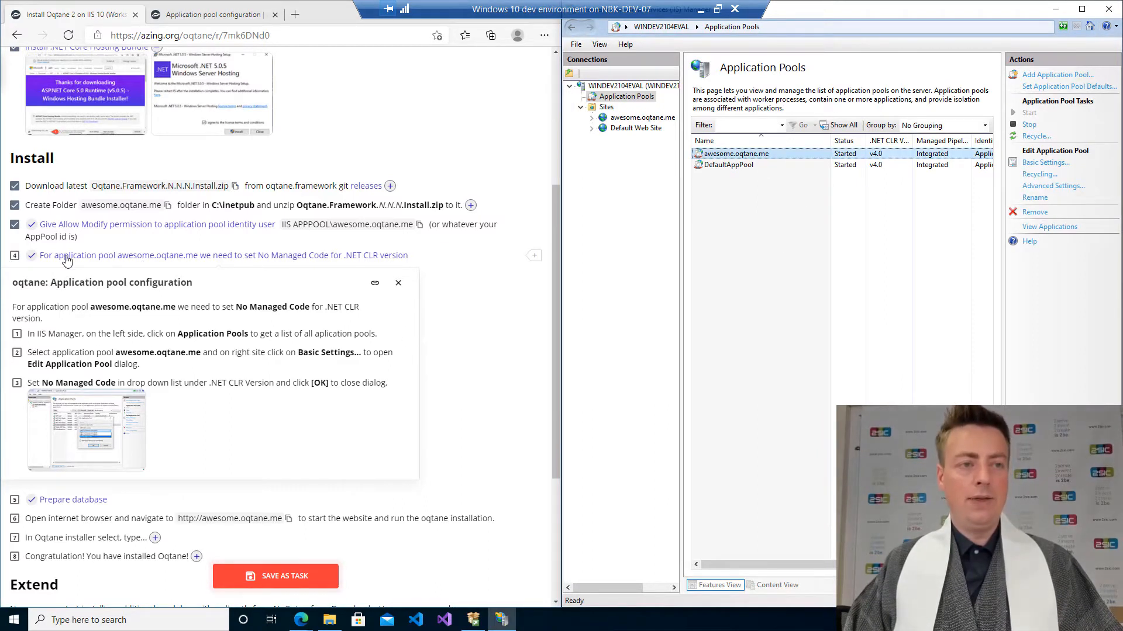
pyautogui.click(17, 261)
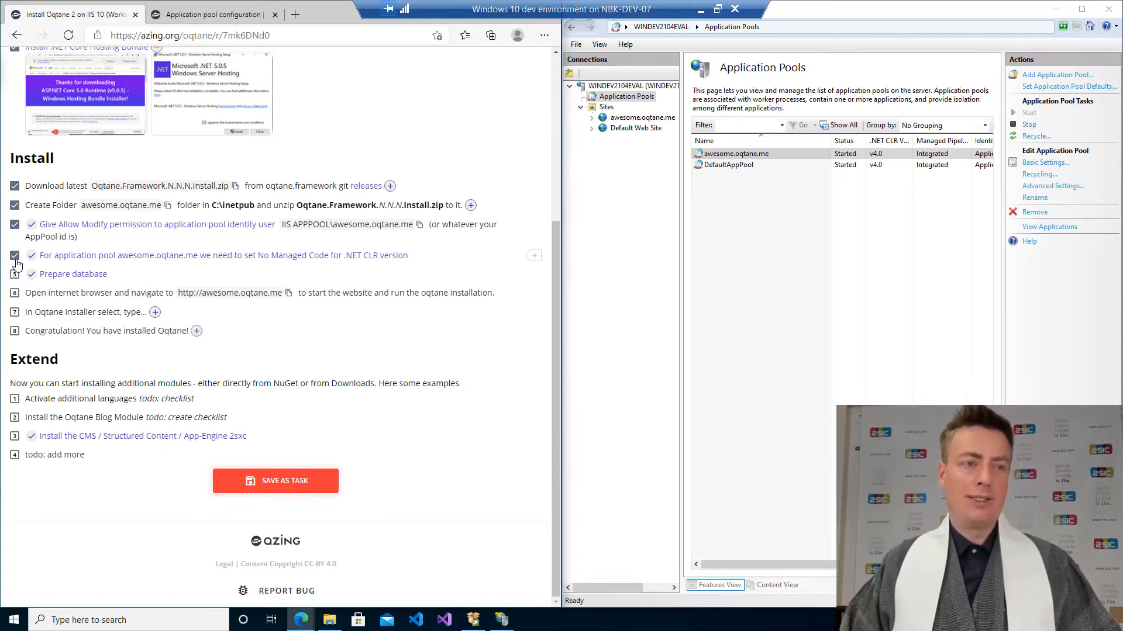
# Open the Prepare database instructions and enlarge its first screenshot.
pyautogui.click(66, 278)
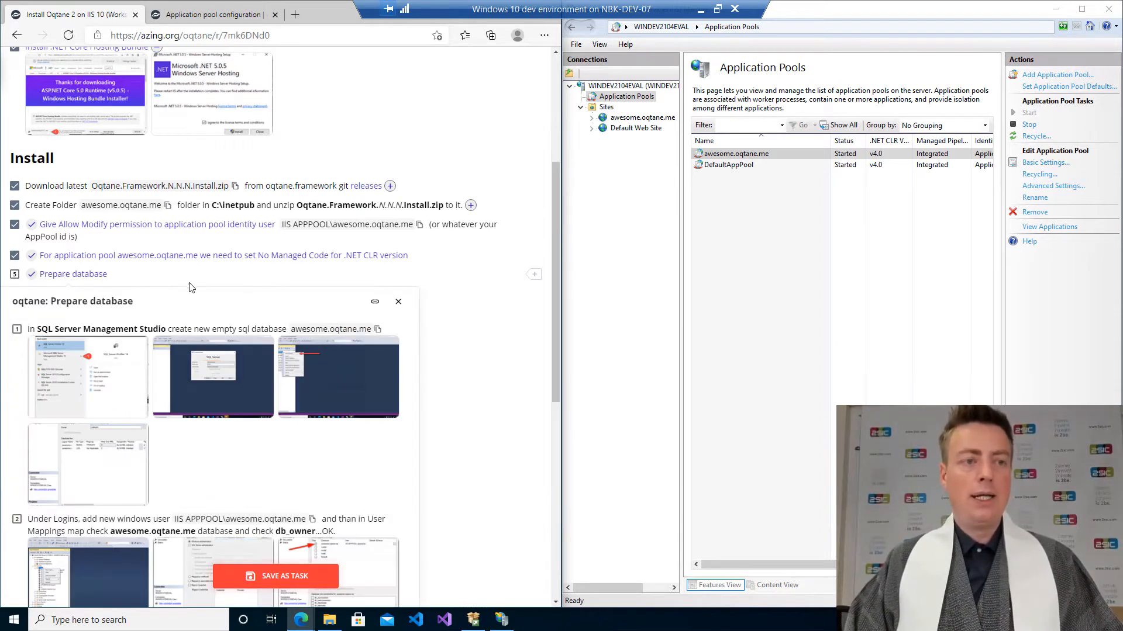
pyautogui.scroll(-3, 204, 291)
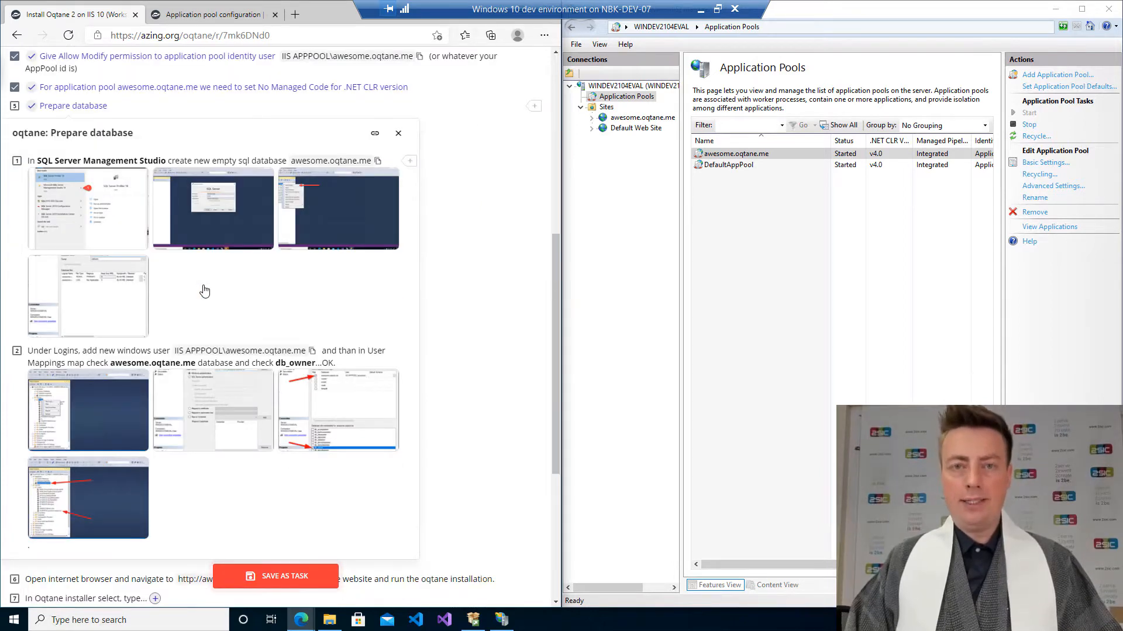
pyautogui.click(100, 215)
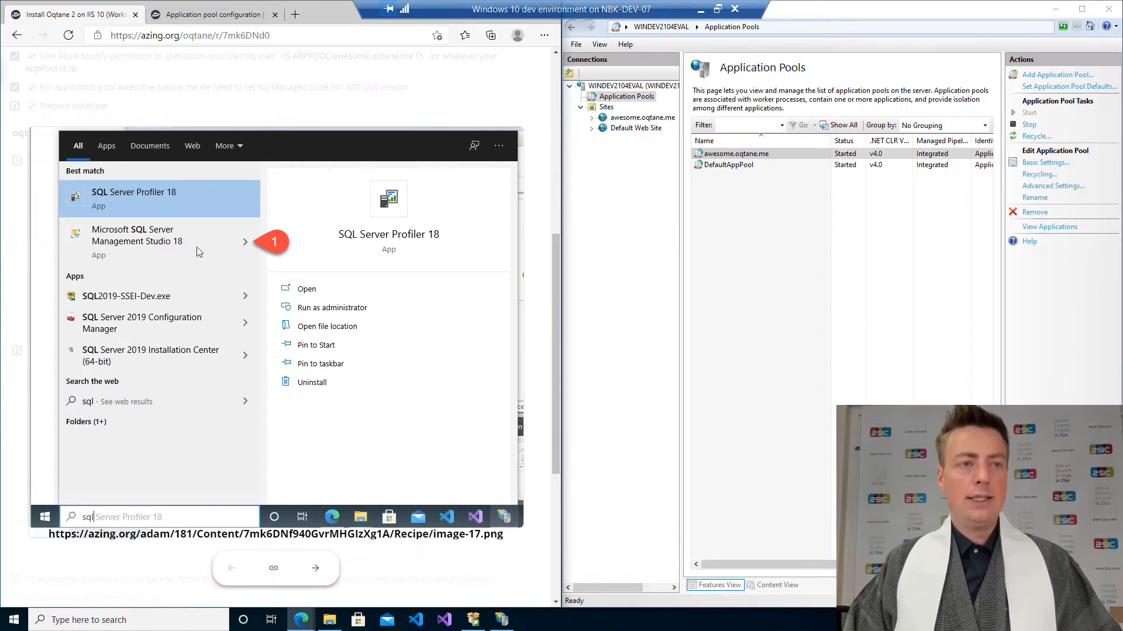
# Launch Microsoft SQL Server Management Studio 18 and connect to the WINDEV2104EVAL database engine with Windows Authentication.
pyautogui.press('super')
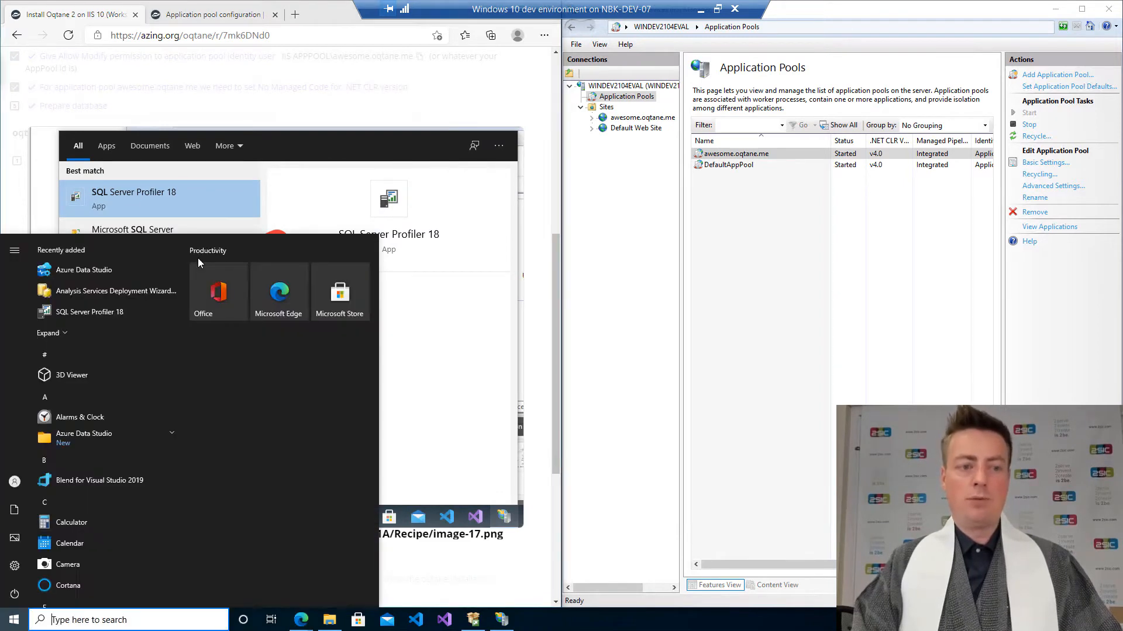
pyautogui.write('sql')
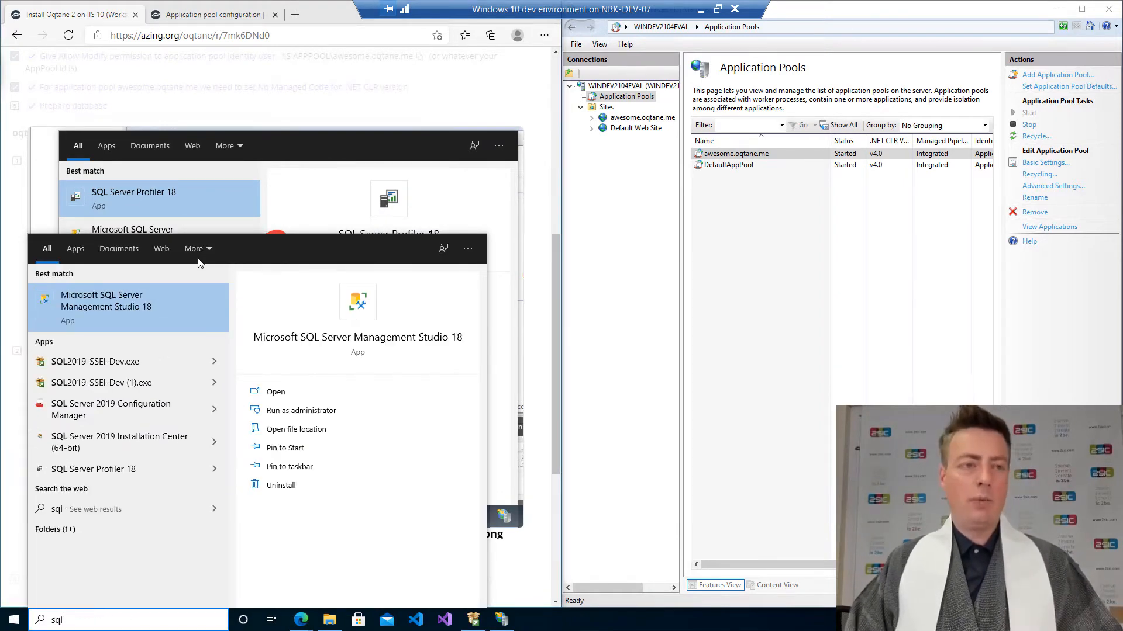
pyautogui.click(135, 309)
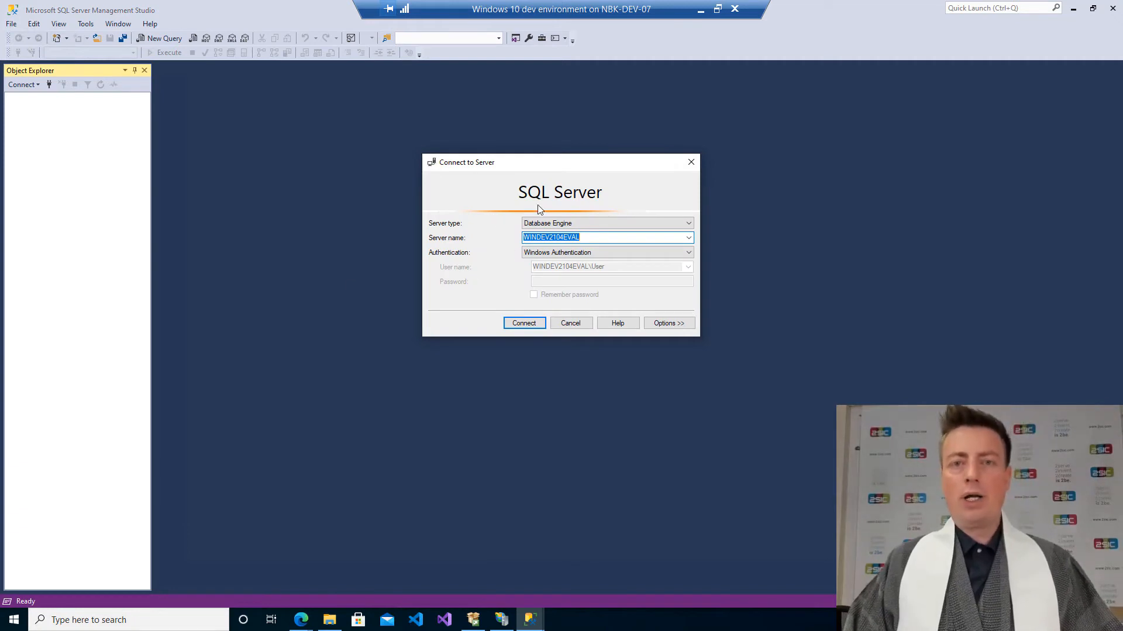
pyautogui.moveTo(548, 166); pyautogui.dragTo(549, 128)
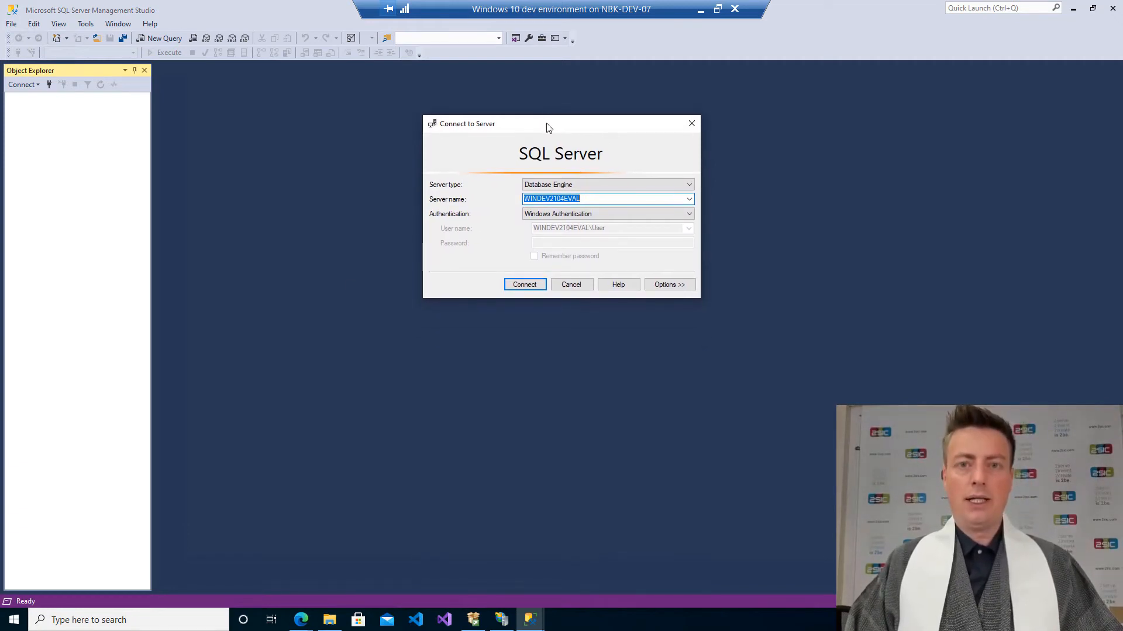
pyautogui.click(524, 284)
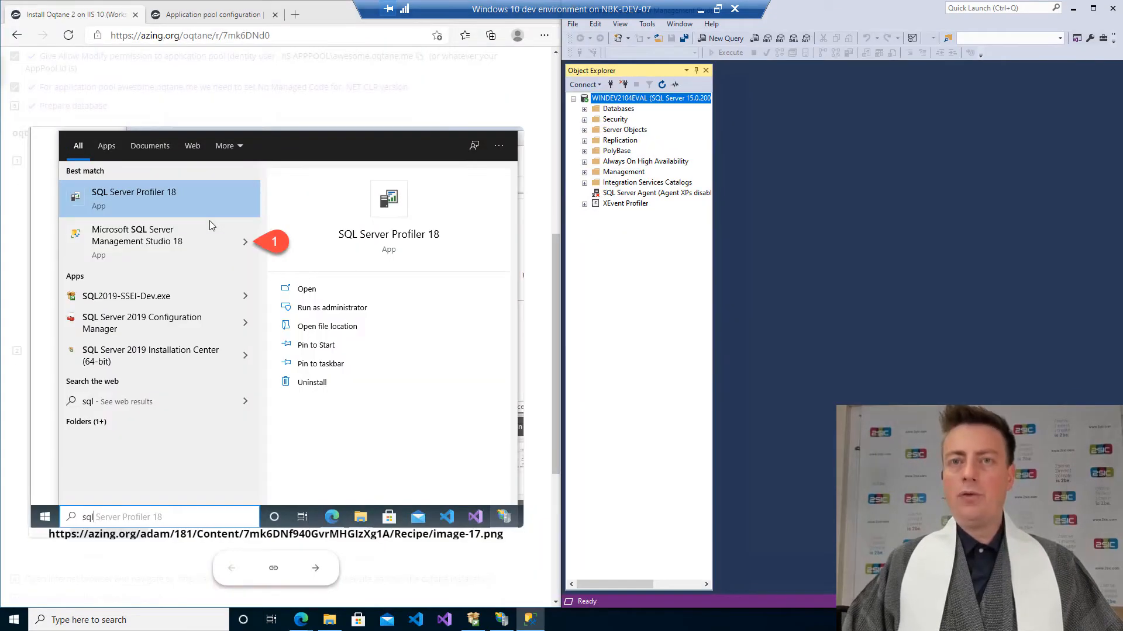
# Browse through the instruction screenshots for connecting and creating the database.
pyautogui.click(209, 220)
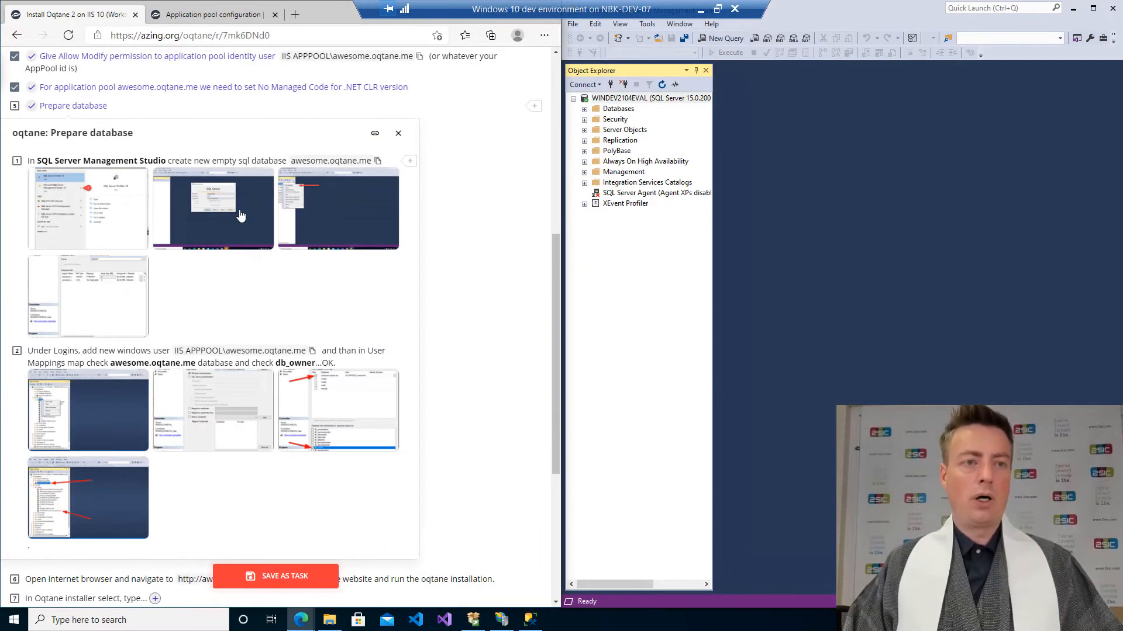
pyautogui.click(241, 216)
pyautogui.press('Right')
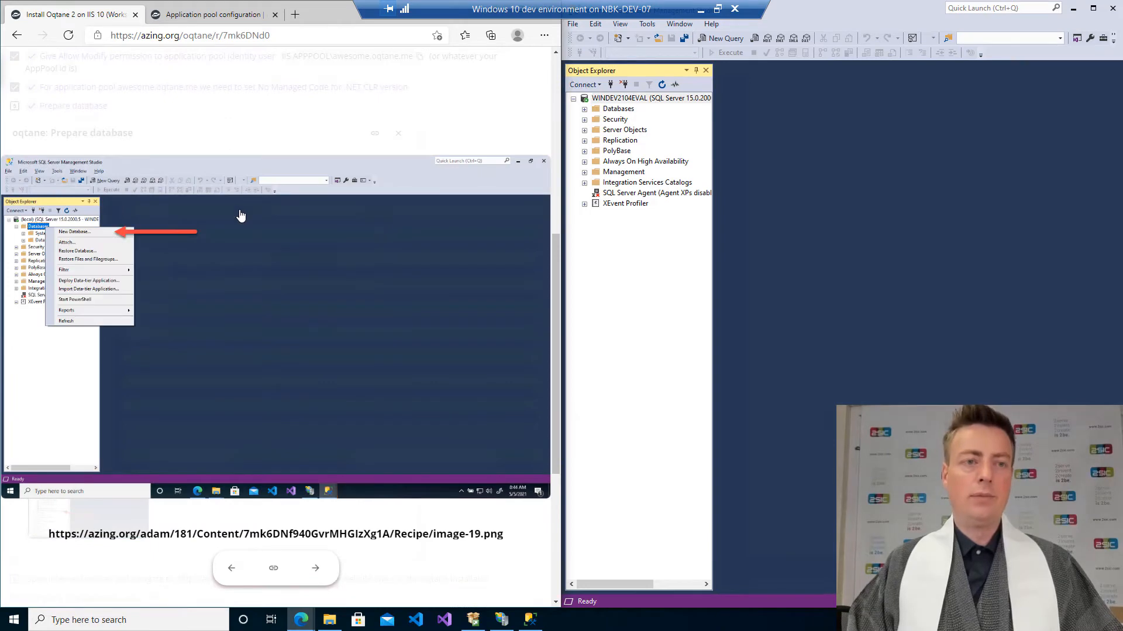
pyautogui.press('Left')
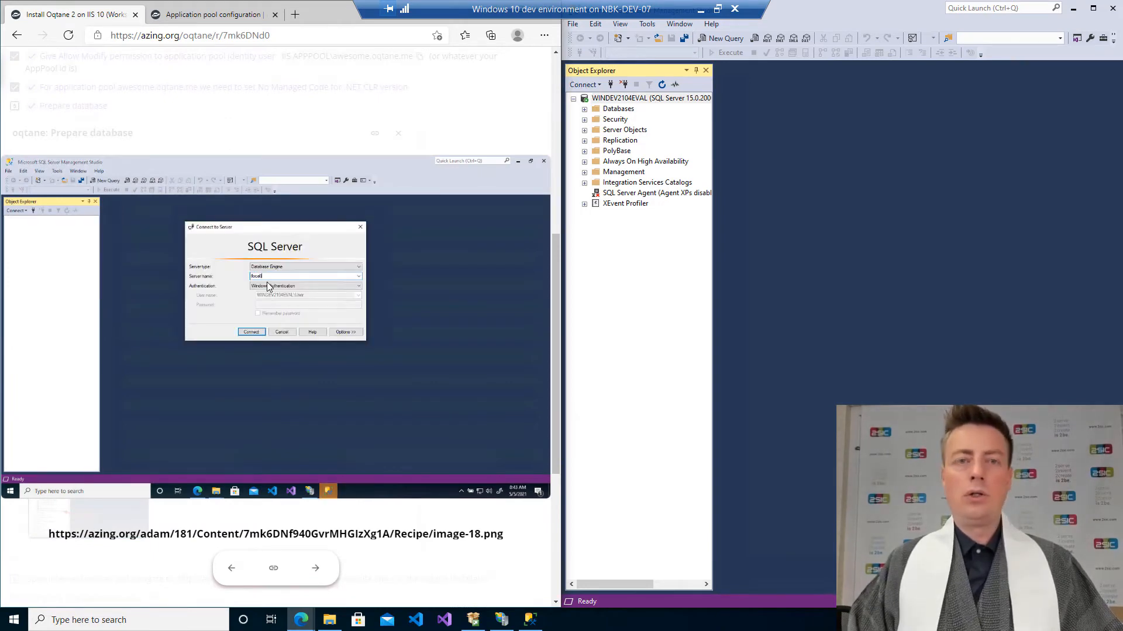
pyautogui.press('Right')
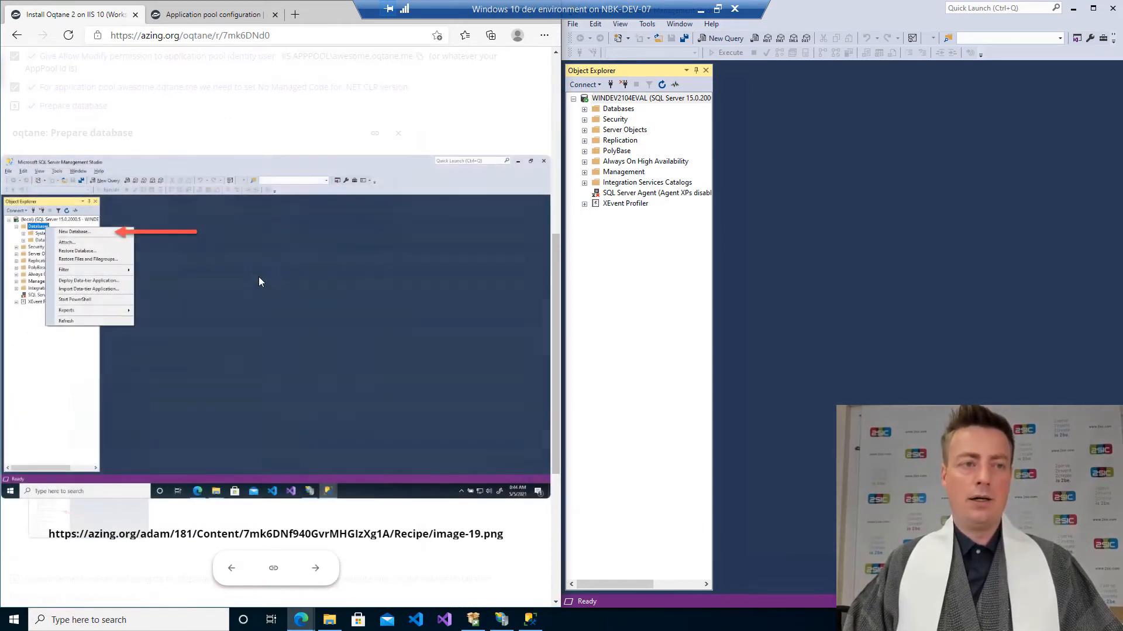
# Create a new empty database named awesome.oqtane.me.
pyautogui.rightClick(627, 110)
pyautogui.click(651, 117)
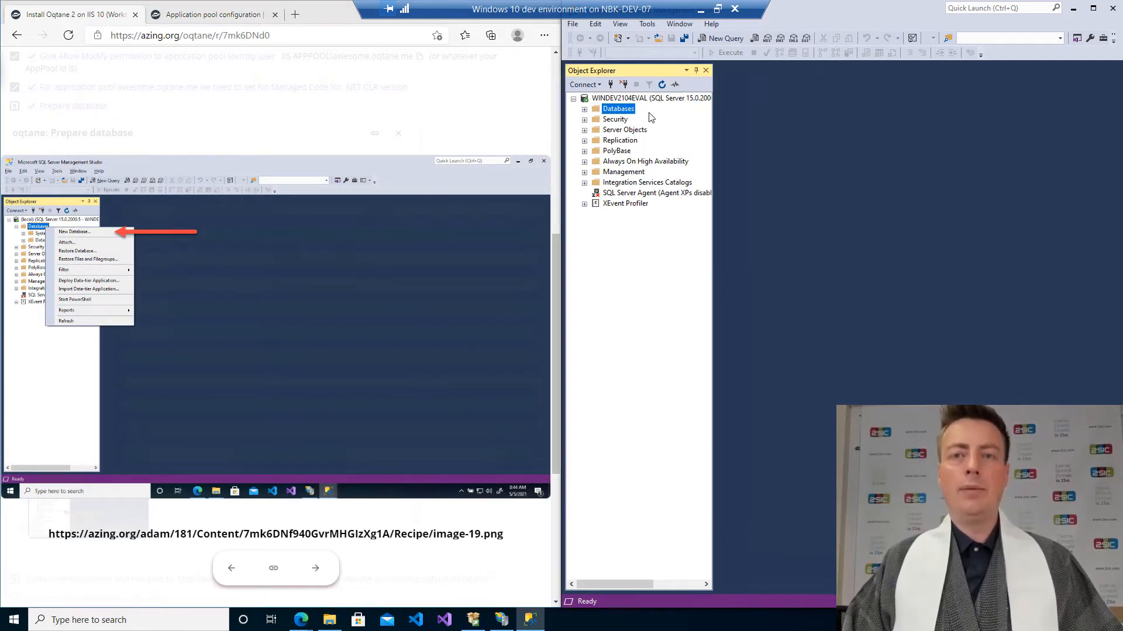
pyautogui.click(366, 309)
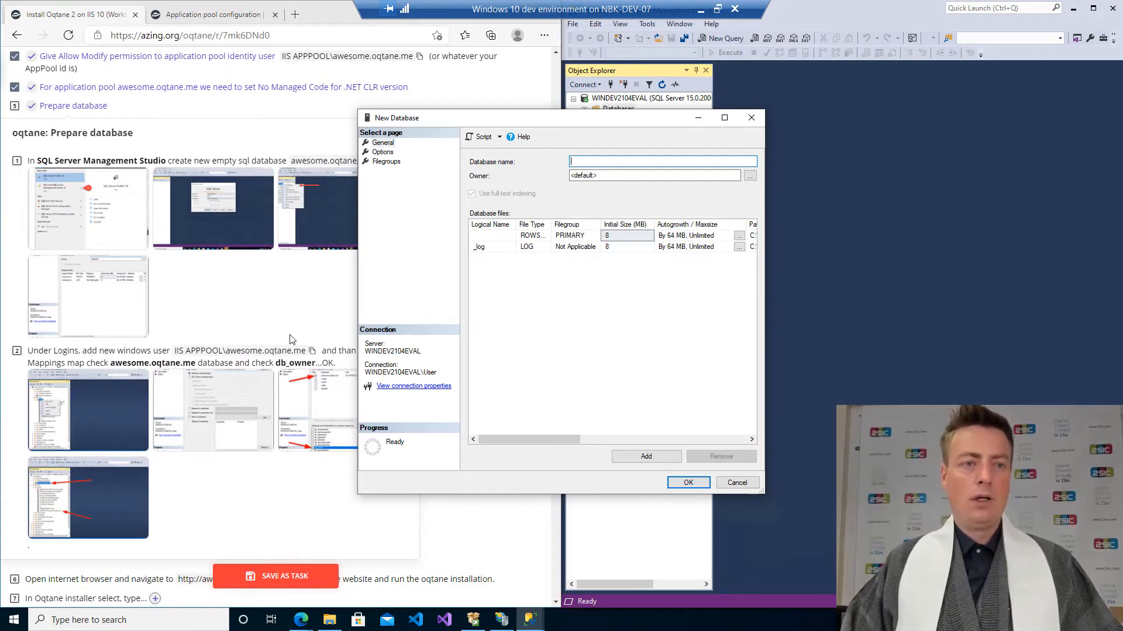
pyautogui.click(99, 322)
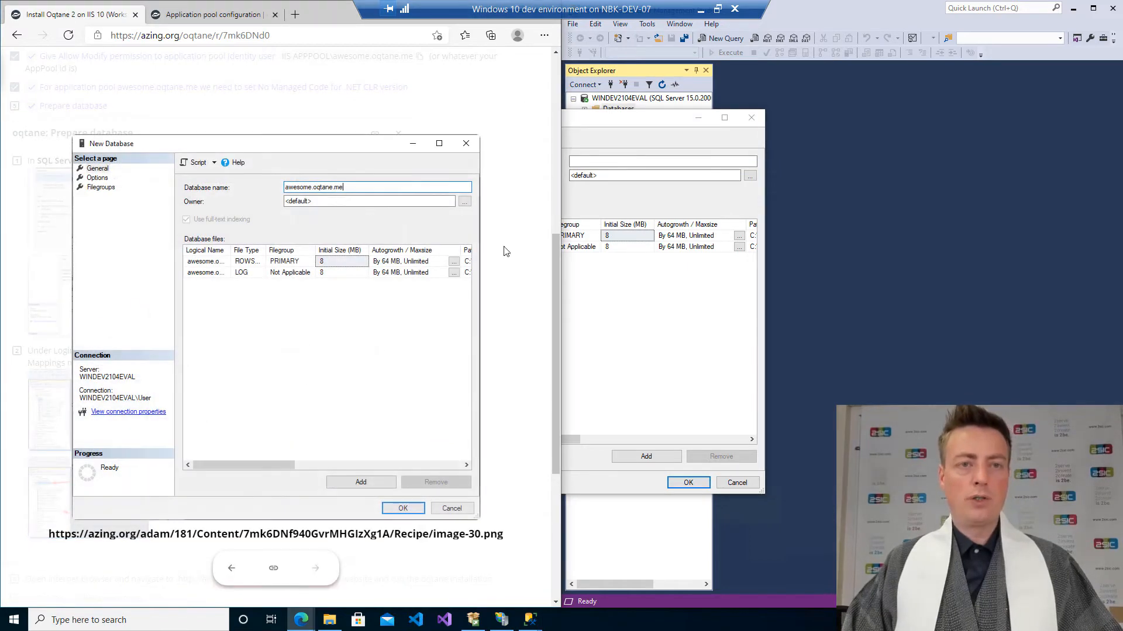
pyautogui.click(684, 275)
pyautogui.moveTo(673, 124); pyautogui.dragTo(988, 124)
pyautogui.click(933, 162)
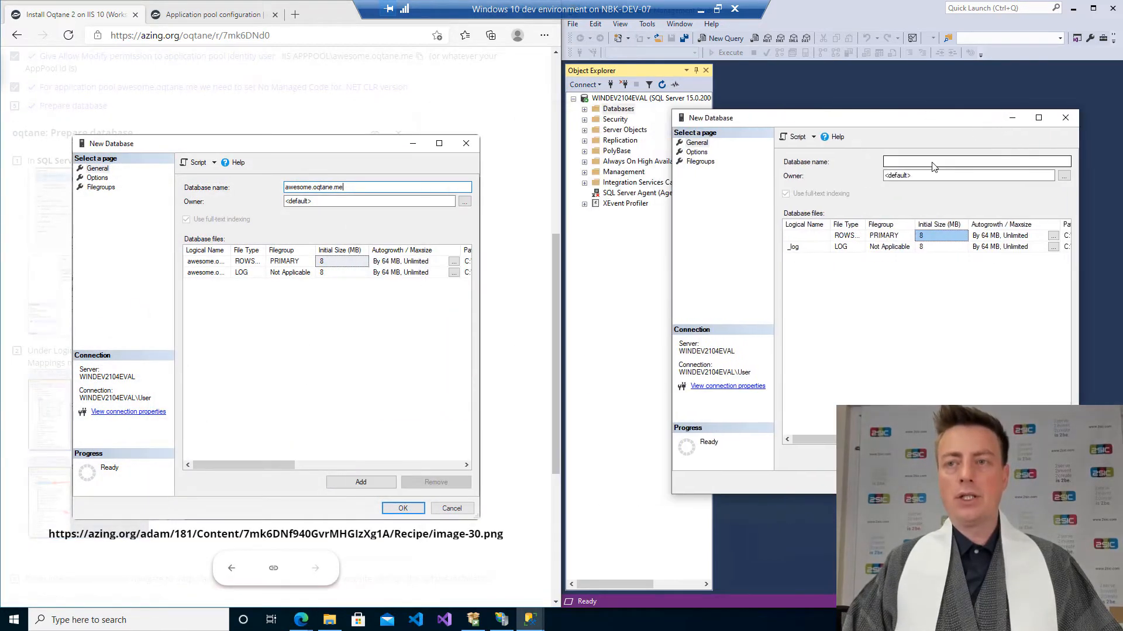
pyautogui.write('IIS APPPOOL\\awesome.oqtane.me')
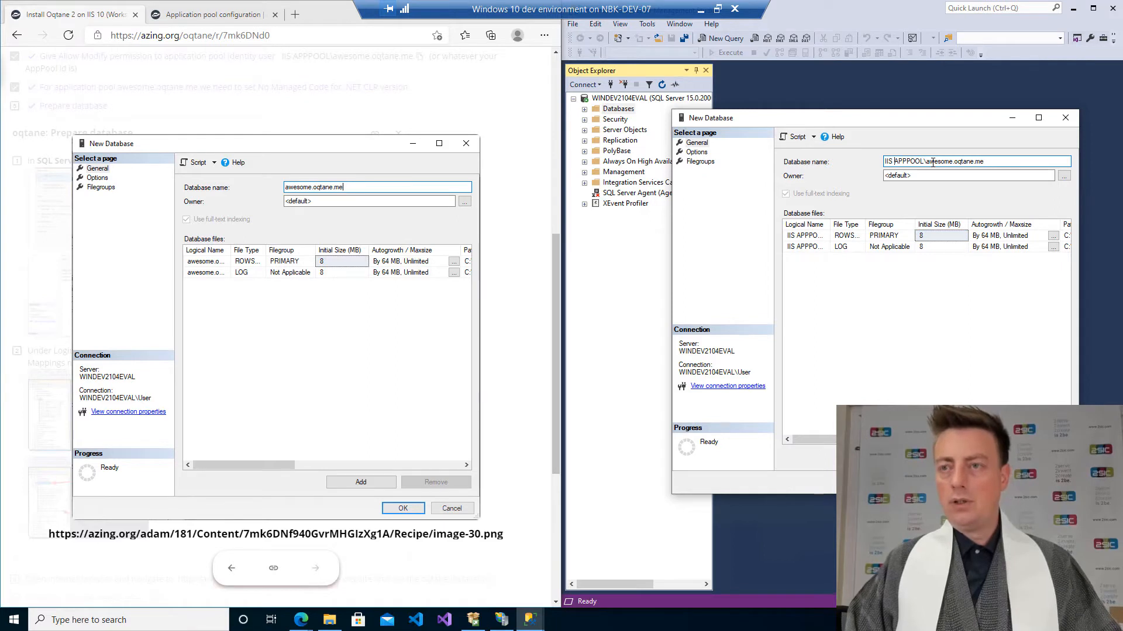
pyautogui.hotkey('shift', 'Home')
pyautogui.press('BackSpace')
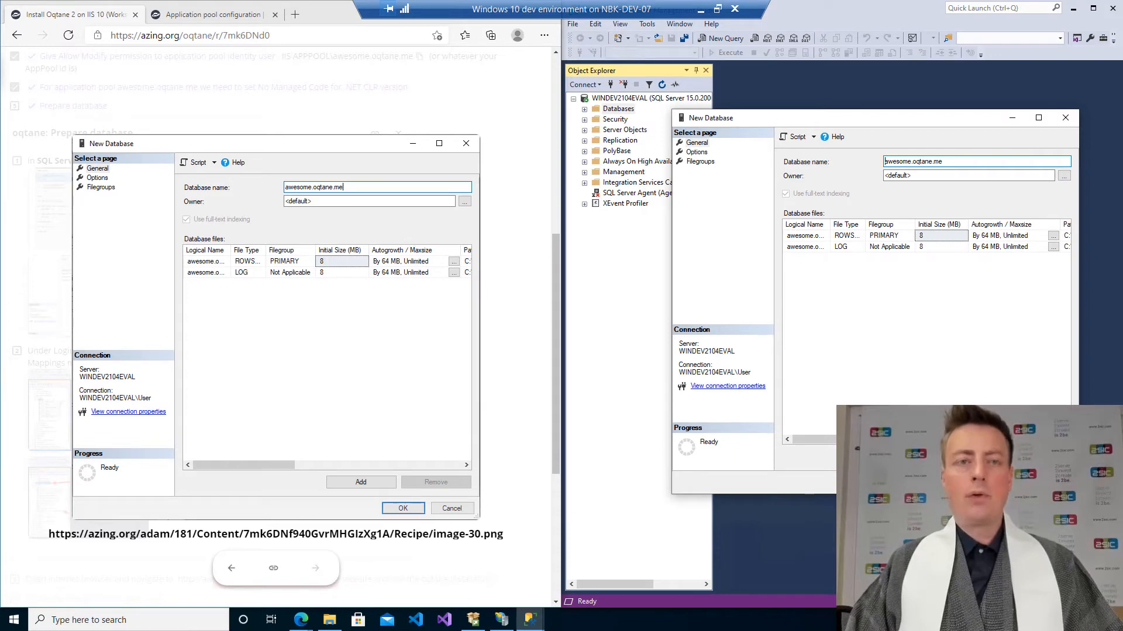
pyautogui.click(1001, 483)
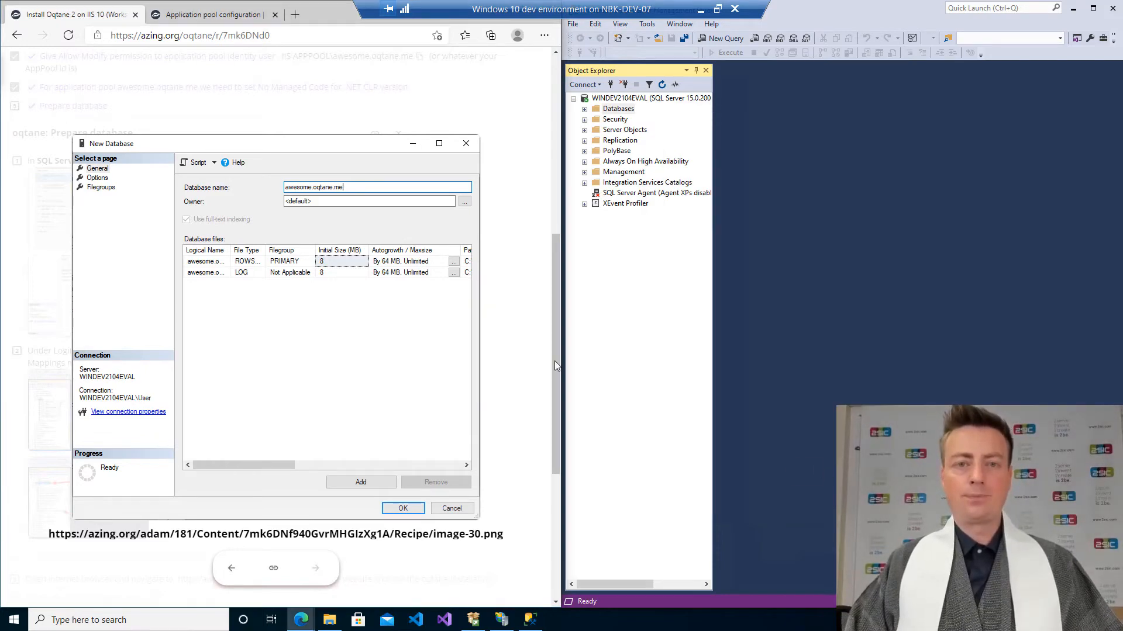
pyautogui.click(531, 344)
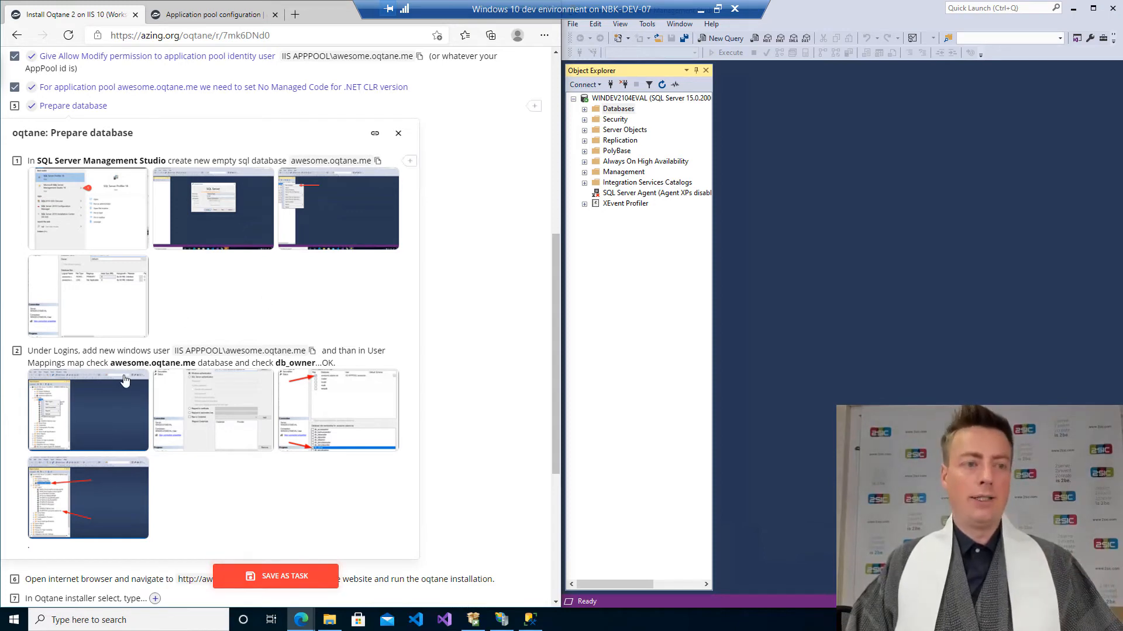
# Examine the instruction screenshots for adding the application pool login under Security.
pyautogui.scroll(-2, 100, 413)
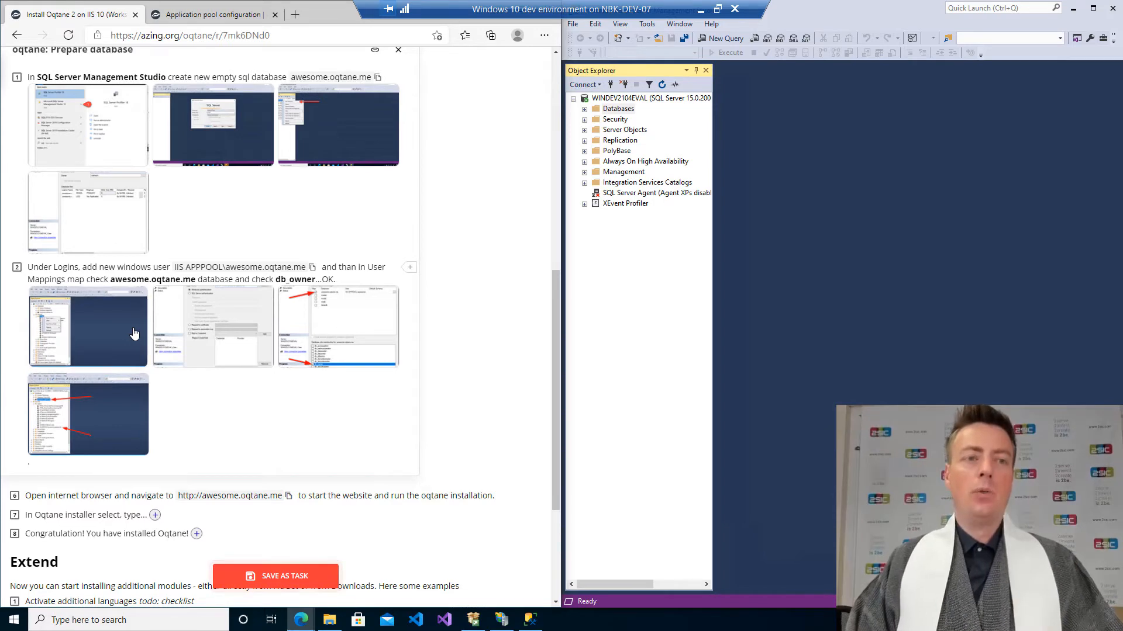
pyautogui.click(133, 333)
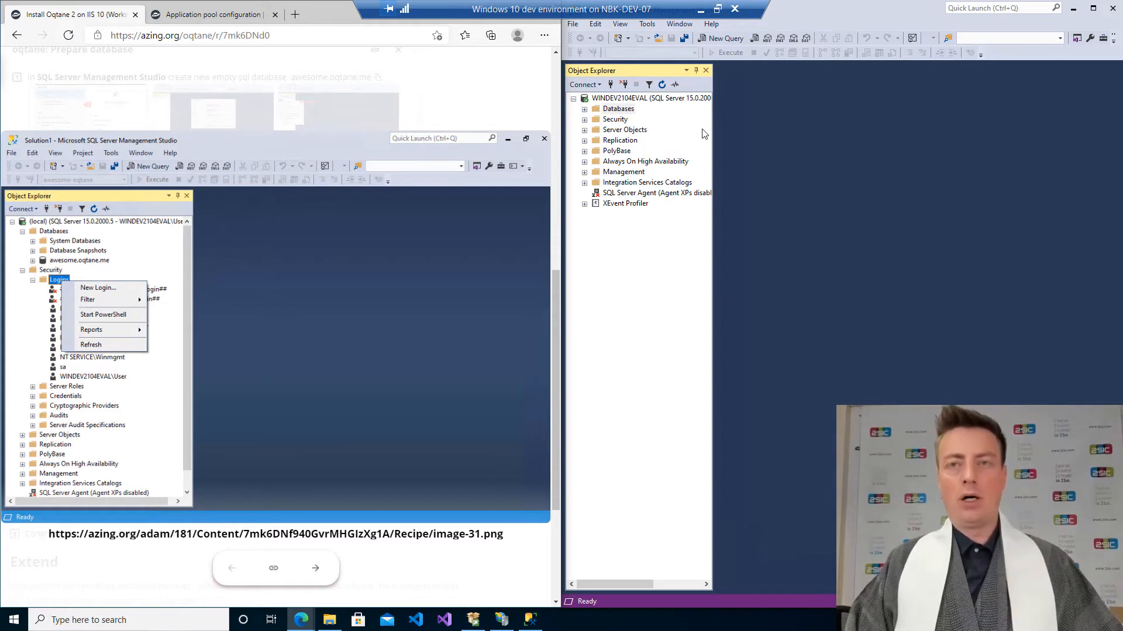
pyautogui.click(714, 144)
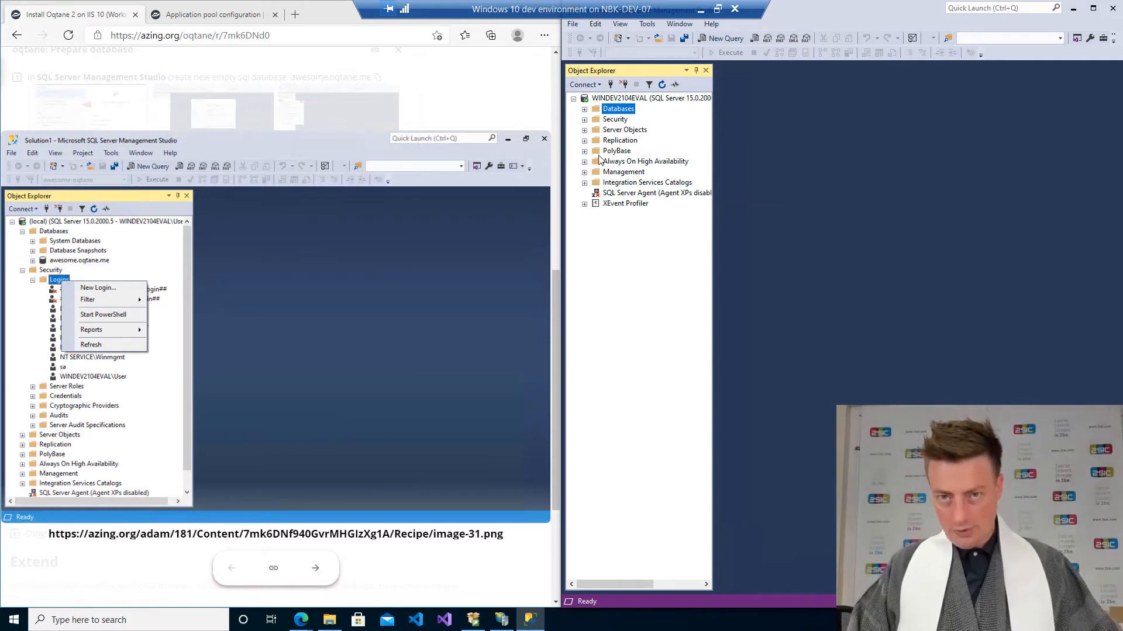
# Start a new server login under Security > Logins and enter the login name IIS APPPOOL\awesome.oqtane.me.
pyautogui.click(585, 120)
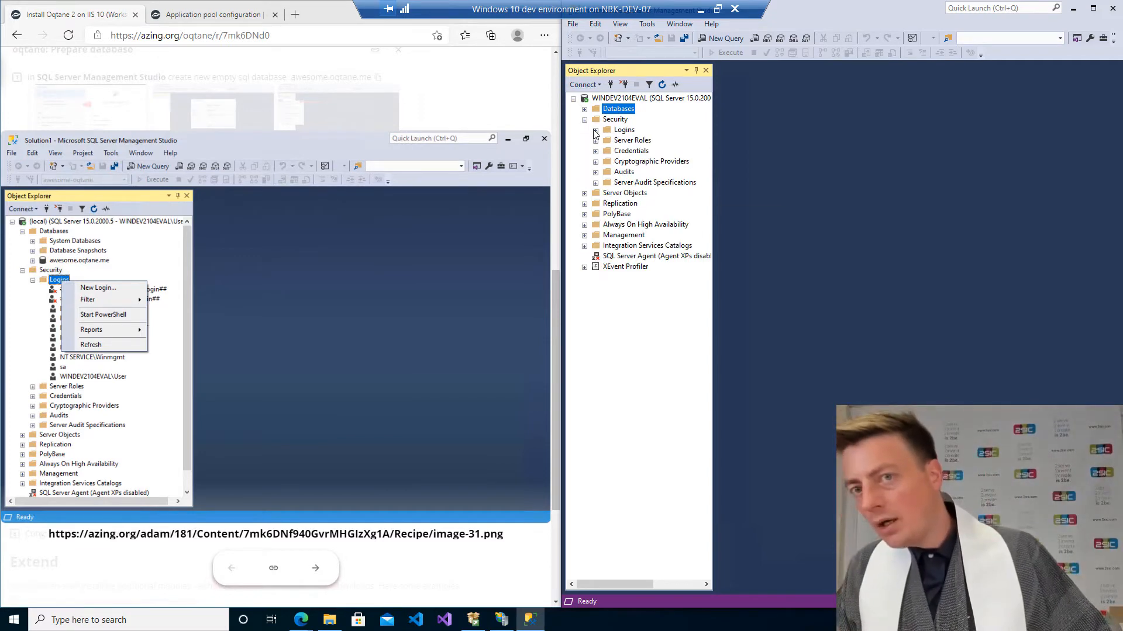
pyautogui.click(595, 130)
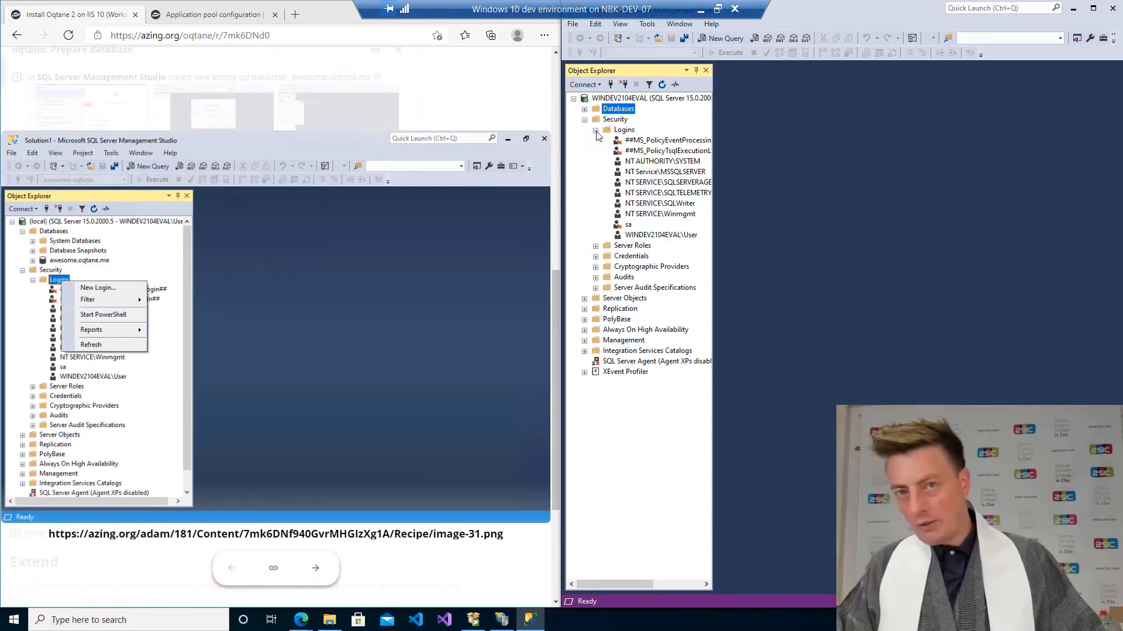
pyautogui.rightClick(627, 130)
pyautogui.click(646, 137)
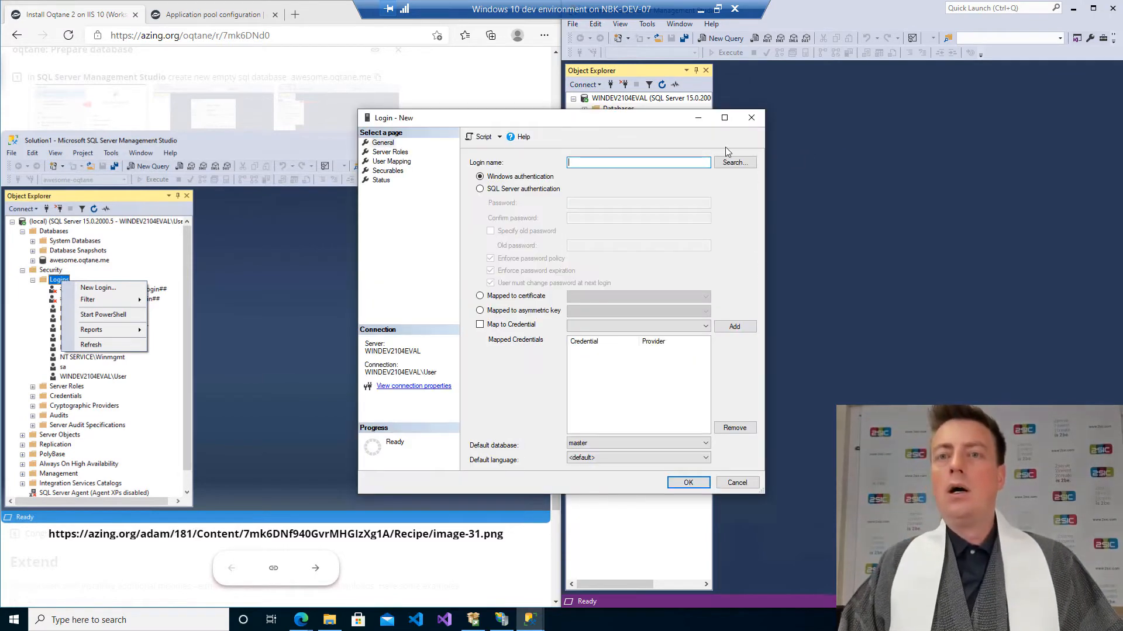
pyautogui.moveTo(691, 120); pyautogui.dragTo(988, 136)
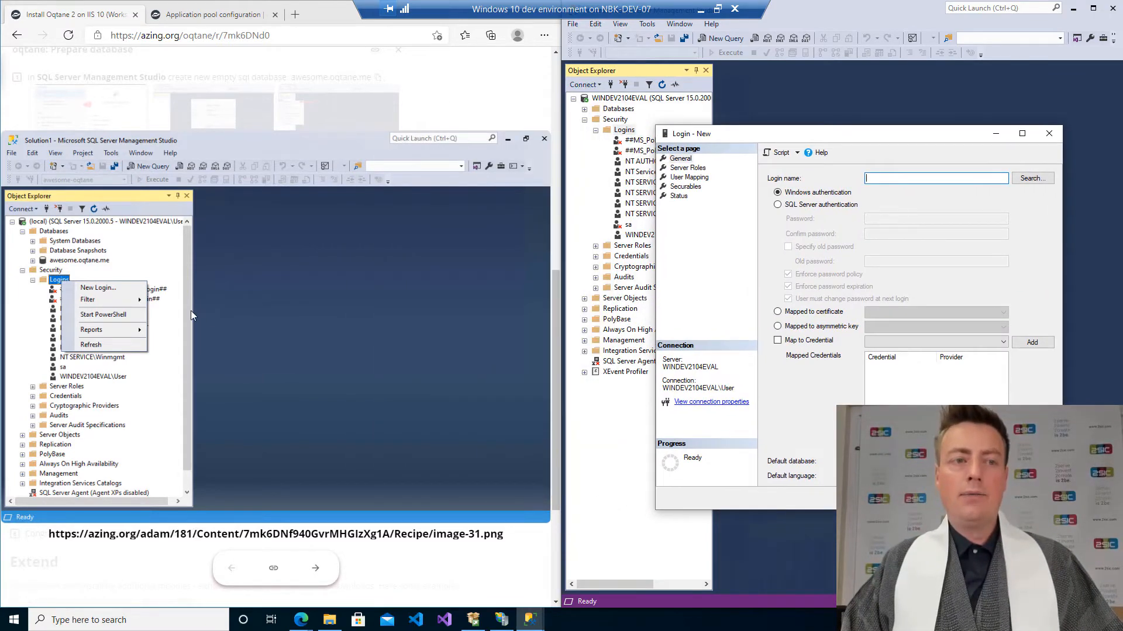
pyautogui.click(262, 306)
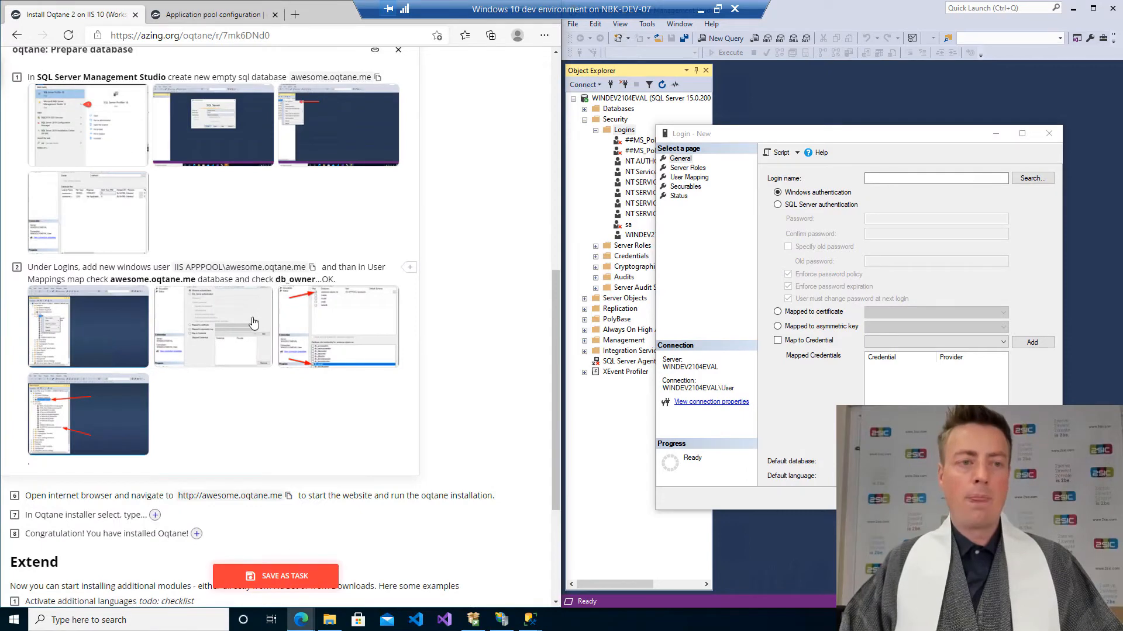
pyautogui.click(253, 323)
pyautogui.click(930, 177)
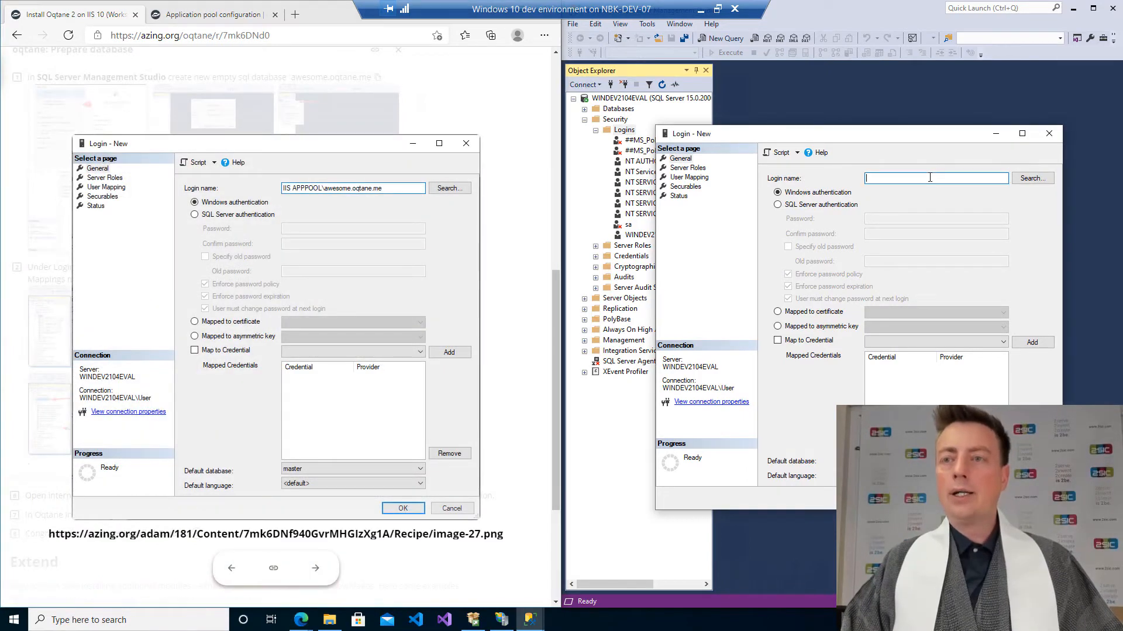
pyautogui.write('IIS APPPOOL\\awesome.oqtane.me')
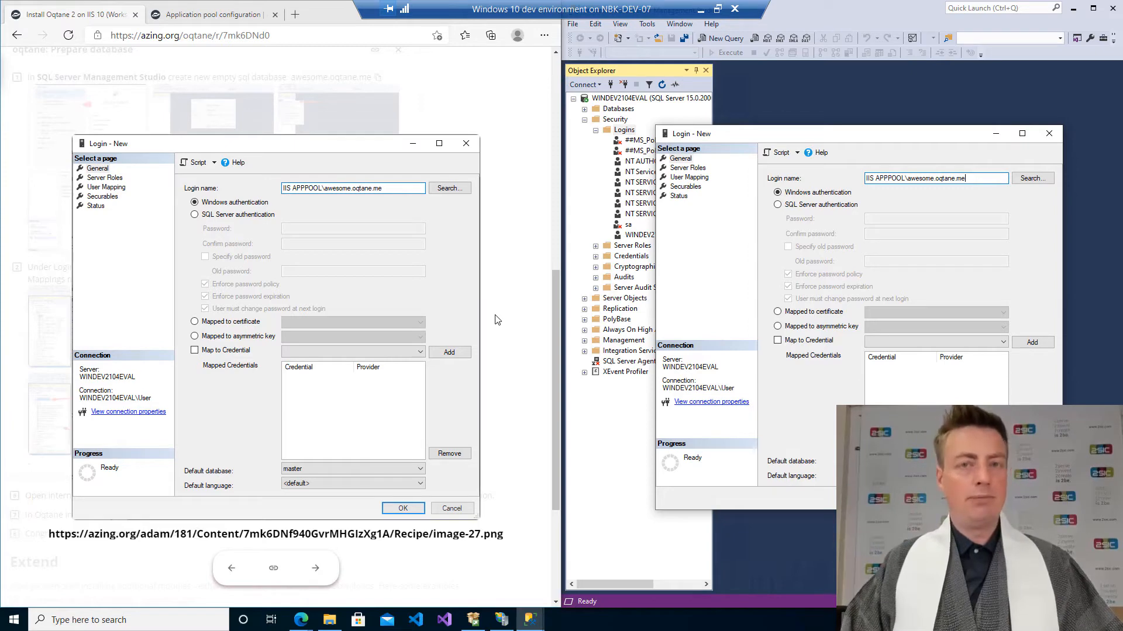
# Map the new login to the awesome.oqtane.me database with the db_owner role and create the login.
pyautogui.click(483, 263)
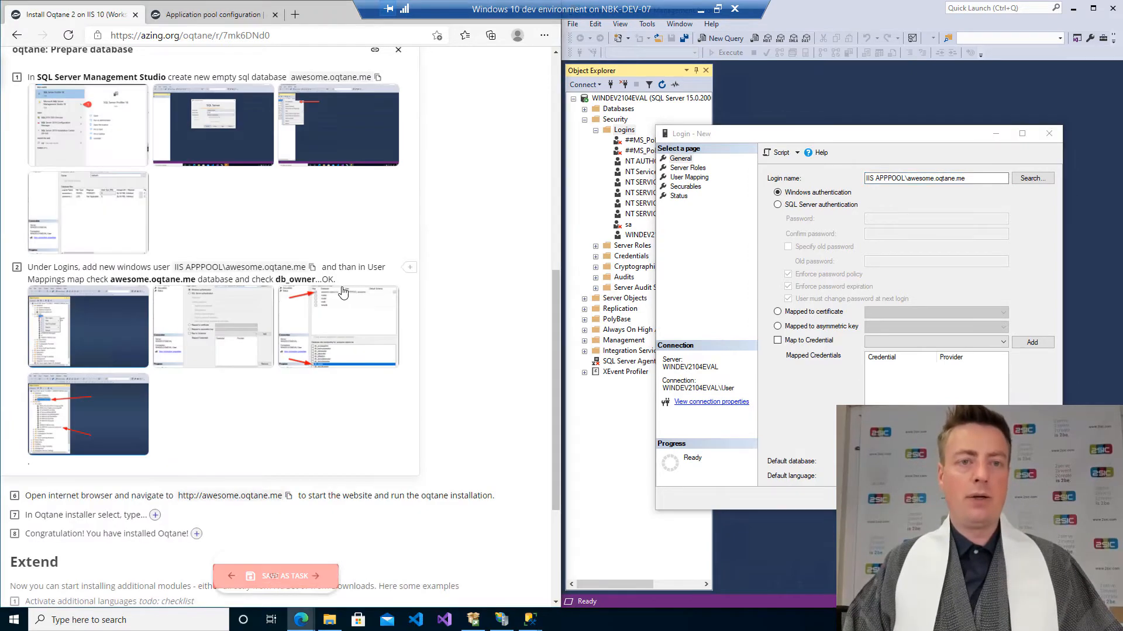
pyautogui.click(341, 326)
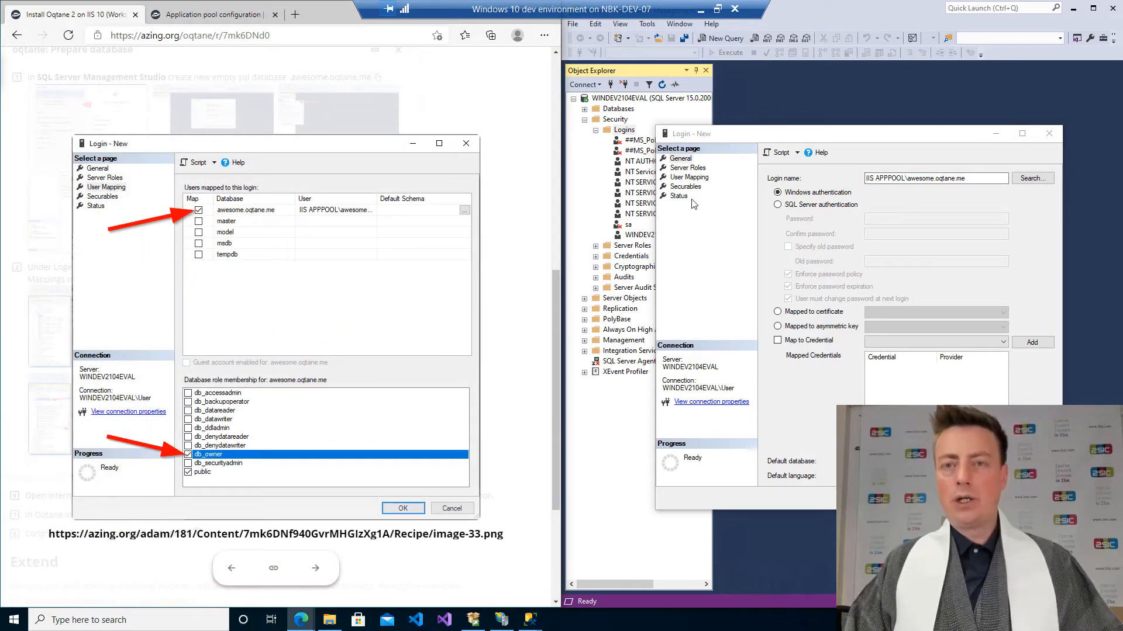
pyautogui.click(690, 178)
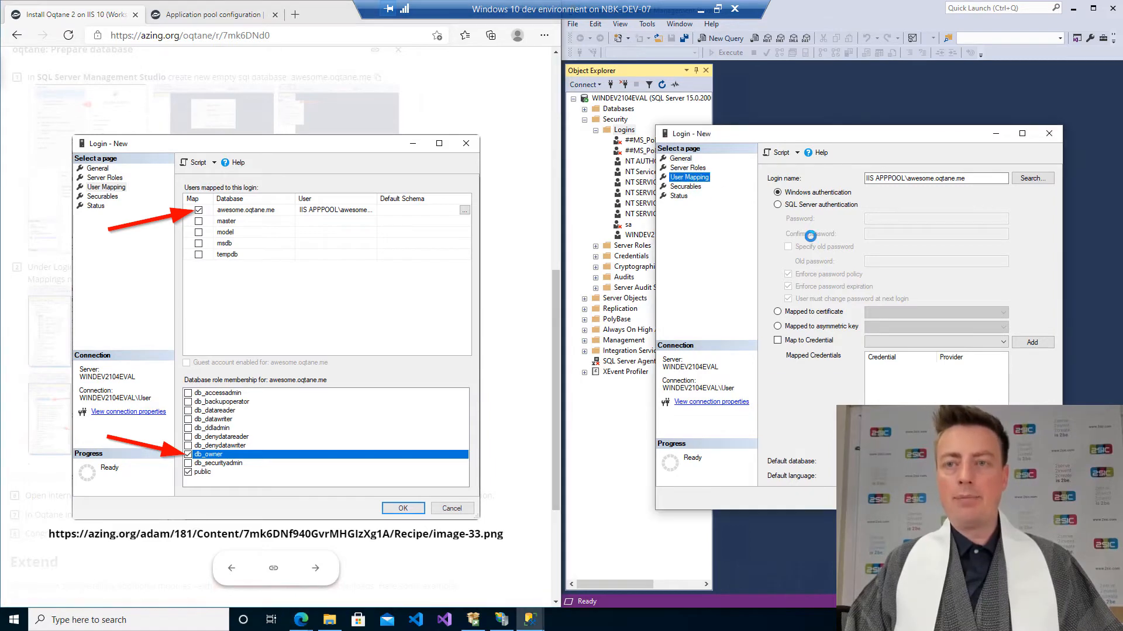
pyautogui.click(781, 200)
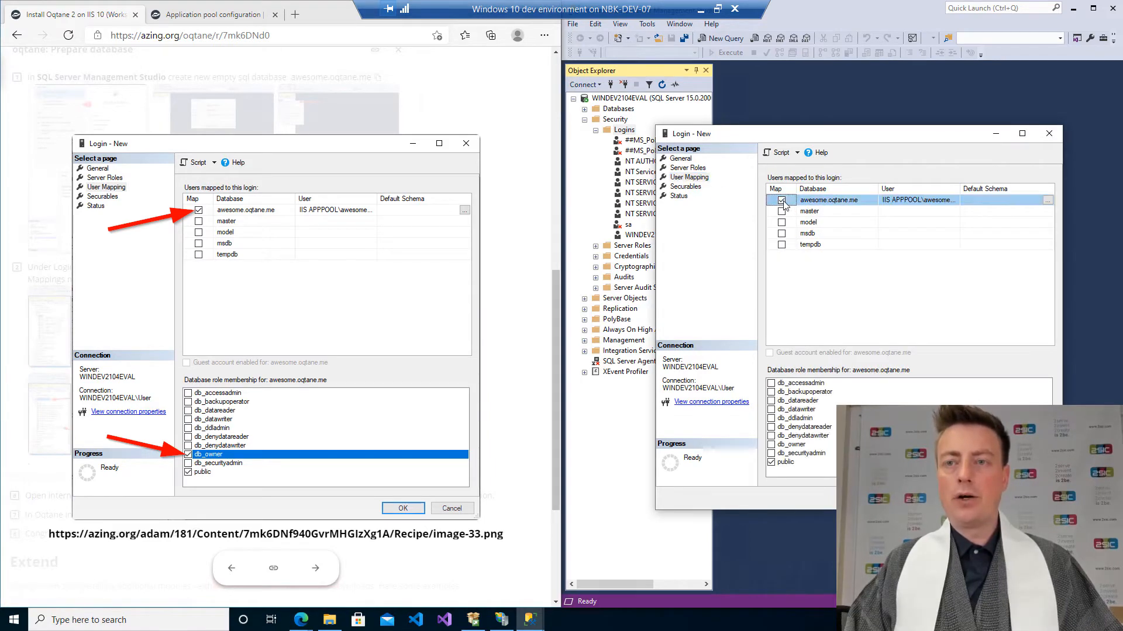
pyautogui.click(771, 445)
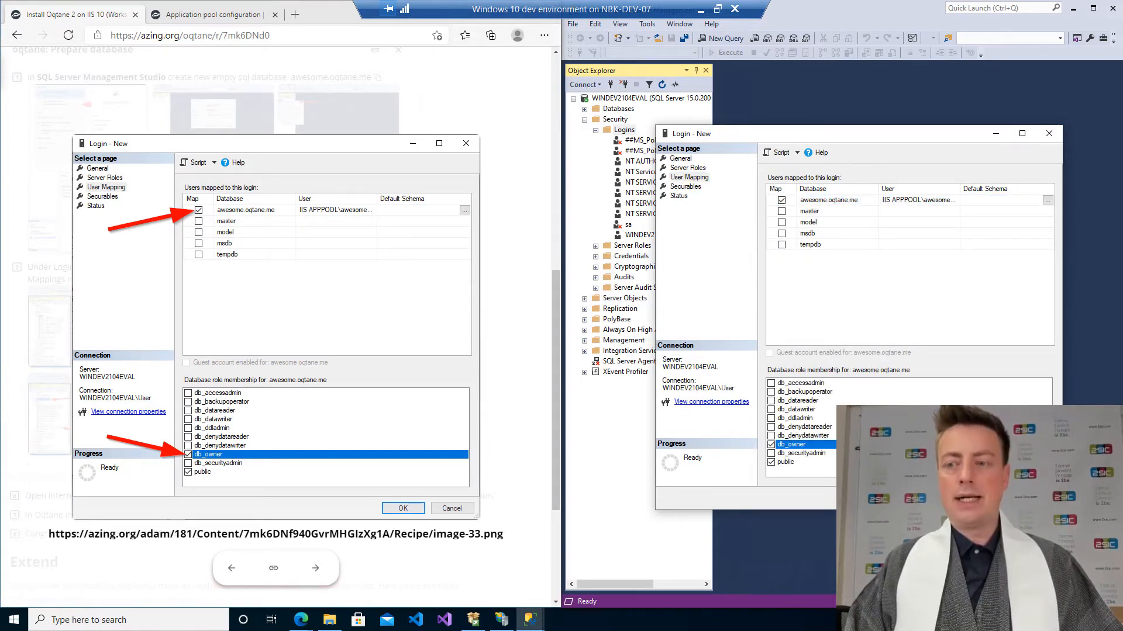
pyautogui.press('Return')
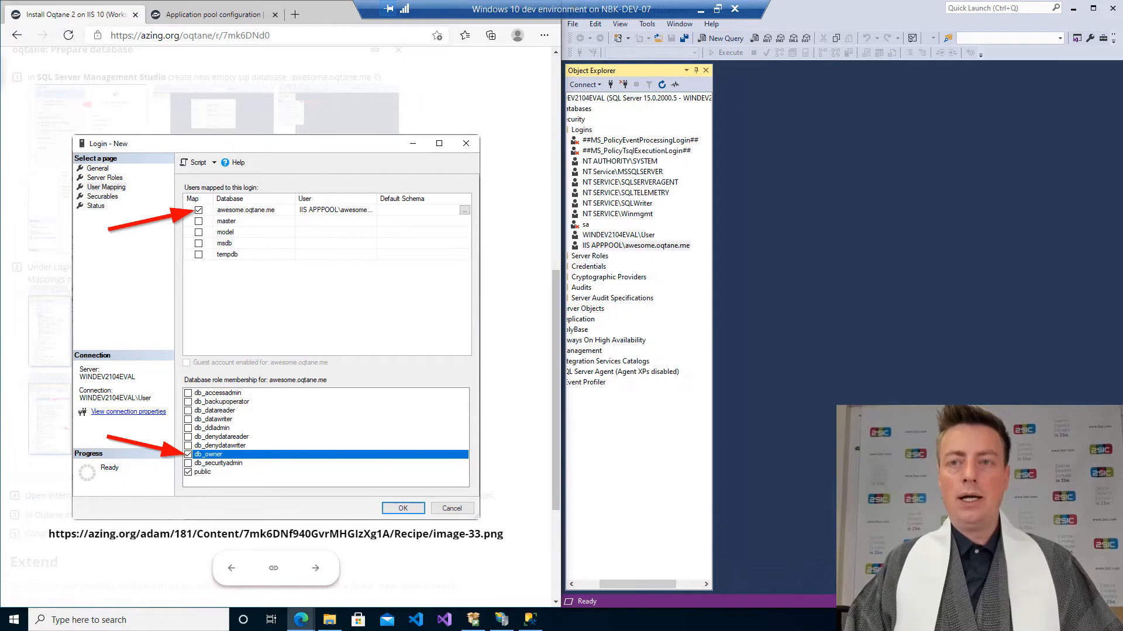
# Review the final login instruction screenshot and collapse the Prepare database section of the recipe.
pyautogui.click(505, 289)
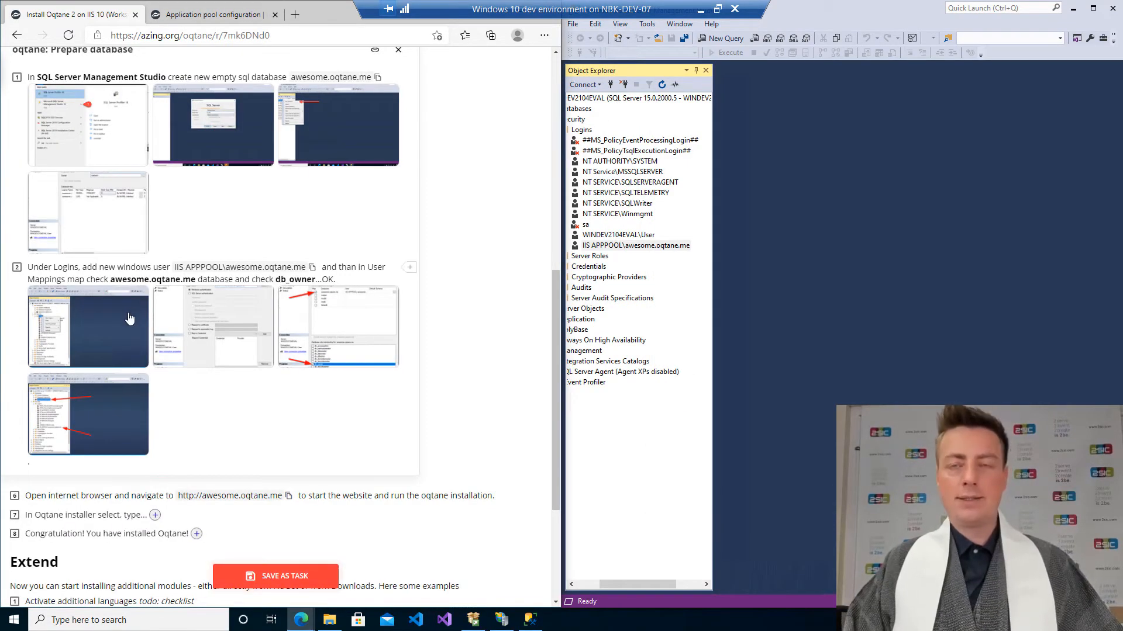
pyautogui.click(95, 417)
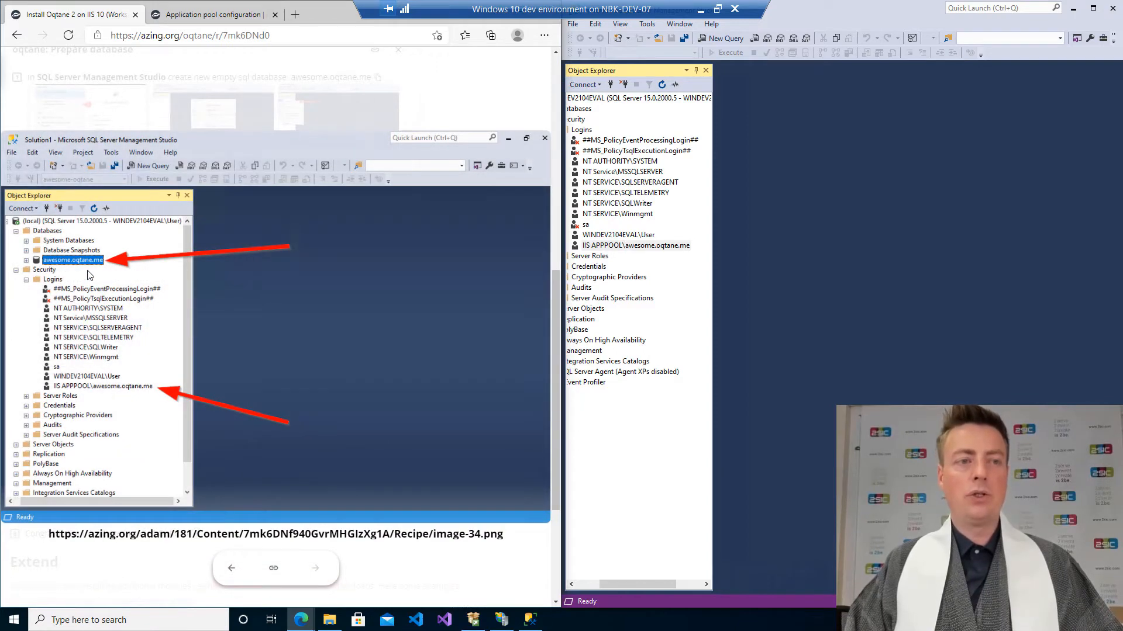
pyautogui.click(187, 113)
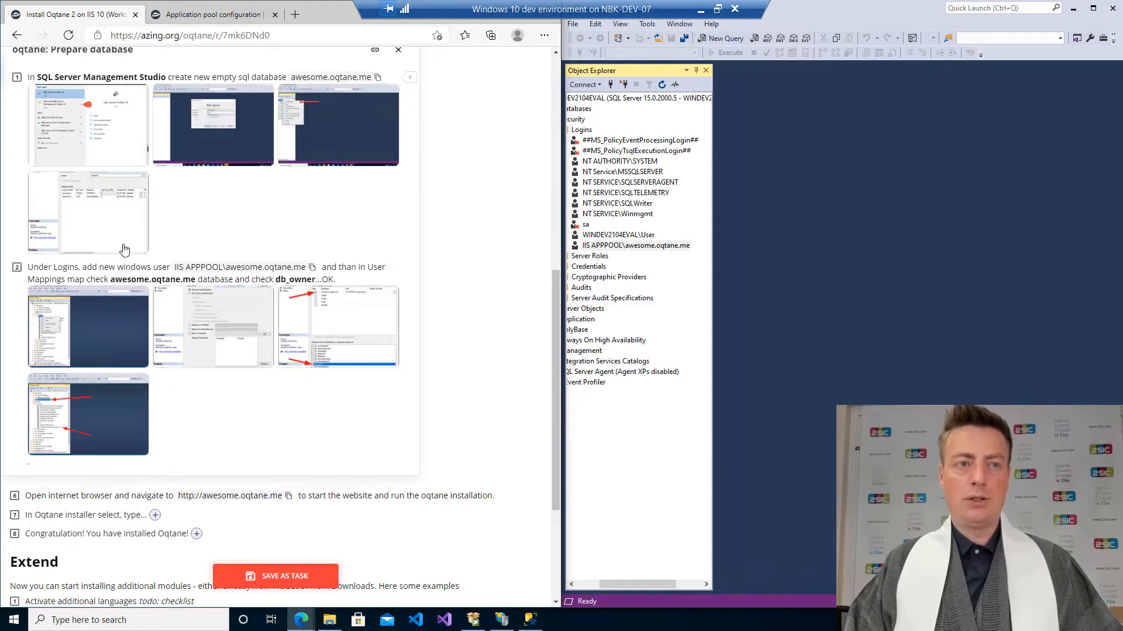
pyautogui.scroll(7, 124, 250)
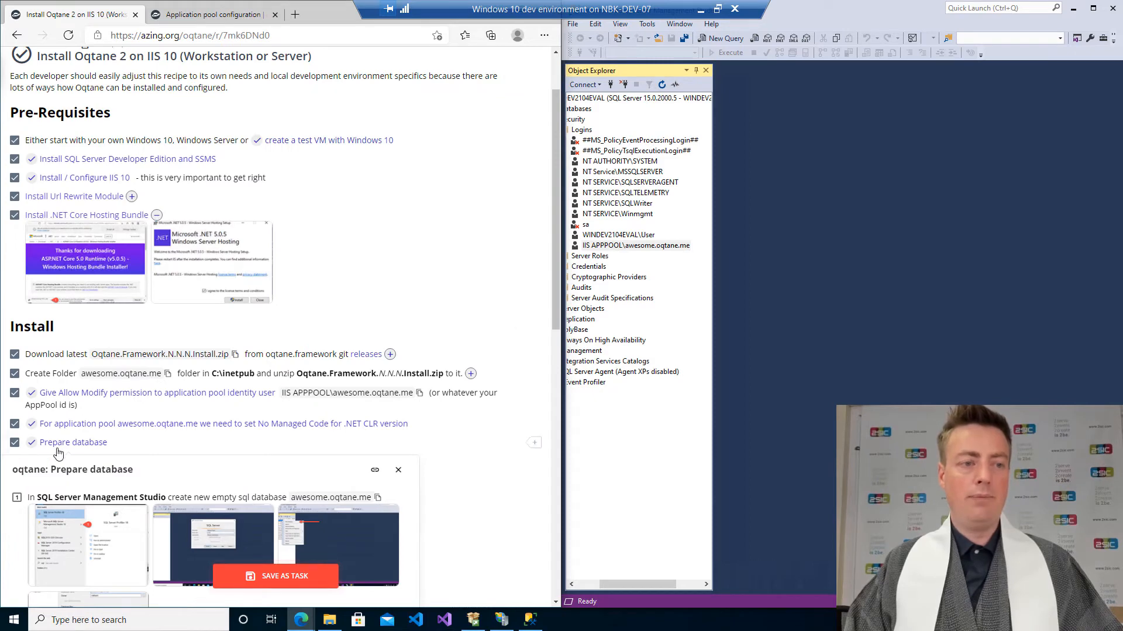
pyautogui.click(57, 449)
pyautogui.scroll(-3, 88, 427)
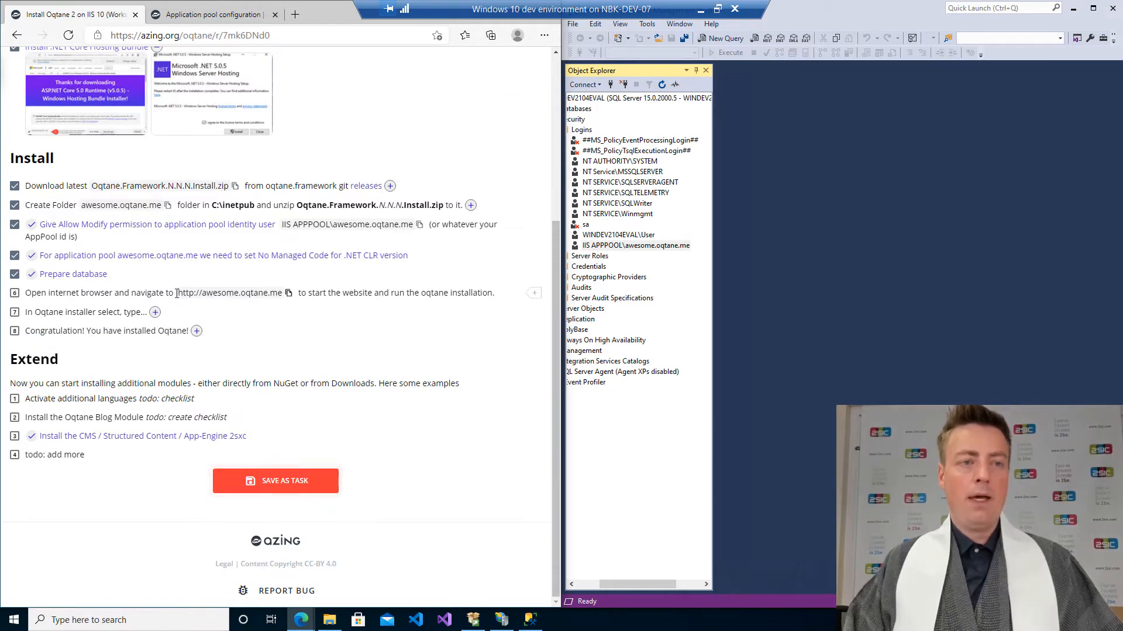
pyautogui.moveTo(179, 293); pyautogui.dragTo(272, 293)
pyautogui.hotkey('ctrl', 'c')
pyautogui.hotkey('ctrl', 'n')
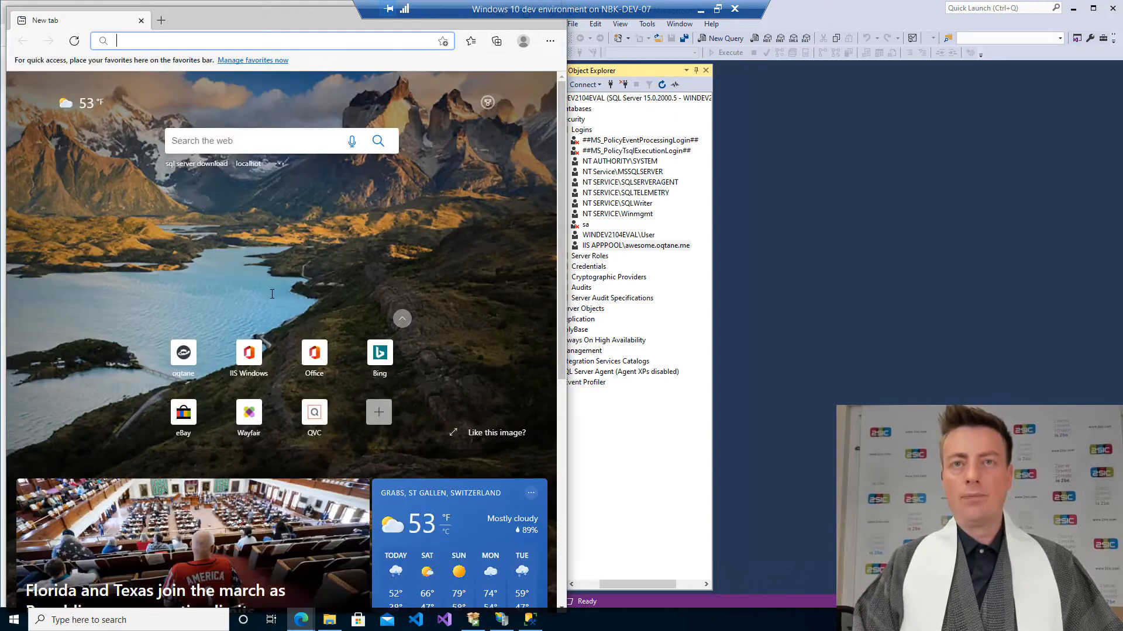
pyautogui.press('super+Right')
pyautogui.hotkey('ctrl', 'v')
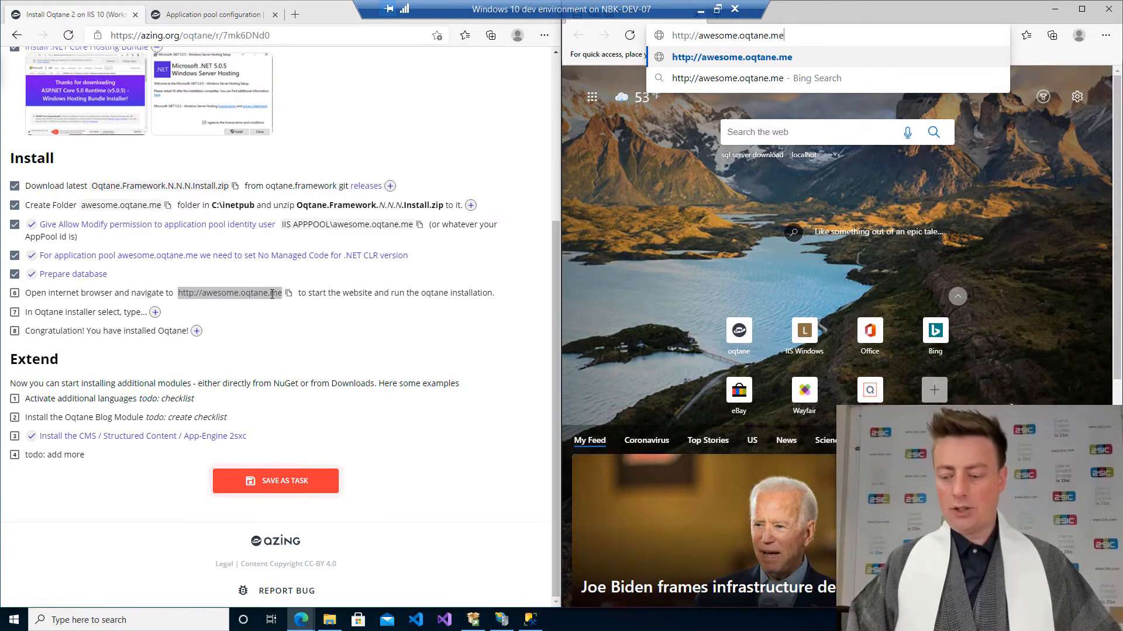
pyautogui.press('Return')
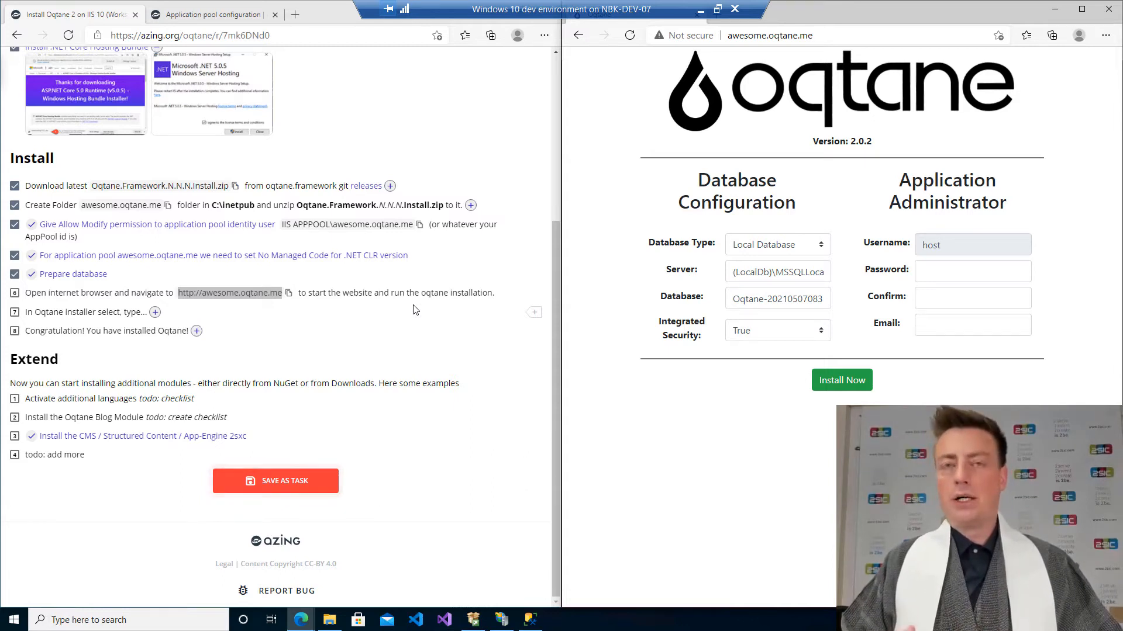
# Set the Oqtane installer's Database Type to SQL Server.
pyautogui.click(763, 244)
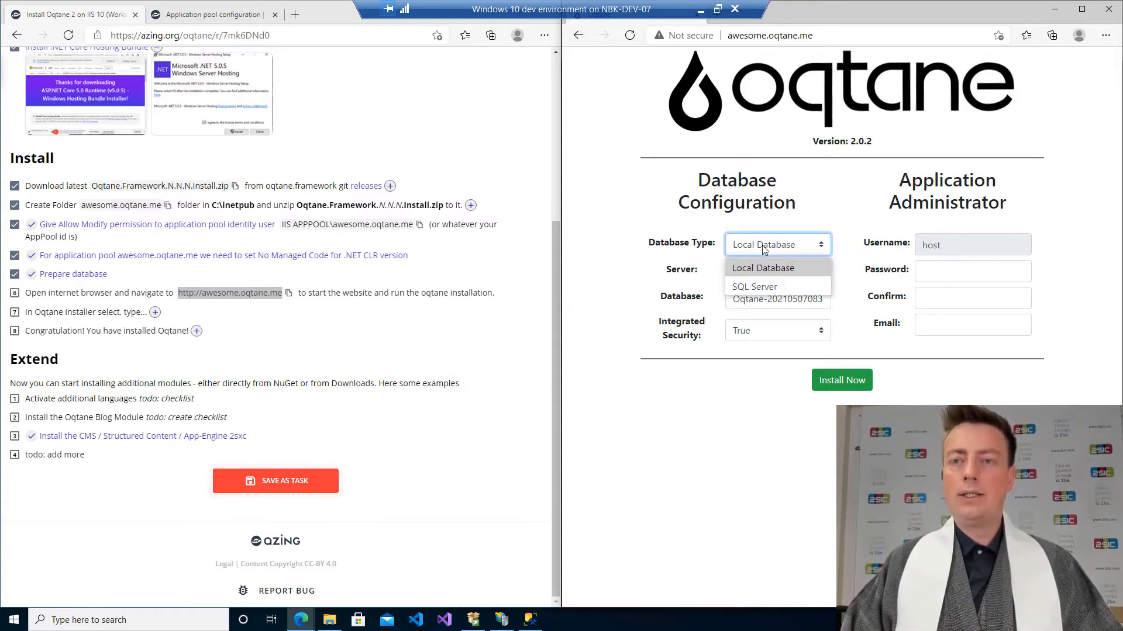
pyautogui.click(765, 289)
pyautogui.click(770, 275)
pyautogui.tripleClick(770, 274)
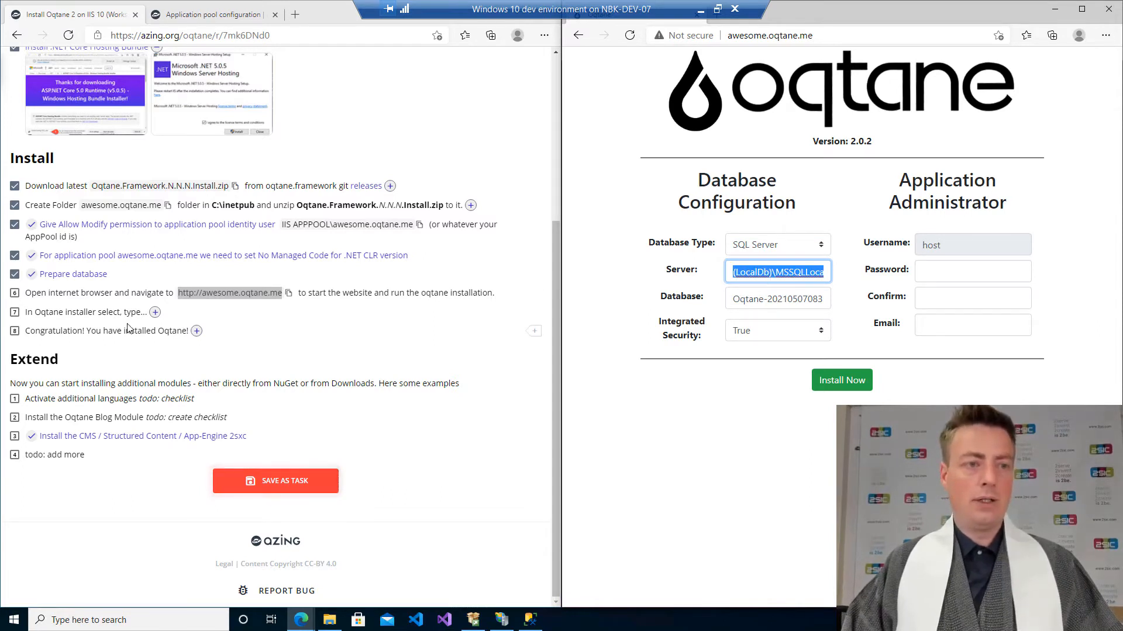
# Tick the navigate-to-site step in the recipe checklist and expand the installer step's instructions and screenshot.
pyautogui.click(14, 294)
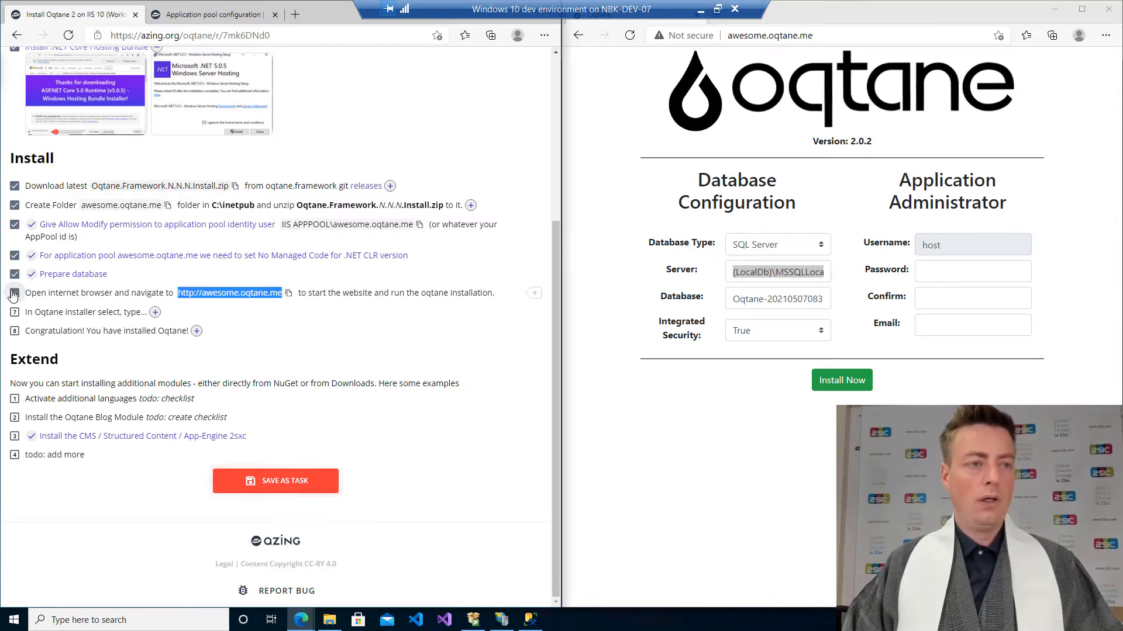
pyautogui.click(16, 294)
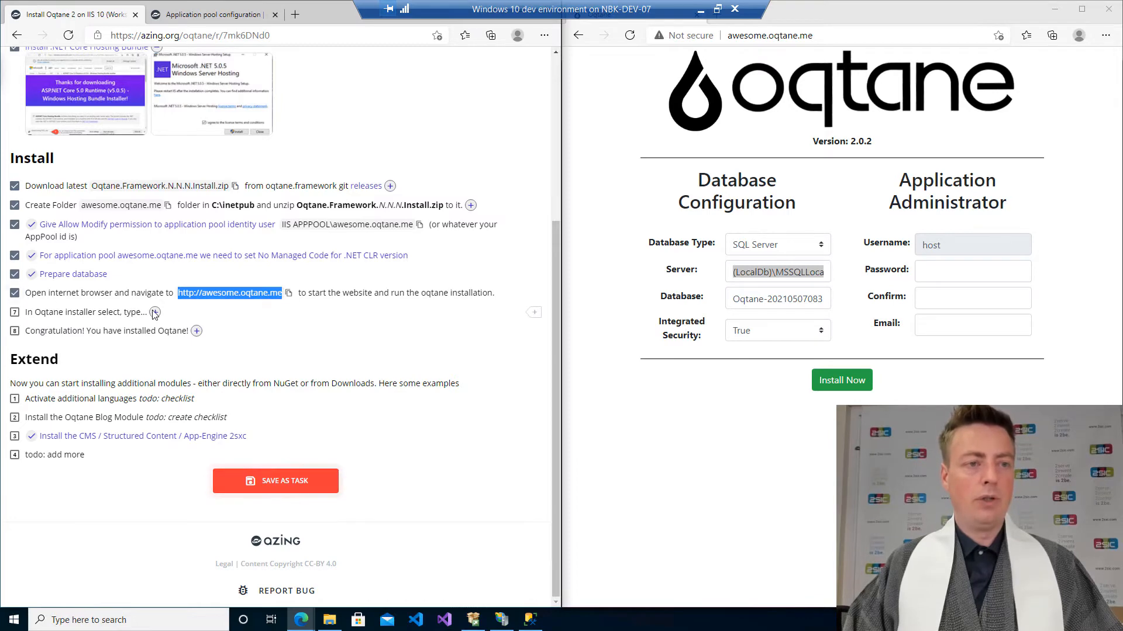
pyautogui.click(155, 312)
pyautogui.scroll(-1, 193, 323)
pyautogui.click(85, 380)
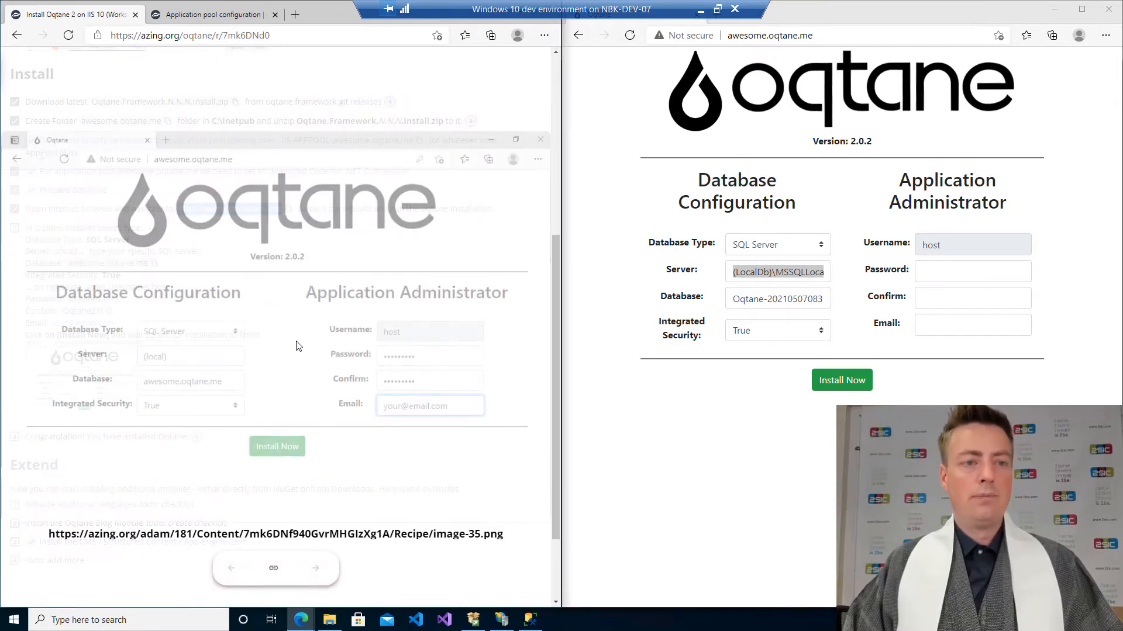
# Set the installer's Server field to (local).
pyautogui.click(776, 275)
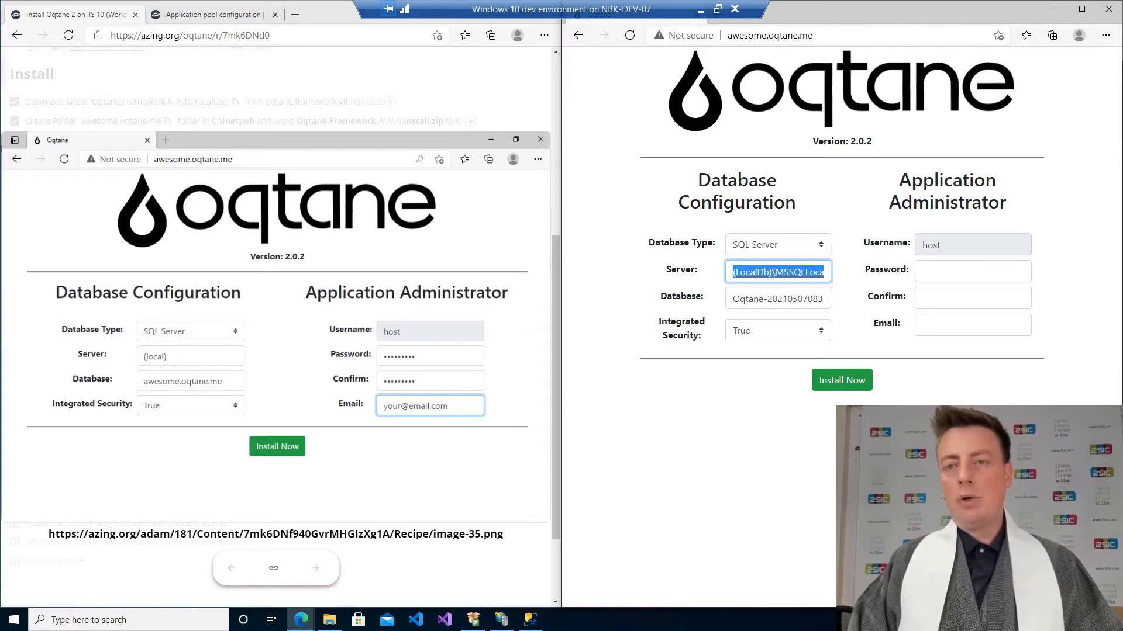
pyautogui.click(770, 272)
pyautogui.hotkey('ctrl', 'shift', 'Left')
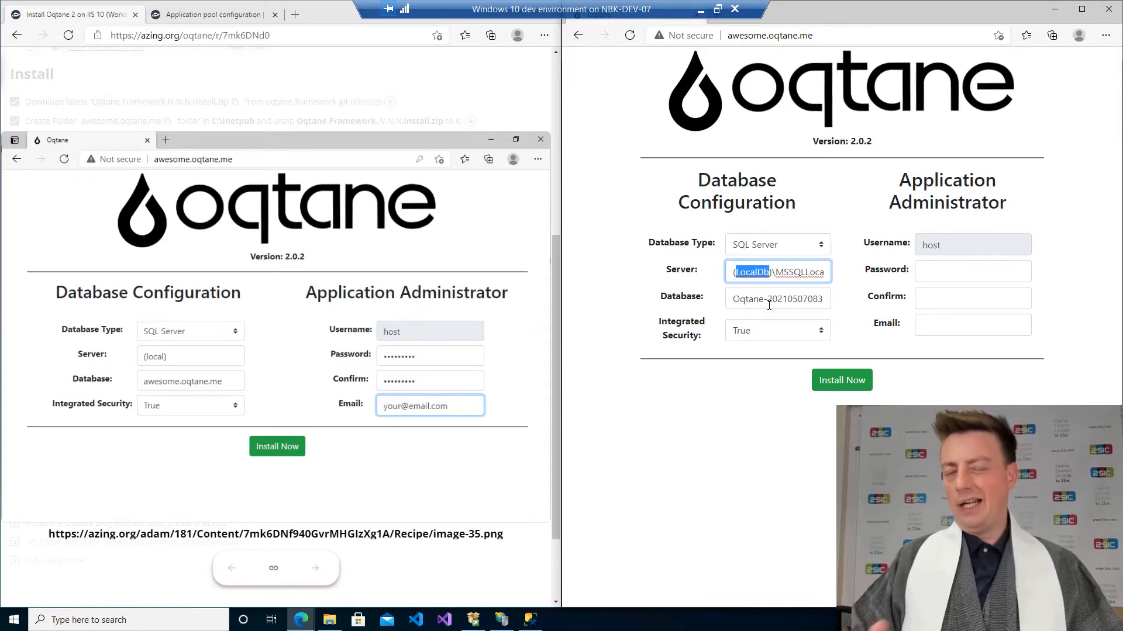
pyautogui.press('Home')
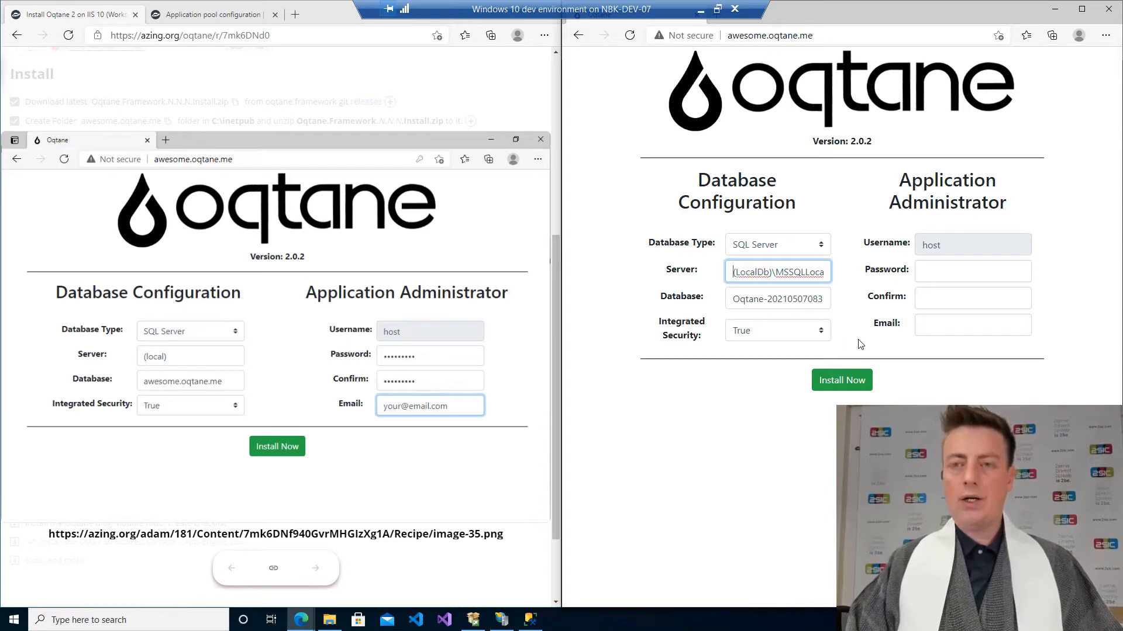
pyautogui.hotkey('shift', 'End')
pyautogui.write('(local)')
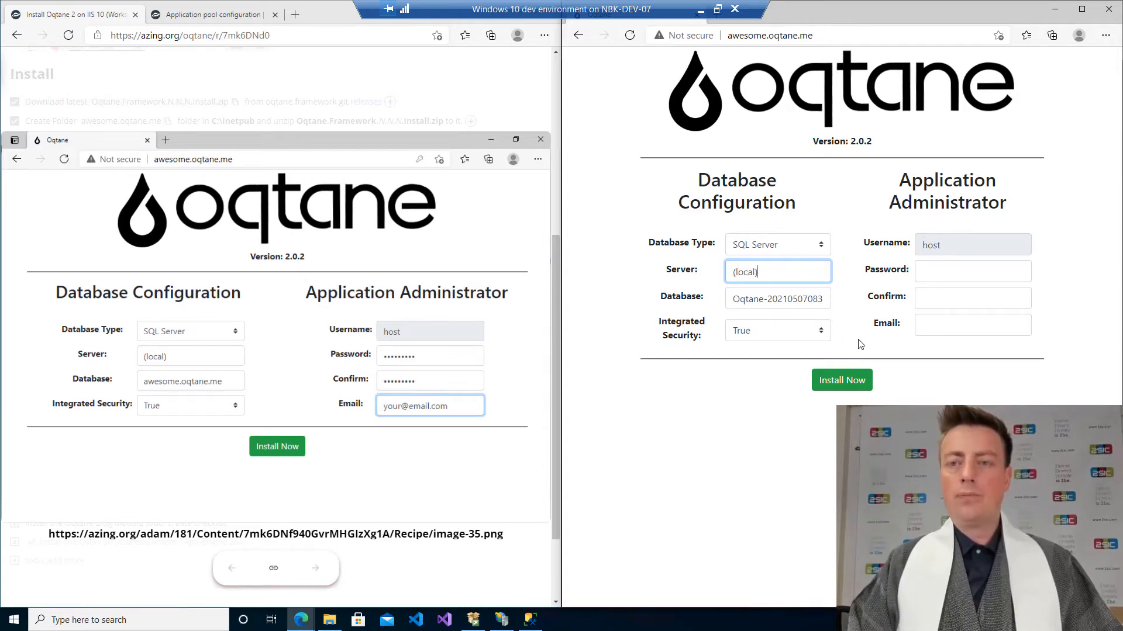
# Set the installer's Database field to awesome.oqtane.me.
pyautogui.press('Tab')
pyautogui.write('//awesome.oqtane.me')
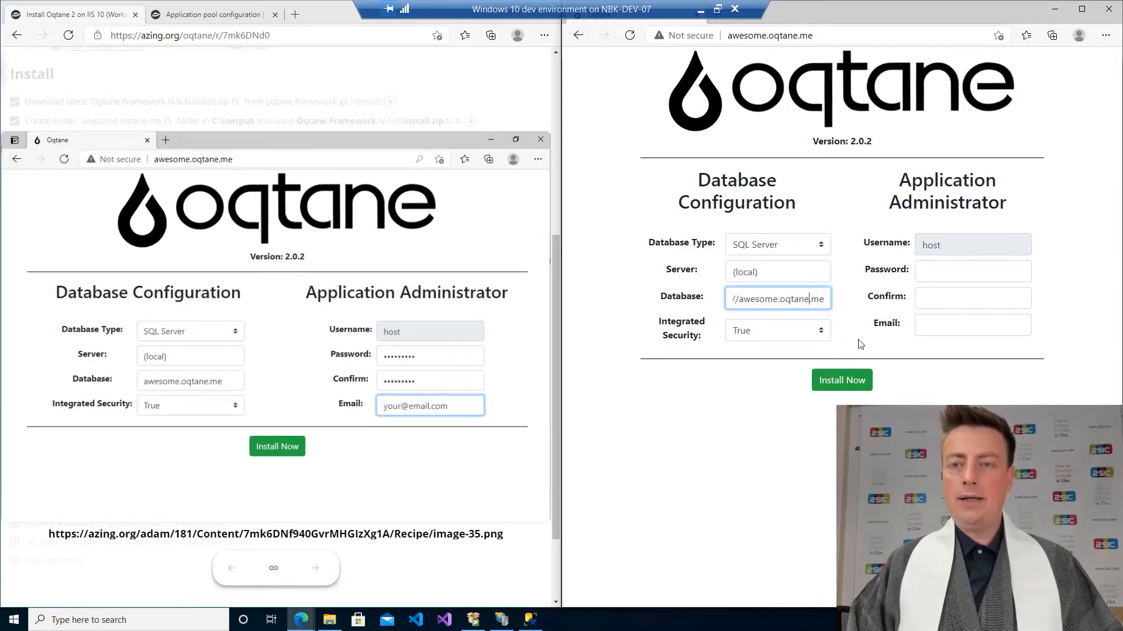
pyautogui.hotkey('ctrl', 'Left')
pyautogui.hotkey('shift', 'Home')
pyautogui.press('BackSpace')
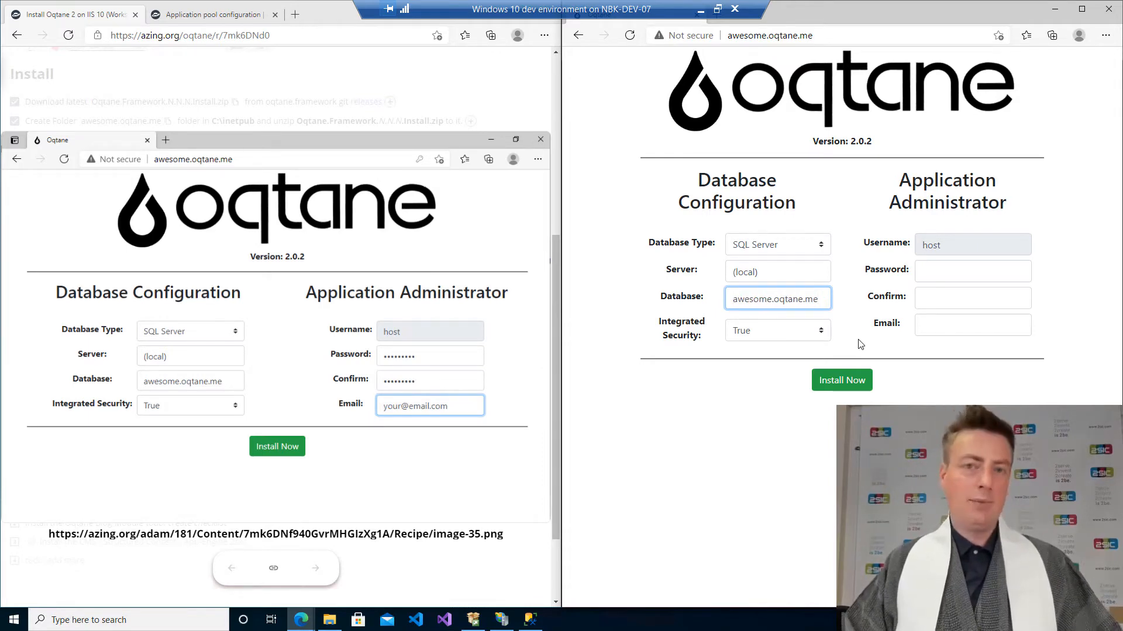
pyautogui.press('End')
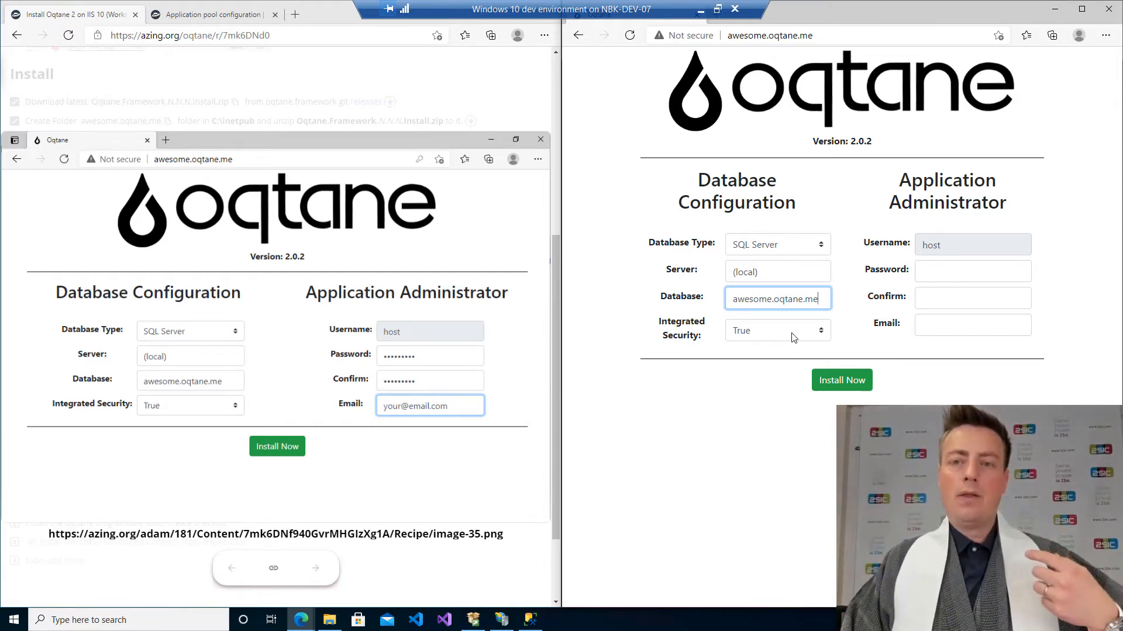
# Copy the administrator password from the recipe and paste it into the installer's Password and Confirm fields.
pyautogui.click(393, 120)
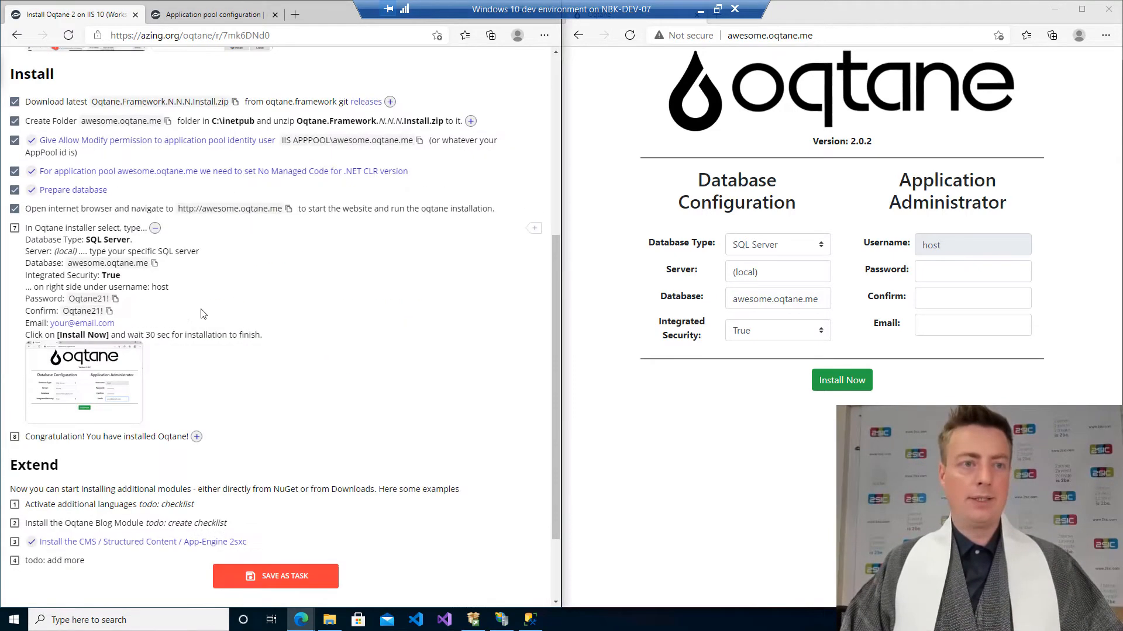
pyautogui.click(115, 299)
pyautogui.click(957, 271)
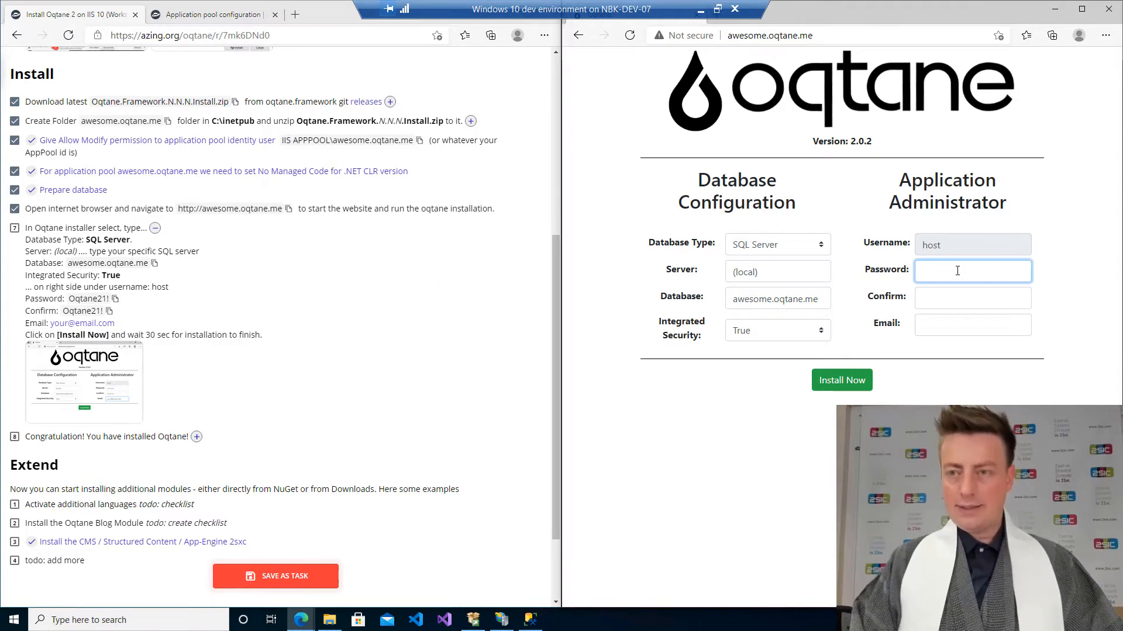
pyautogui.hotkey('ctrl', 'v')
pyautogui.press('Tab')
pyautogui.hotkey('ctrl', 'v')
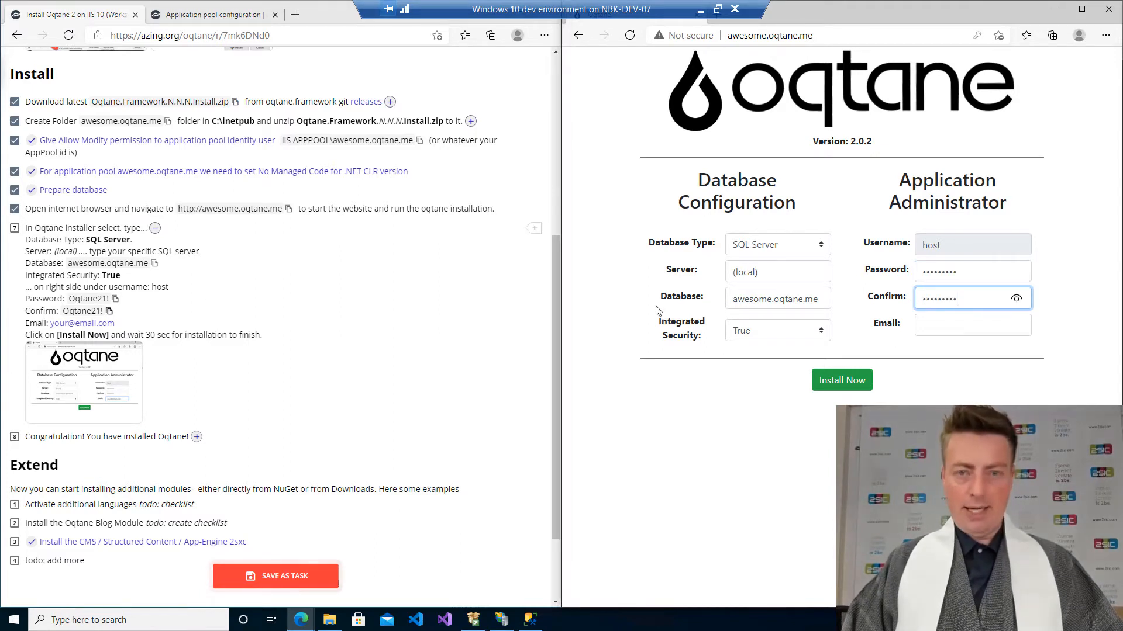
# Fill in the administrator e-mail address and start the installation.
pyautogui.click(928, 326)
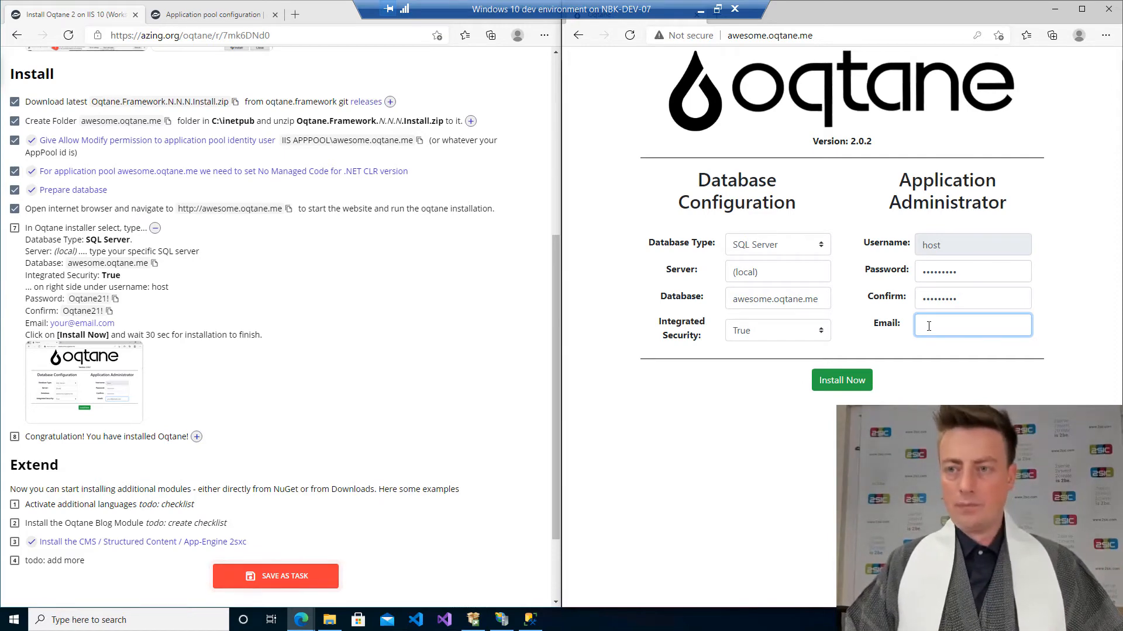
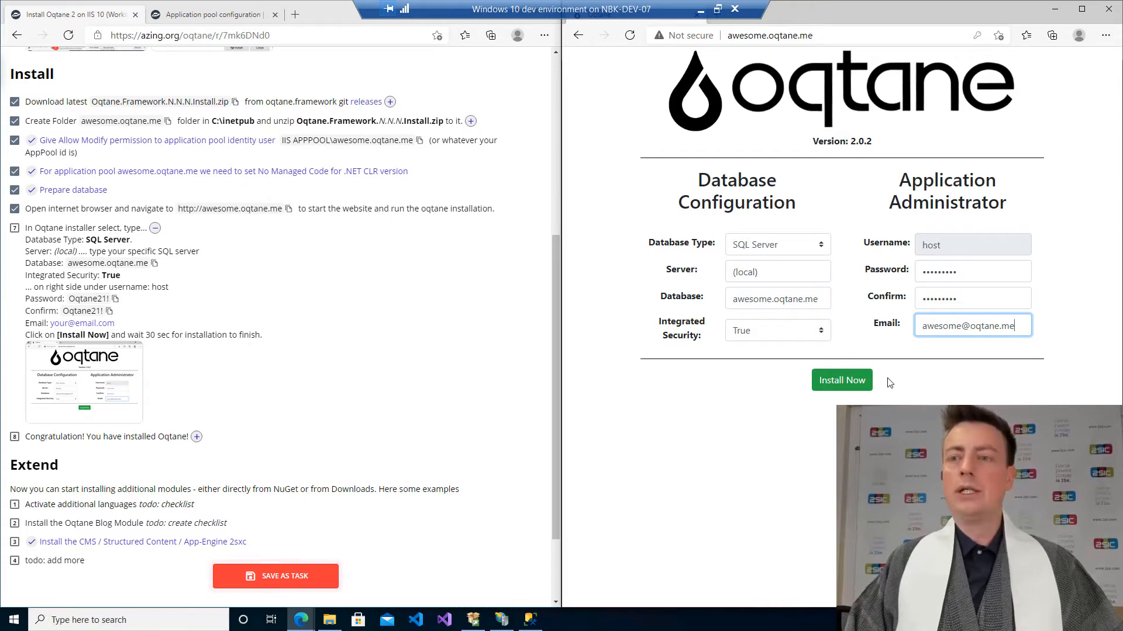
pyautogui.click(857, 384)
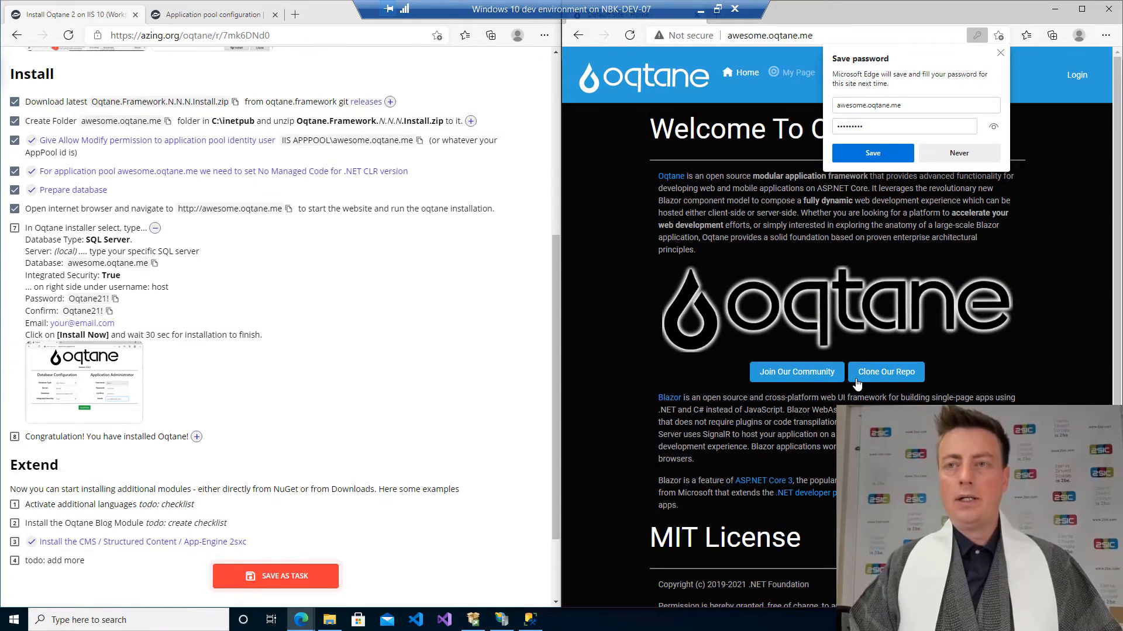
# Dismiss the browser's save-password offer and log in to the new site as host with the administrator password.
pyautogui.click(1000, 53)
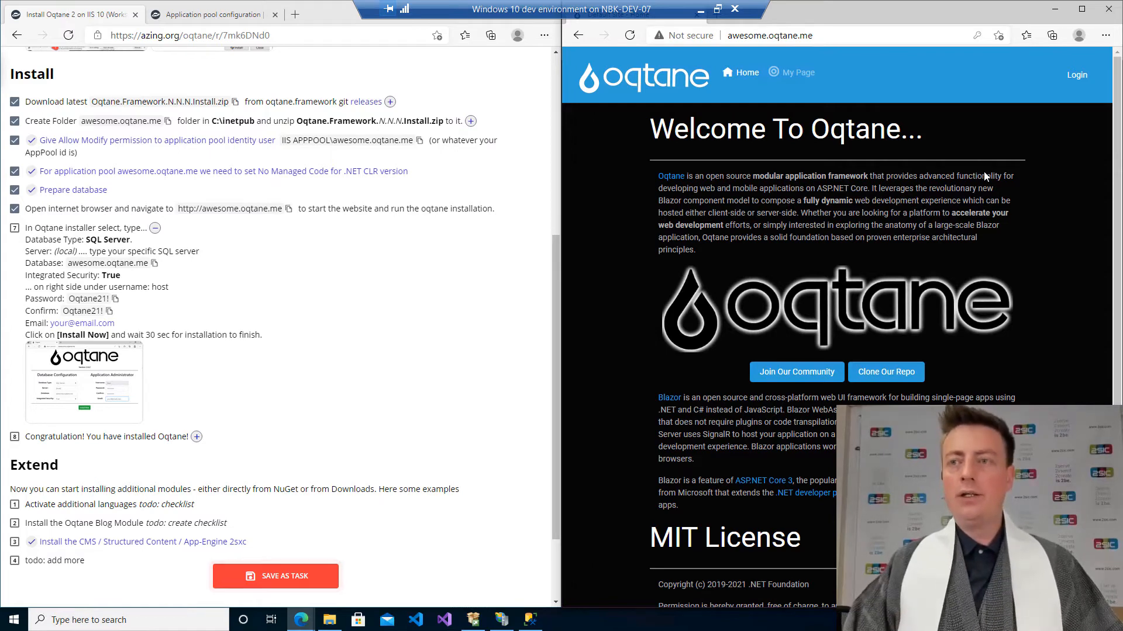
pyautogui.click(1075, 75)
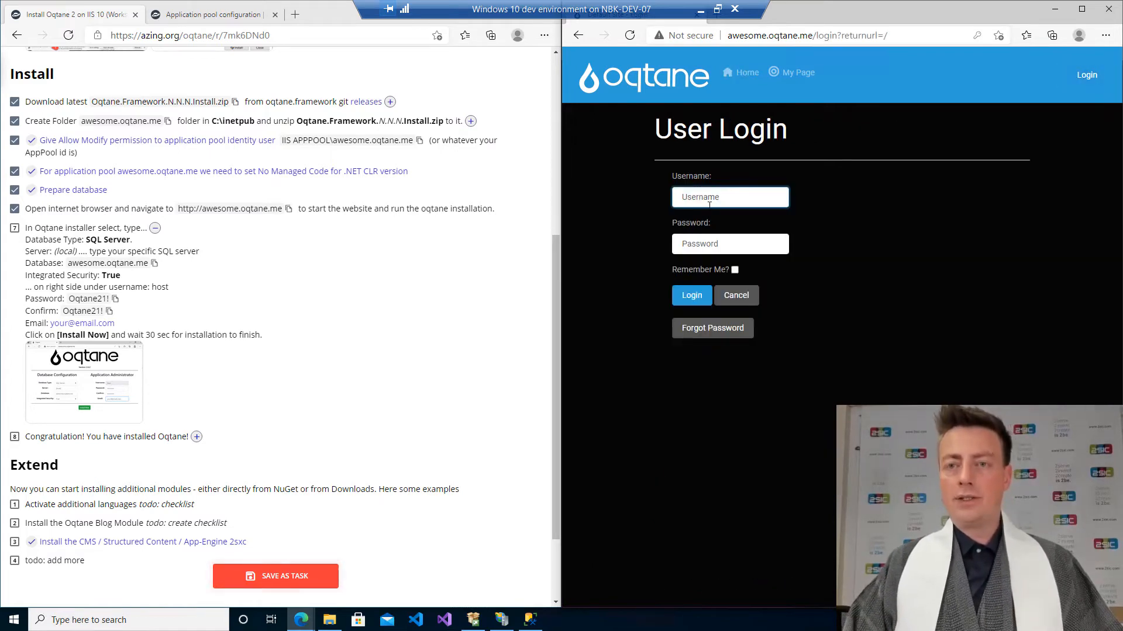
pyautogui.write('host')
pyautogui.press('Tab')
pyautogui.write('Oqtane21!')
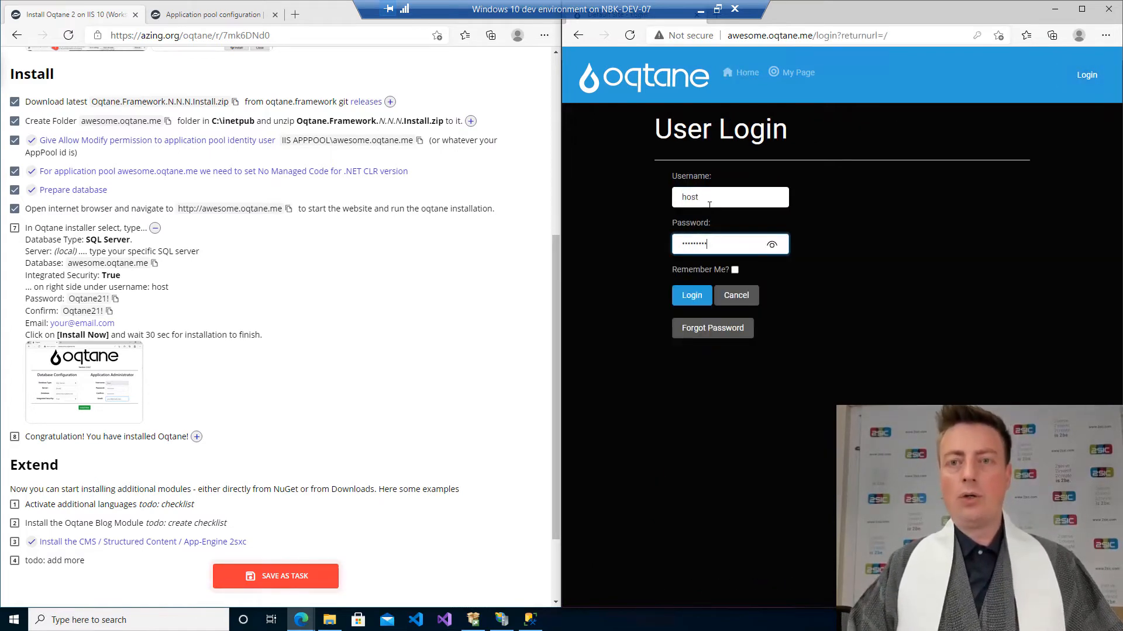
pyautogui.click(692, 296)
# Switch the page to edit mode and append 234234 to the Welcome module's title in its settings.
pyautogui.click(964, 171)
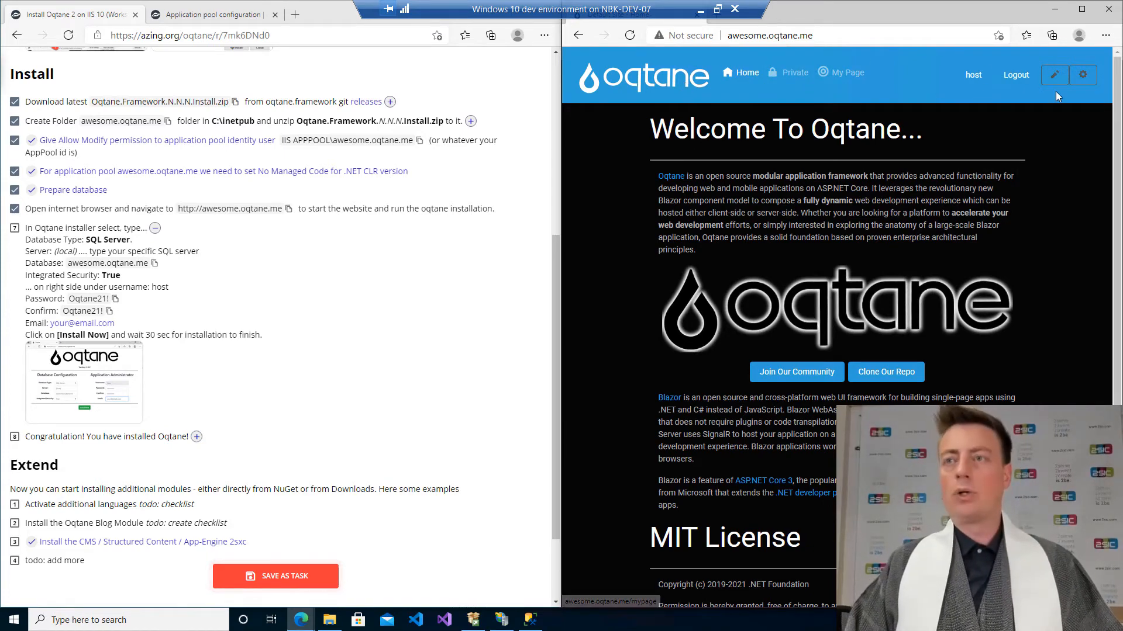
pyautogui.click(1053, 76)
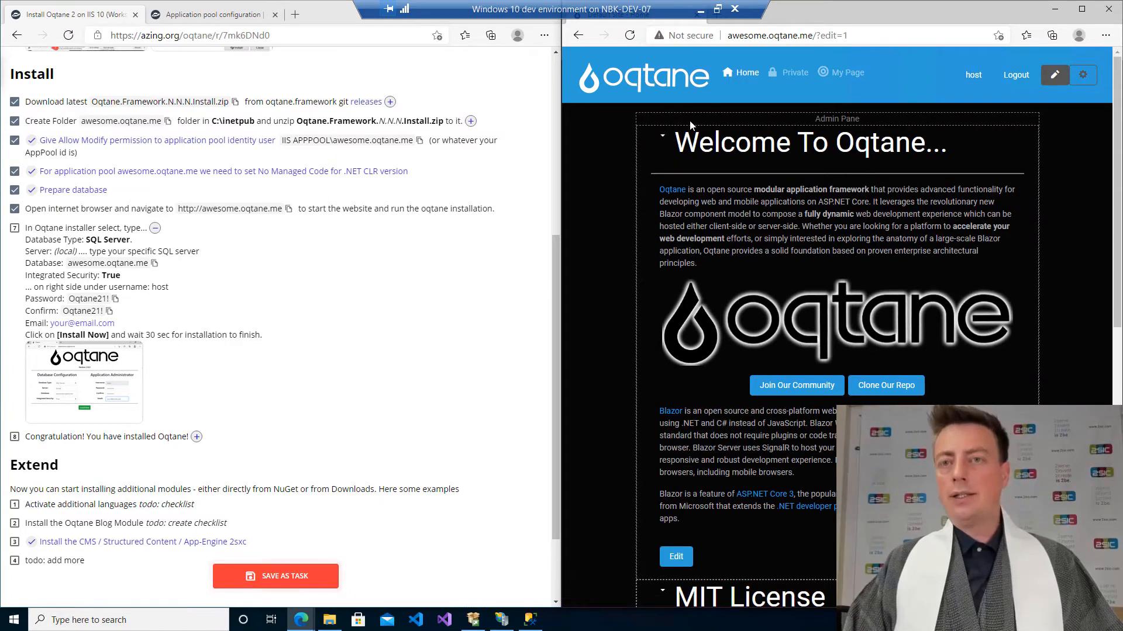
pyautogui.click(663, 136)
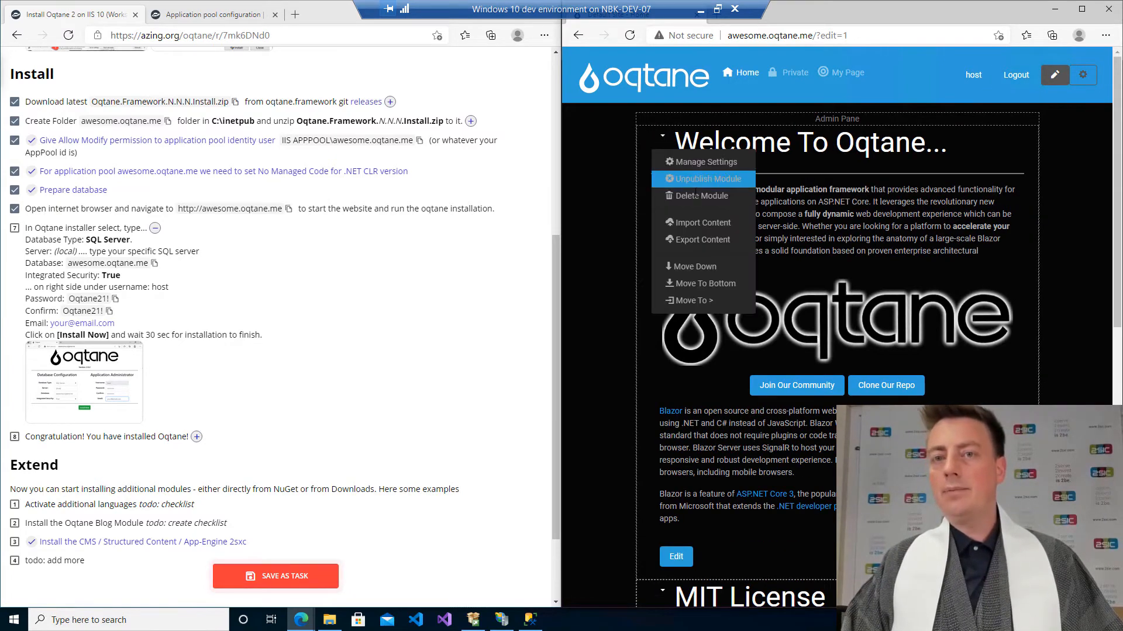
pyautogui.click(696, 167)
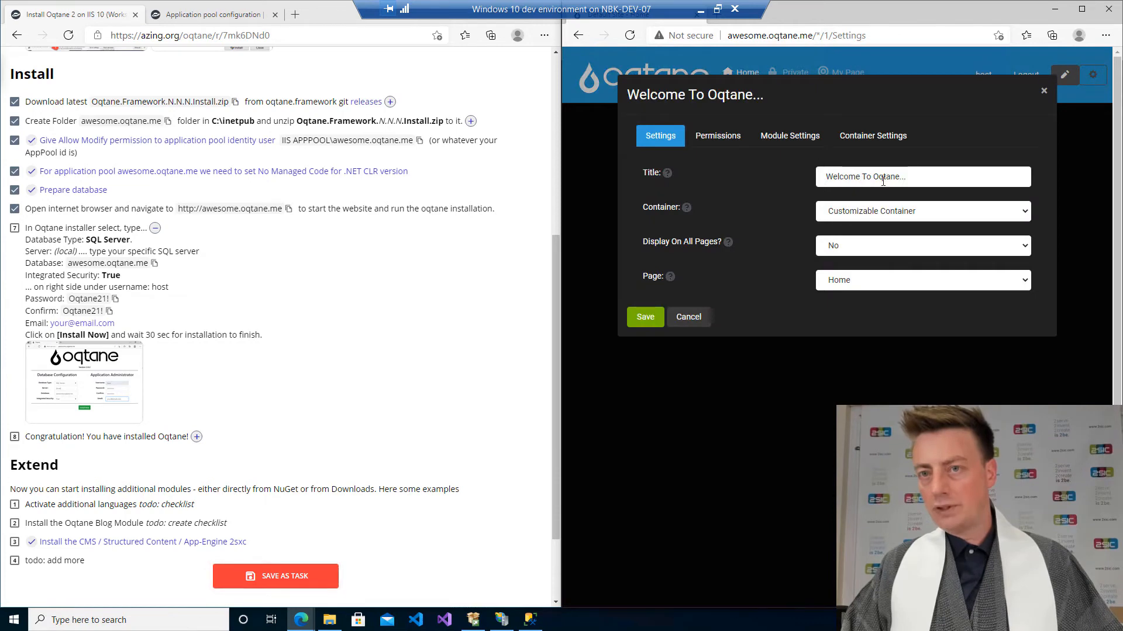
pyautogui.click(922, 182)
pyautogui.write('234234')
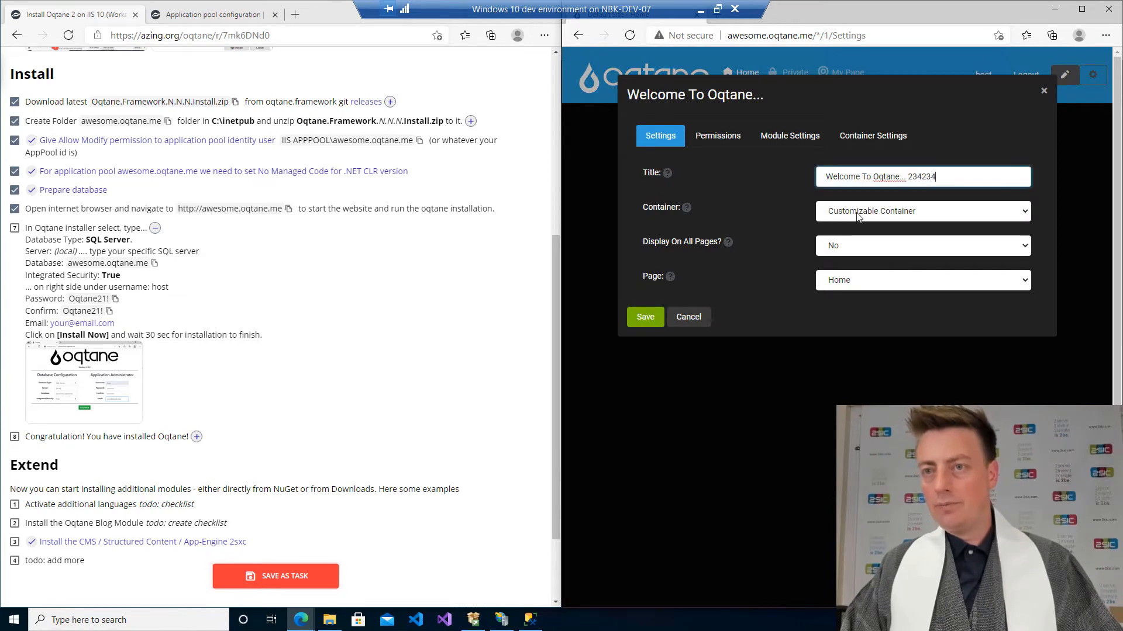
pyautogui.click(655, 318)
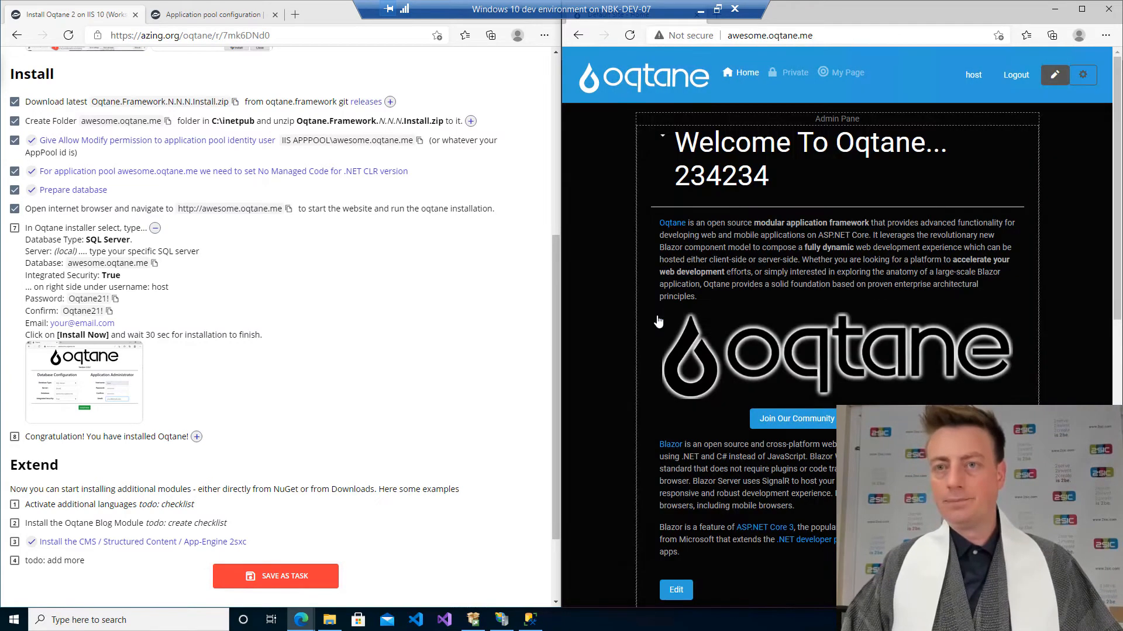
# Edit the Welcome module's HTML text to insert the word awesome! into its first sentence and save it.
pyautogui.click(676, 590)
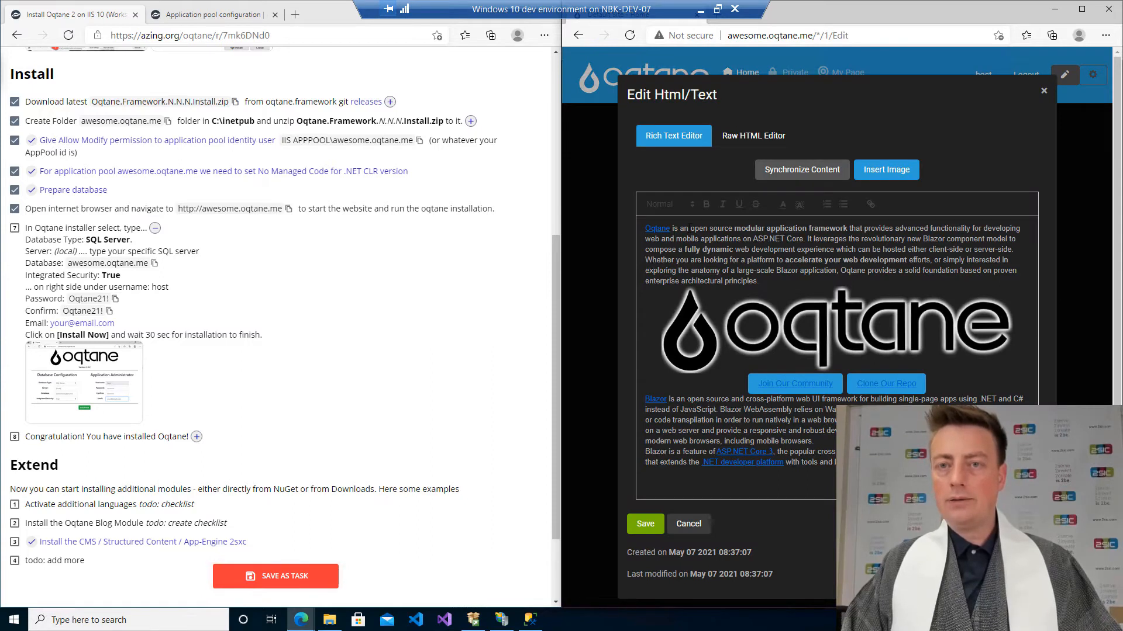
pyautogui.write('awesome!')
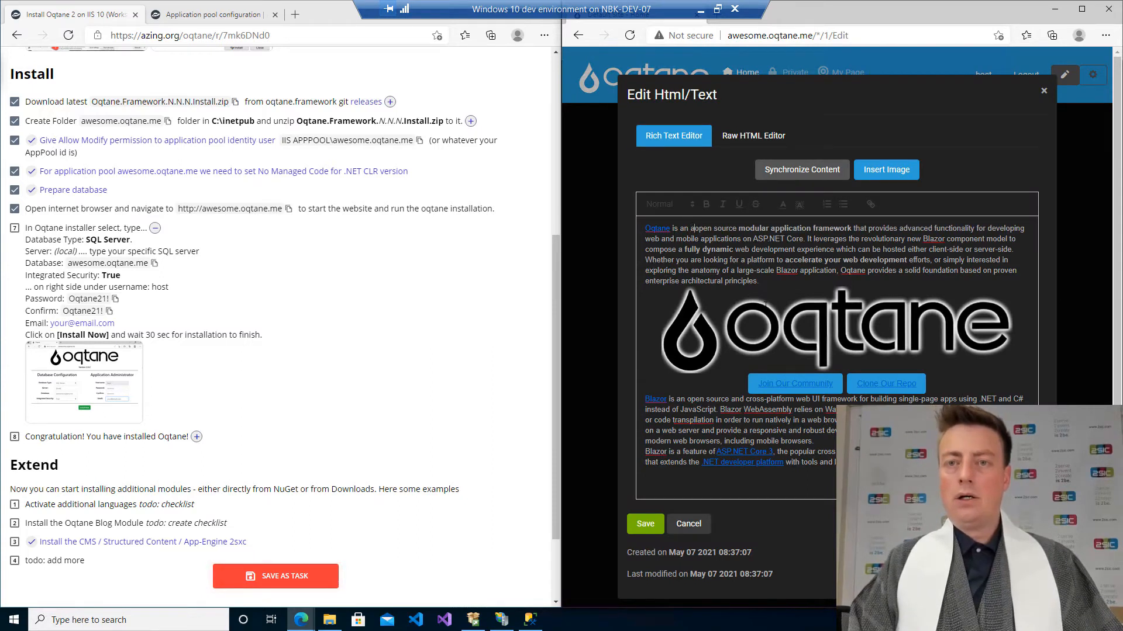
pyautogui.click(645, 524)
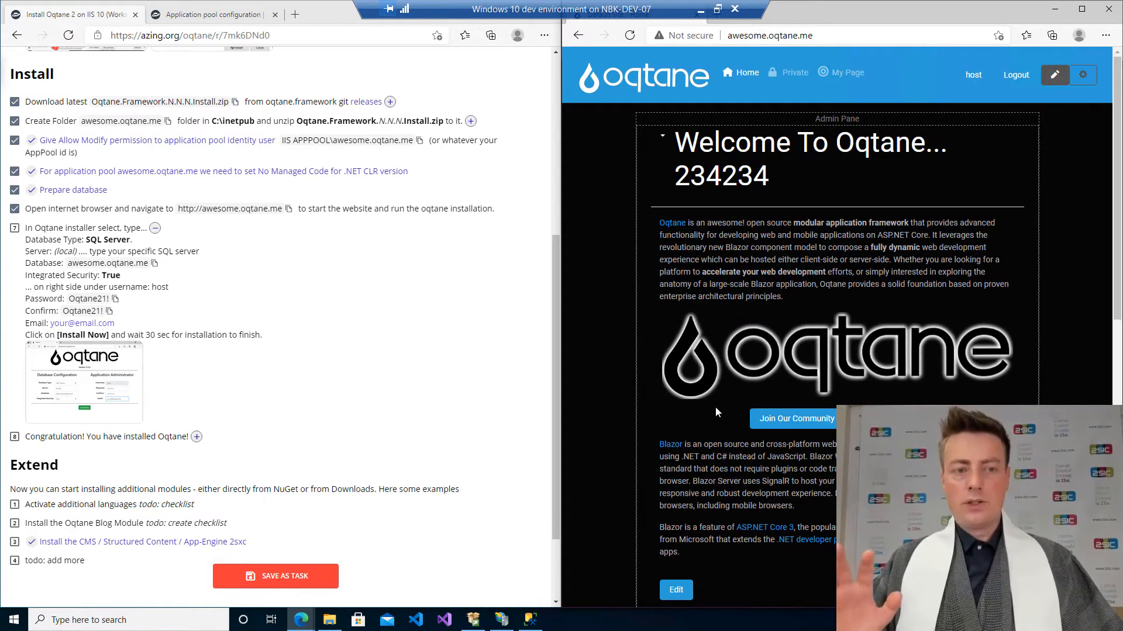
# Tick the installer and congratulation steps in the recipe checklist and collapse the Pre-Requisites section.
pyautogui.click(15, 228)
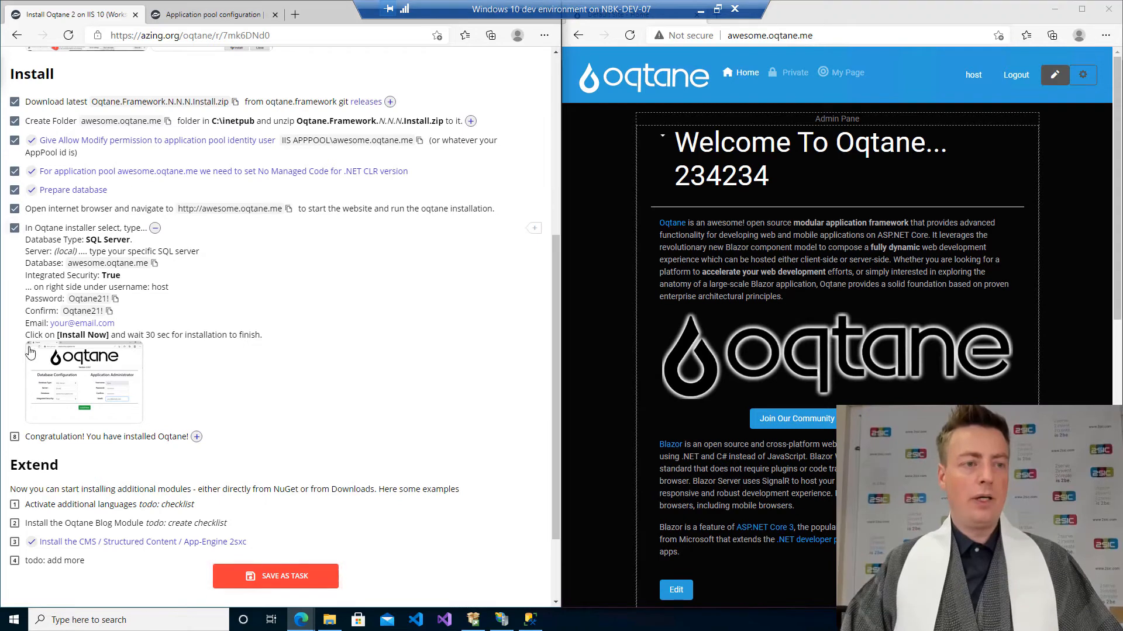
pyautogui.click(15, 436)
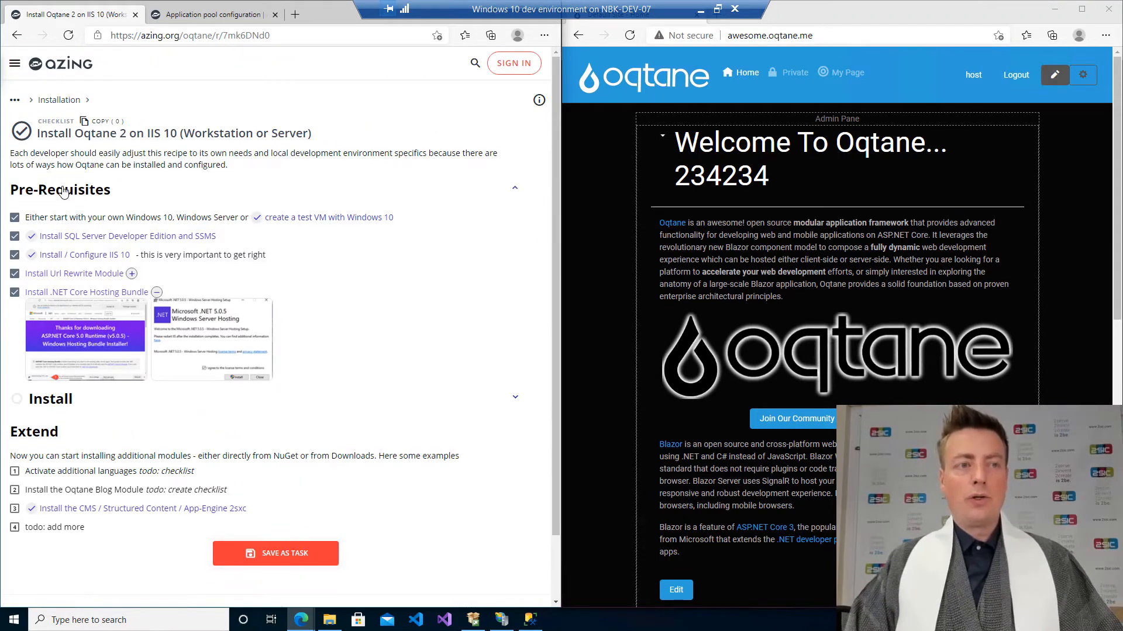
pyautogui.click(63, 188)
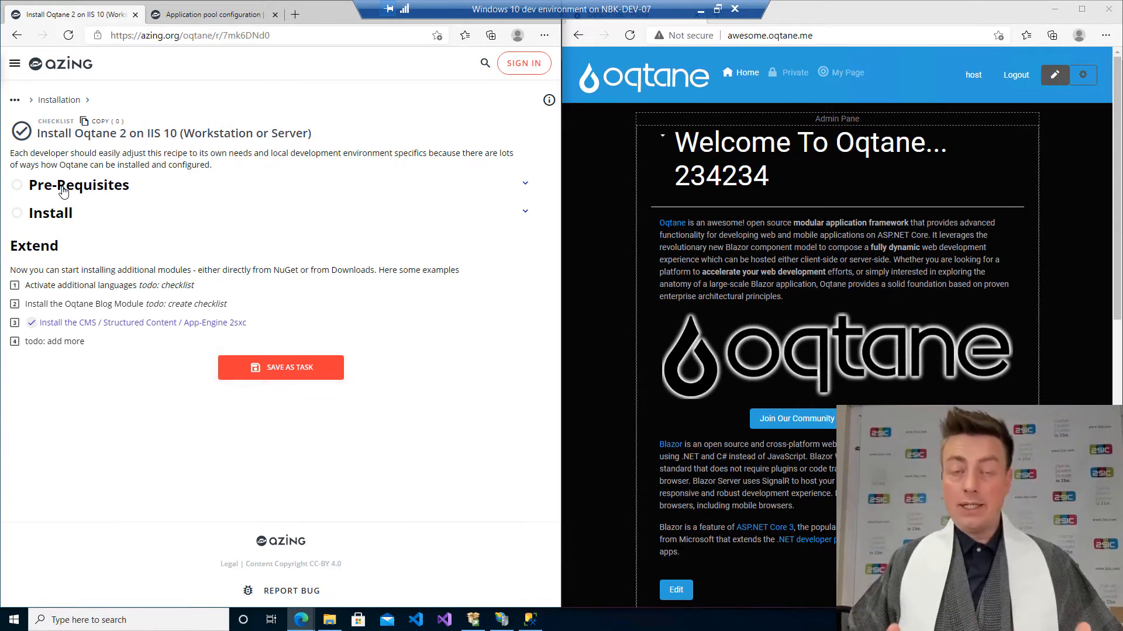
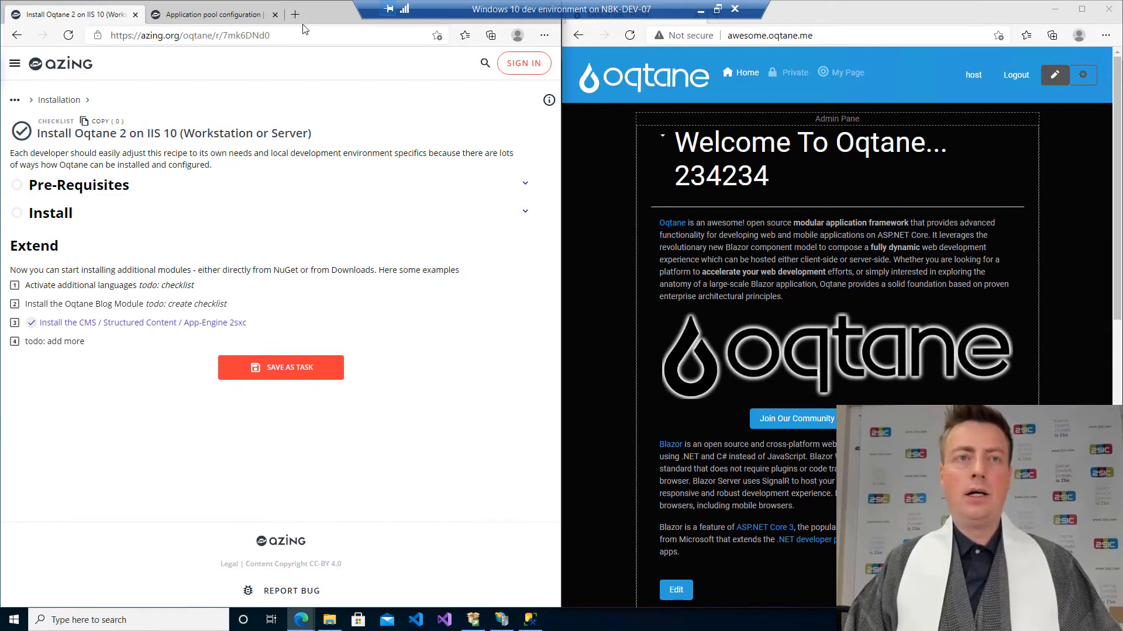
# Bring up the awesome.oqtane.me site folder and check the Downloads folder in a second File Explorer window.
pyautogui.click(329, 620)
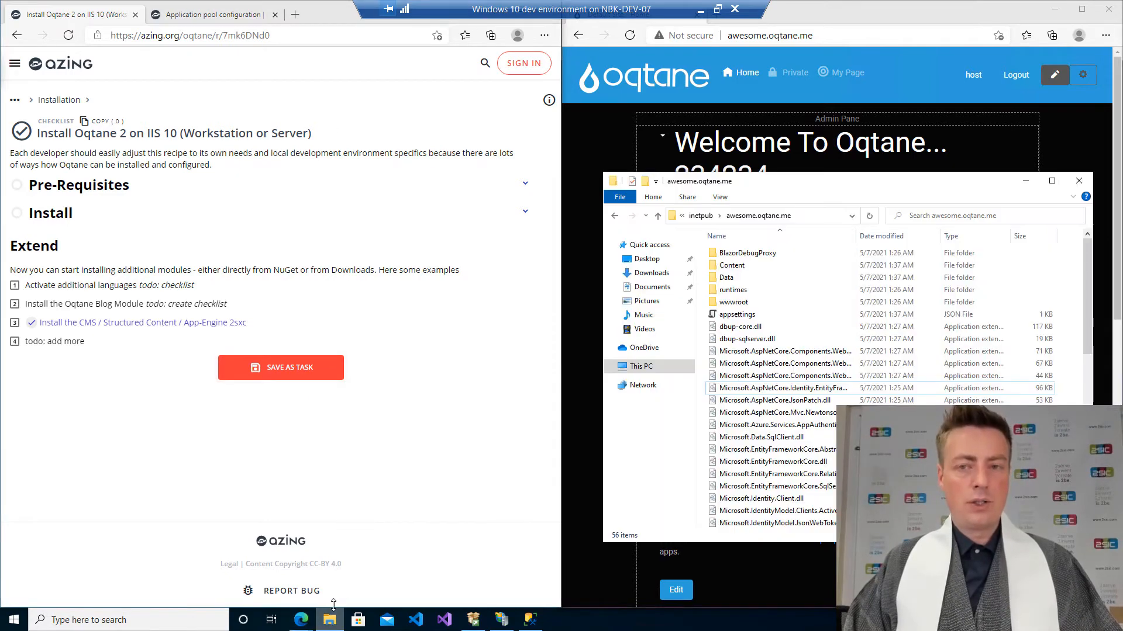
pyautogui.moveTo(835, 173); pyautogui.dragTo(838, 62)
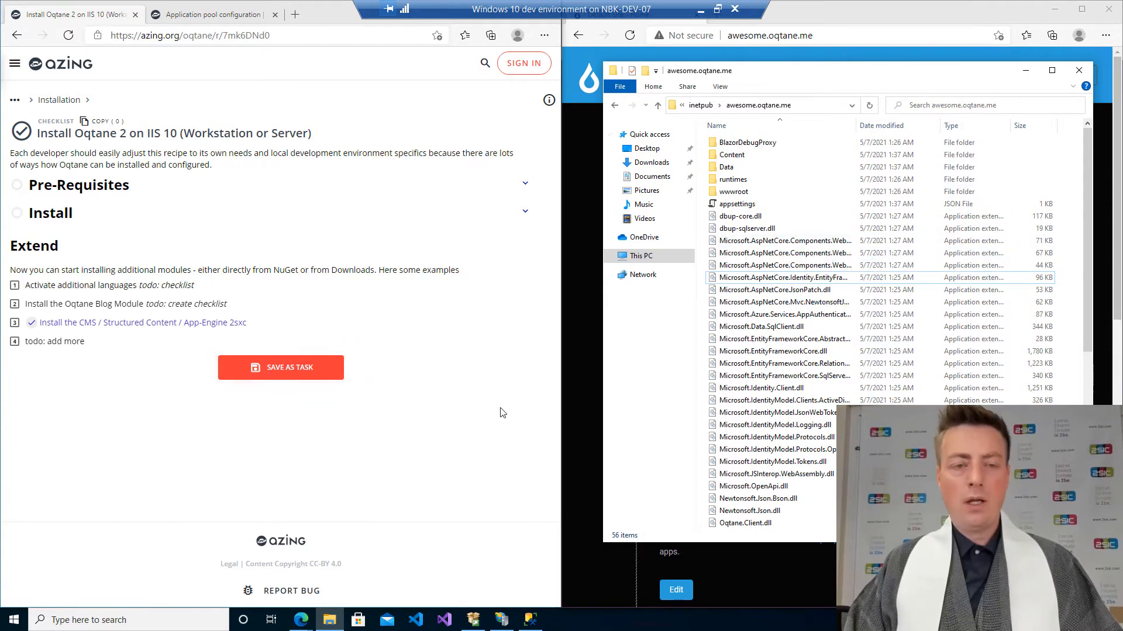
pyautogui.middleClick(324, 621)
pyautogui.moveTo(782, 86); pyautogui.dragTo(209, 125)
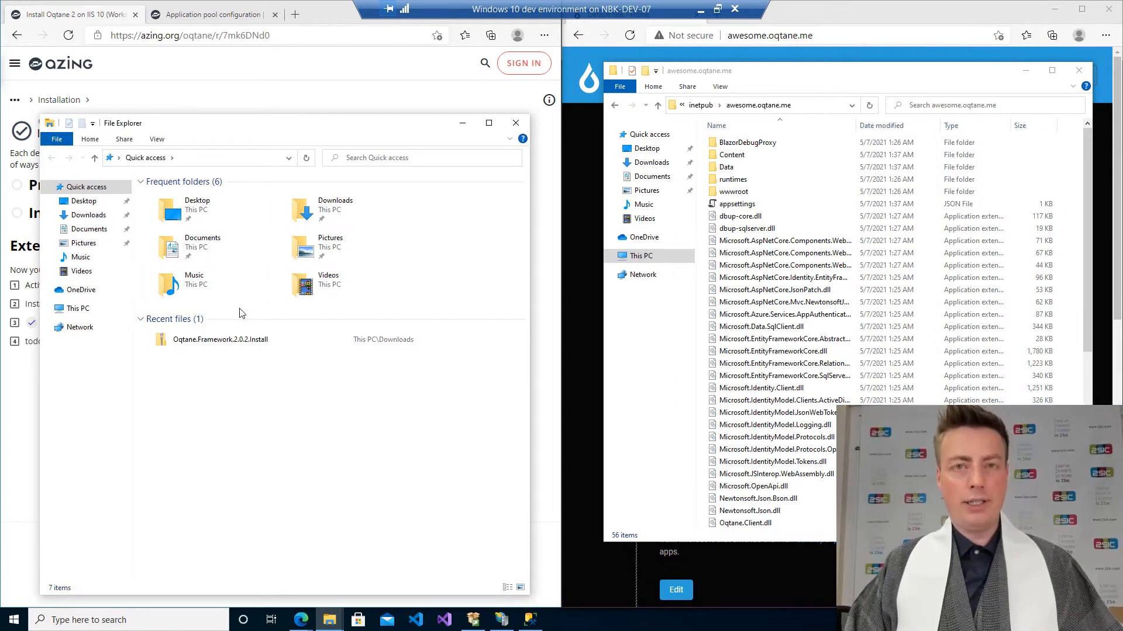
pyautogui.click(88, 216)
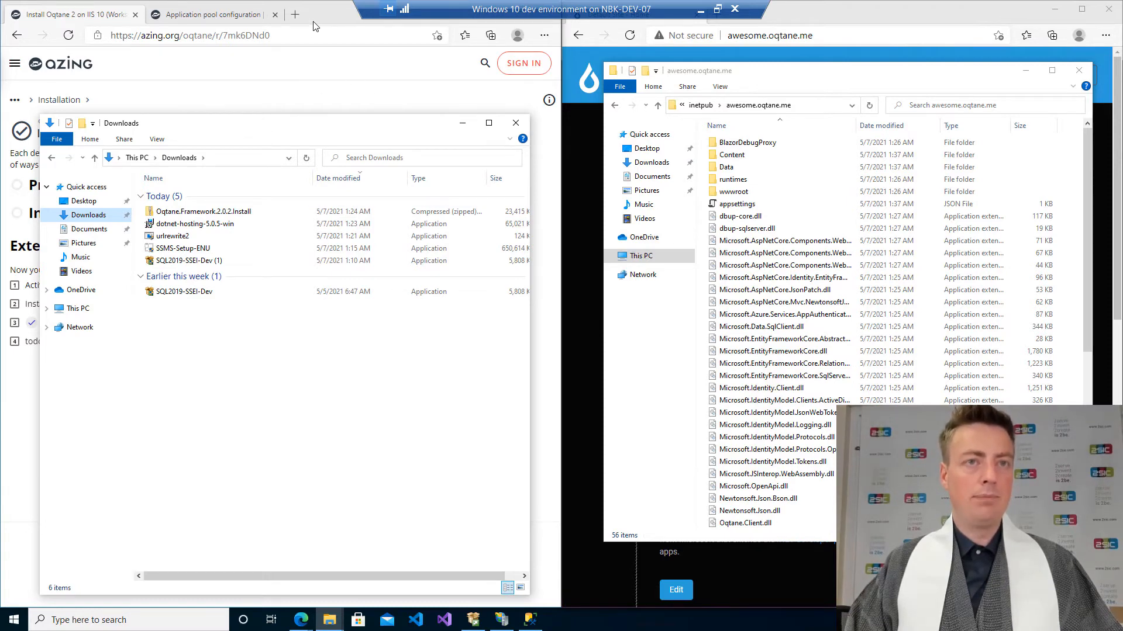
pyautogui.click(462, 123)
# Copy the de-DE and nl-NL folders from the desktop's Oqtane.Translations archive into the awesome.oqtane.me folder, granting administrator permission.
pyautogui.moveTo(294, 24); pyautogui.dragTo(586, 75)
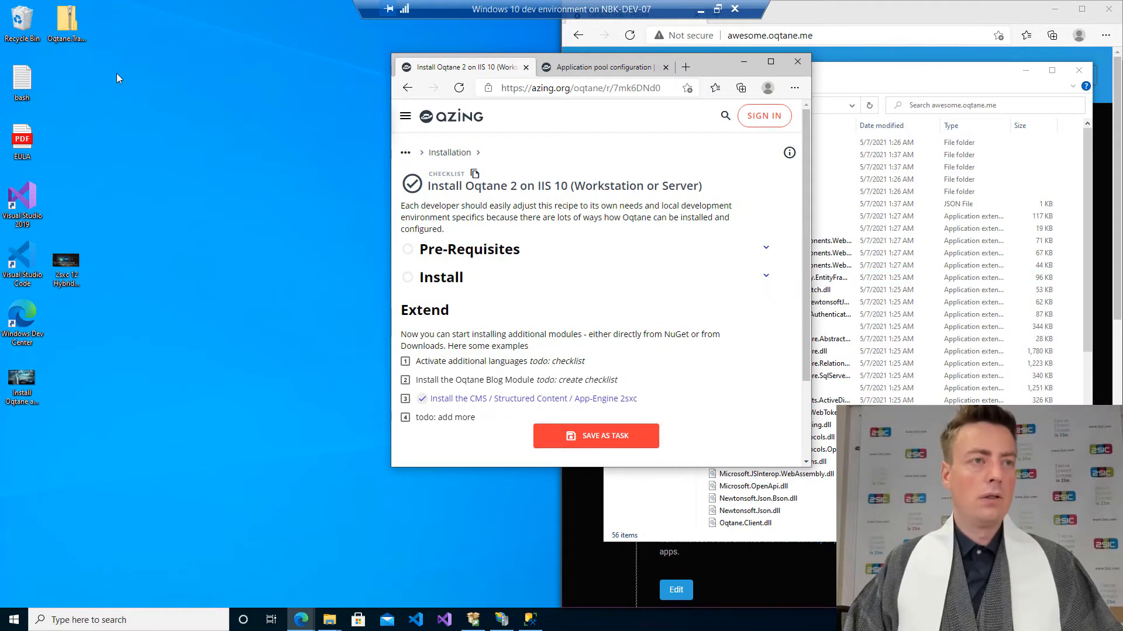
pyautogui.click(67, 24)
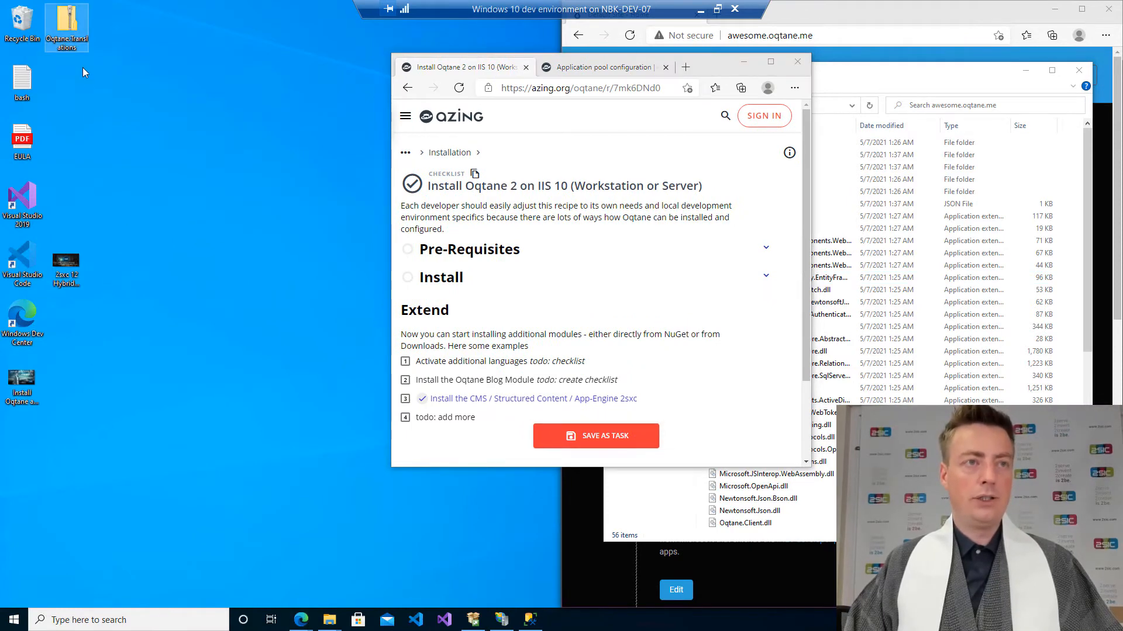
pyautogui.doubleClick(69, 28)
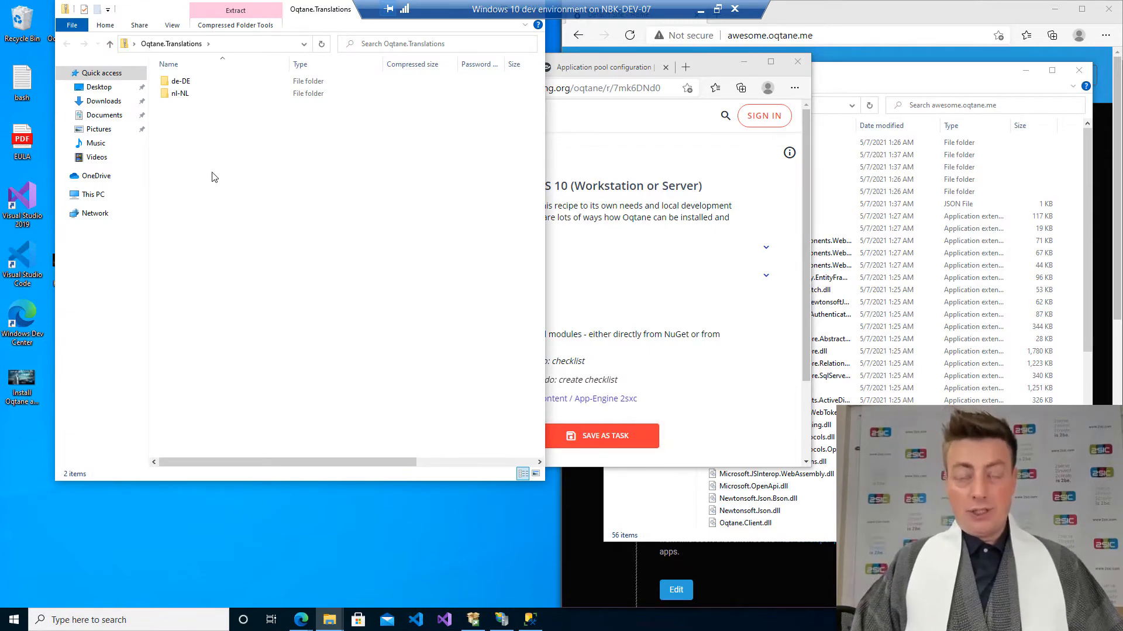
pyautogui.click(938, 84)
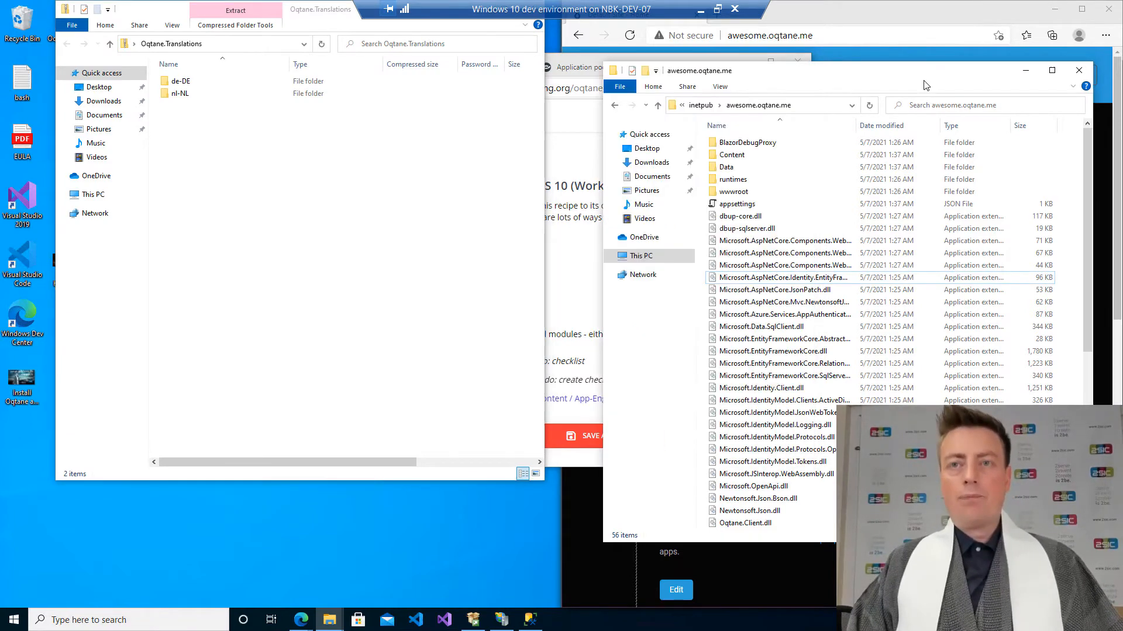
pyautogui.moveTo(292, 213); pyautogui.dragTo(969, 259)
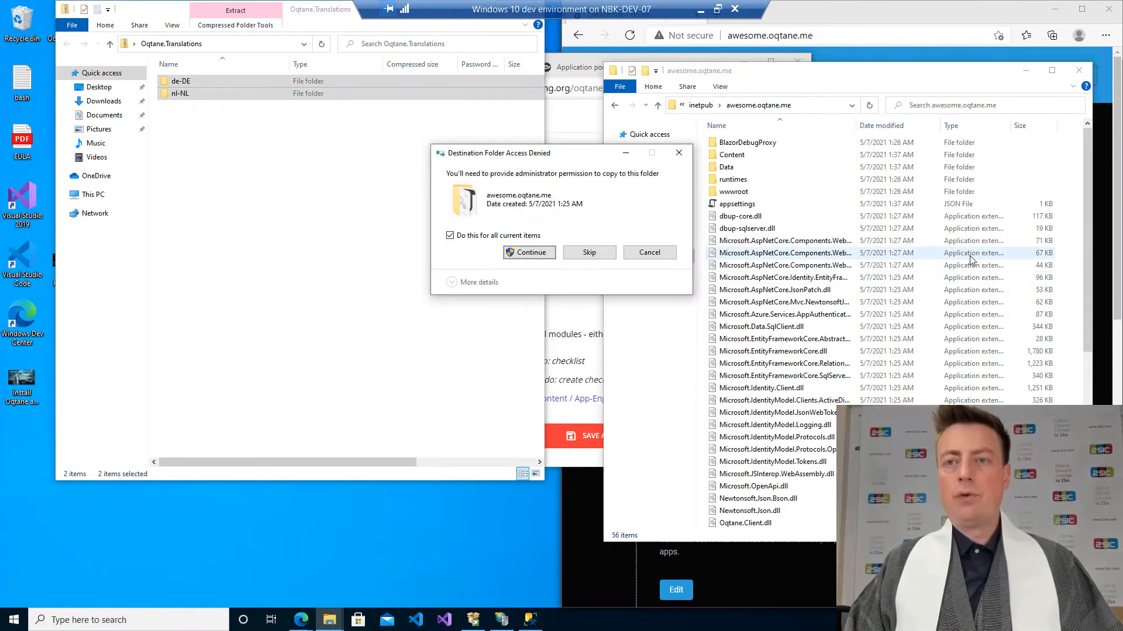
pyautogui.click(529, 254)
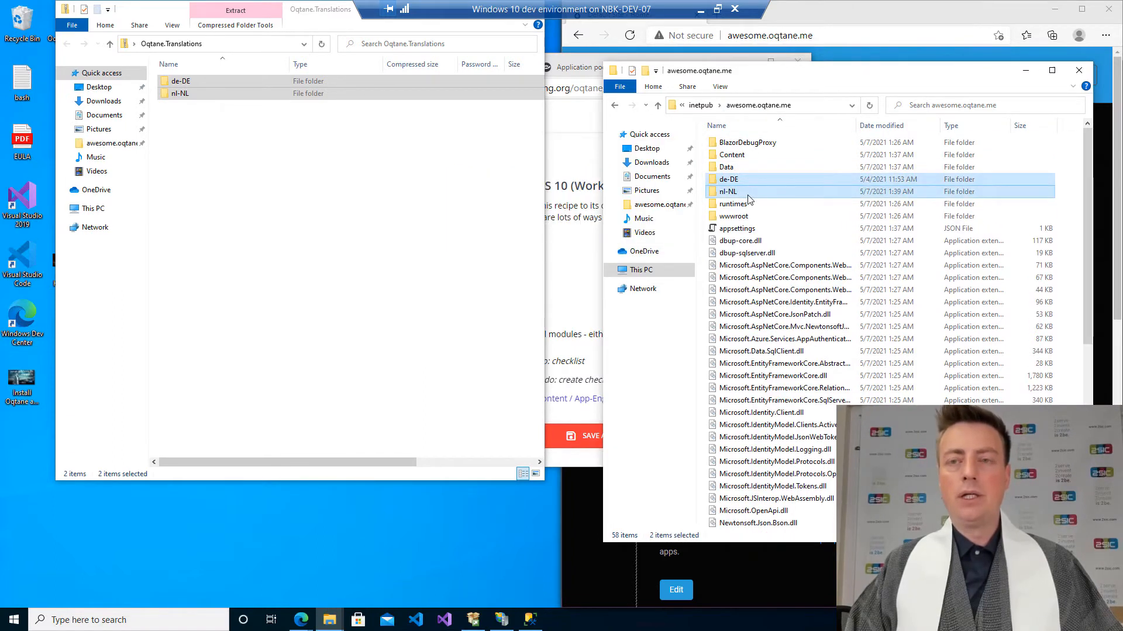
# Open the site folder's appsettings file in Visual Studio and set DefaultCulture to "en-US".
pyautogui.click(774, 185)
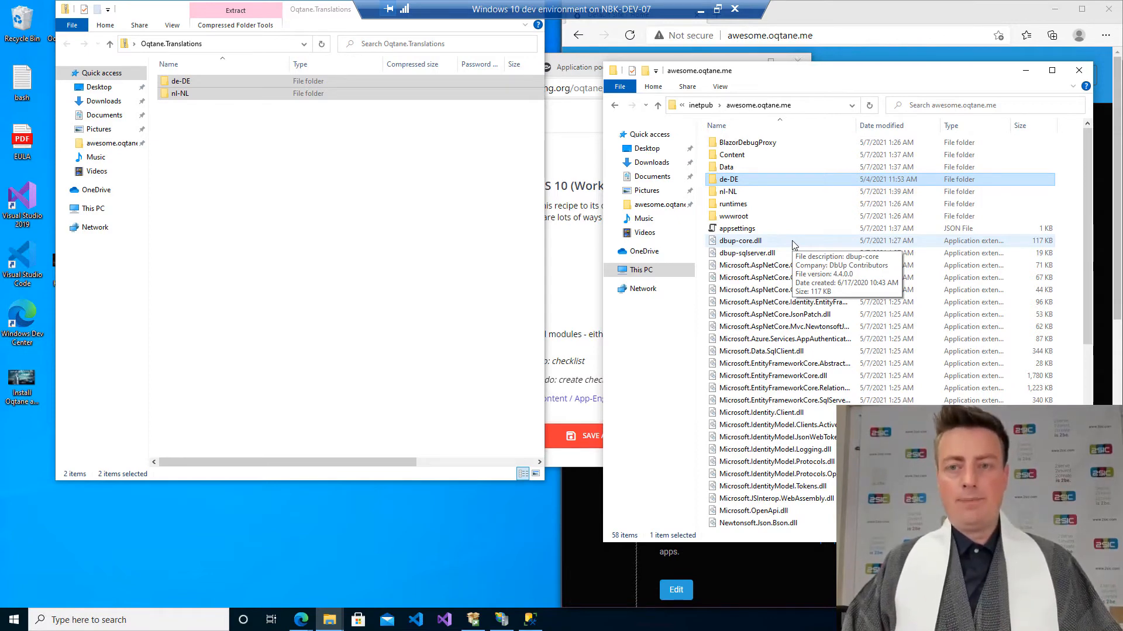
pyautogui.click(742, 229)
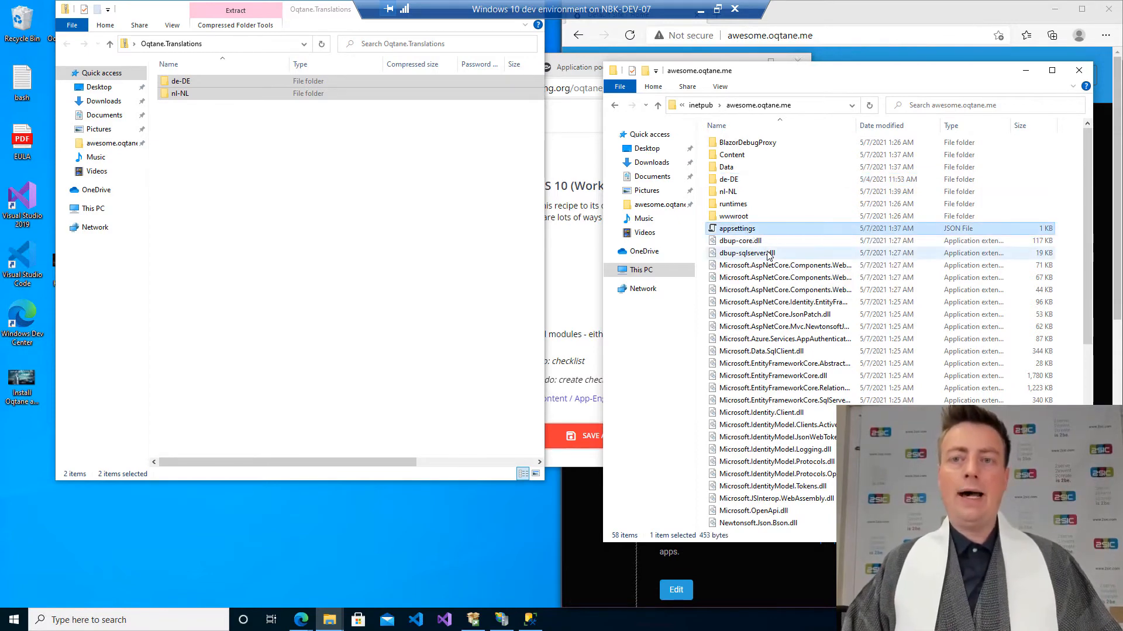
pyautogui.doubleClick(744, 232)
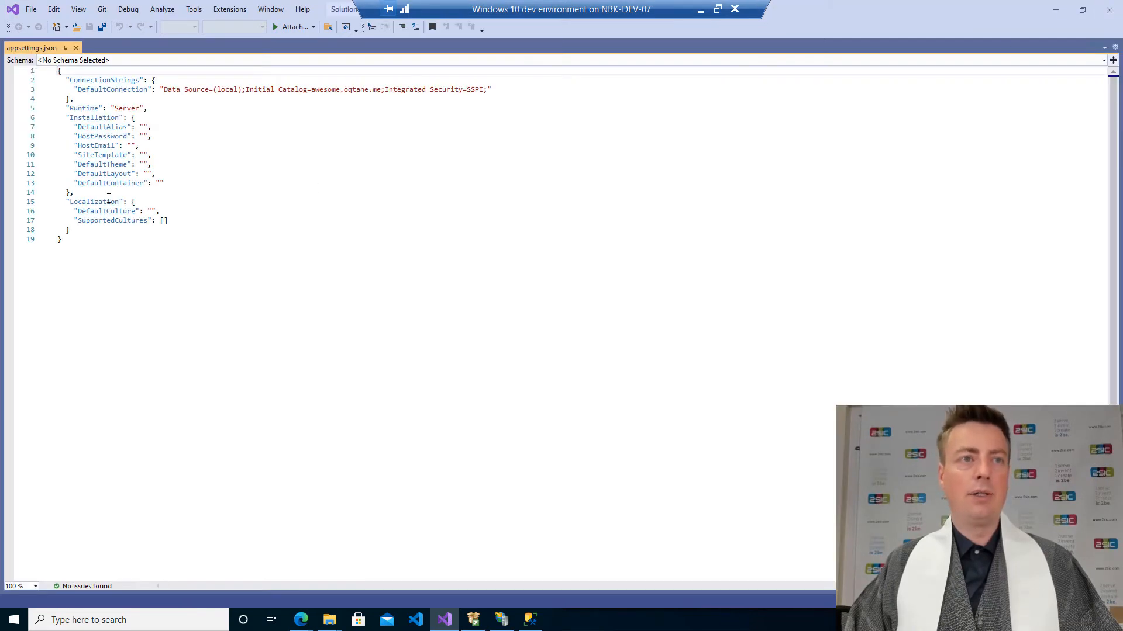
pyautogui.click(153, 212)
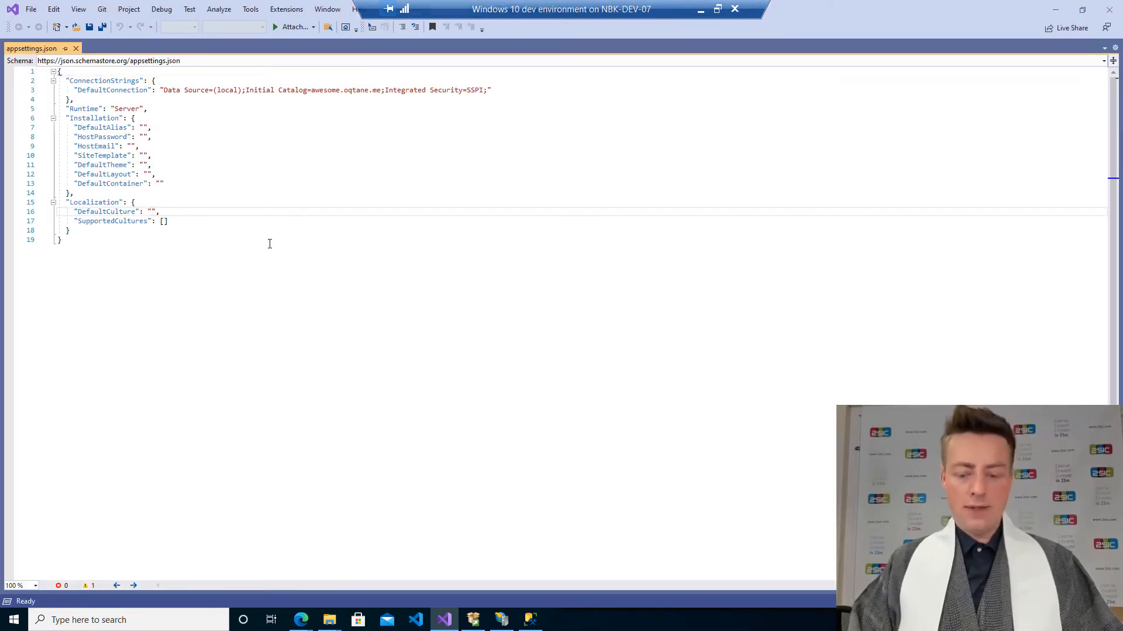
pyautogui.write('en-US')
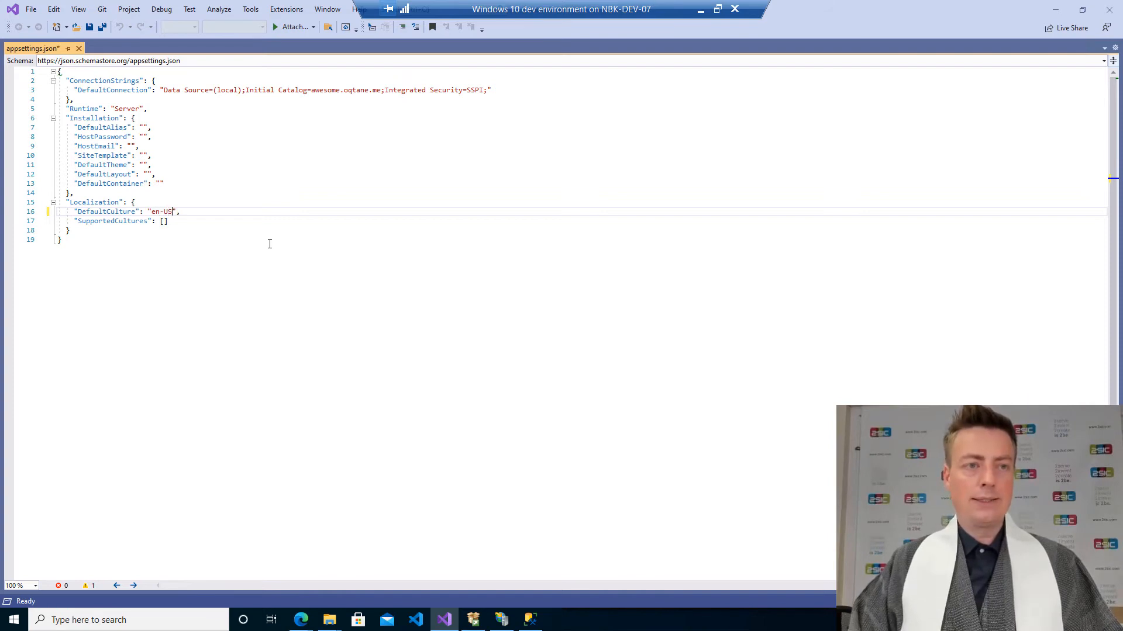
# Fill the SupportedCultures array with "en-US", "de-DE" and "nl-NL".
pyautogui.press('Down')
pyautogui.press('Left')
pyautogui.write('"')
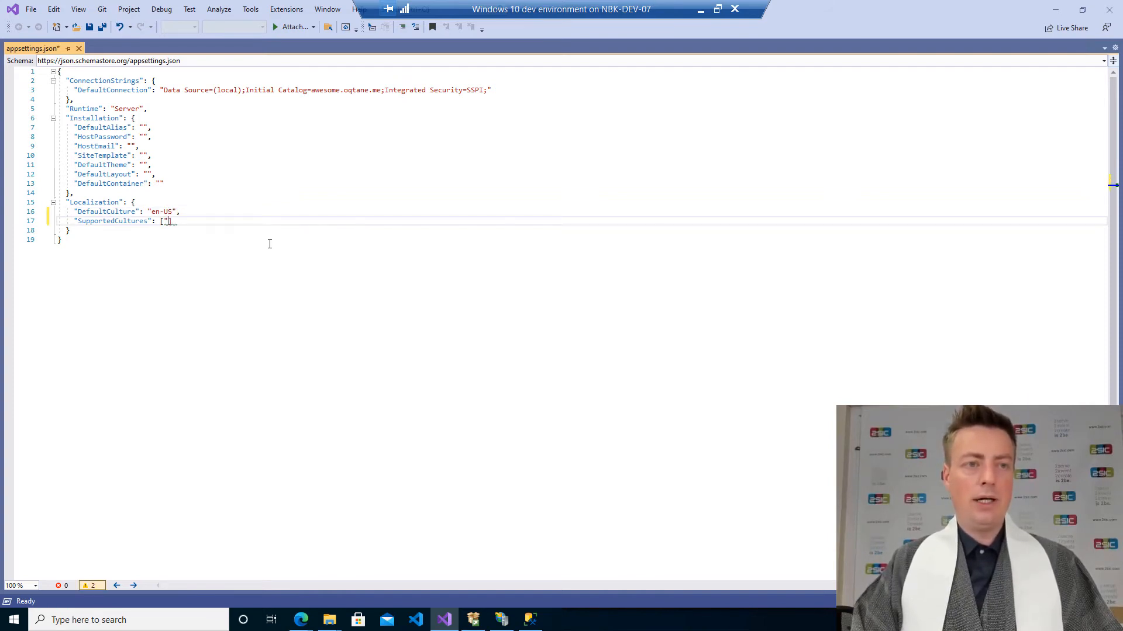
pyautogui.write('en-US"')
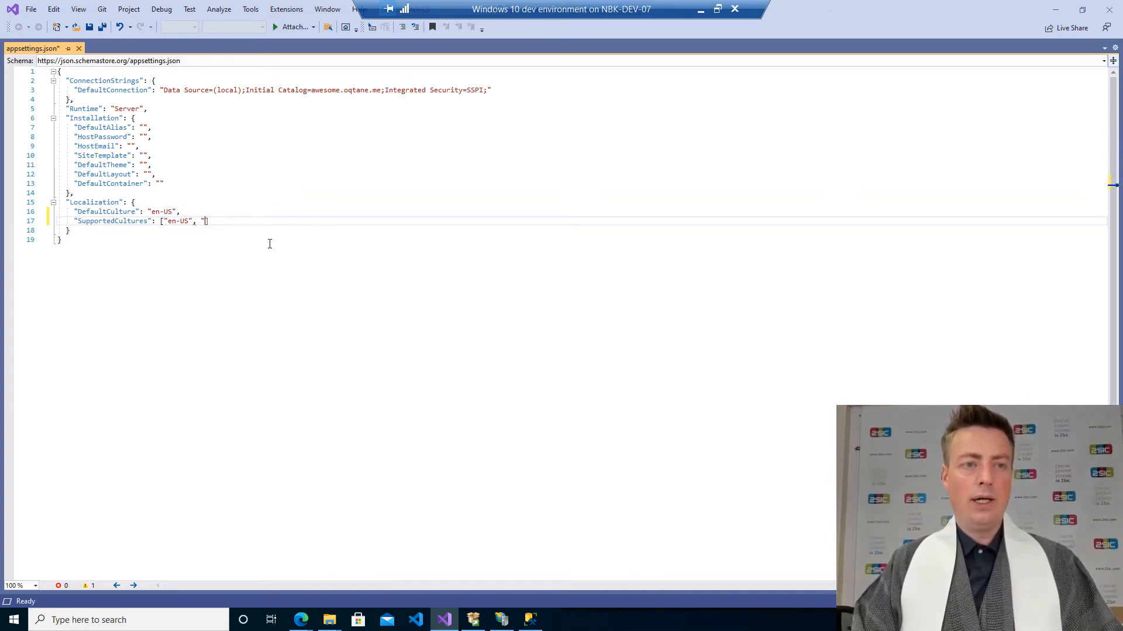
pyautogui.write(', "de-DE", "nl')
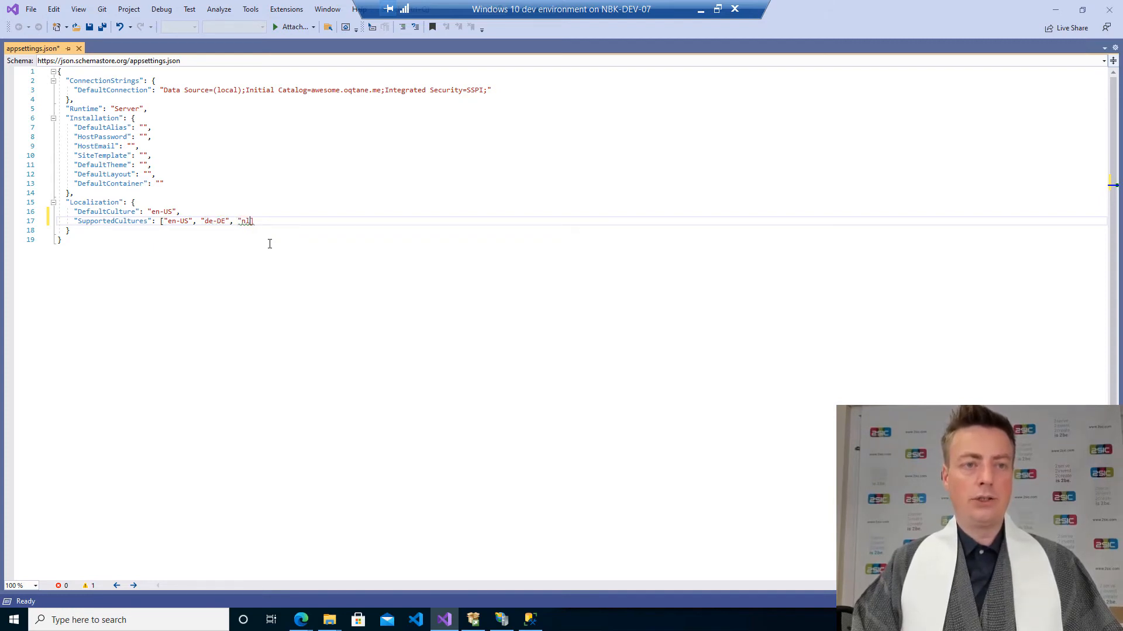
pyautogui.write('-NL"')
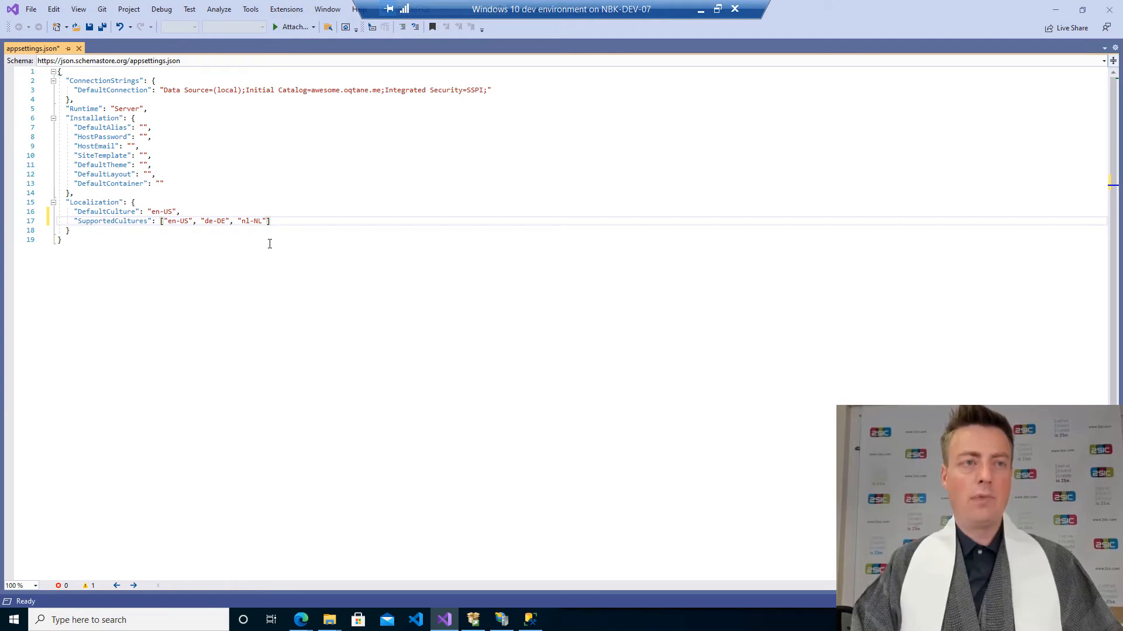
# Try to save the edited appsettings.json in the awesome.oqtane.me folder.
pyautogui.hotkey('ctrl', 's')
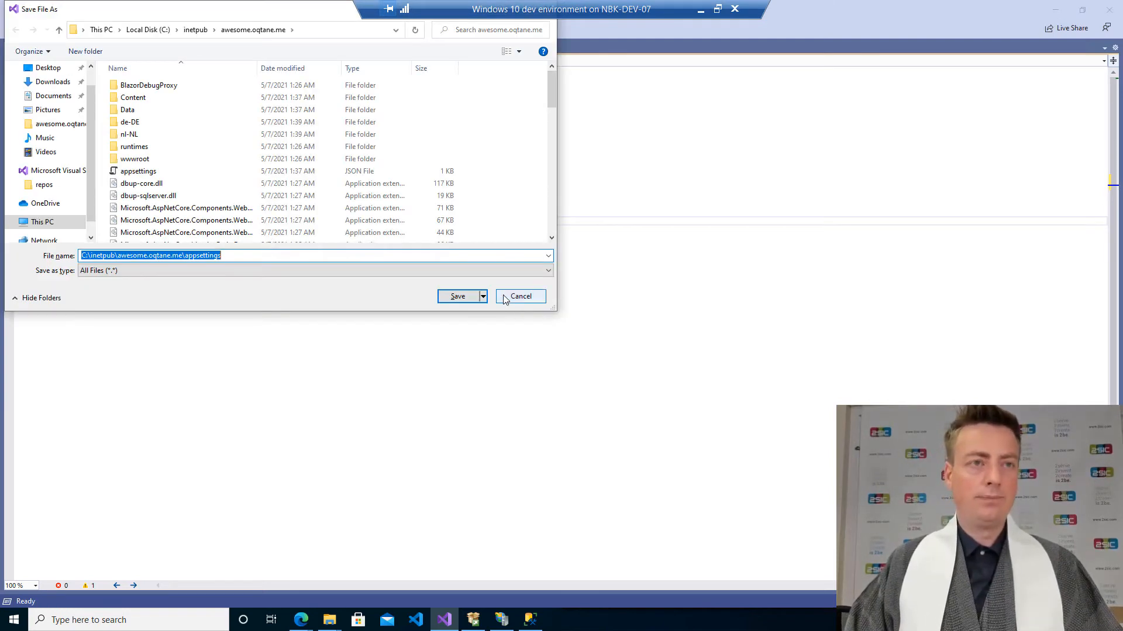
pyautogui.click(506, 297)
pyautogui.click(268, 300)
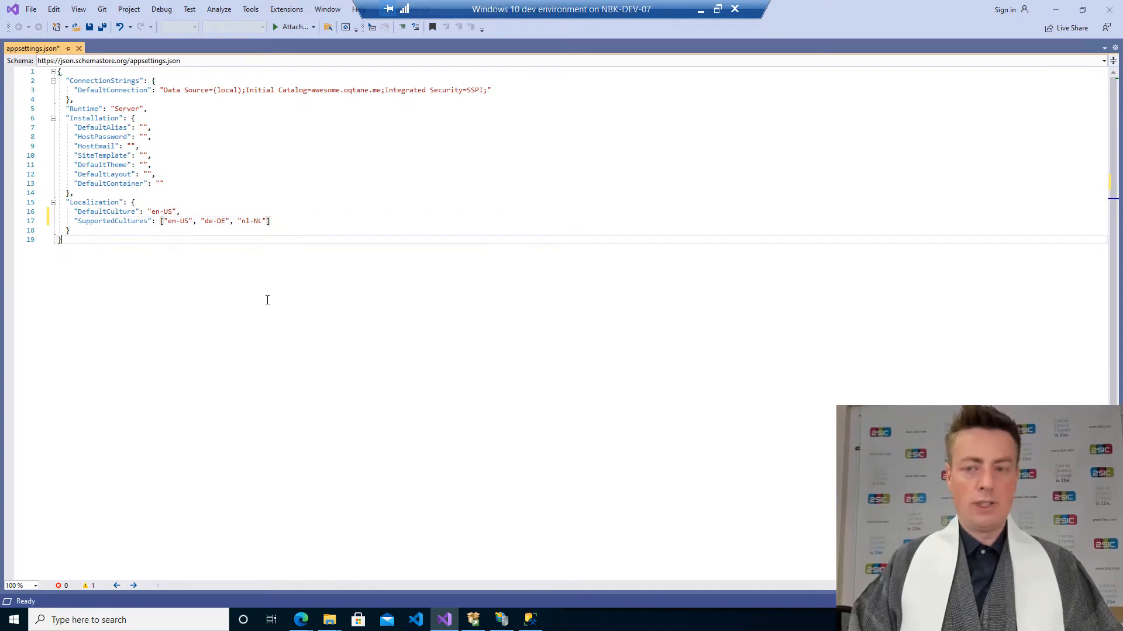
pyautogui.hotkey('ctrl', 's')
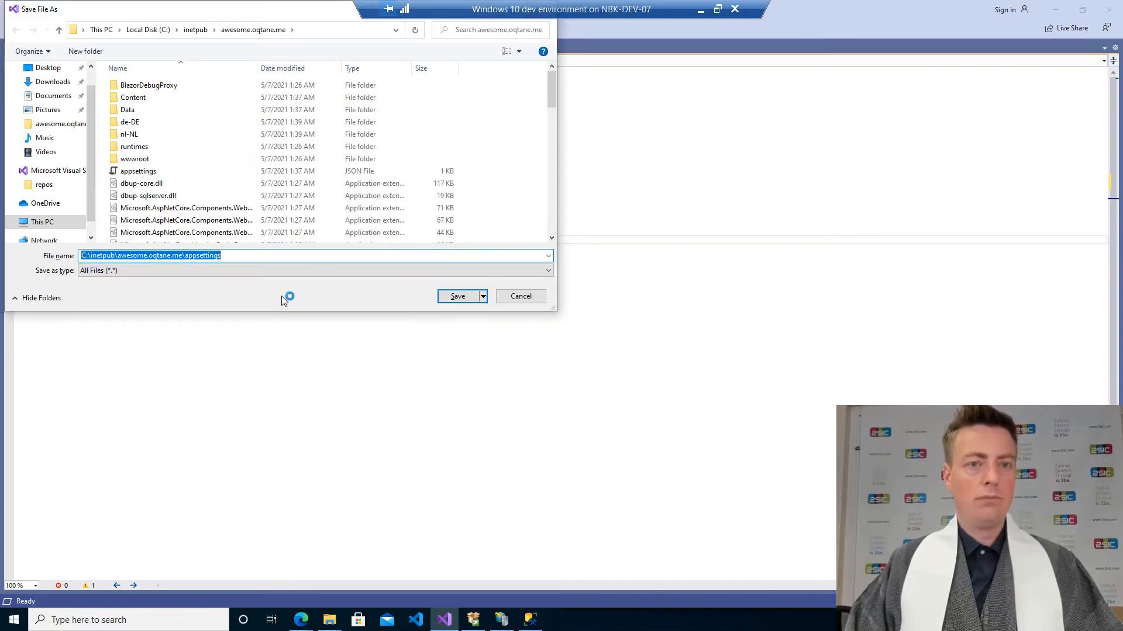
pyautogui.click(504, 298)
# Copy the entire appsettings.json text and close Visual Studio without saving.
pyautogui.hotkey('ctrl', 'a')
pyautogui.hotkey('ctrl', 'c')
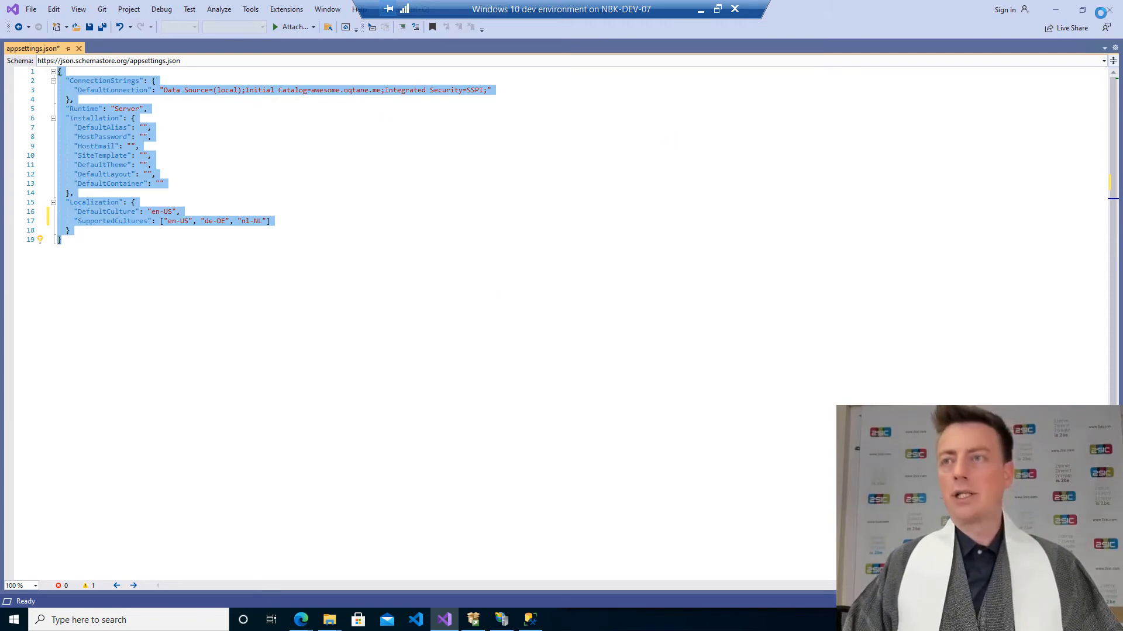
pyautogui.click(1109, 10)
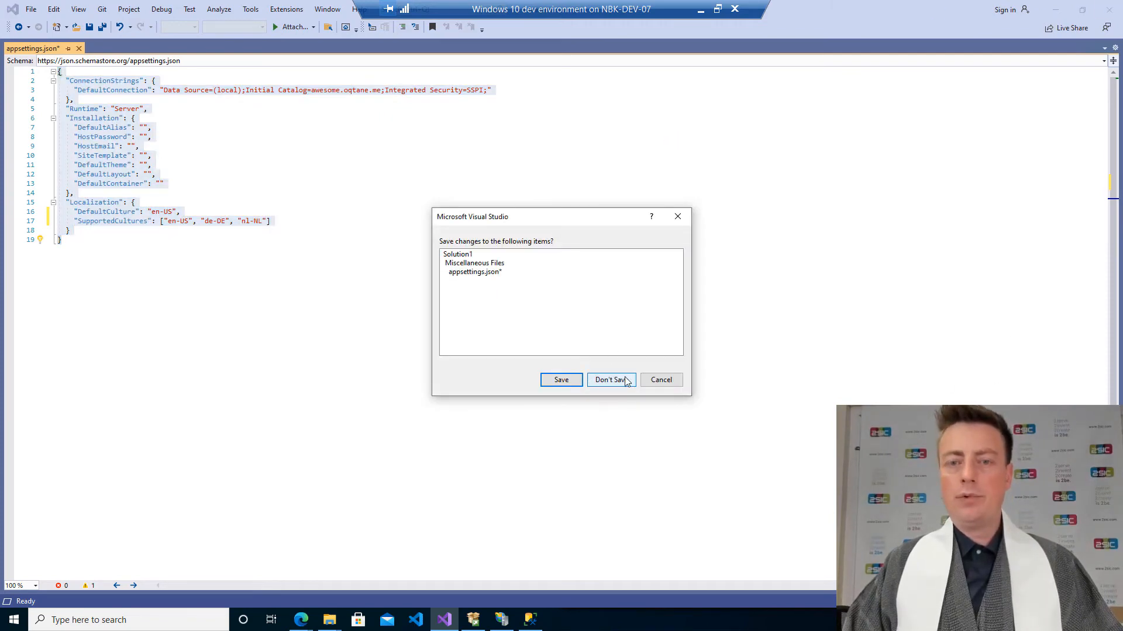
pyautogui.click(606, 380)
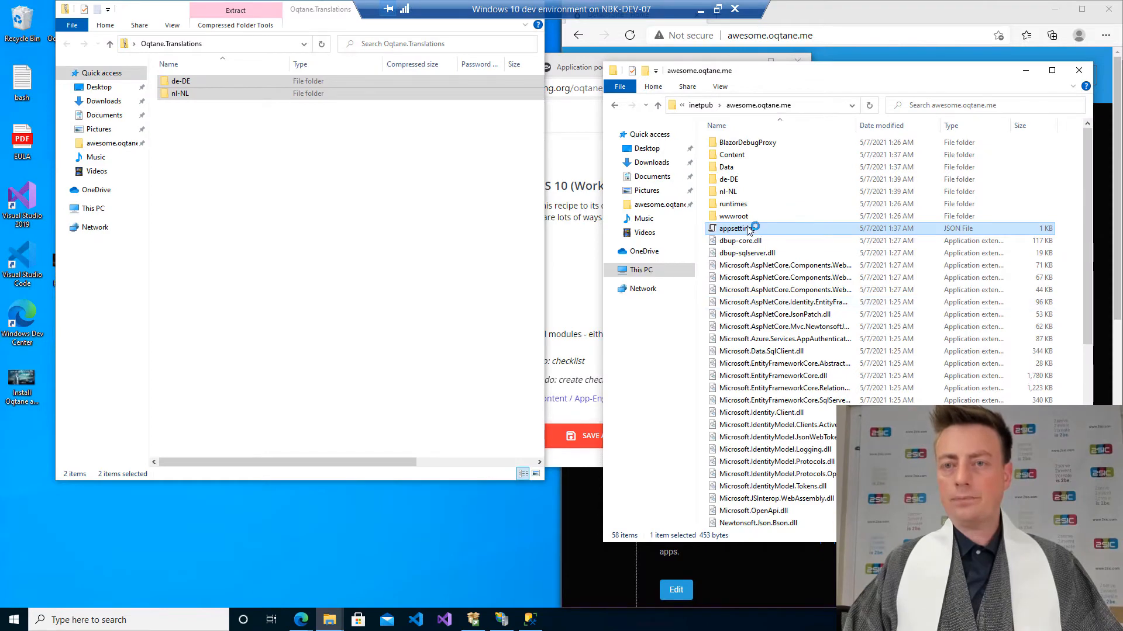
# Launch Notepad and open the site folder's appsettings file in it.
pyautogui.rightClick(748, 230)
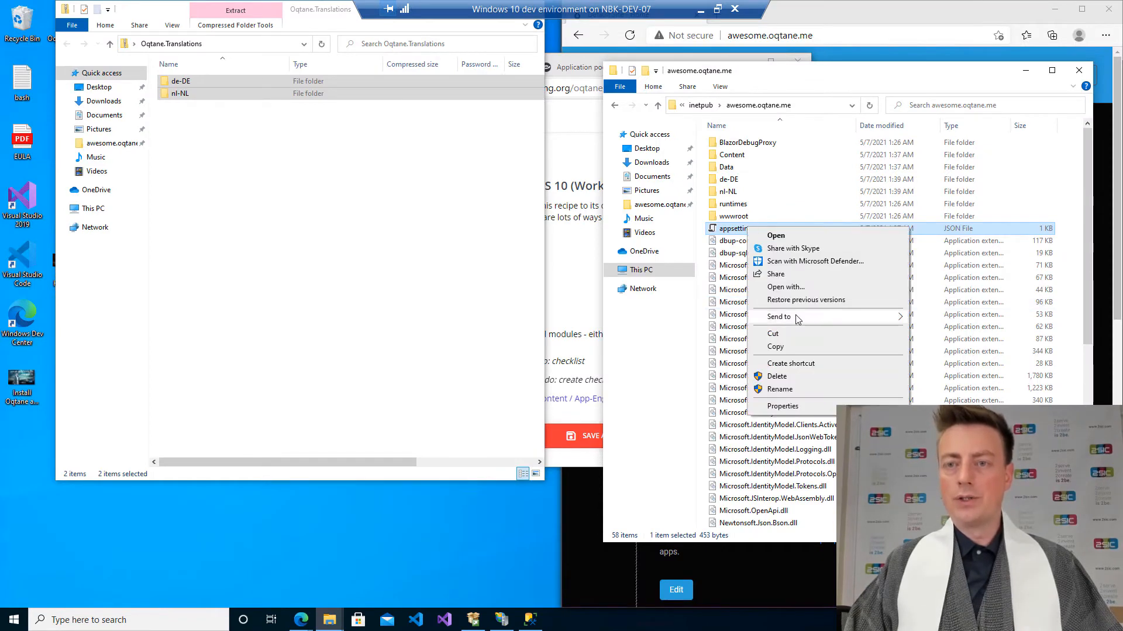
pyautogui.moveTo(804, 319)
pyautogui.press('super')
pyautogui.write('note')
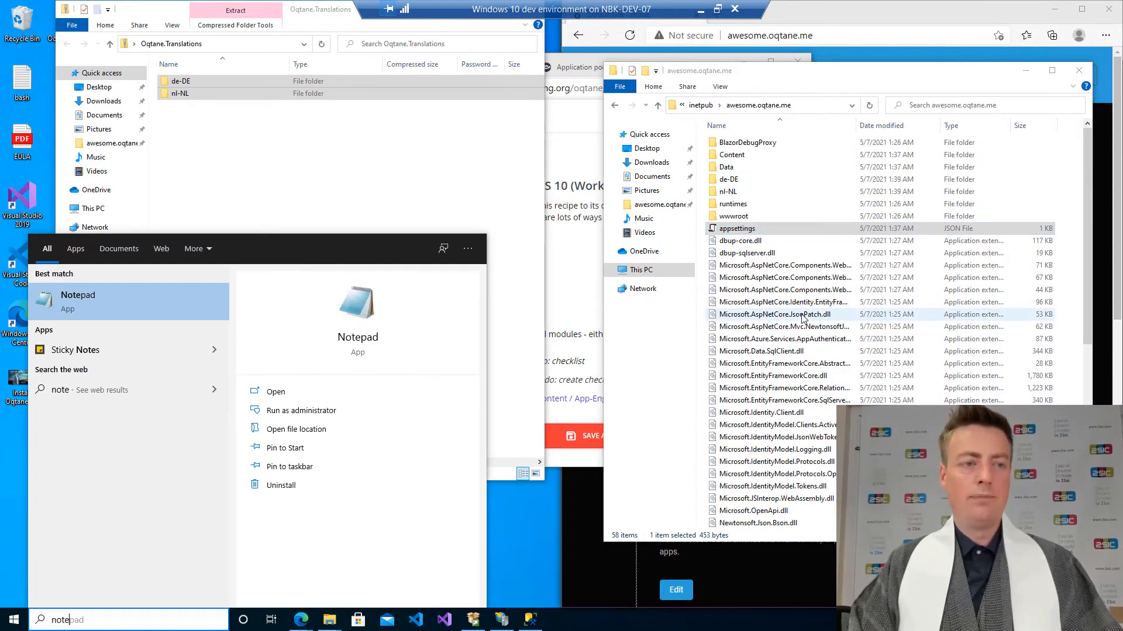
pyautogui.press('Return')
pyautogui.moveTo(811, 99); pyautogui.dragTo(865, 318)
pyautogui.moveTo(744, 230); pyautogui.dragTo(681, 165)
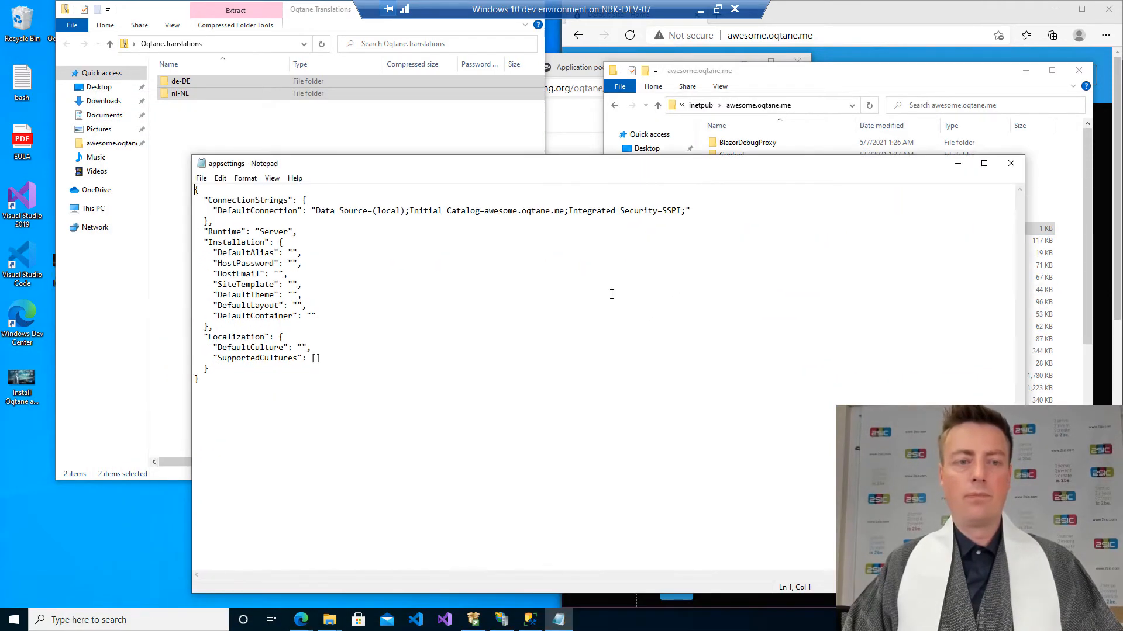
# Replace the whole appsettings text with the copied JSON and try to save the file.
pyautogui.hotkey('ctrl', 'a')
pyautogui.hotkey('ctrl', 'v')
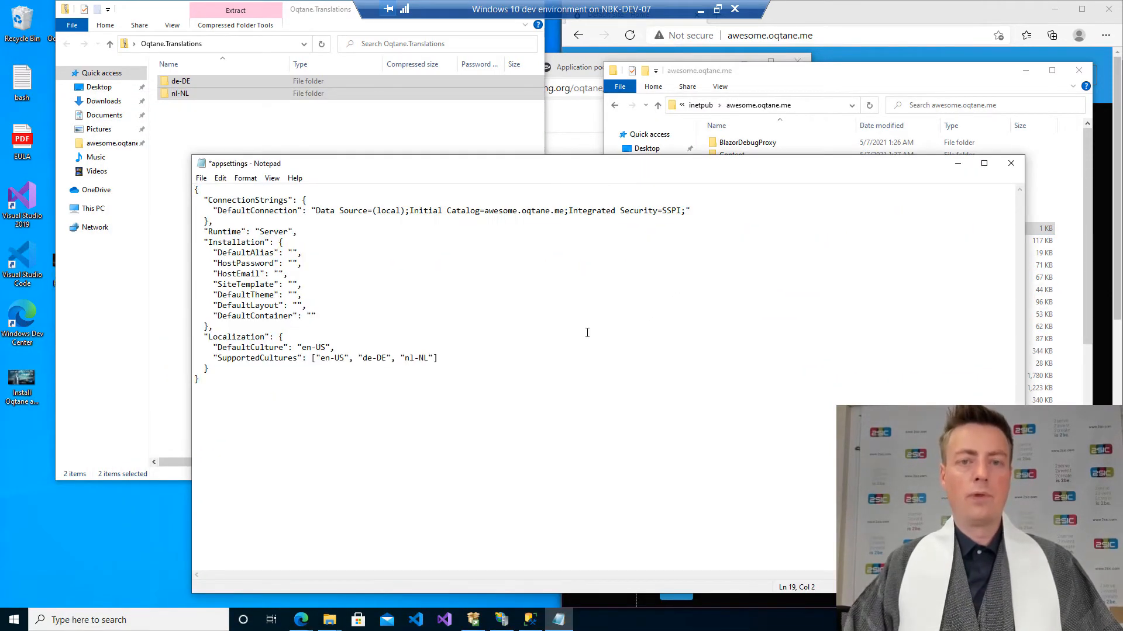
pyautogui.hotkey('ctrl', 'shift', 's')
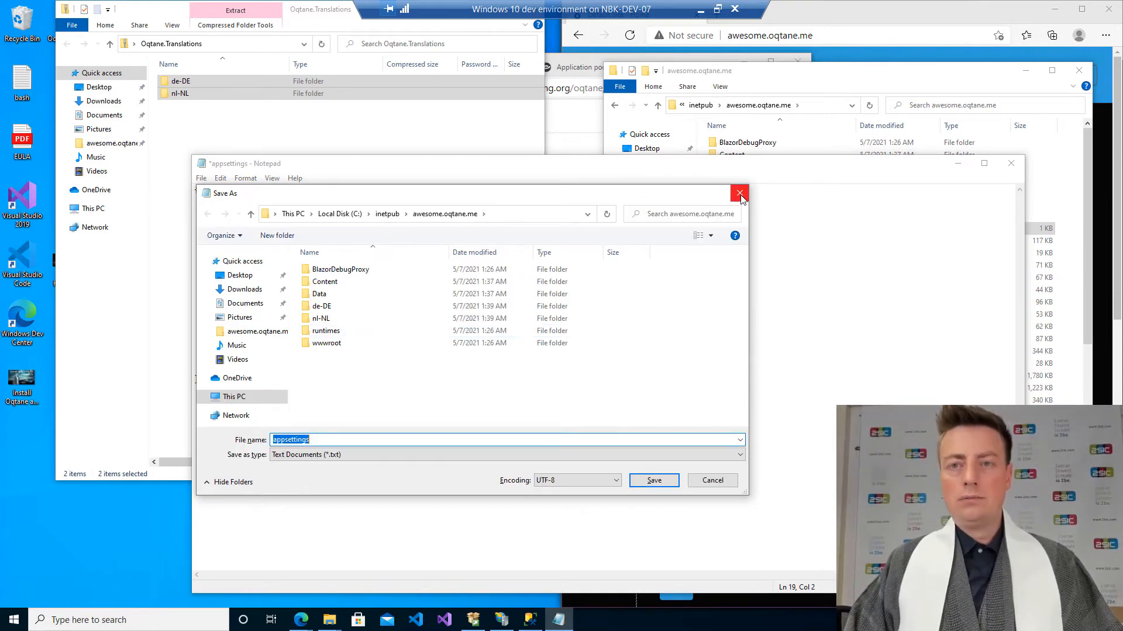
pyautogui.click(740, 194)
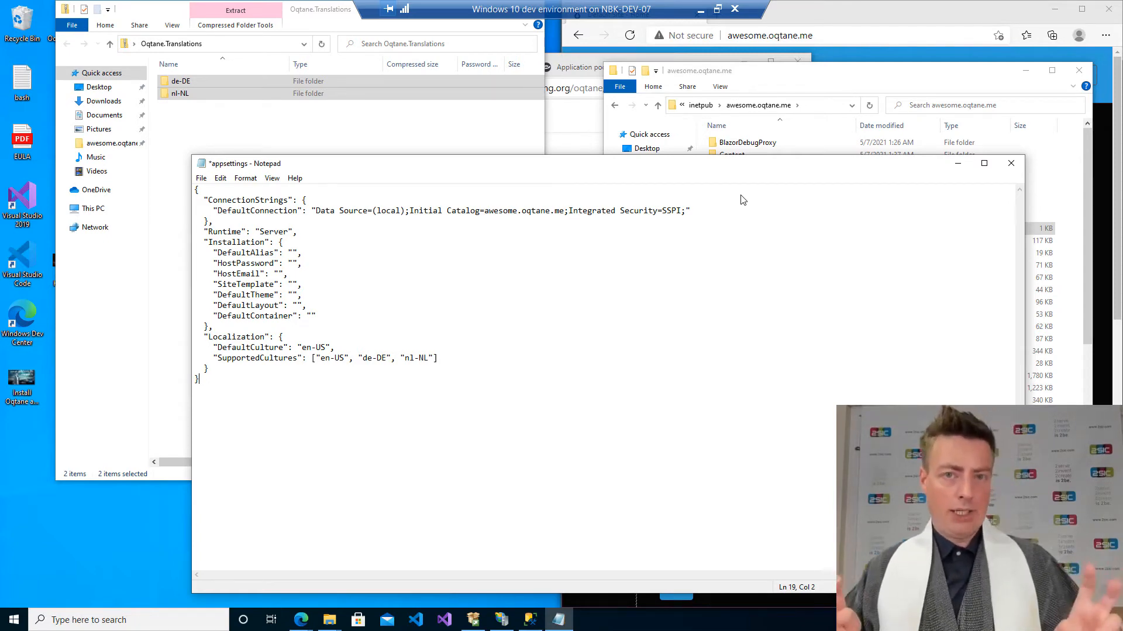
# Start Windows PowerShell as administrator and approve the elevation request.
pyautogui.press('super')
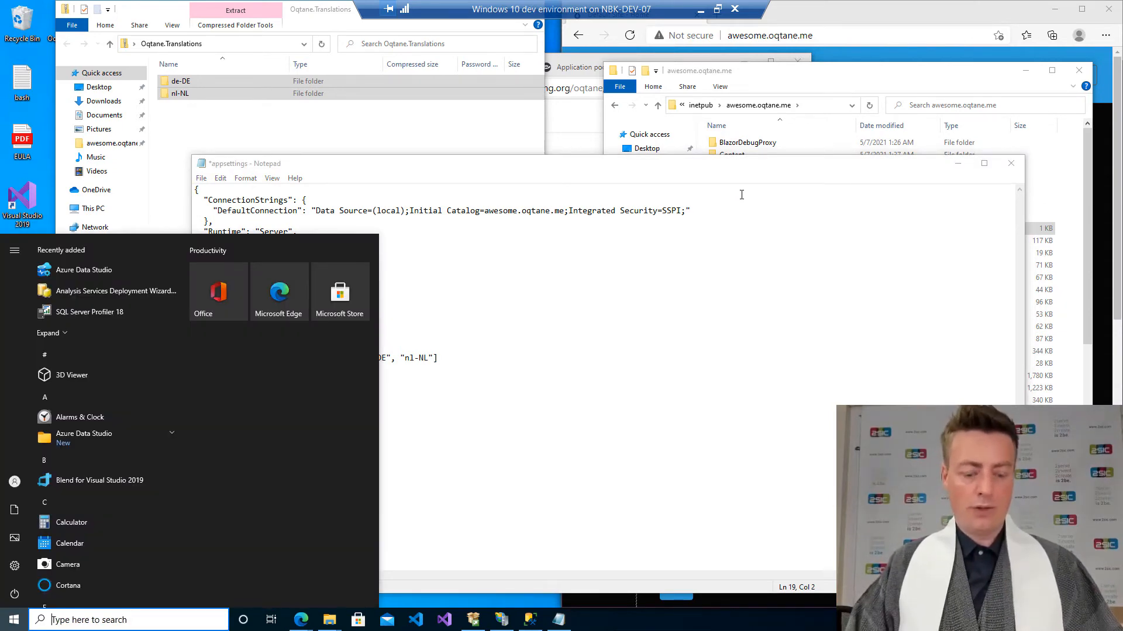
pyautogui.press('super+x')
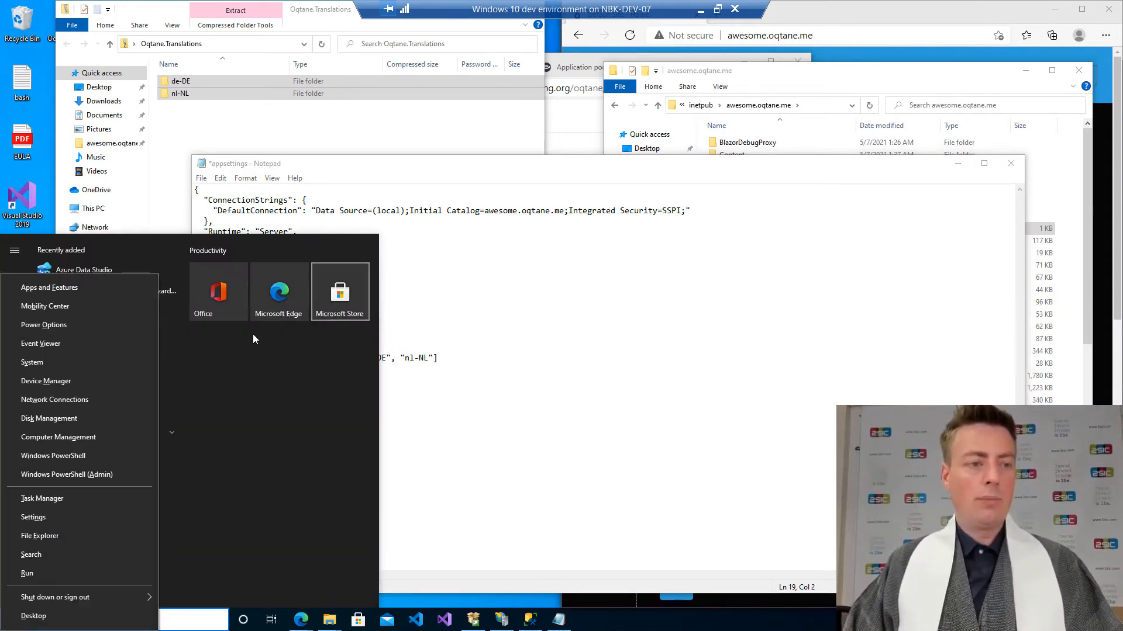
pyautogui.click(70, 477)
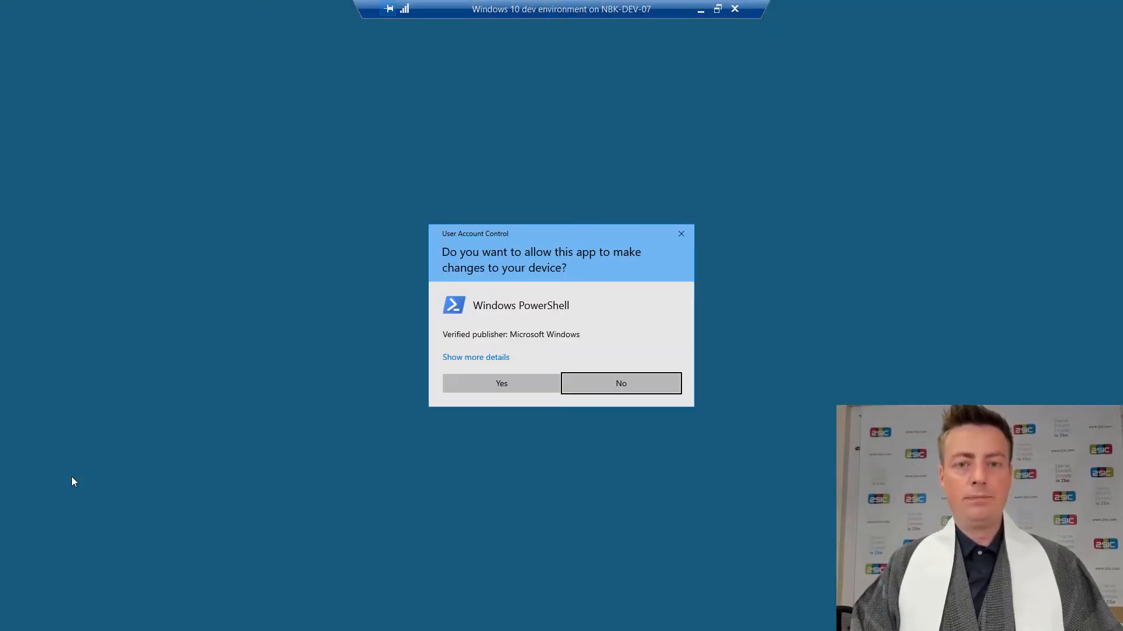
pyautogui.hotkey('alt', 'y')
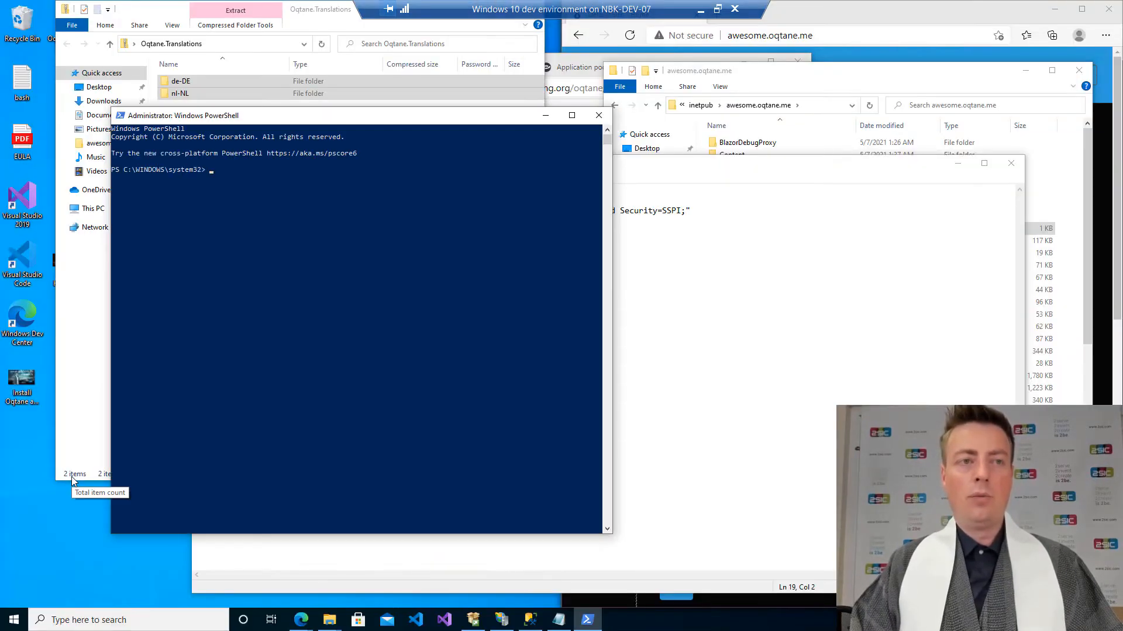
# Launch Notepad from the elevated PowerShell, discard the unsaved appsettings window, and try to load the site folder's appsettings file into the new Notepad.
pyautogui.write('notepad')
pyautogui.press('Return')
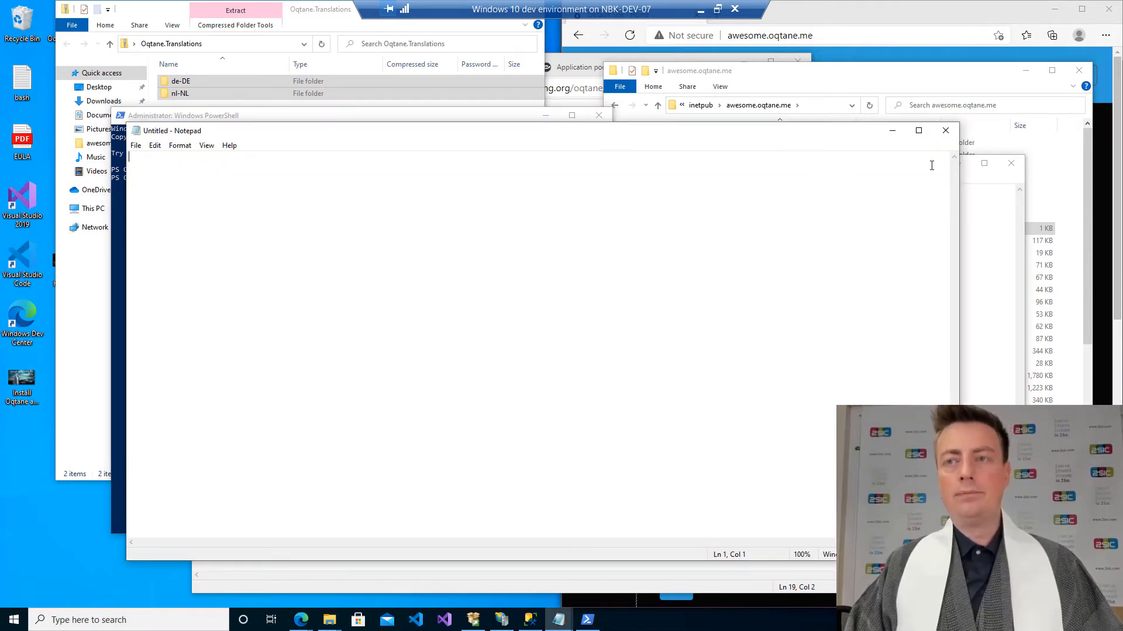
pyautogui.click(1011, 164)
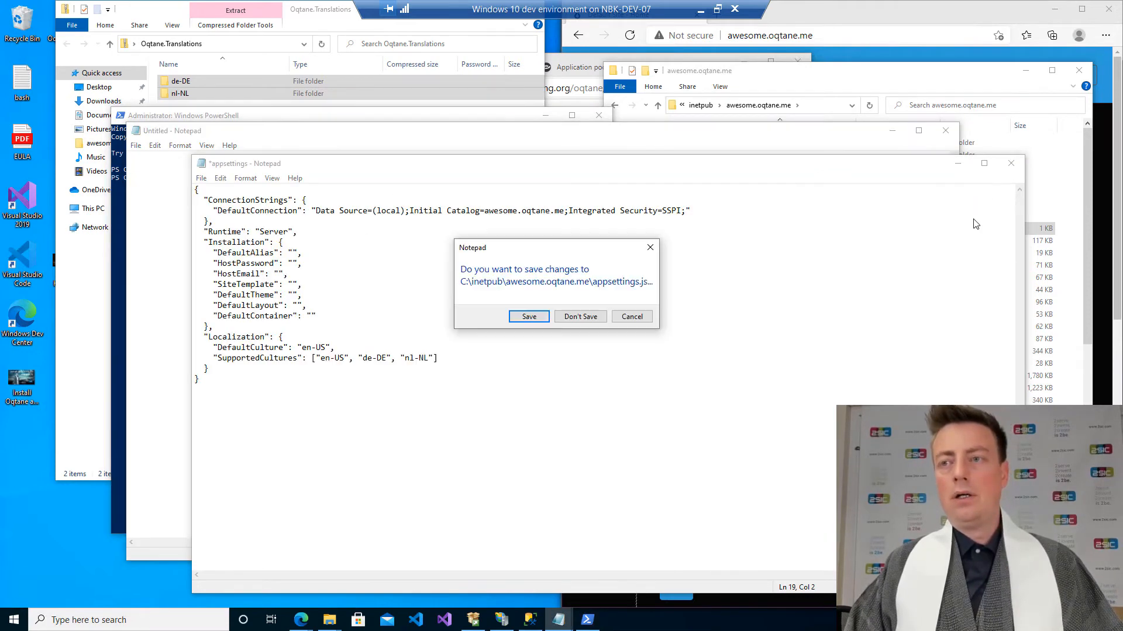
pyautogui.click(581, 317)
pyautogui.moveTo(1026, 227); pyautogui.dragTo(866, 251)
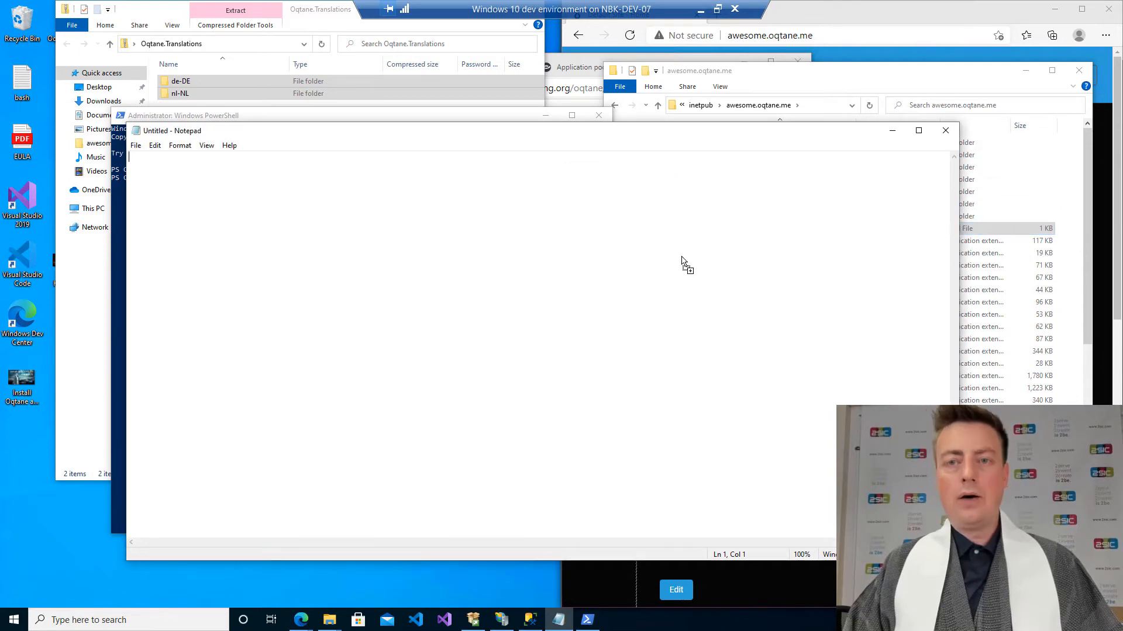
pyautogui.moveTo(824, 135); pyautogui.dragTo(925, 302)
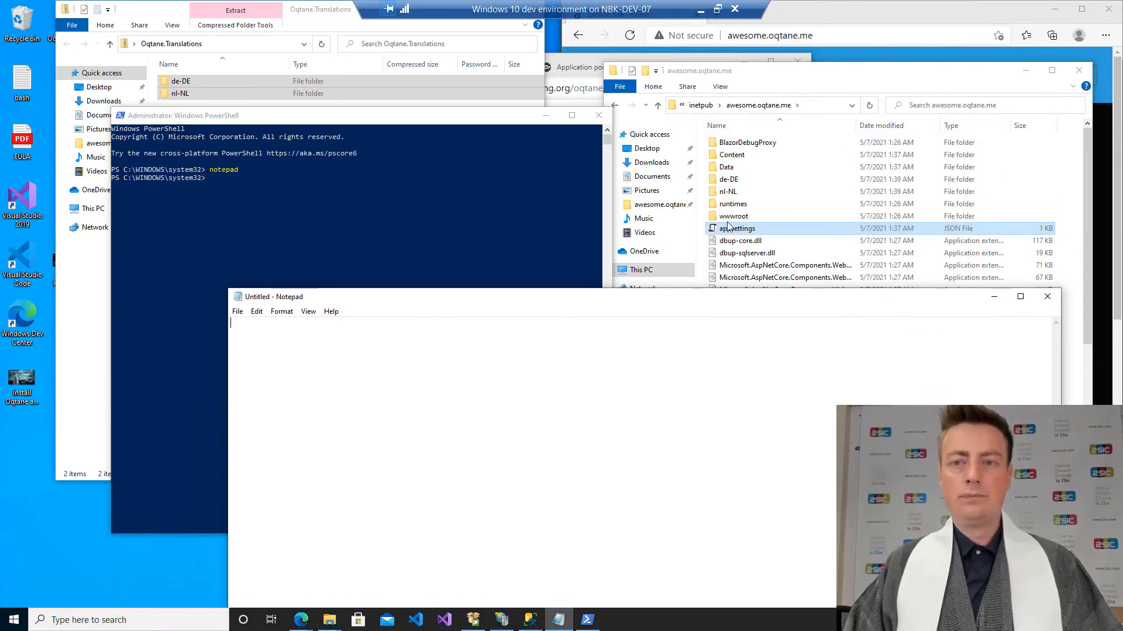
# Browse to C:\inetpub\awesome.oqtane.me in Notepad's Open dialog and show all file types.
pyautogui.click(237, 311)
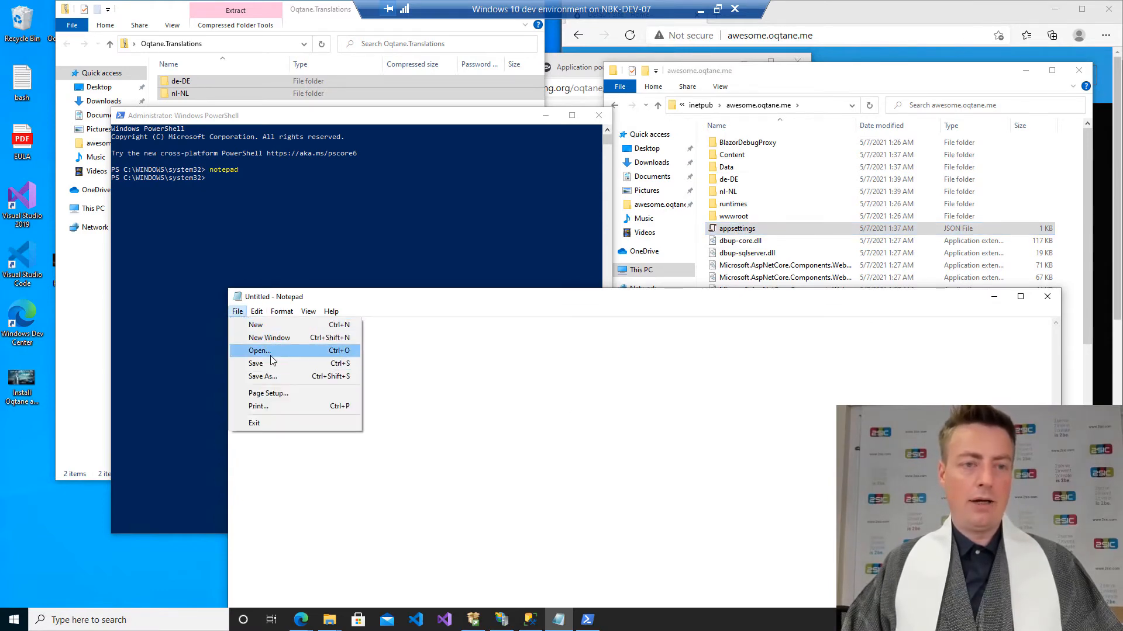
pyautogui.click(268, 353)
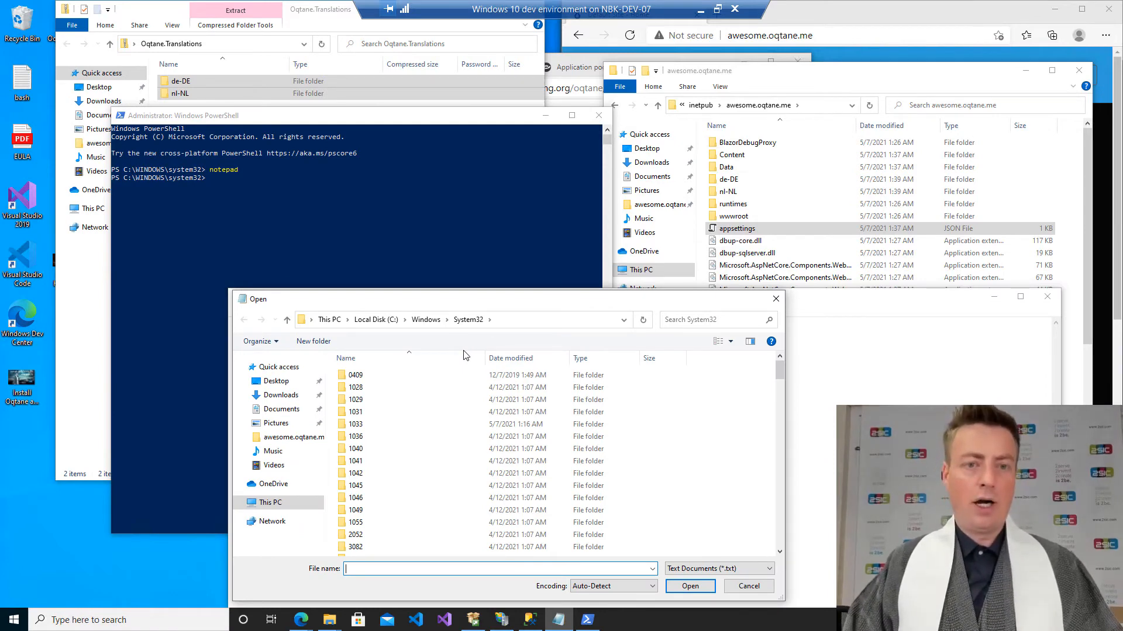
pyautogui.click(374, 319)
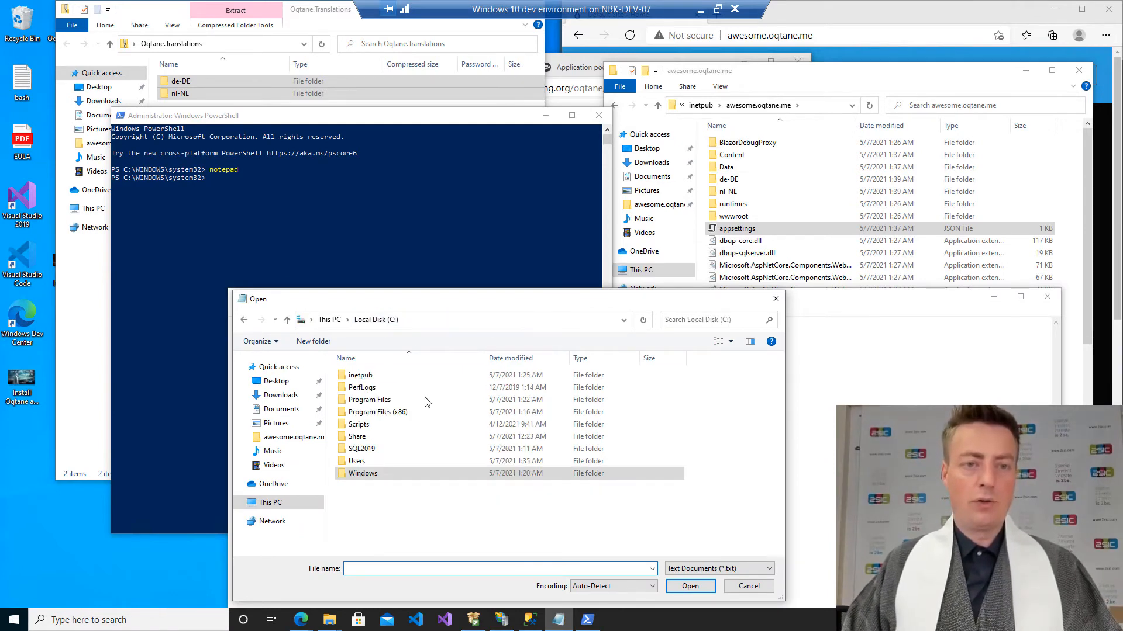
pyautogui.doubleClick(373, 378)
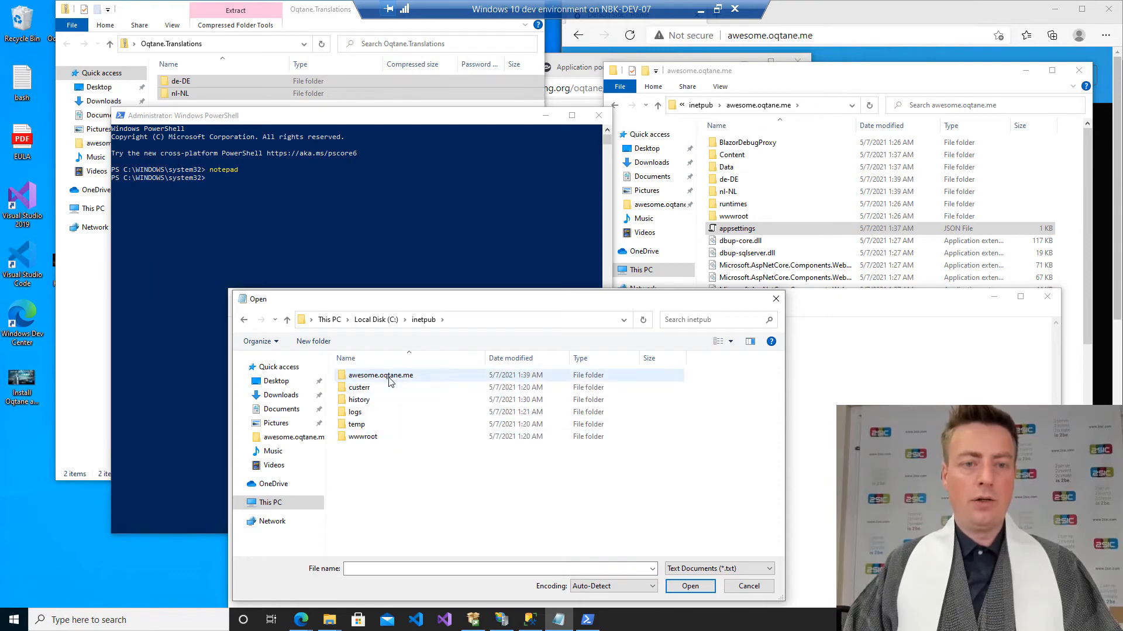
pyautogui.doubleClick(389, 376)
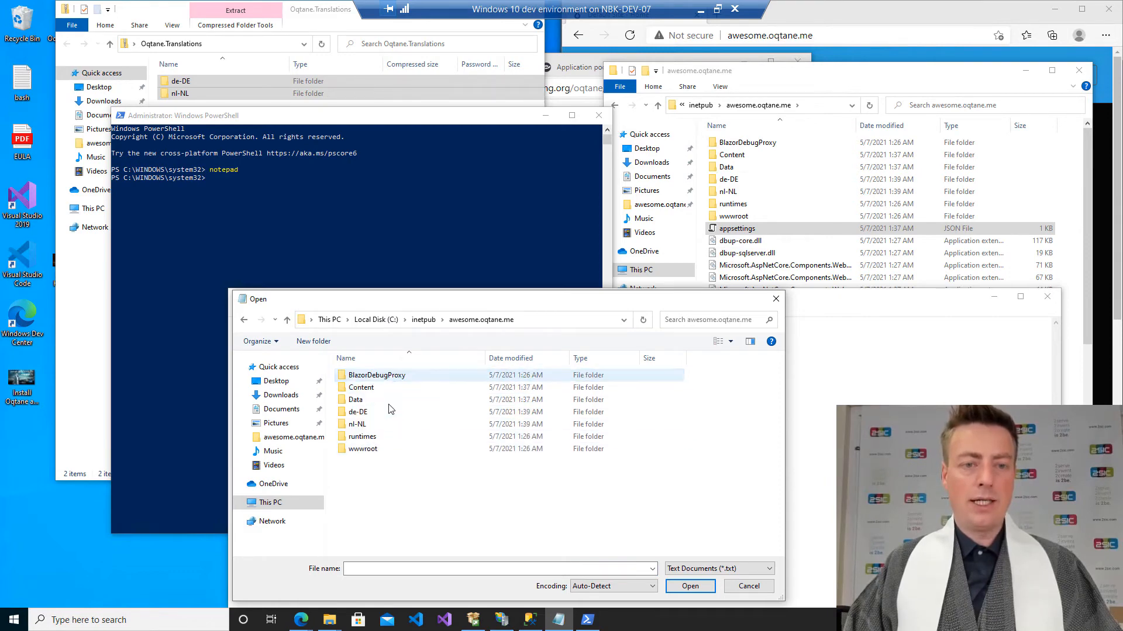
pyautogui.click(702, 570)
pyautogui.click(706, 590)
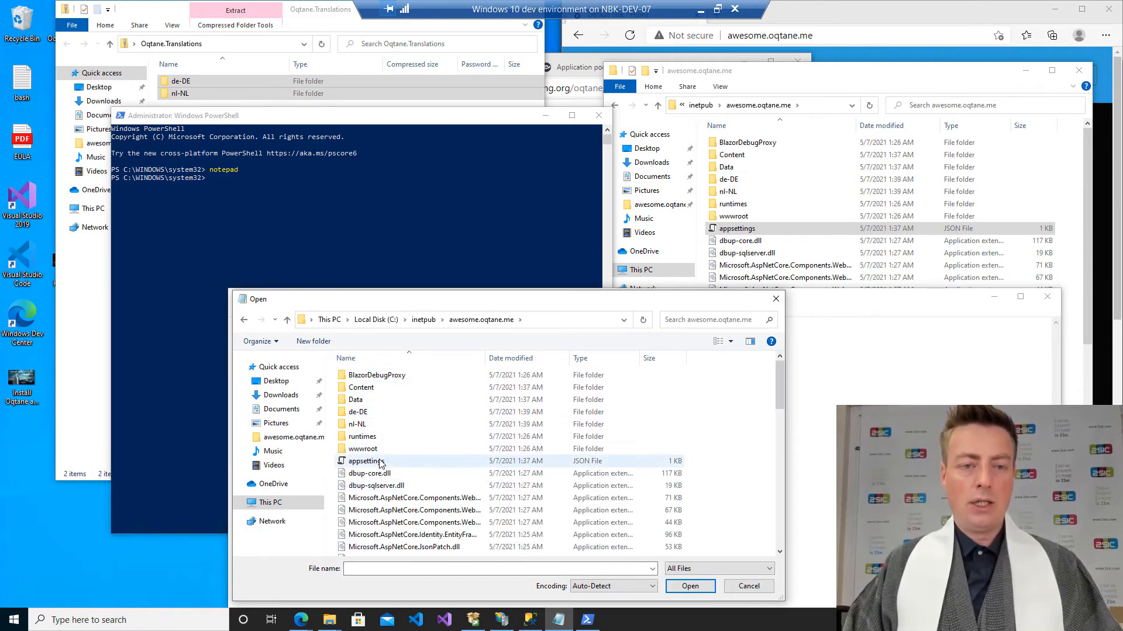
# Open the appsettings file, replace its entire text with the copied JSON, and save it.
pyautogui.doubleClick(381, 462)
pyautogui.hotkey('ctrl', 'a')
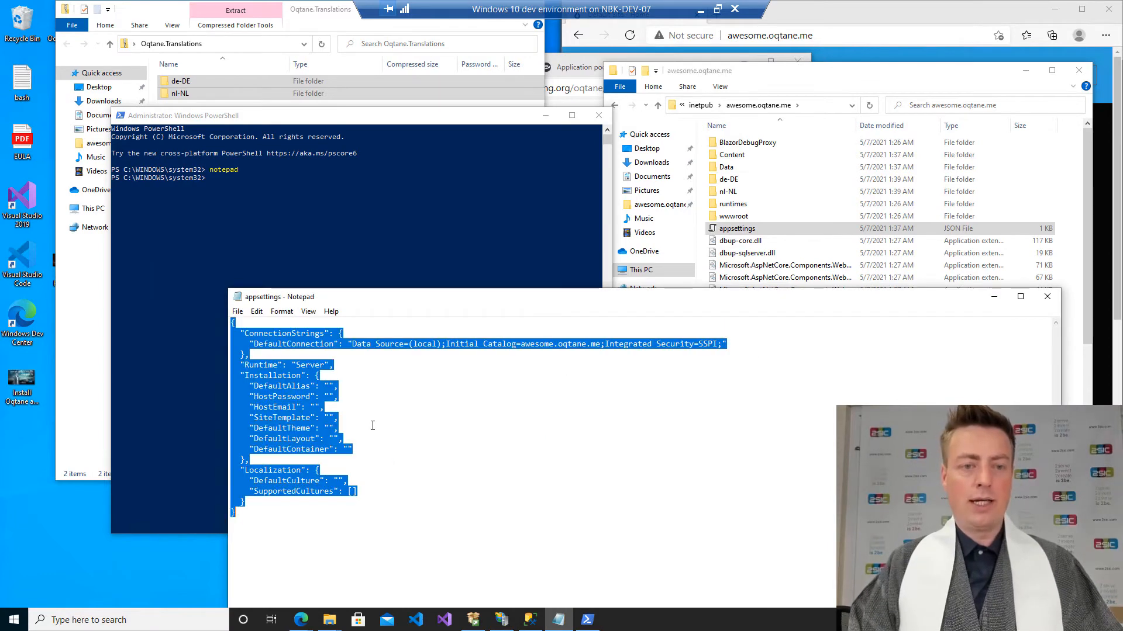
pyautogui.hotkey('ctrl', 'v')
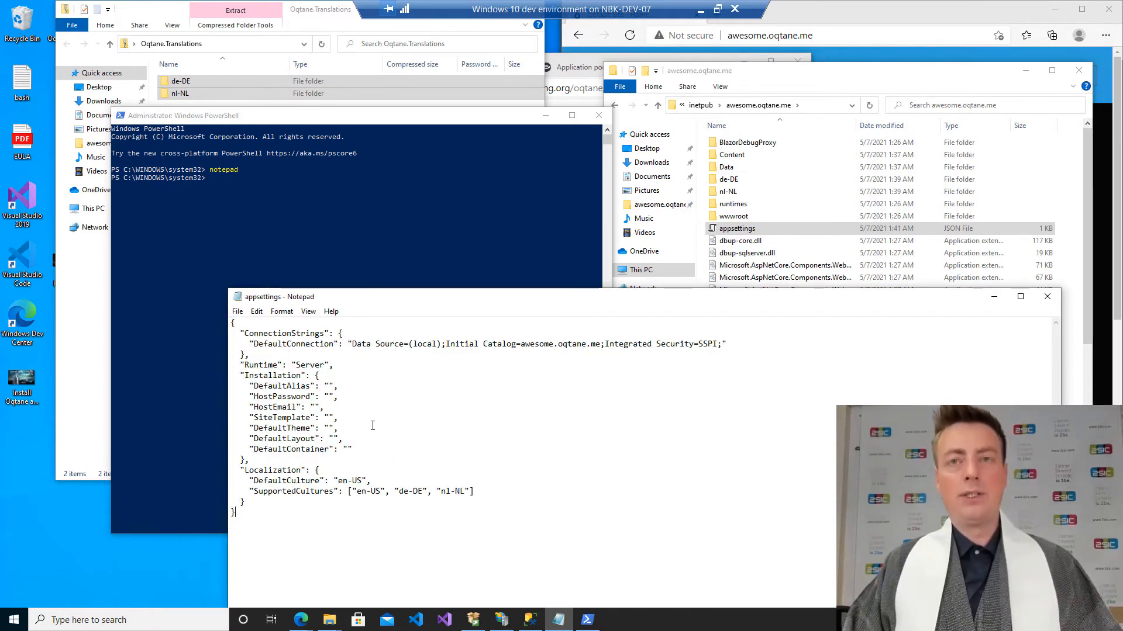
# Restart the Oqtane application from the System Info page of the site's Admin Dashboard and reload the site.
pyautogui.click(884, 23)
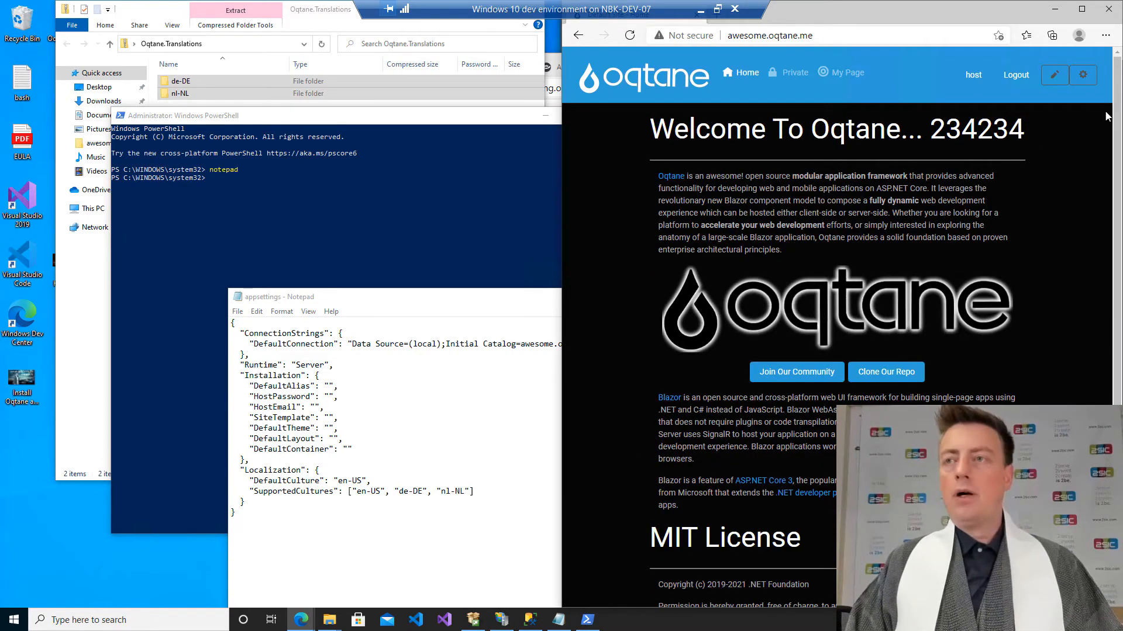
pyautogui.click(1082, 75)
pyautogui.click(1002, 95)
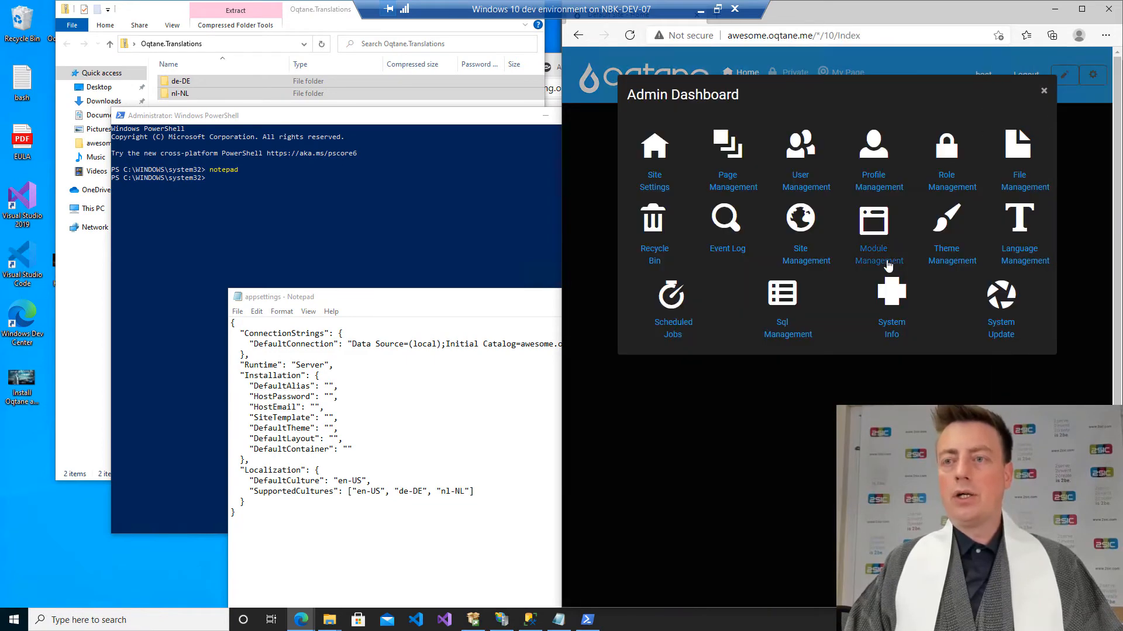
pyautogui.click(891, 296)
pyautogui.click(811, 395)
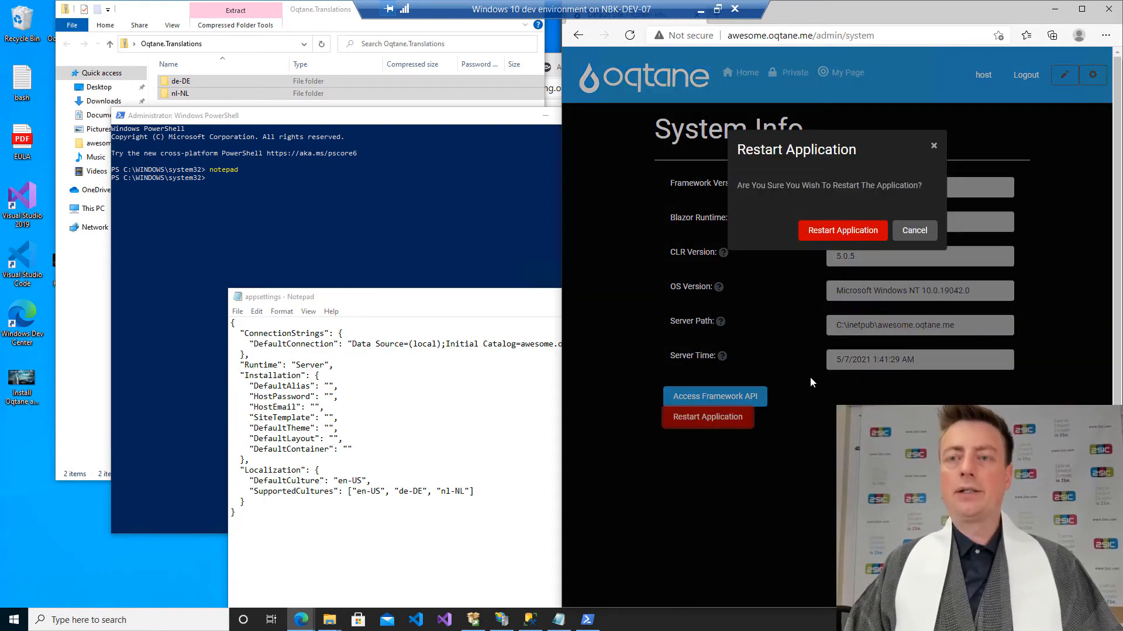
pyautogui.click(814, 233)
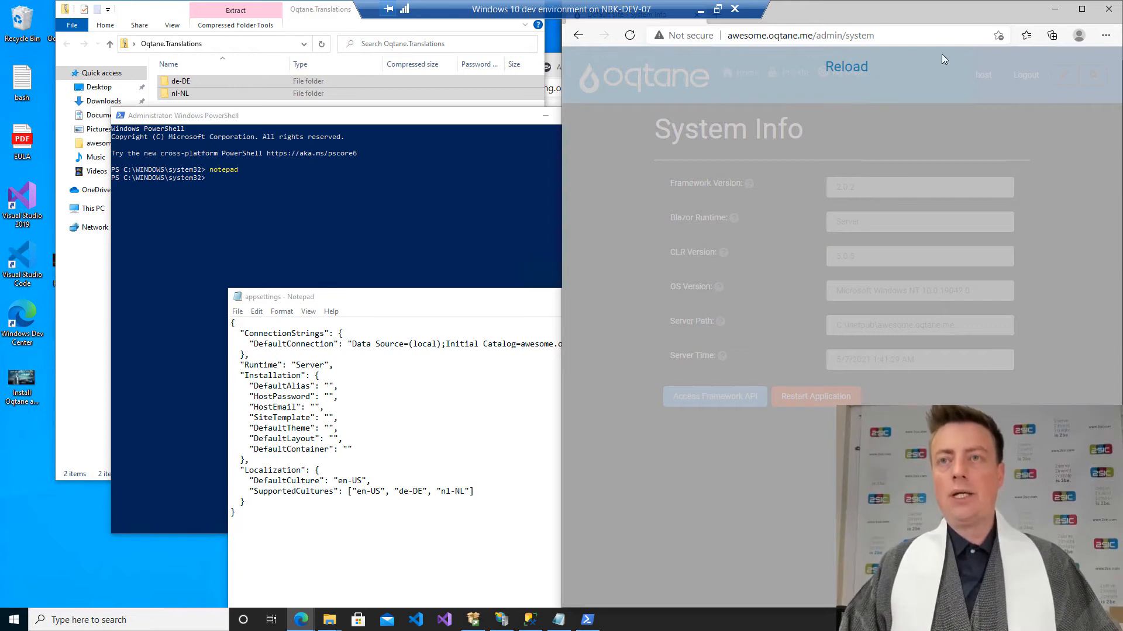
pyautogui.click(839, 65)
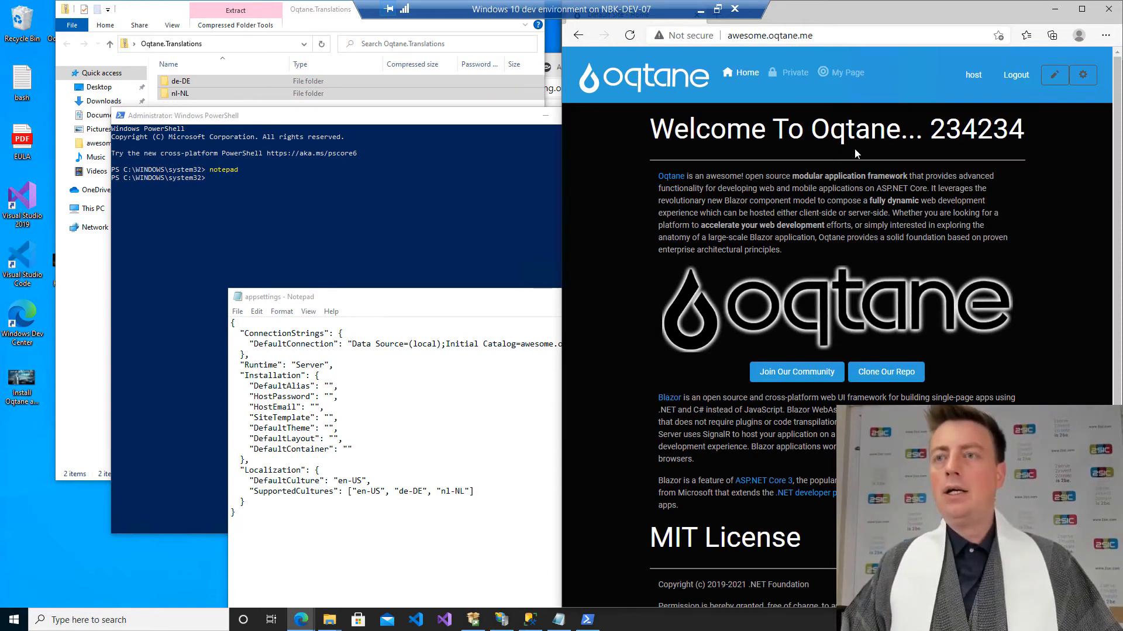
# Open the Language Management page from the site's Admin Dashboard.
pyautogui.click(1083, 75)
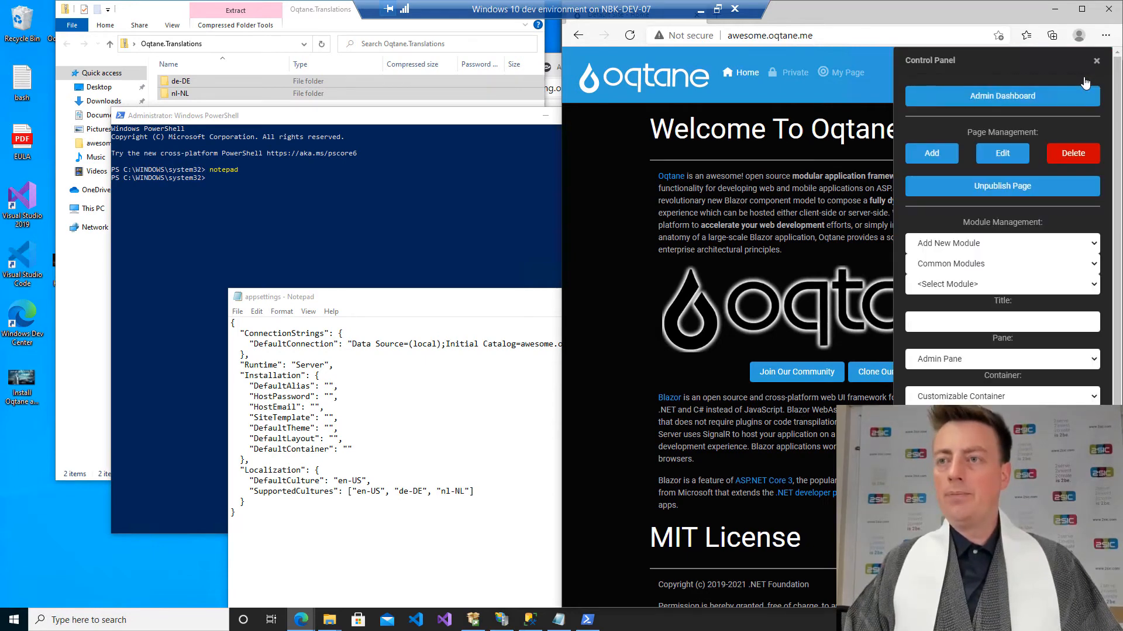
pyautogui.click(1018, 98)
pyautogui.click(1006, 266)
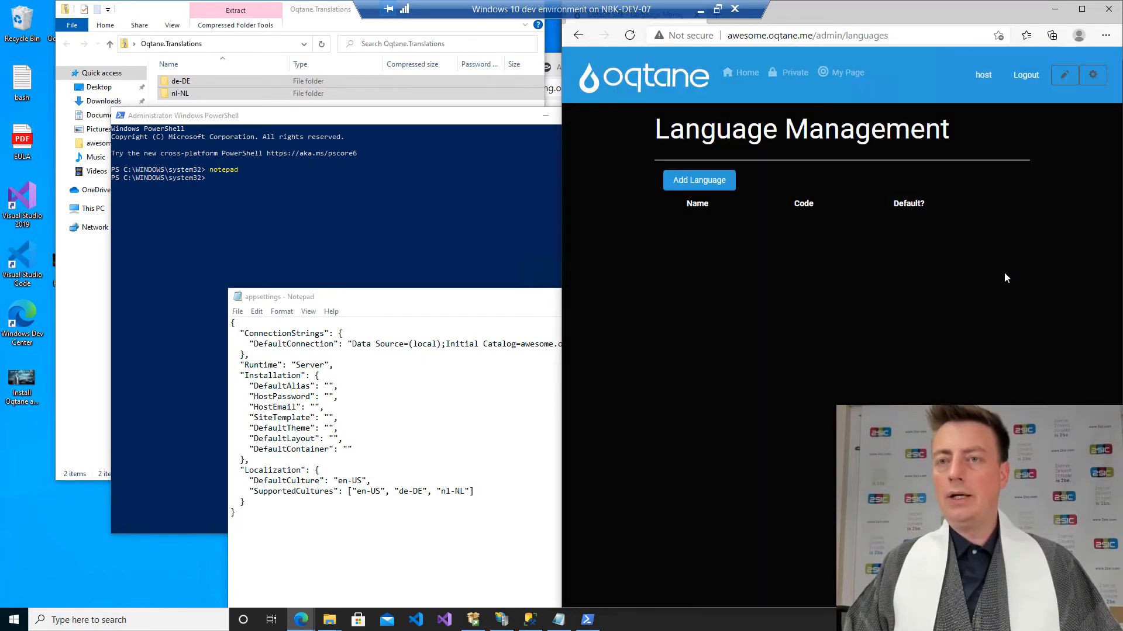
# Add a language entry with a blank name, set Default to Yes, save it, and close the dialog.
pyautogui.click(703, 188)
pyautogui.click(822, 145)
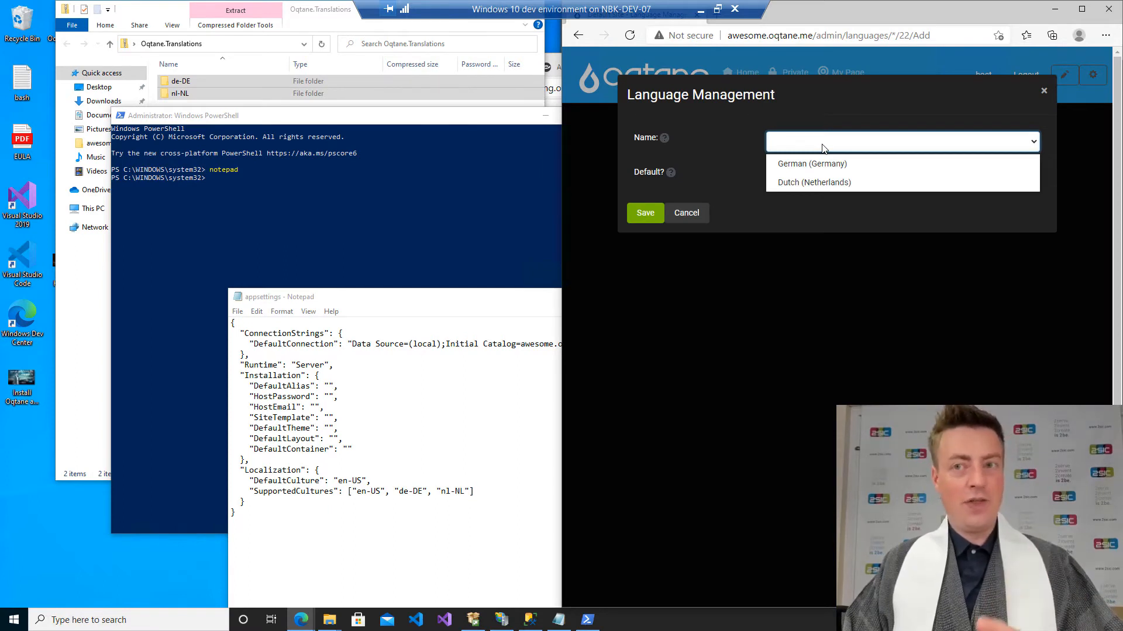
pyautogui.click(822, 147)
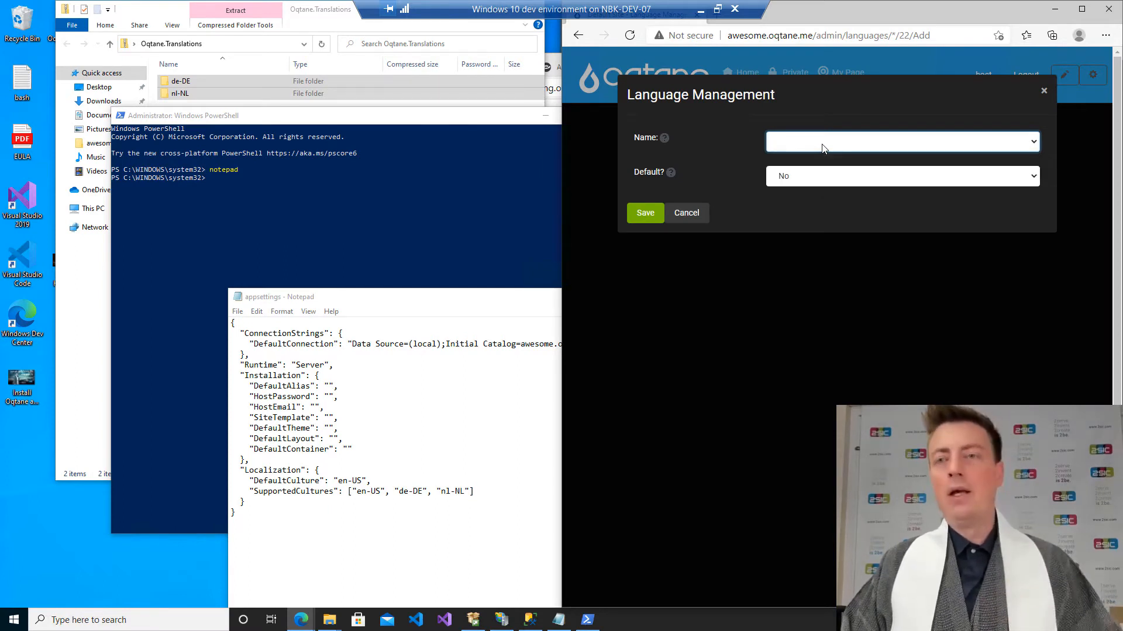
pyautogui.click(819, 179)
pyautogui.click(815, 194)
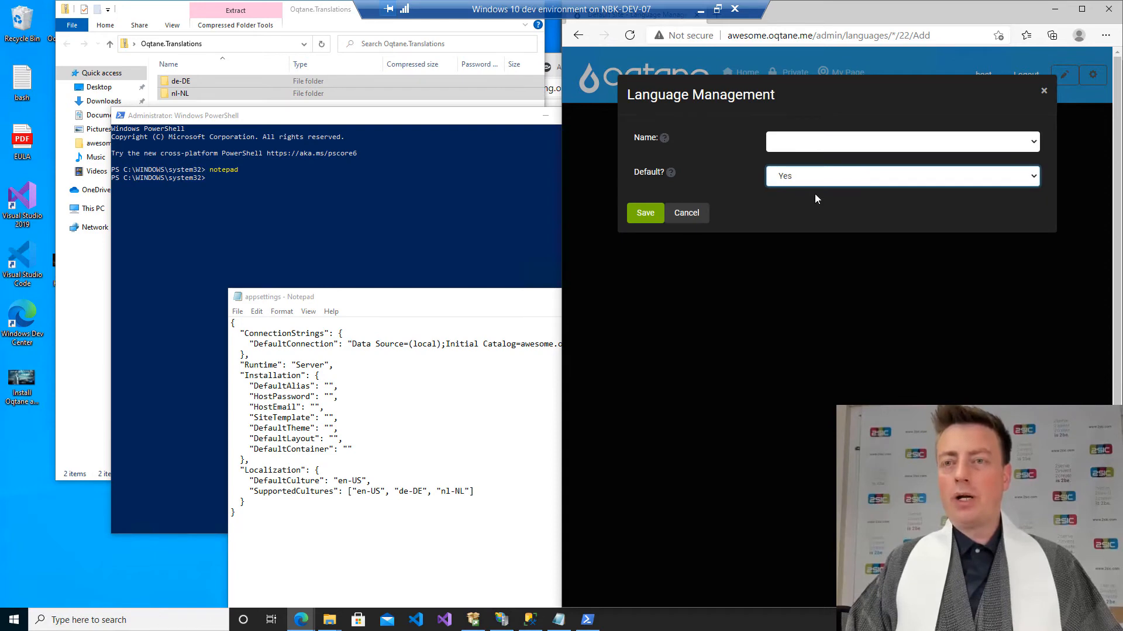
pyautogui.click(647, 215)
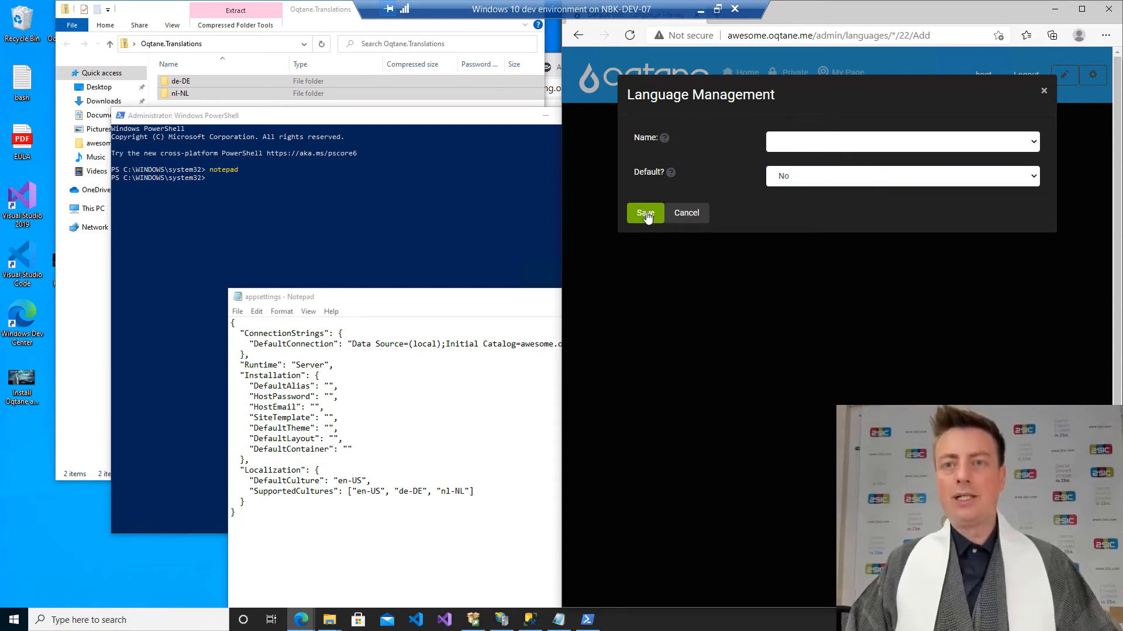
pyautogui.click(1046, 89)
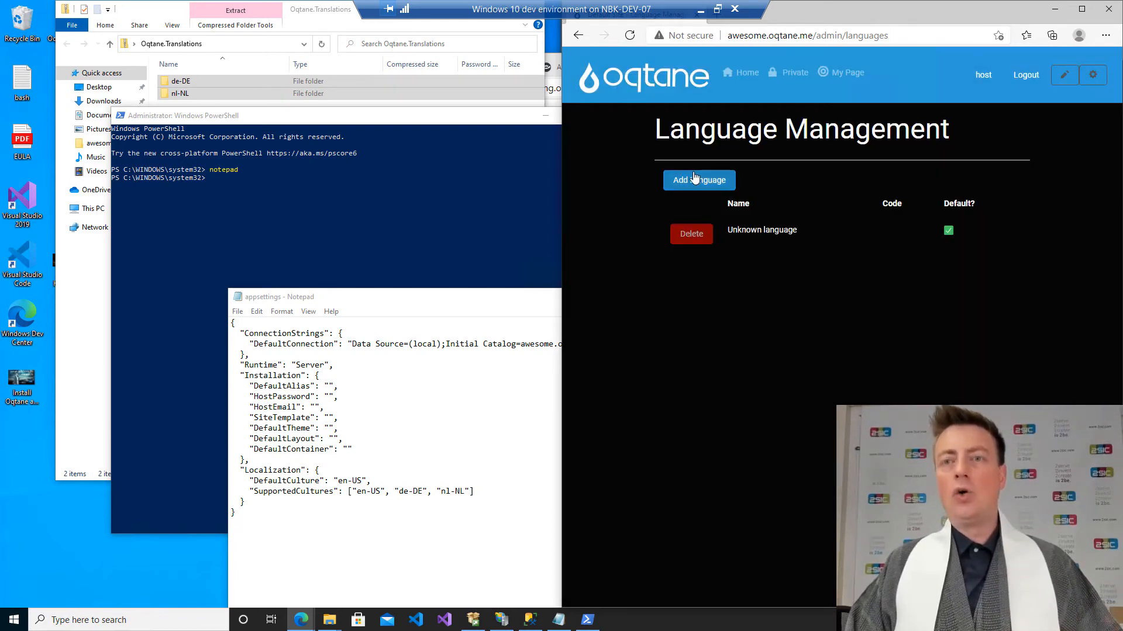
# Add German (Germany) as a non-default site language.
pyautogui.click(696, 185)
pyautogui.click(799, 146)
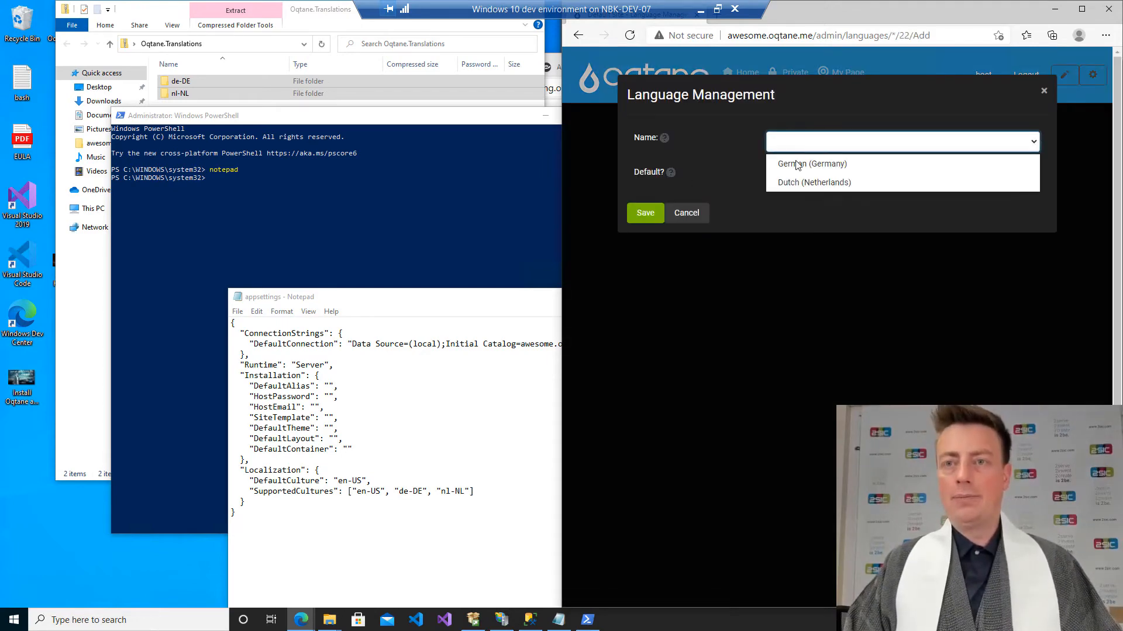
pyautogui.click(799, 159)
pyautogui.click(797, 178)
pyautogui.click(783, 216)
pyautogui.click(643, 213)
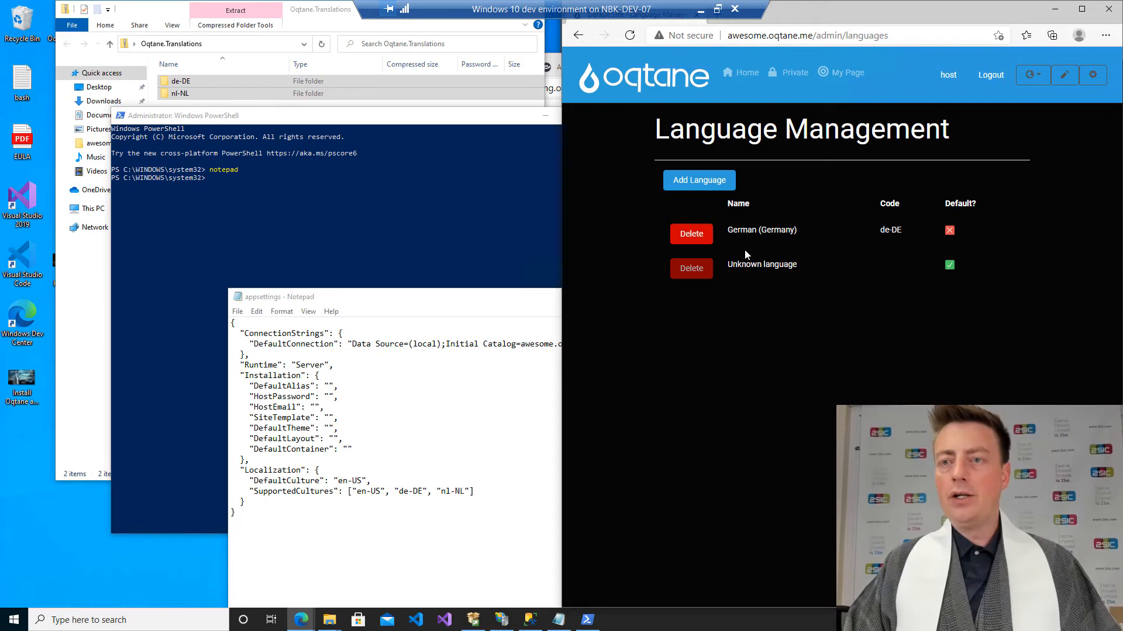
# Add Dutch (Netherlands) as a non-default site language and display the site's language switcher options.
pyautogui.click(721, 185)
pyautogui.click(802, 143)
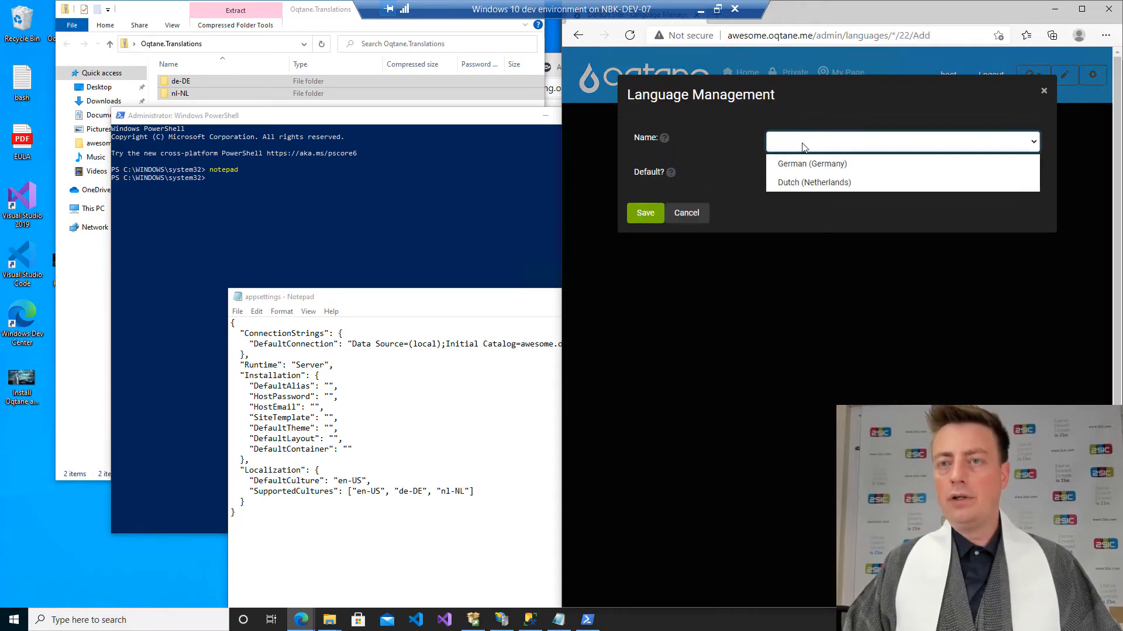
pyautogui.click(801, 183)
pyautogui.click(646, 212)
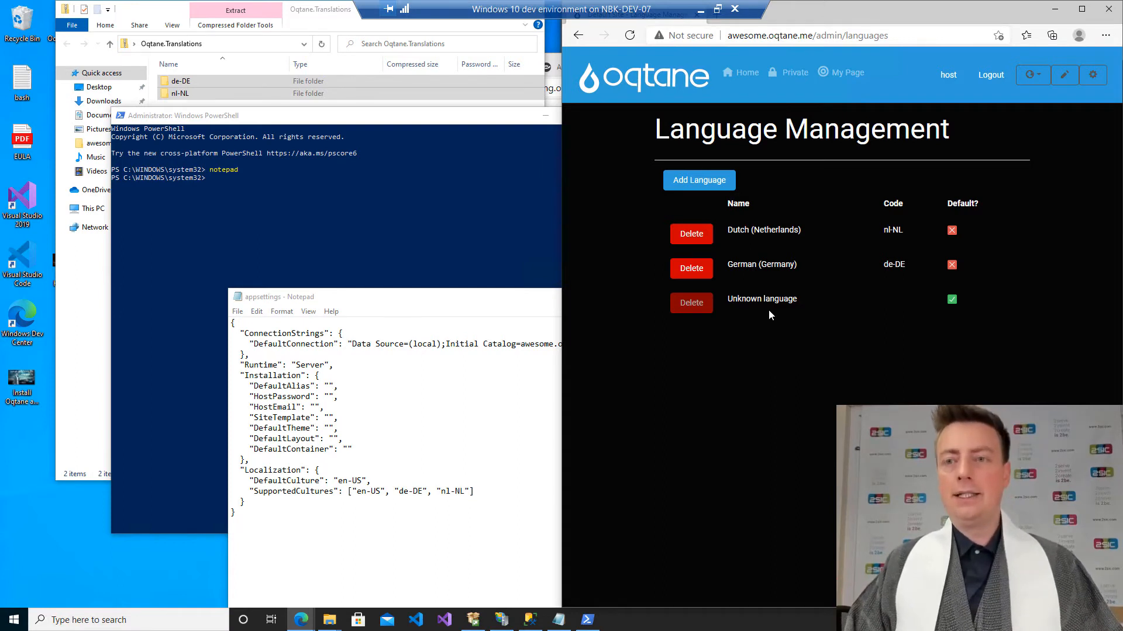
pyautogui.click(1047, 79)
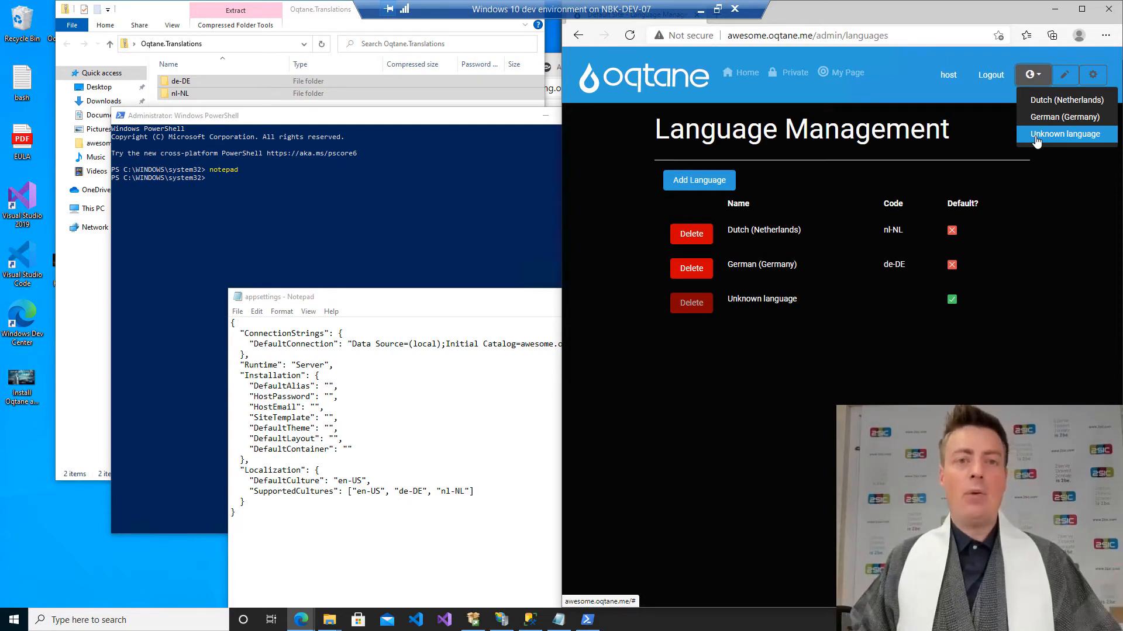
# Close the appsettings Notepad window and minimize the PowerShell window.
pyautogui.click(531, 369)
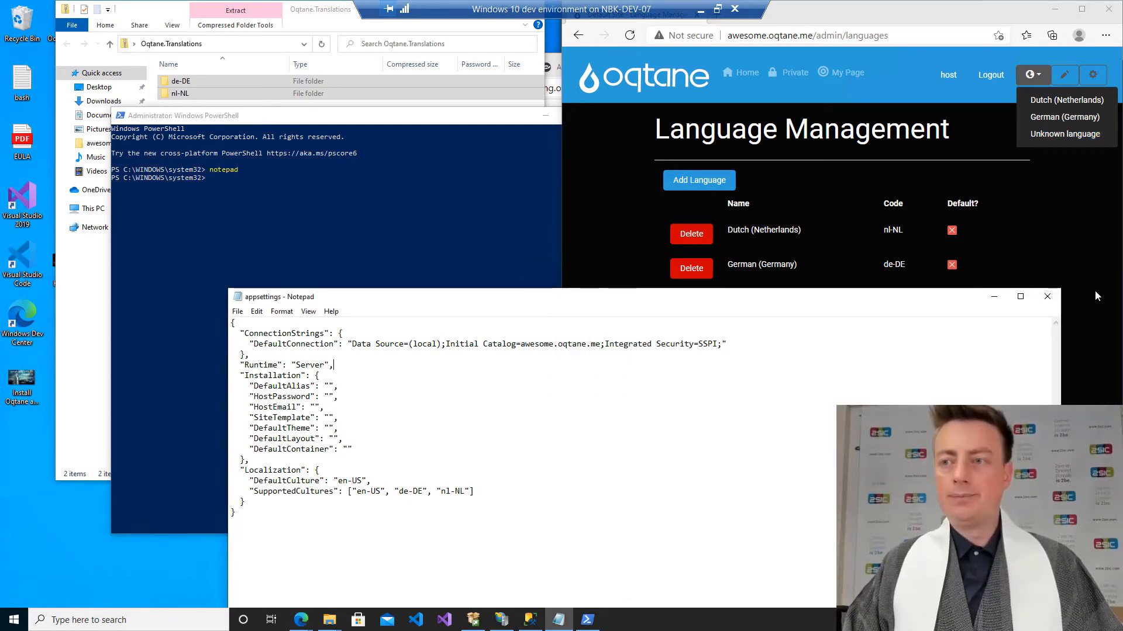
pyautogui.click(1047, 297)
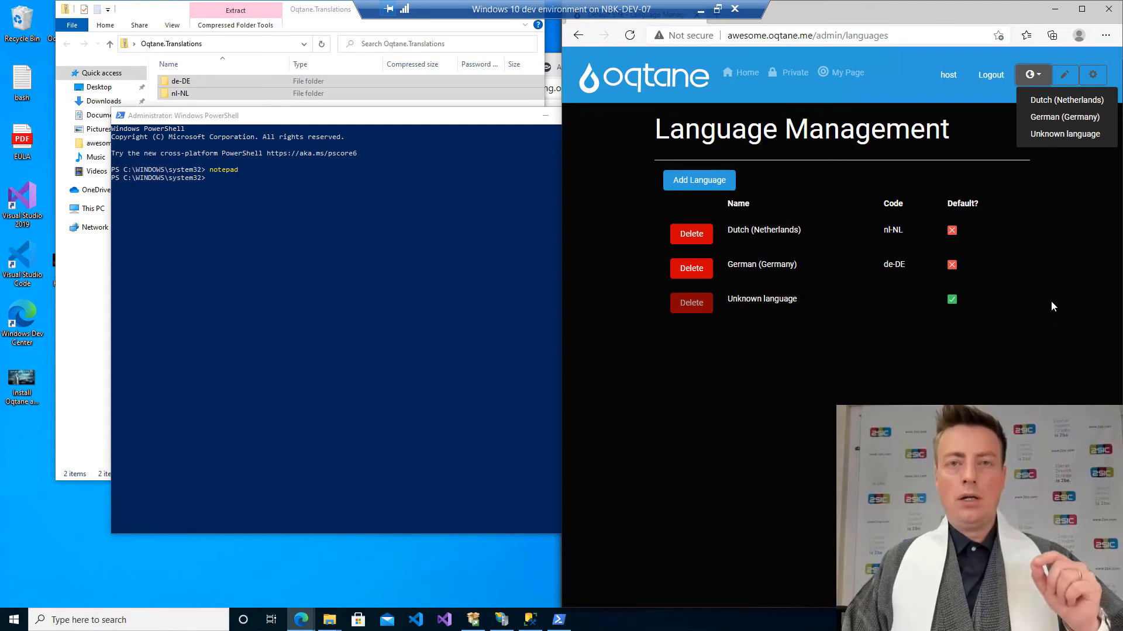
pyautogui.click(360, 274)
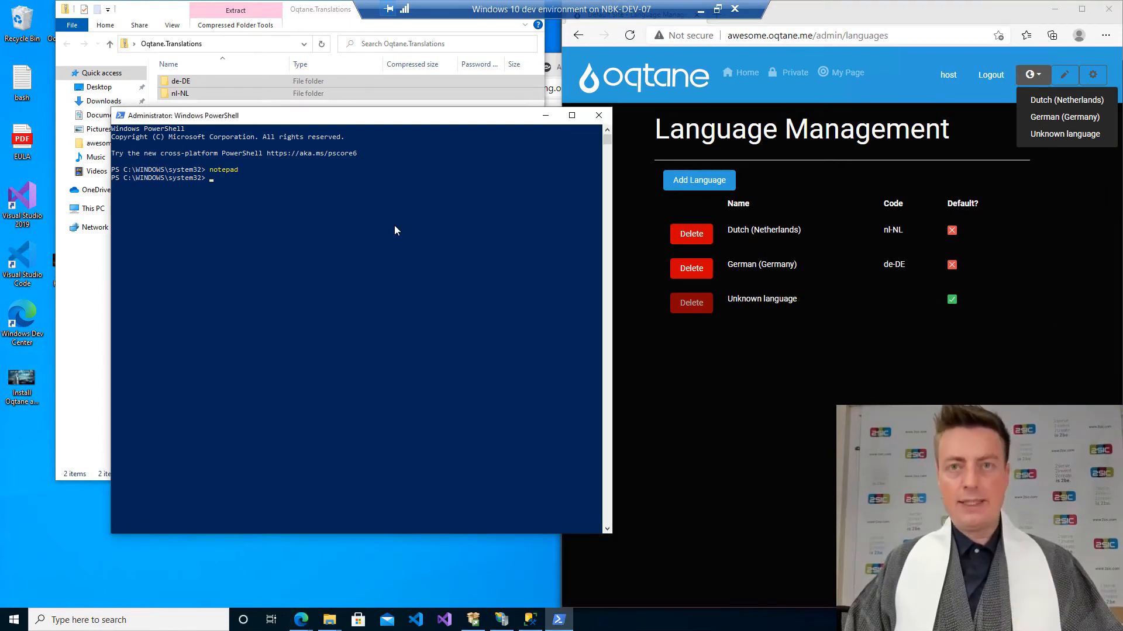
pyautogui.click(545, 115)
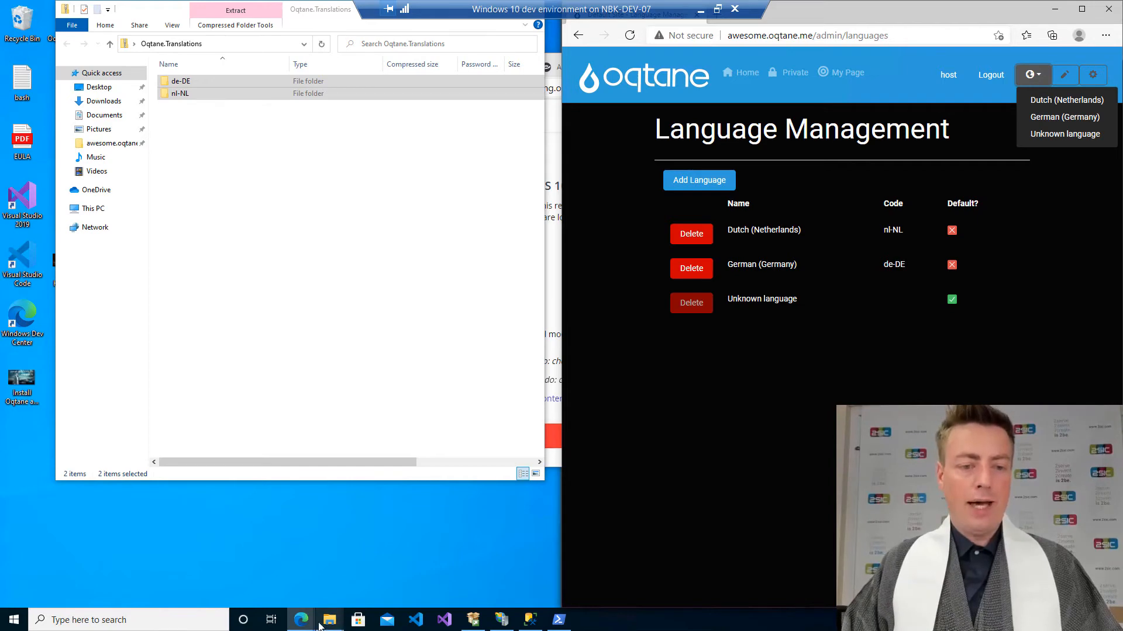
# Switch to the Azing installation checklist browser window and mark "Activate additional languages" as done.
pyautogui.click(293, 621)
pyautogui.click(241, 585)
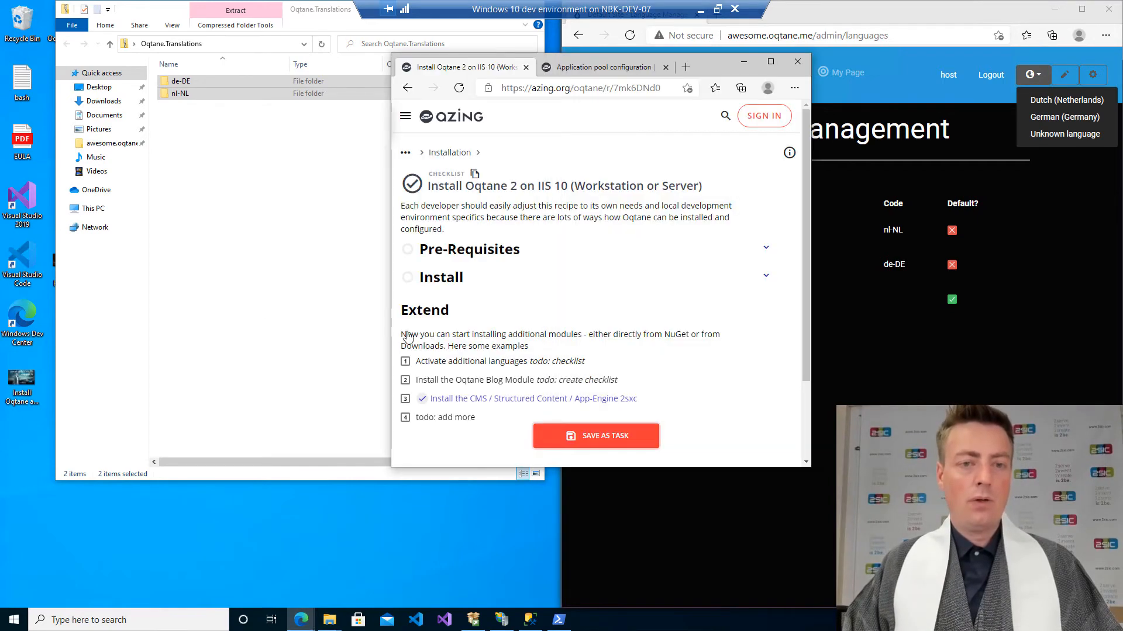
pyautogui.click(406, 362)
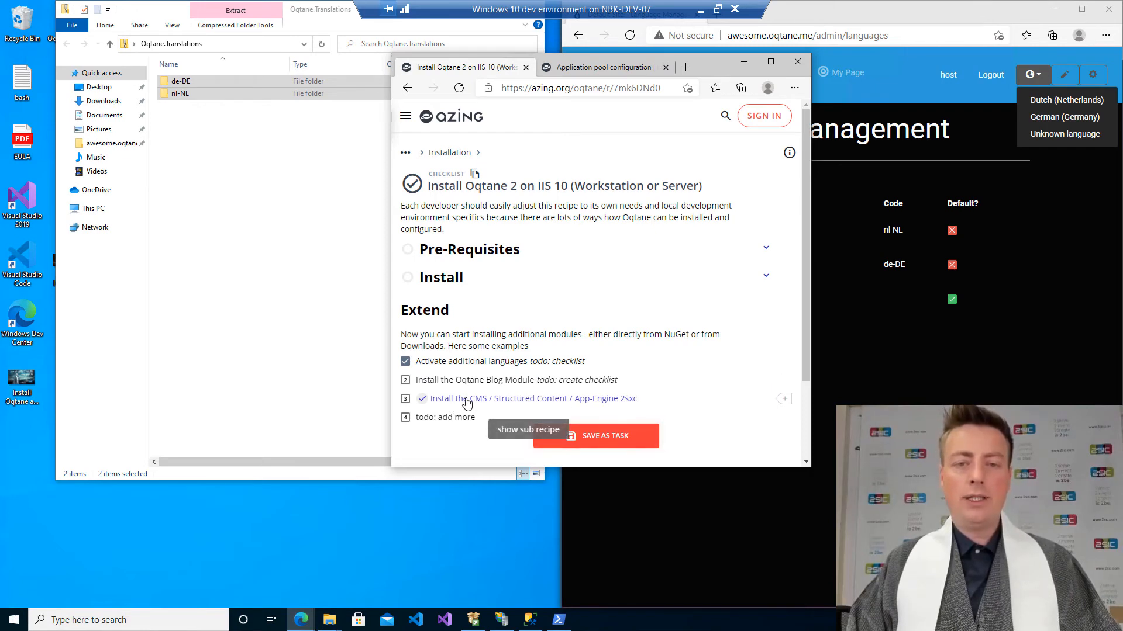
# Dock the checklist window beside the Oqtane site and expand the sub-recipe for installing the CMS / Structured Content / App-Engine 2sxc.
pyautogui.press('super+Left')
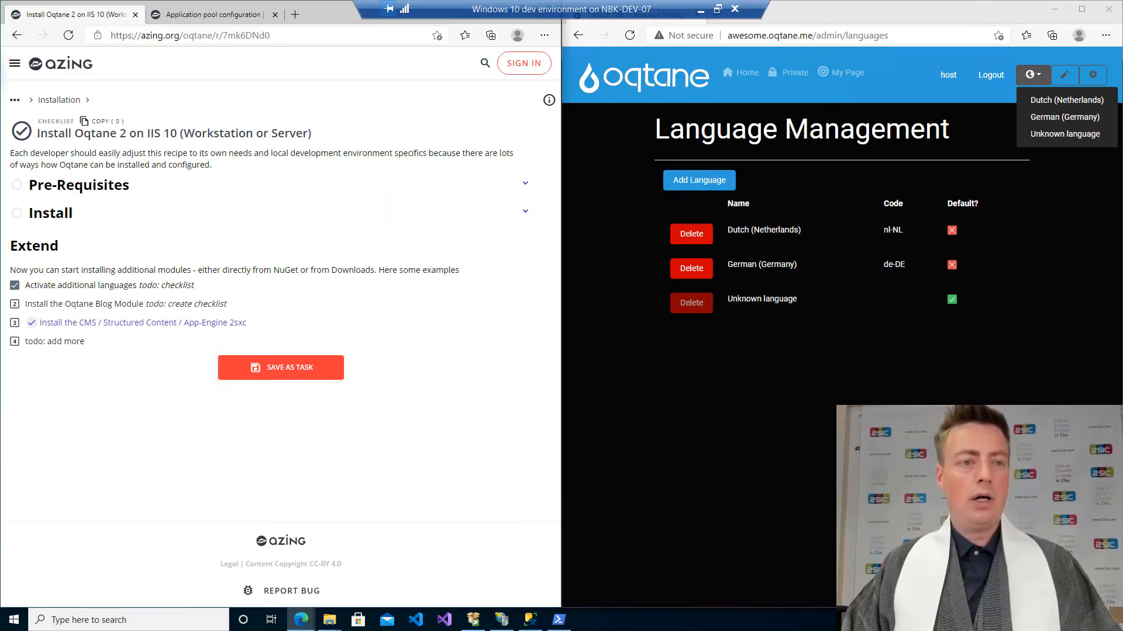
pyautogui.click(133, 327)
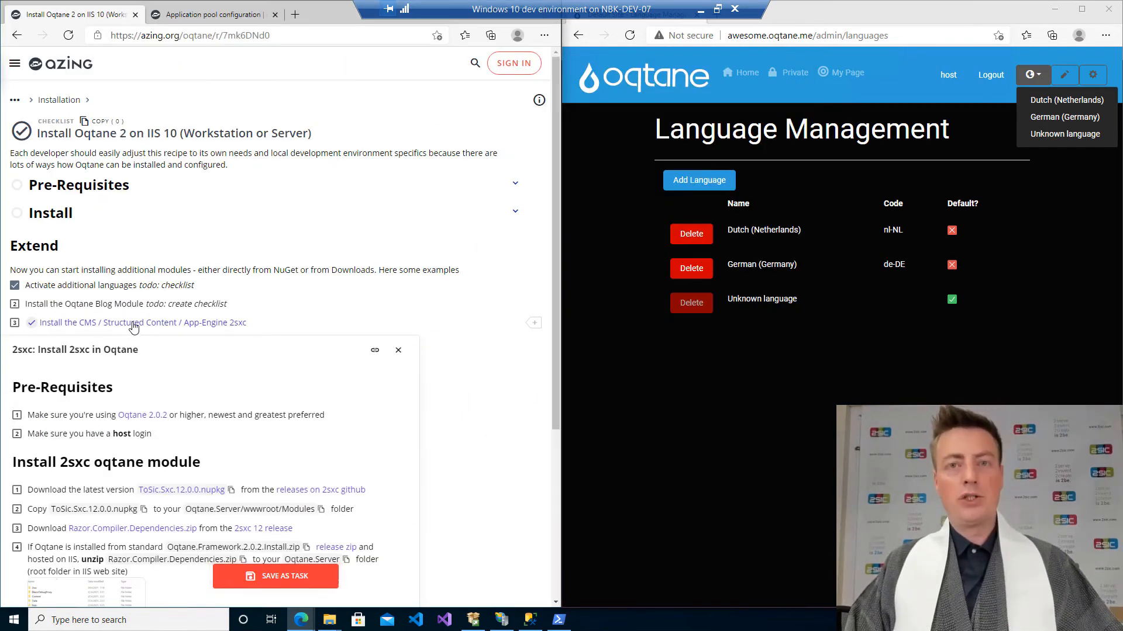
pyautogui.scroll(-3, 137, 328)
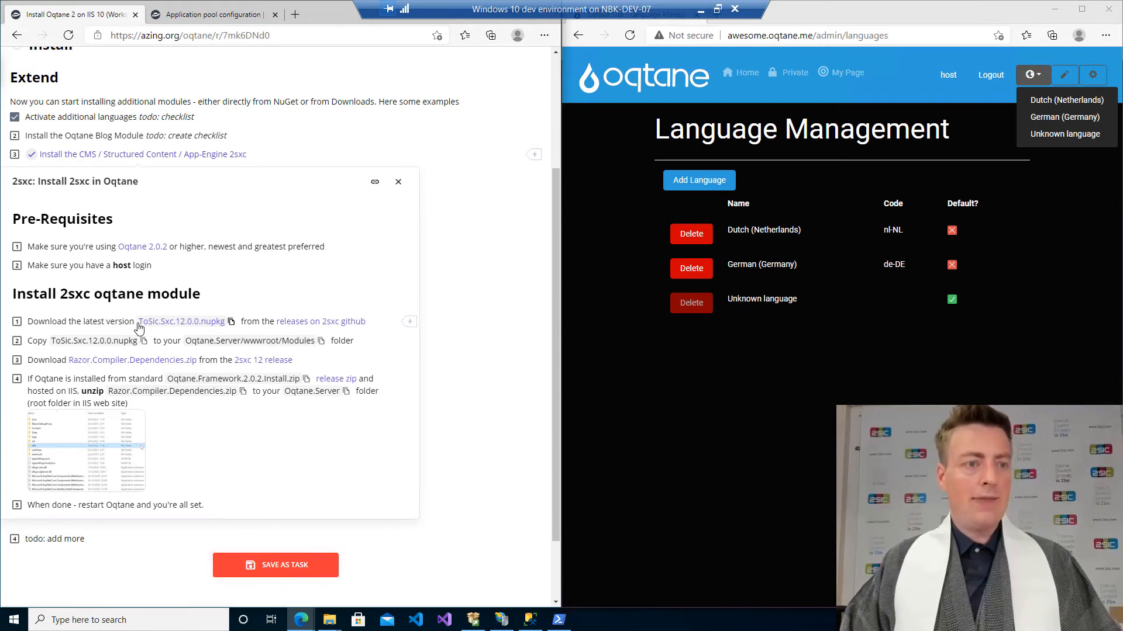
# Download ToSic.Sxc.12.0.0.nupkg from the 2sxc GitHub releases and mark that download as done in the checklist.
pyautogui.click(313, 321)
pyautogui.scroll(-1, 296, 323)
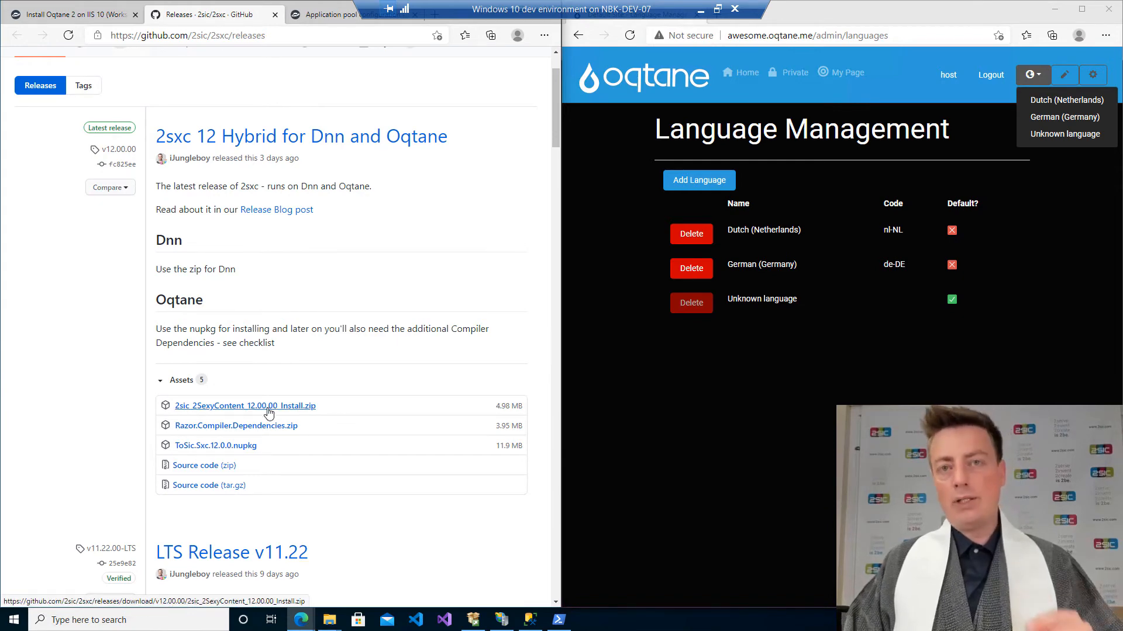
pyautogui.click(244, 453)
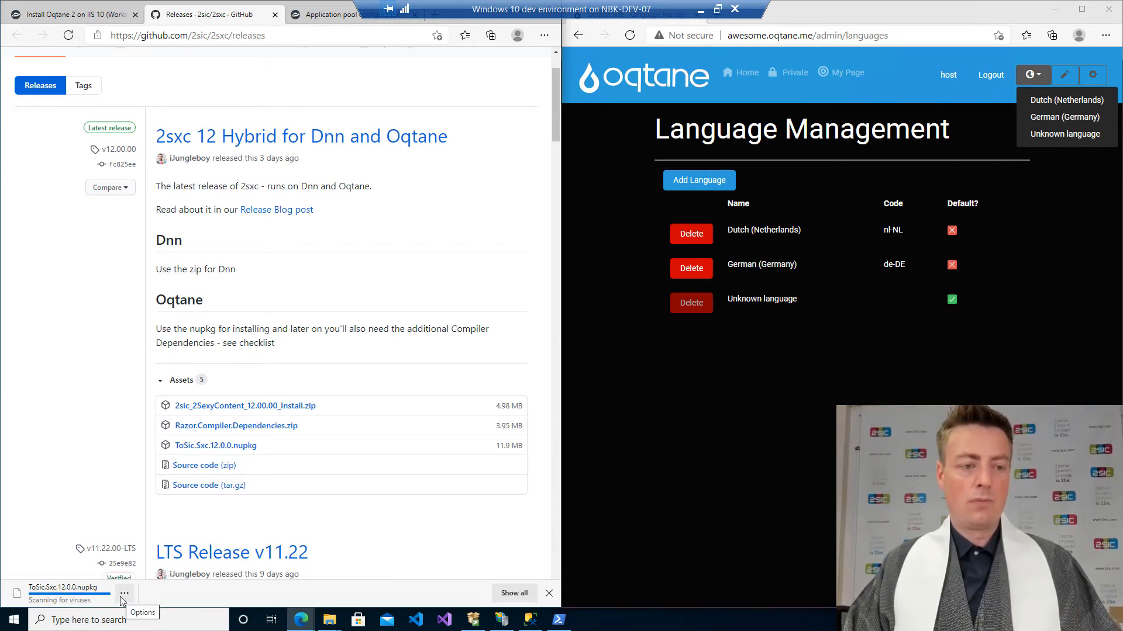
pyautogui.click(117, 13)
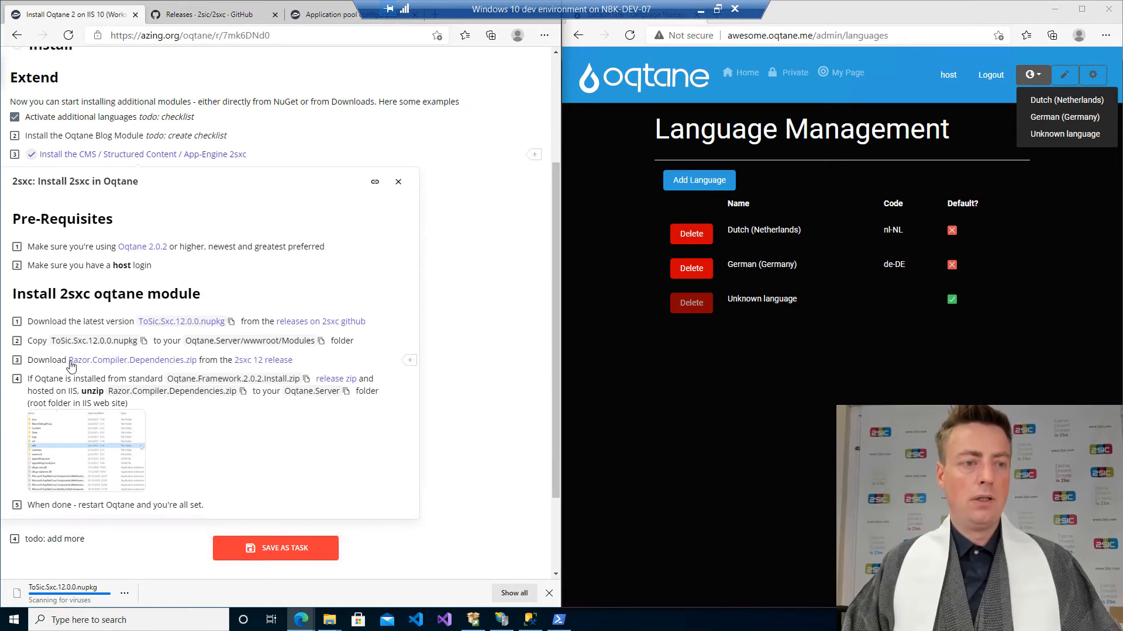
pyautogui.click(16, 322)
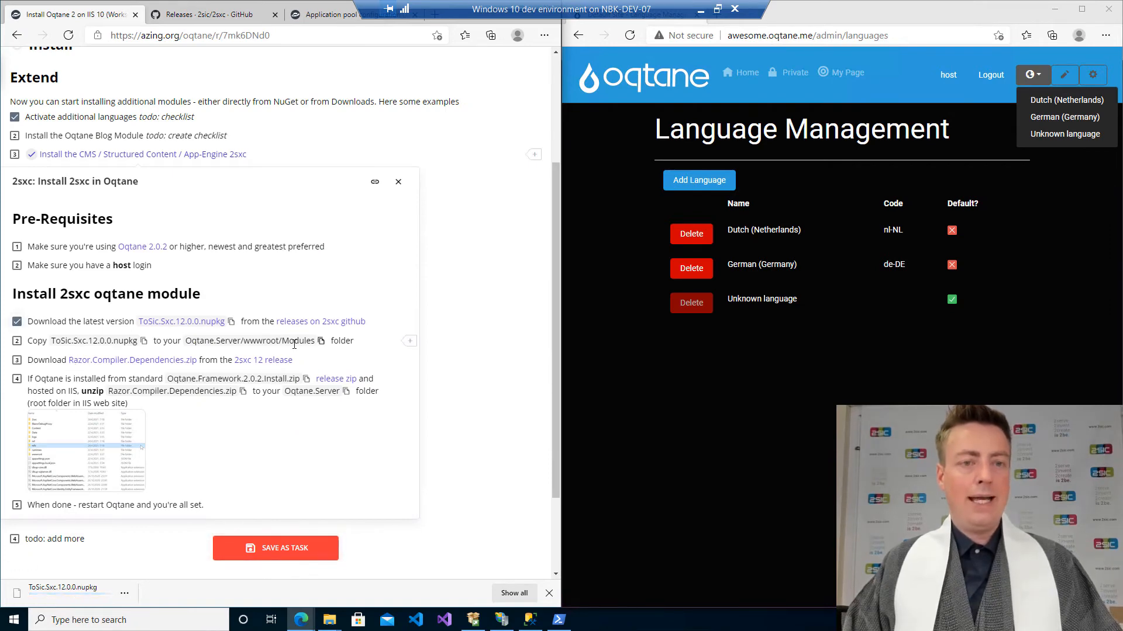
# Switch to the awesome.oqtane.me folder in File Explorer and open its wwwroot\Modules subfolder.
pyautogui.hotkey('alt', 'Tab')
pyautogui.hotkey('alt', 'Tab')
pyautogui.hotkey('alt', 'Tab')
pyautogui.hotkey('alt', 'Tab')
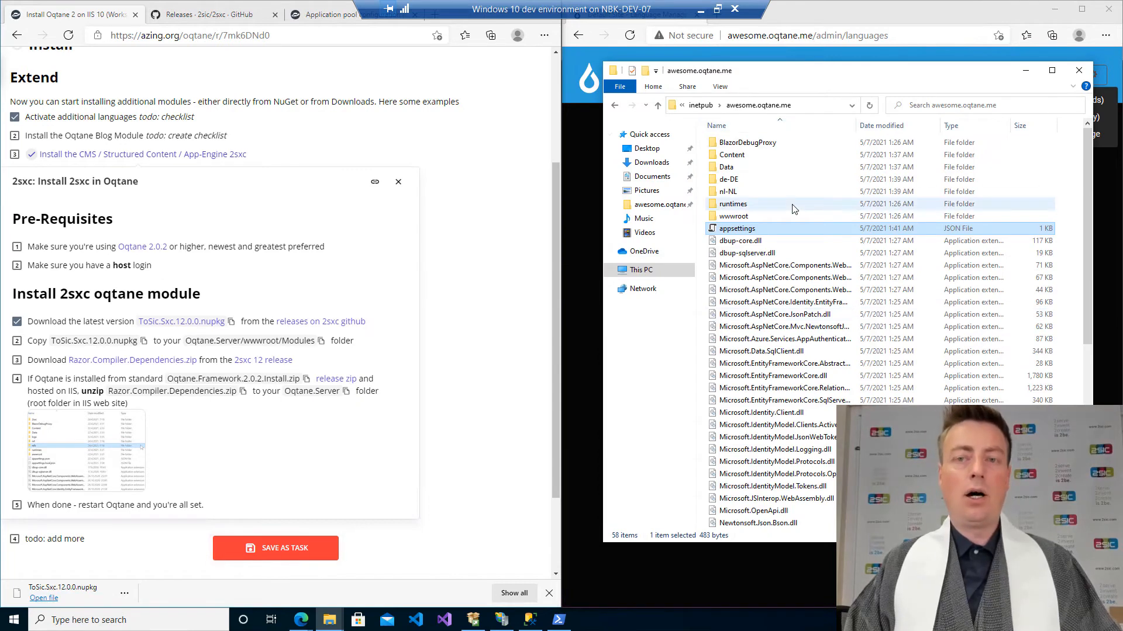
pyautogui.doubleClick(760, 215)
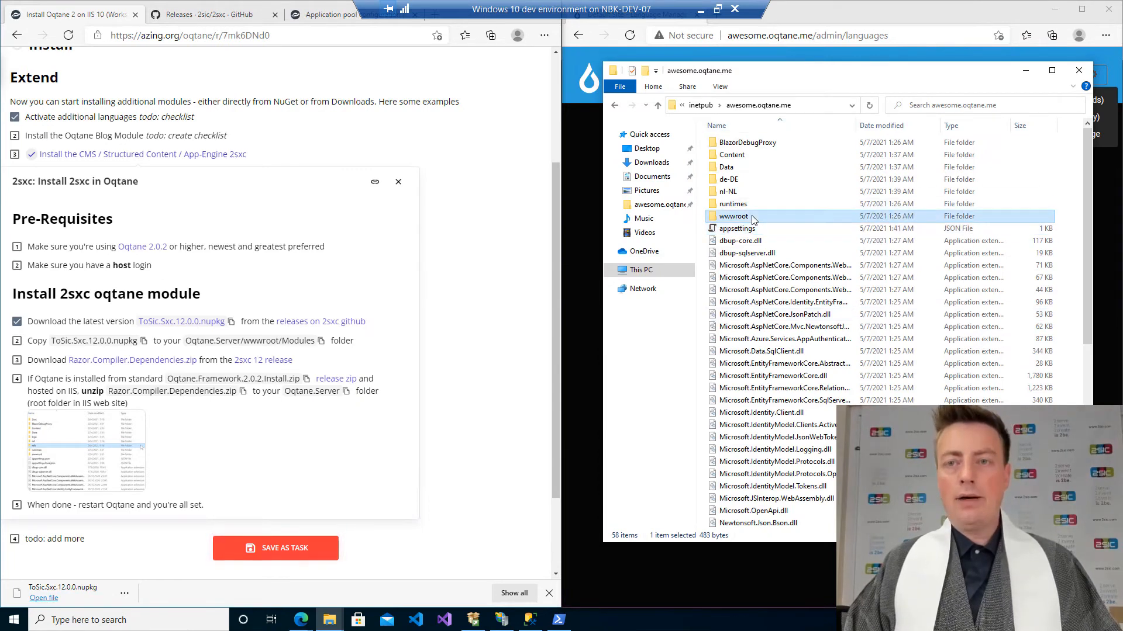
pyautogui.doubleClick(750, 211)
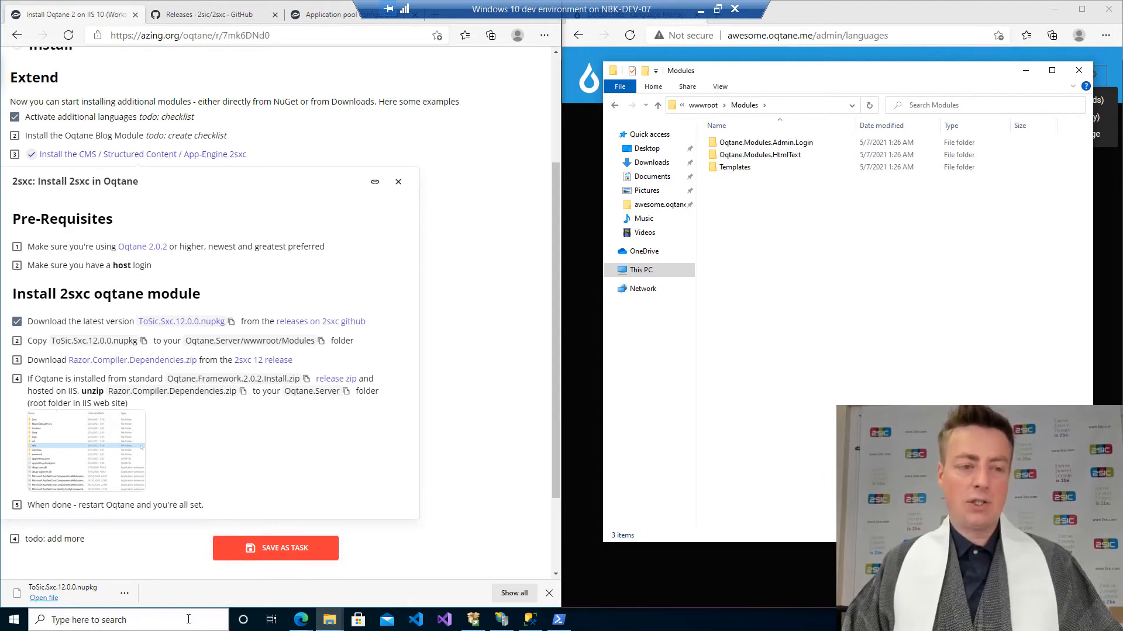
# Copy ToSic.Sxc.12.0.0.nupkg from Downloads into the site's Modules folder with administrator permission, and minimize the Downloads window.
pyautogui.click(125, 593)
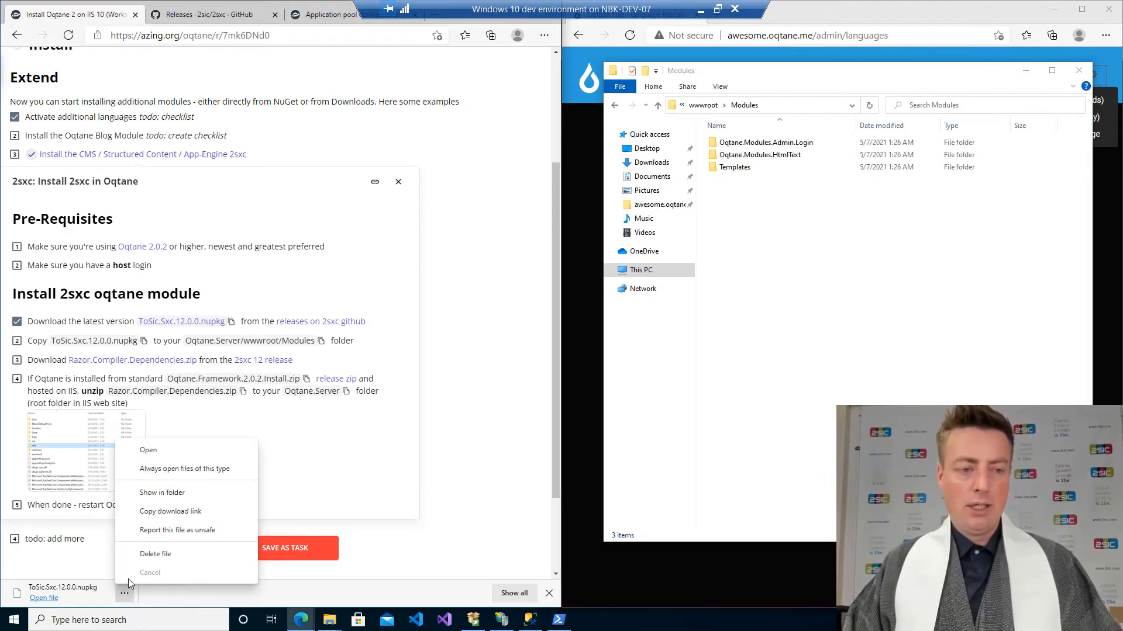
pyautogui.click(157, 493)
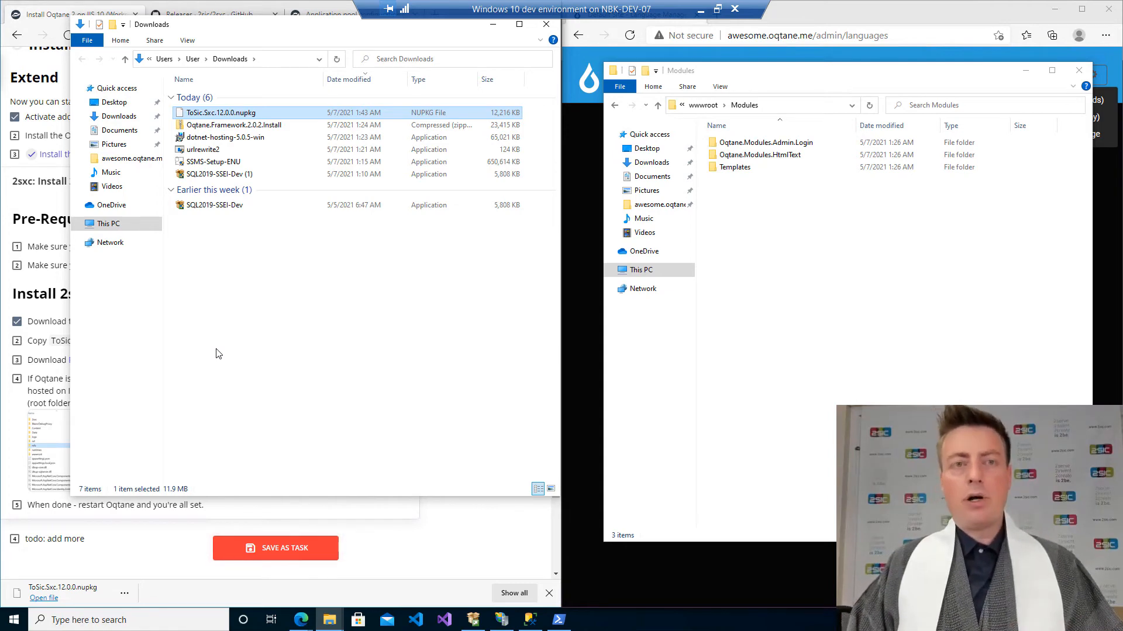
pyautogui.moveTo(233, 113); pyautogui.dragTo(797, 234)
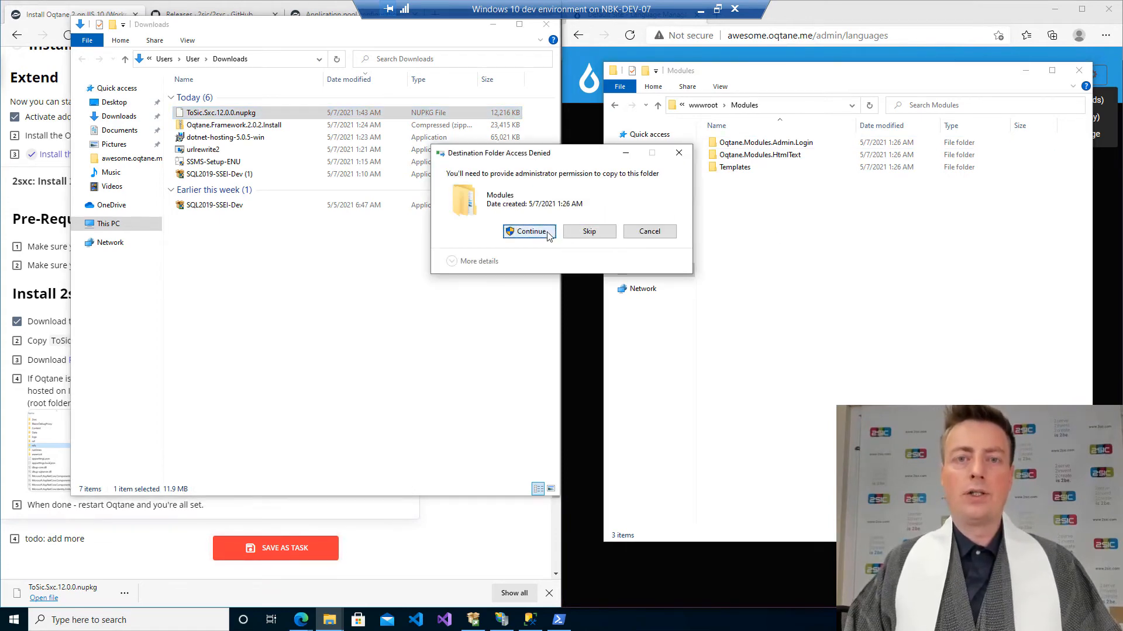
pyautogui.click(529, 232)
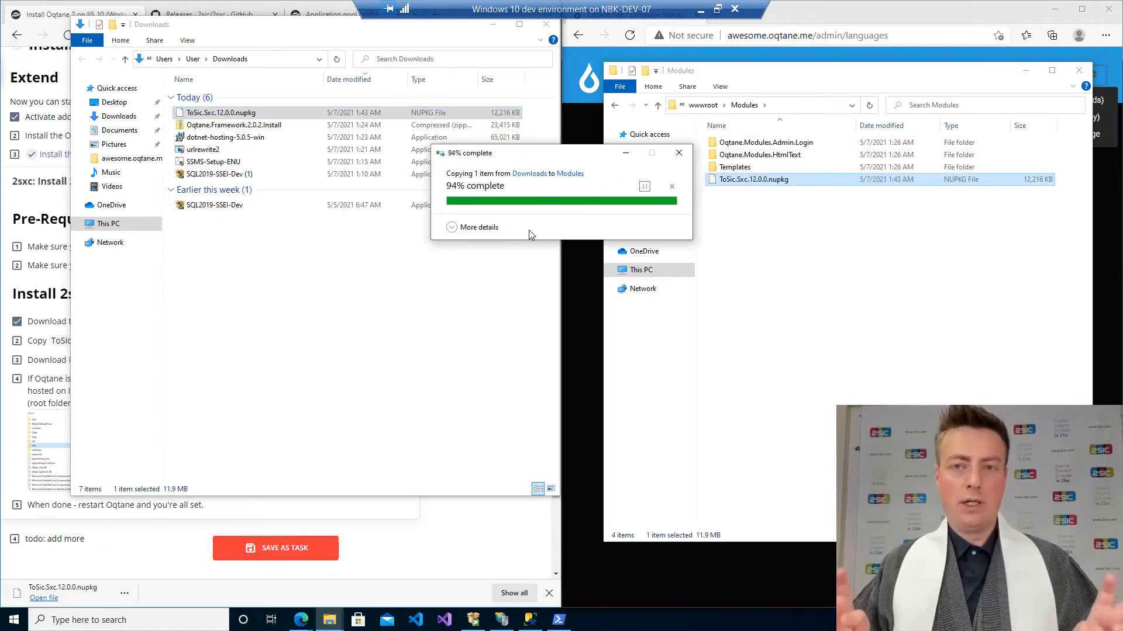
pyautogui.click(493, 24)
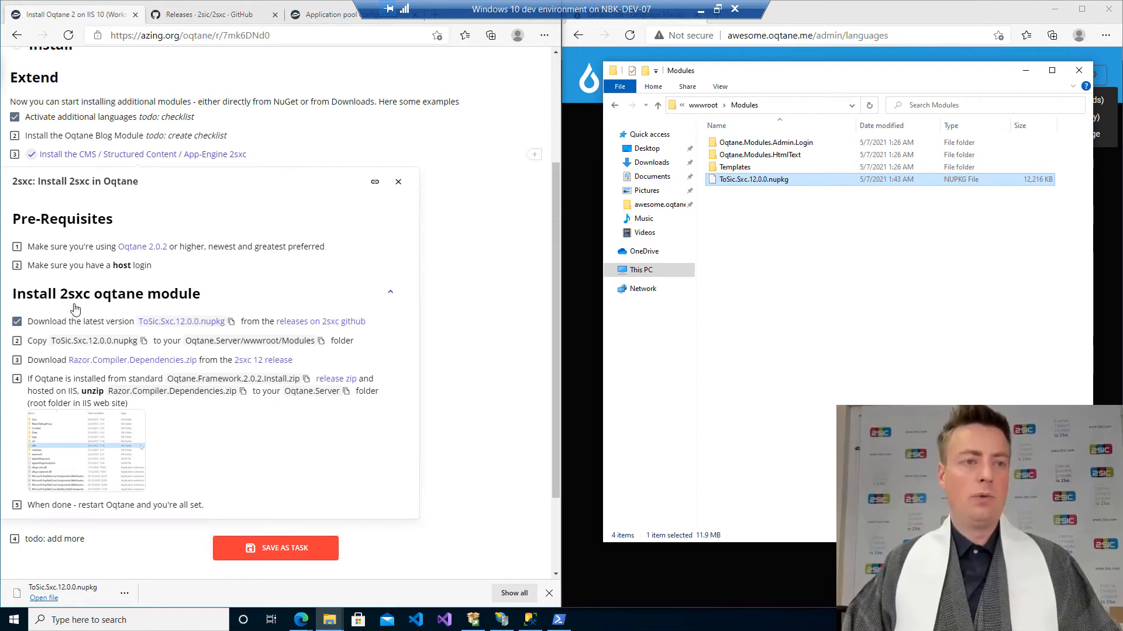
# Mark both 2sxc prerequisites and the copying of the nupkg to the Modules folder as done in the checklist.
pyautogui.click(16, 248)
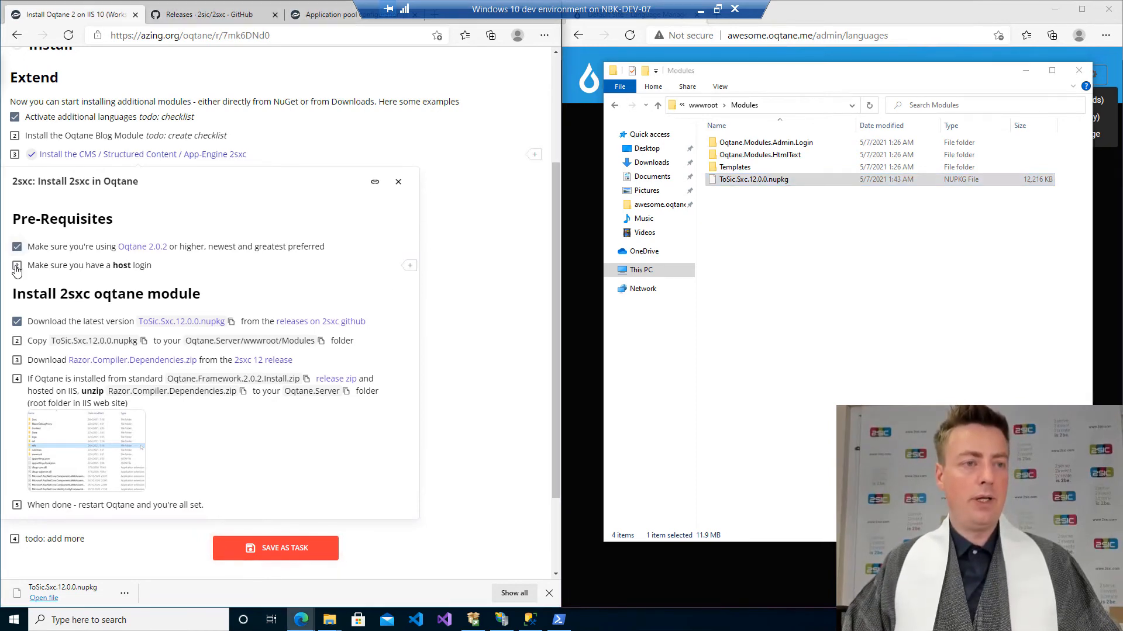
pyautogui.click(16, 267)
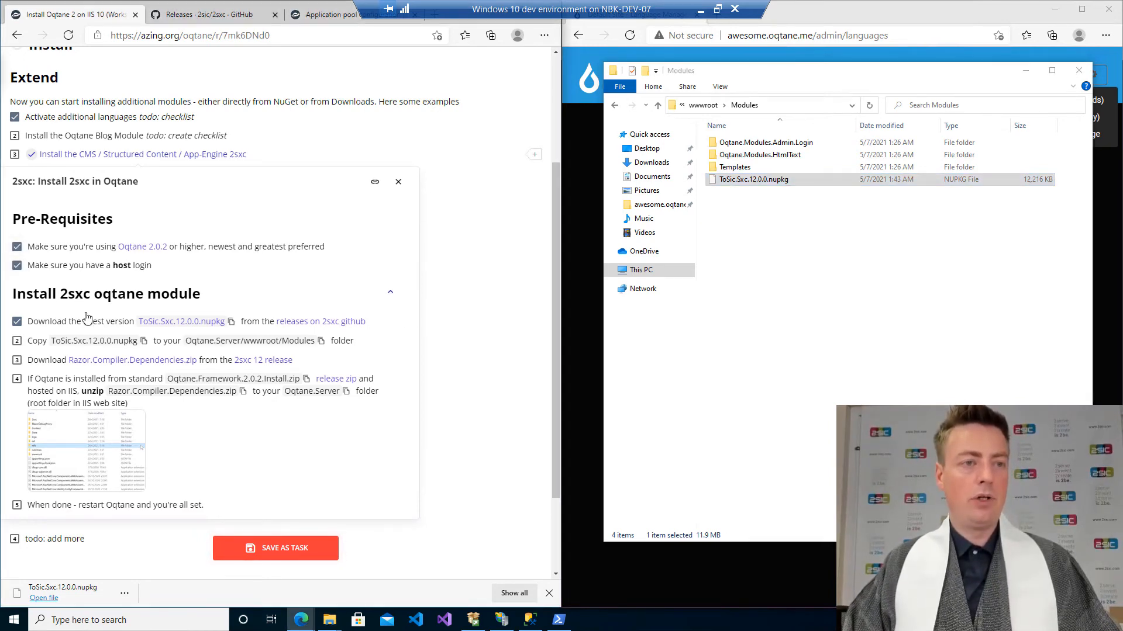
pyautogui.click(19, 345)
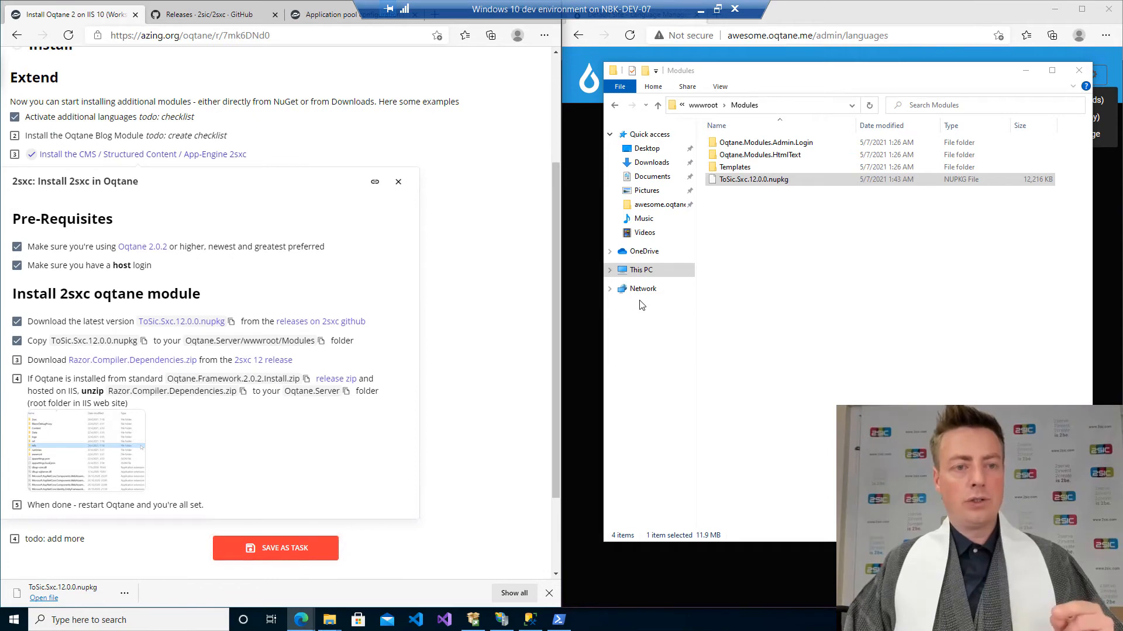
# Minimize the Modules folder window and restart the Oqtane application from the System Info page of the Admin Dashboard.
pyautogui.click(1025, 70)
pyautogui.click(1091, 75)
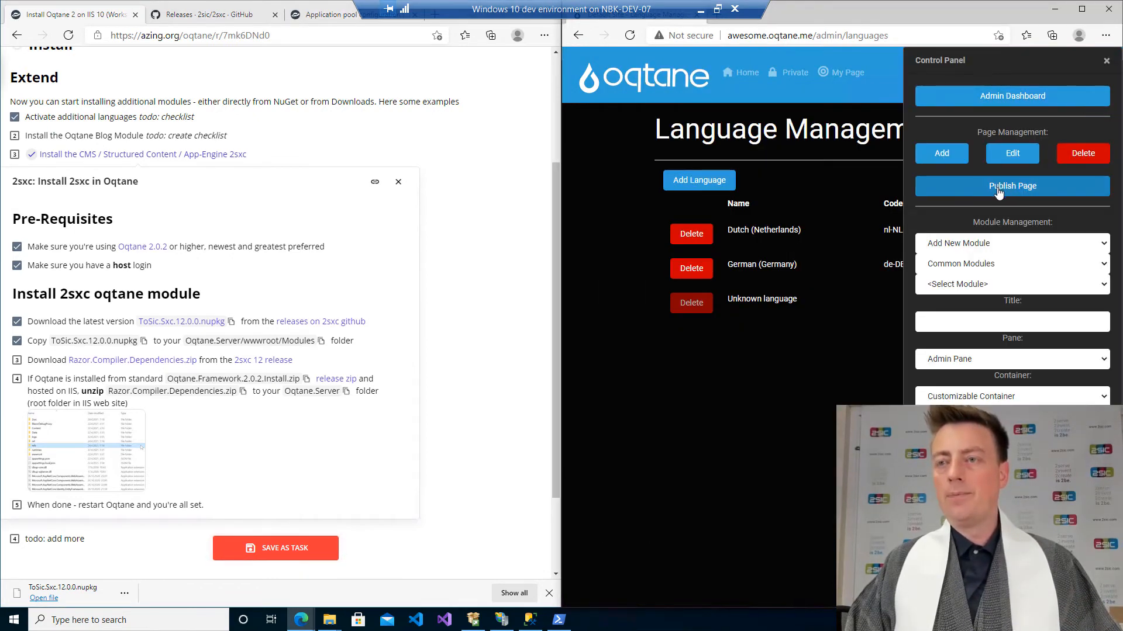
pyautogui.click(978, 92)
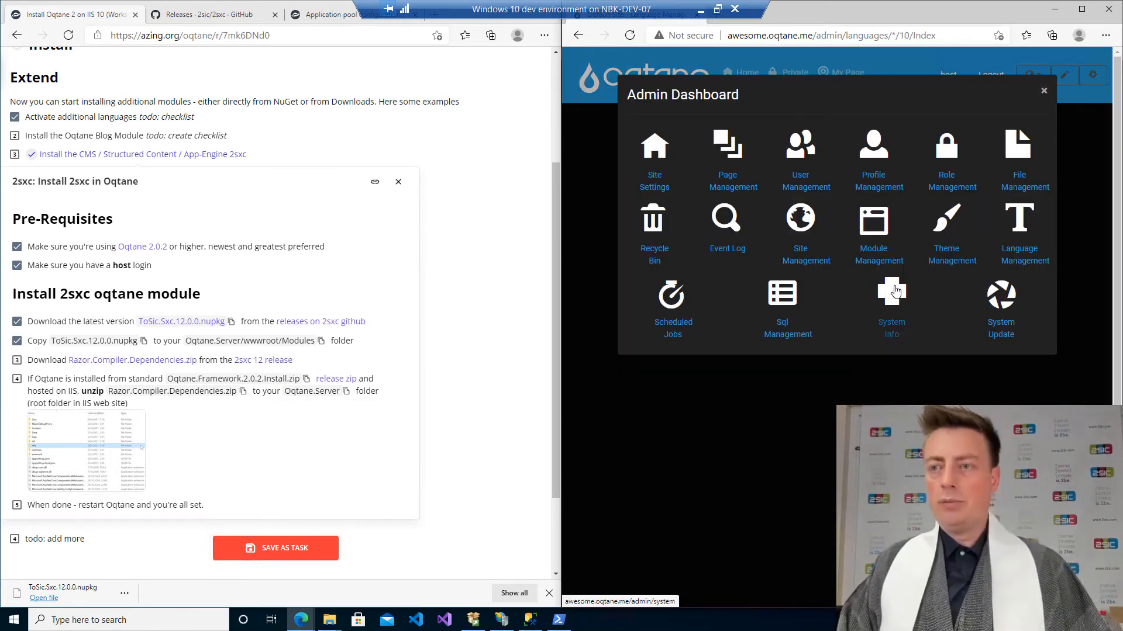
pyautogui.click(895, 291)
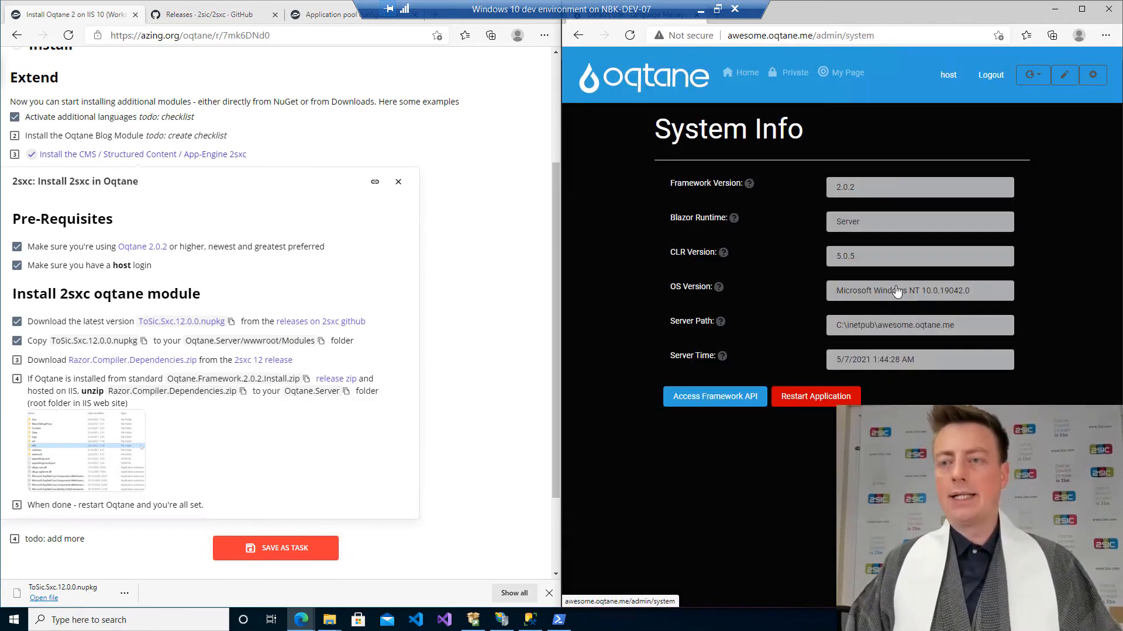
pyautogui.click(817, 397)
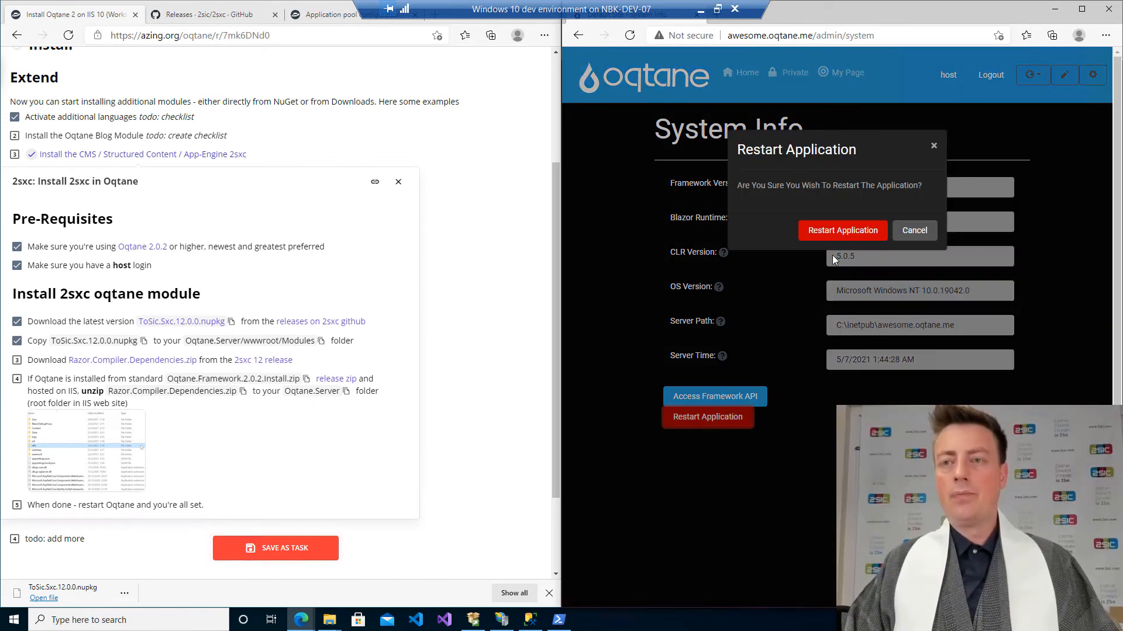
pyautogui.click(836, 233)
# Check the site's Modules folder for the unpacked 2sxc package and return to the Oqtane site.
pyautogui.hotkey('alt', 'Tab')
pyautogui.hotkey('alt', 'Tab')
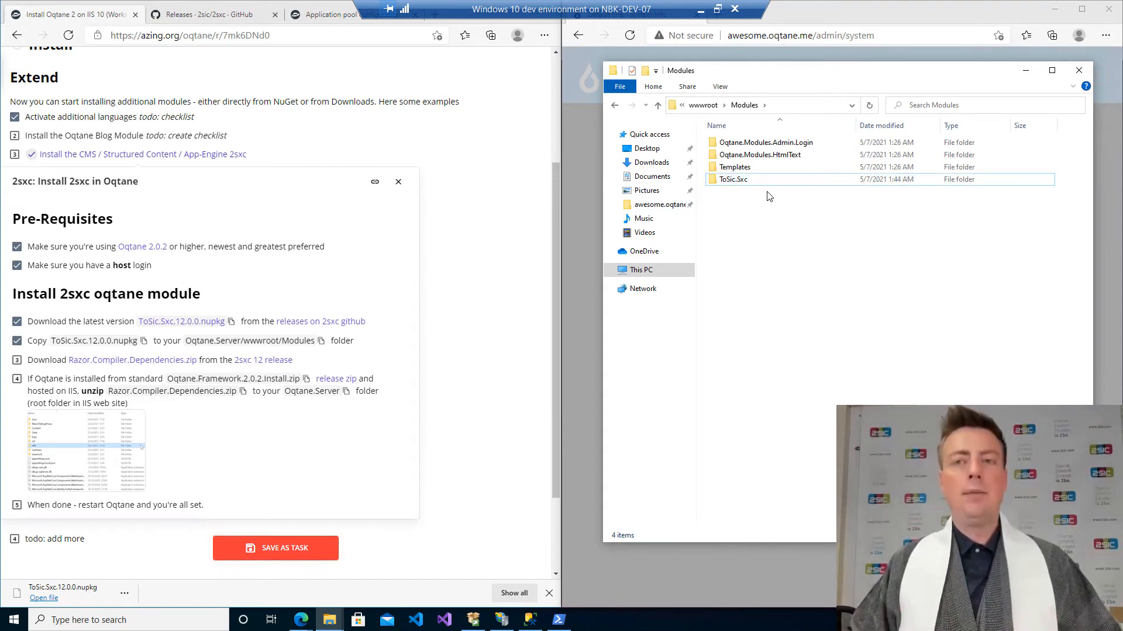
pyautogui.click(891, 18)
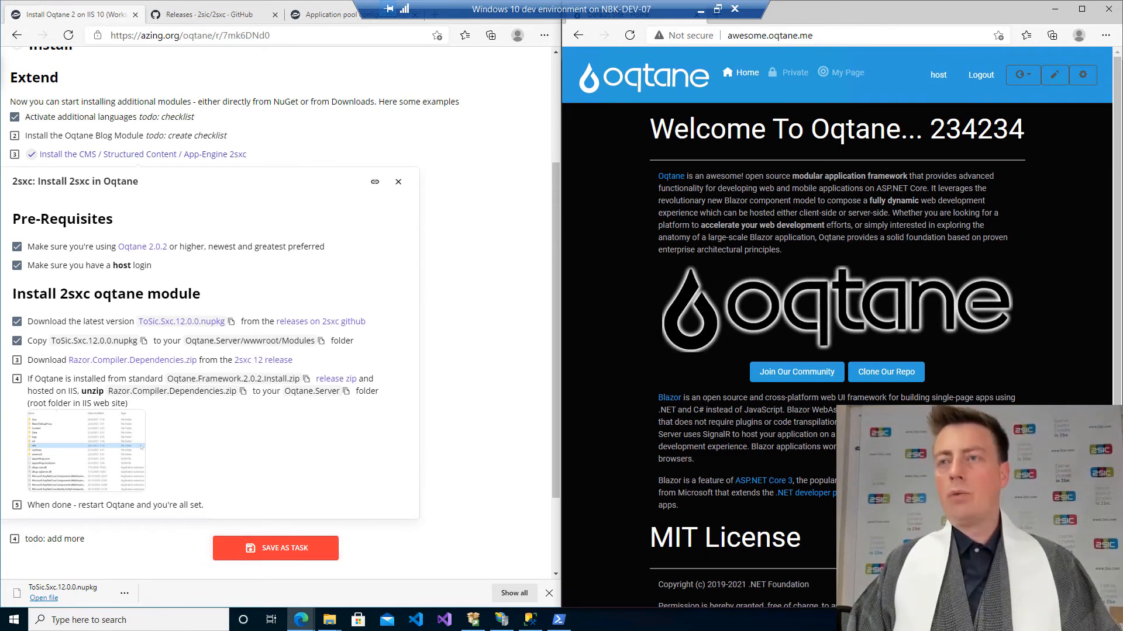
# Add a 2sxc Content module to the Home page's Admin Pane and view the new module on the page.
pyautogui.click(1082, 74)
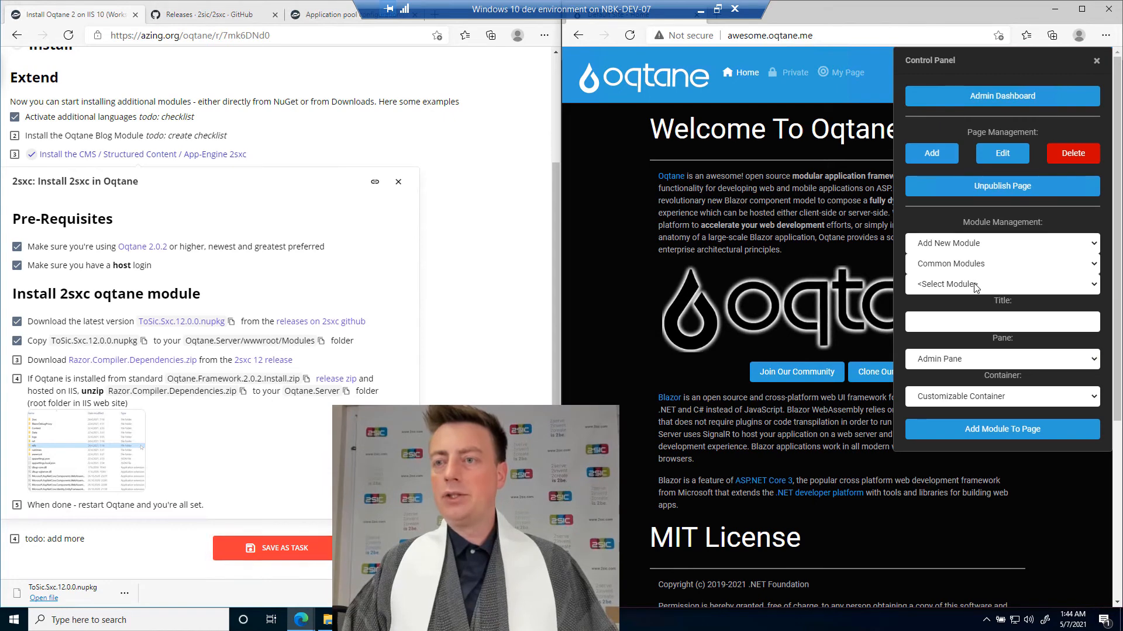
pyautogui.click(959, 284)
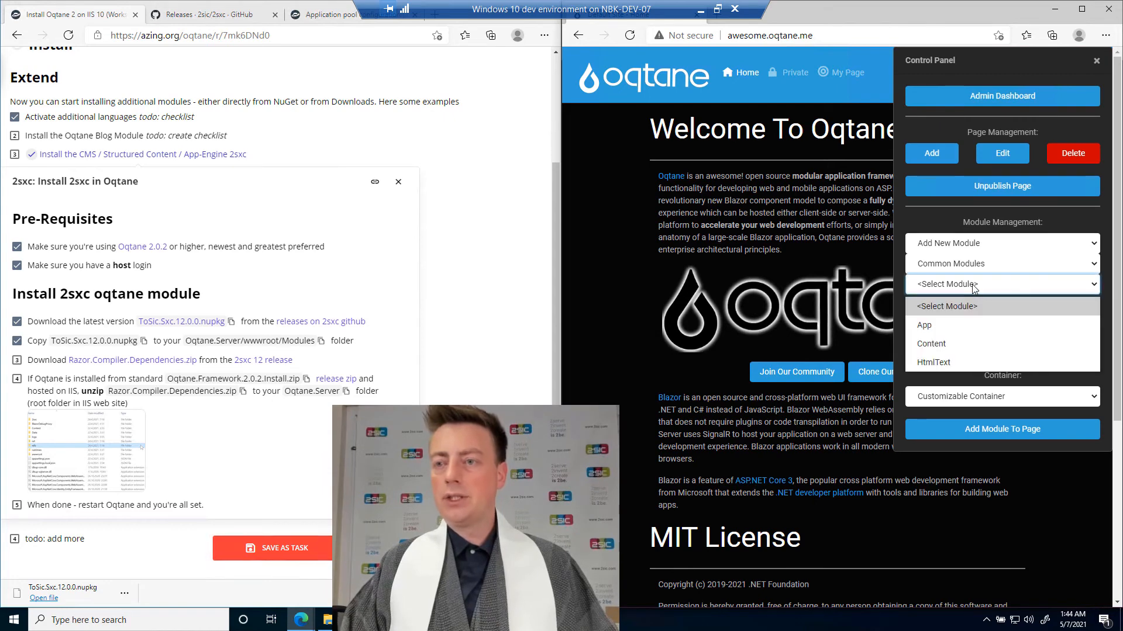
pyautogui.click(944, 345)
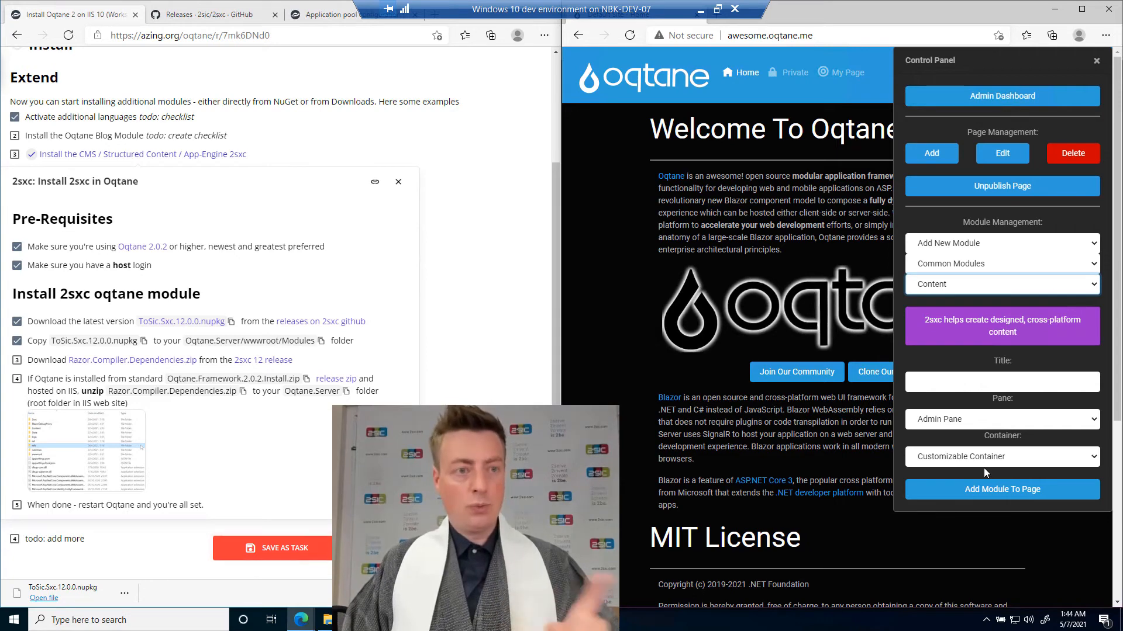
pyautogui.click(983, 499)
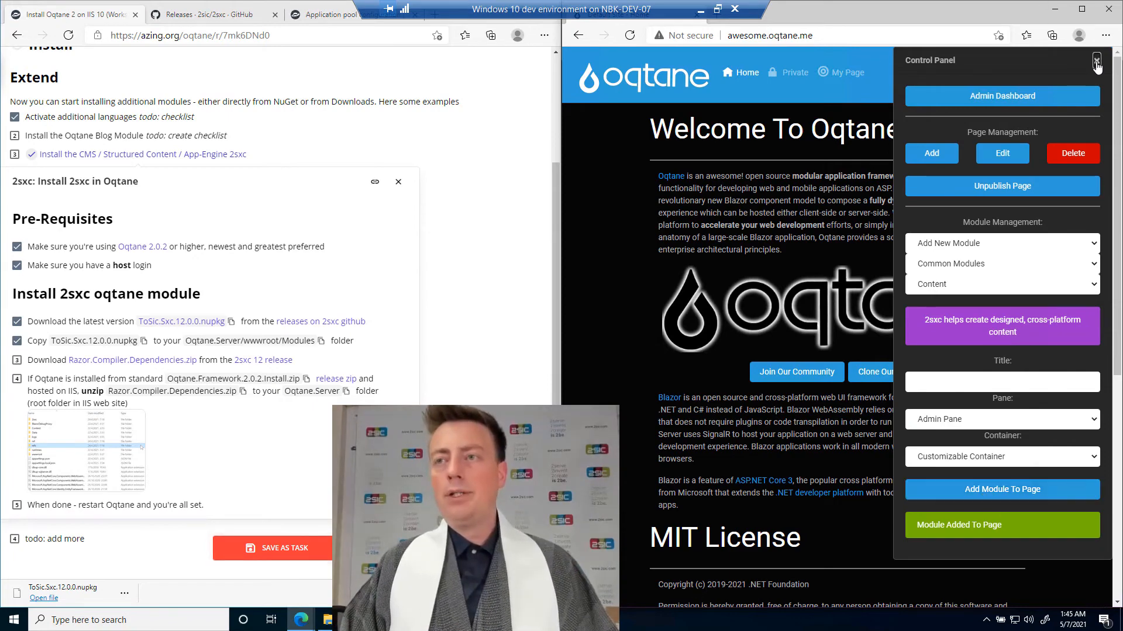
pyautogui.click(1095, 61)
pyautogui.scroll(-7, 877, 351)
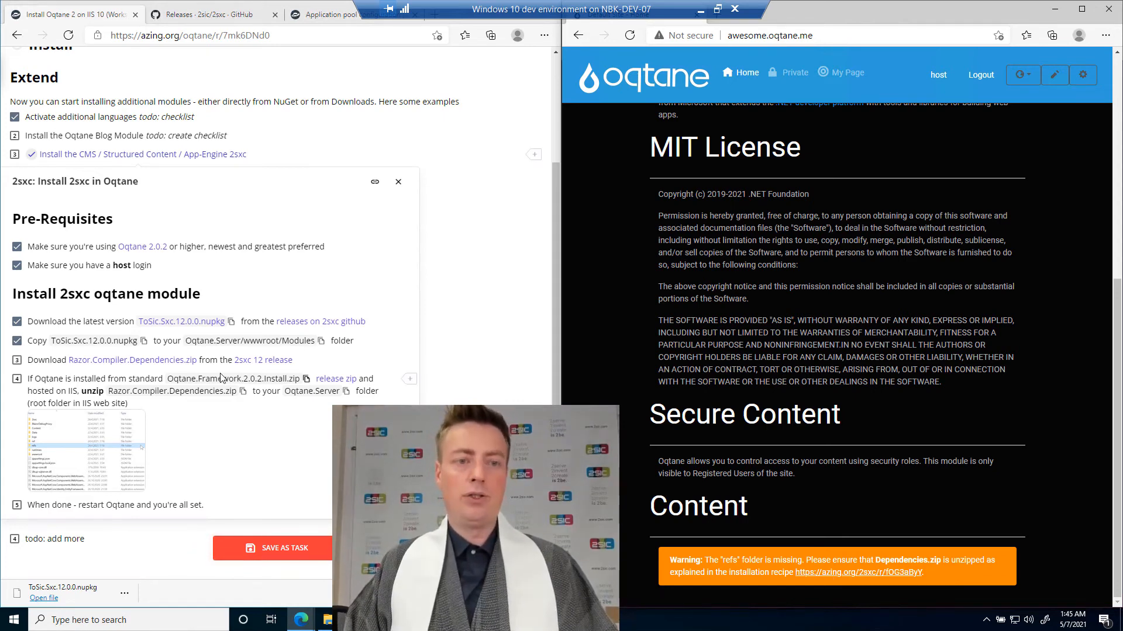
# Download Razor.Compiler.Dependencies.zip from the 2sxc 12 release and extract it in the Downloads folder.
pyautogui.click(251, 363)
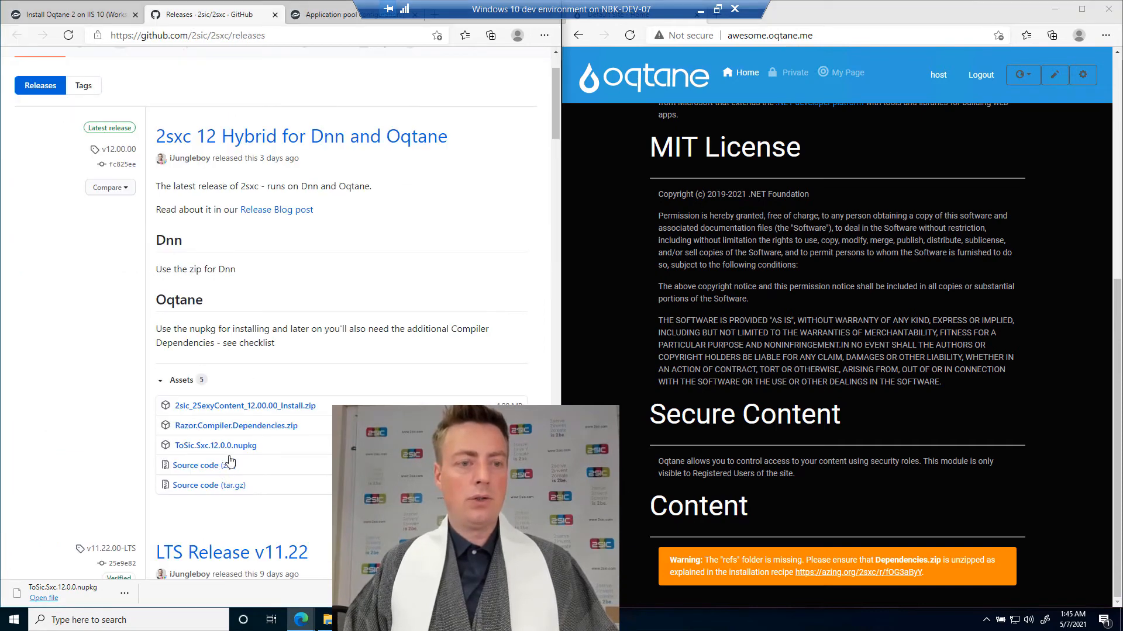
pyautogui.click(255, 431)
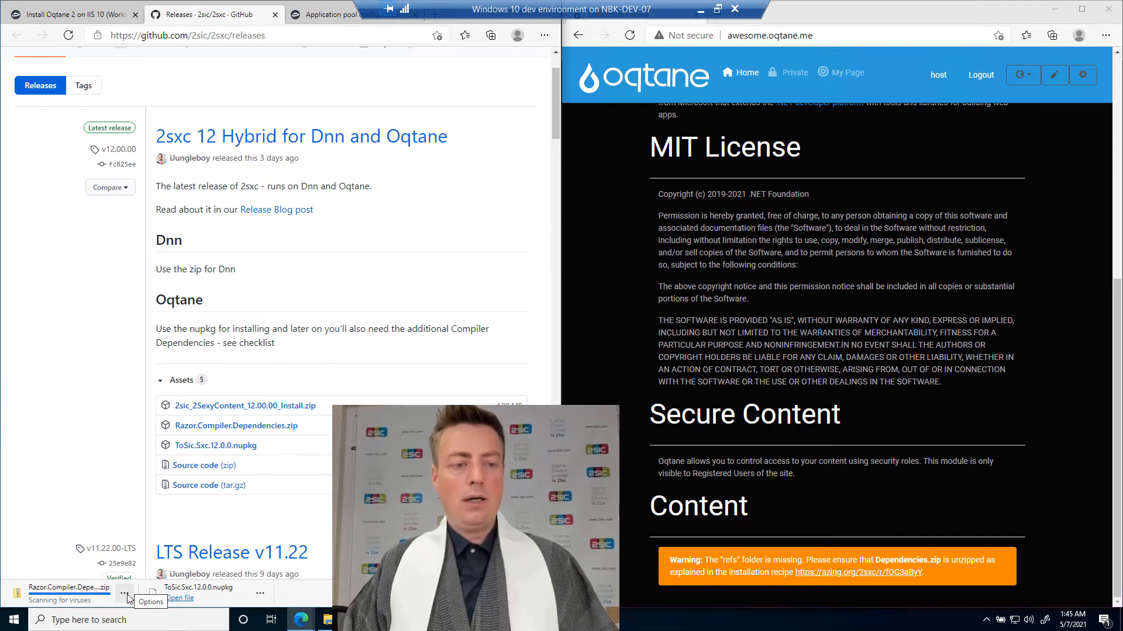
pyautogui.click(124, 594)
pyautogui.click(140, 529)
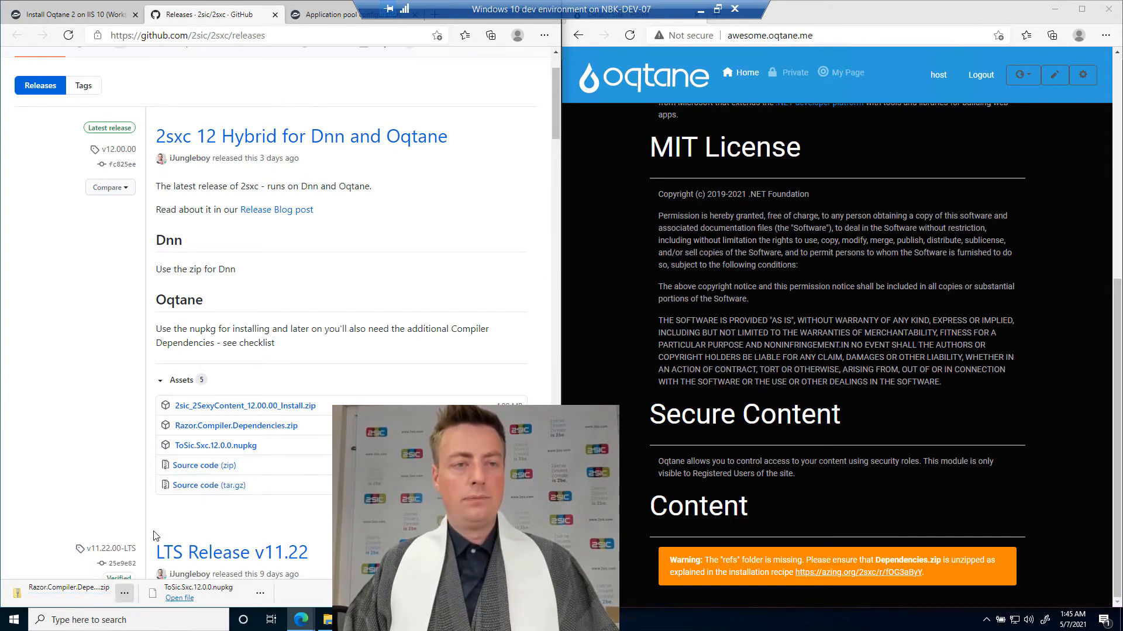
pyautogui.moveTo(234, 113); pyautogui.dragTo(292, 282)
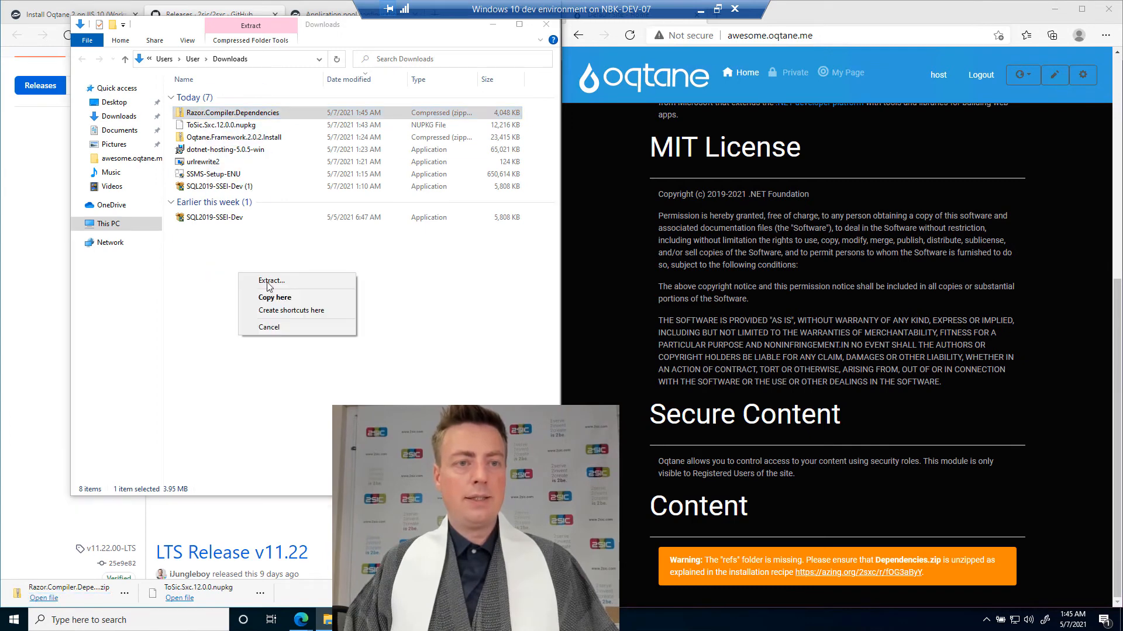
pyautogui.click(293, 281)
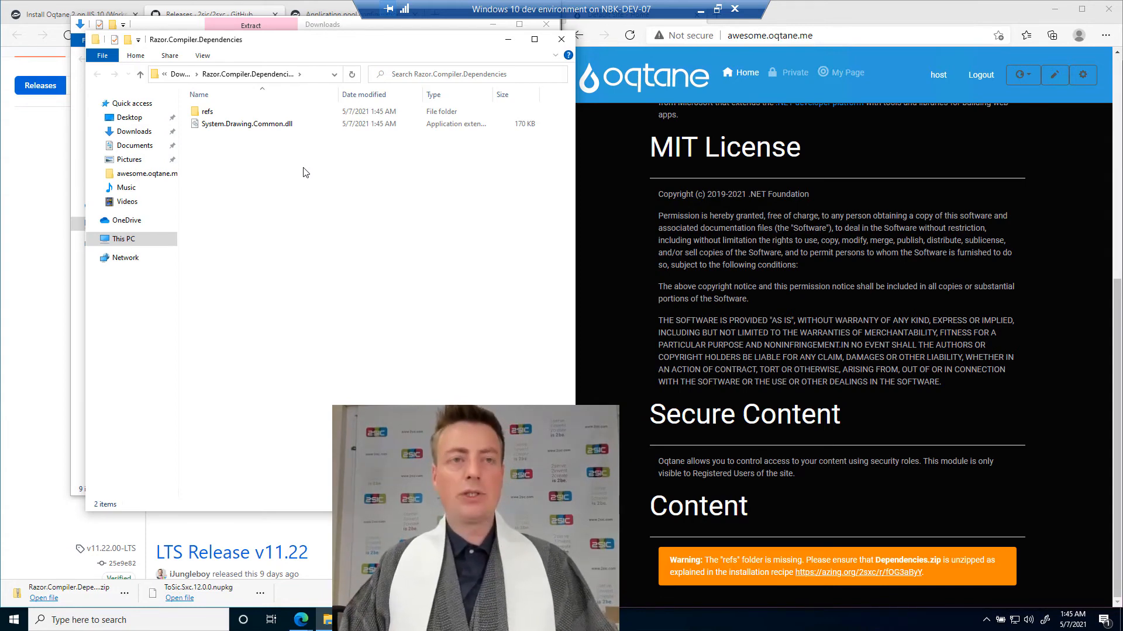
# Bring back the site's Modules folder window and go up to the awesome.oqtane.me root folder.
pyautogui.hotkey('alt', 'Tab')
pyautogui.hotkey('alt', 'Tab')
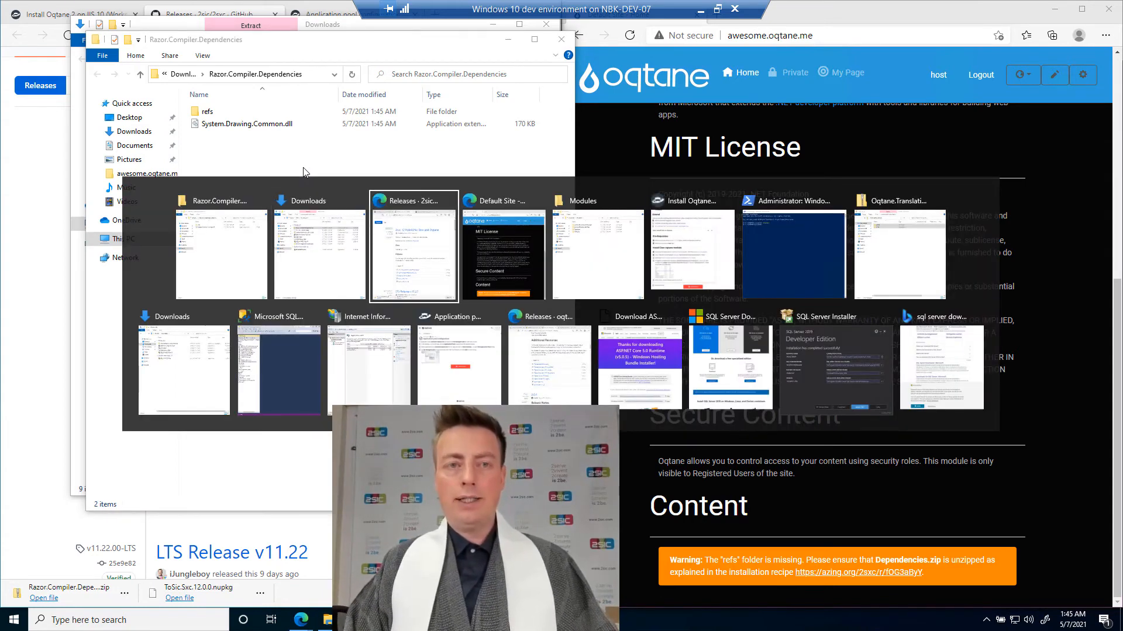
pyautogui.hotkey('alt', 'Tab')
pyautogui.hotkey('alt', 'Tab')
pyautogui.hotkey('alt', 'Tab')
pyautogui.hotkey('alt', 'shift', 'Tab')
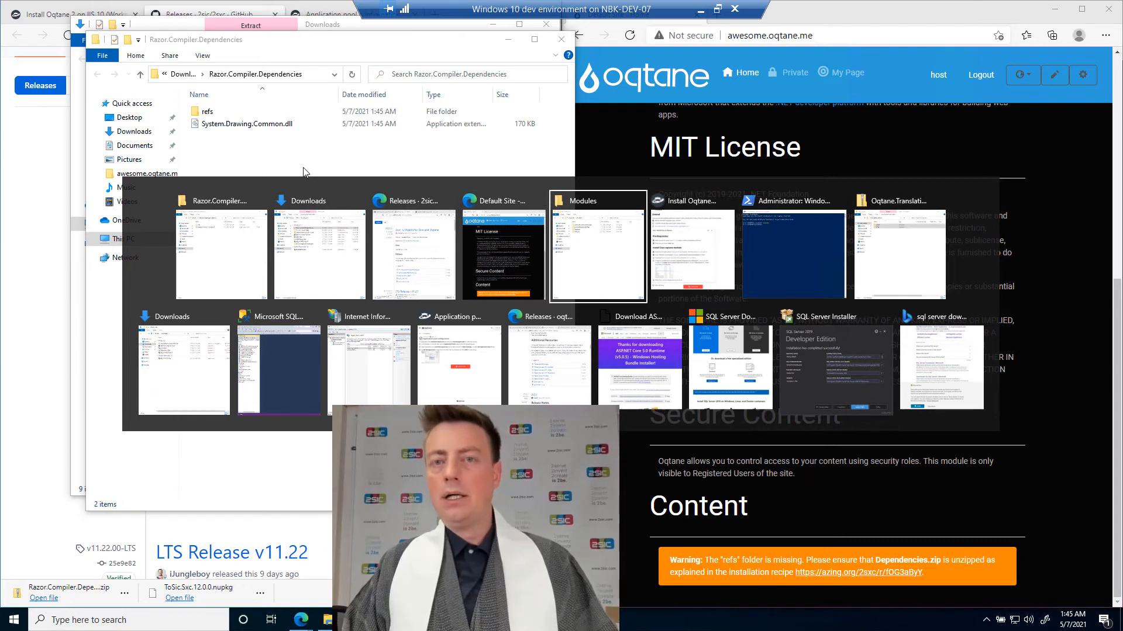
pyautogui.click(702, 106)
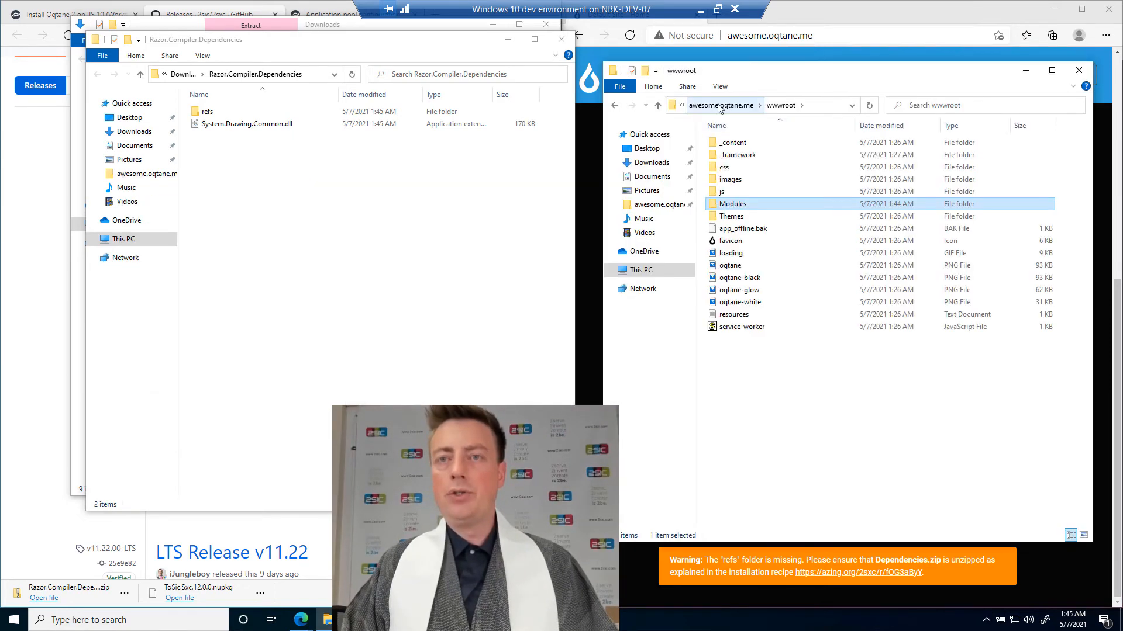
pyautogui.click(736, 105)
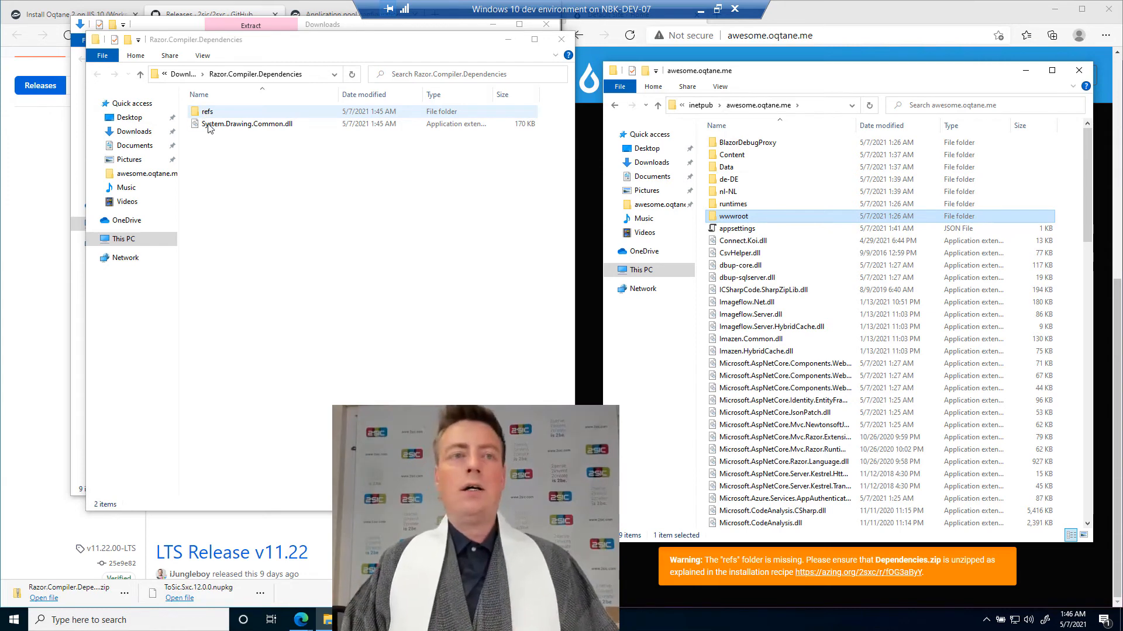
# Move the refs folder and System.Drawing.Common.dll from Razor.Compiler.Dependencies into the awesome.oqtane.me root folder, granting administrator permission.
pyautogui.click(205, 114)
pyautogui.hotkey('ctrl', 'a')
pyautogui.moveTo(205, 114); pyautogui.dragTo(851, 302)
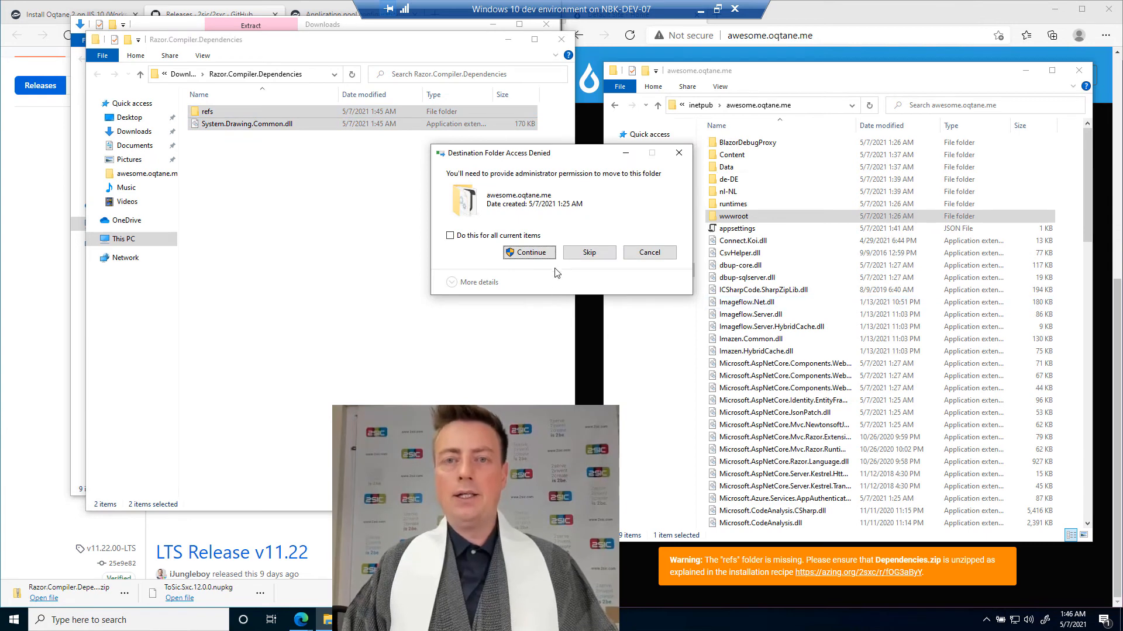
pyautogui.click(527, 253)
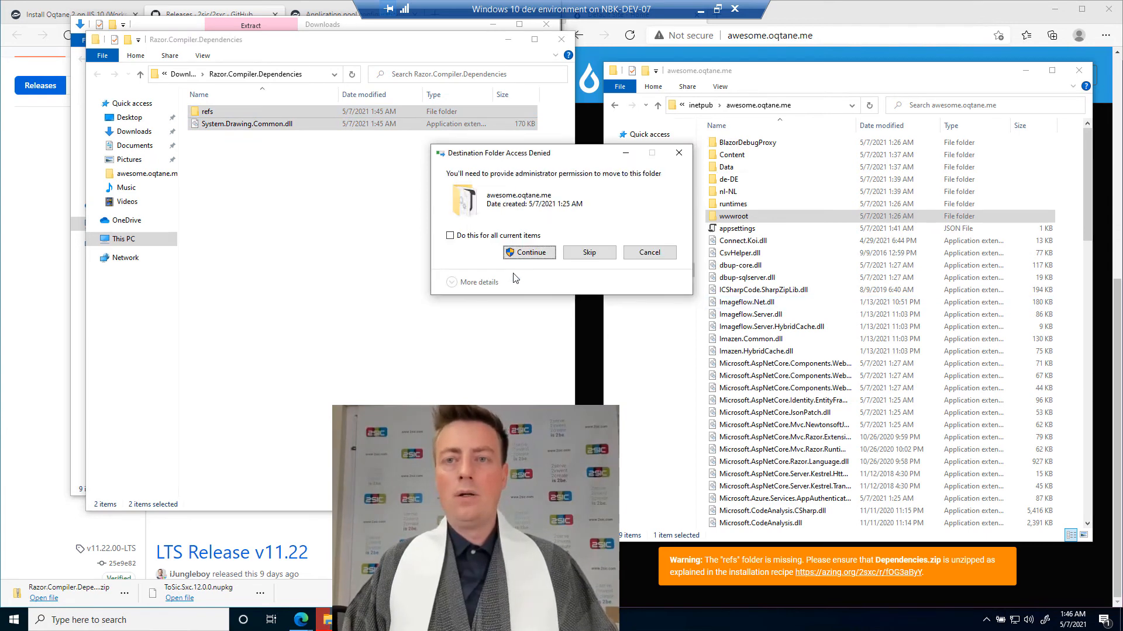
pyautogui.click(523, 253)
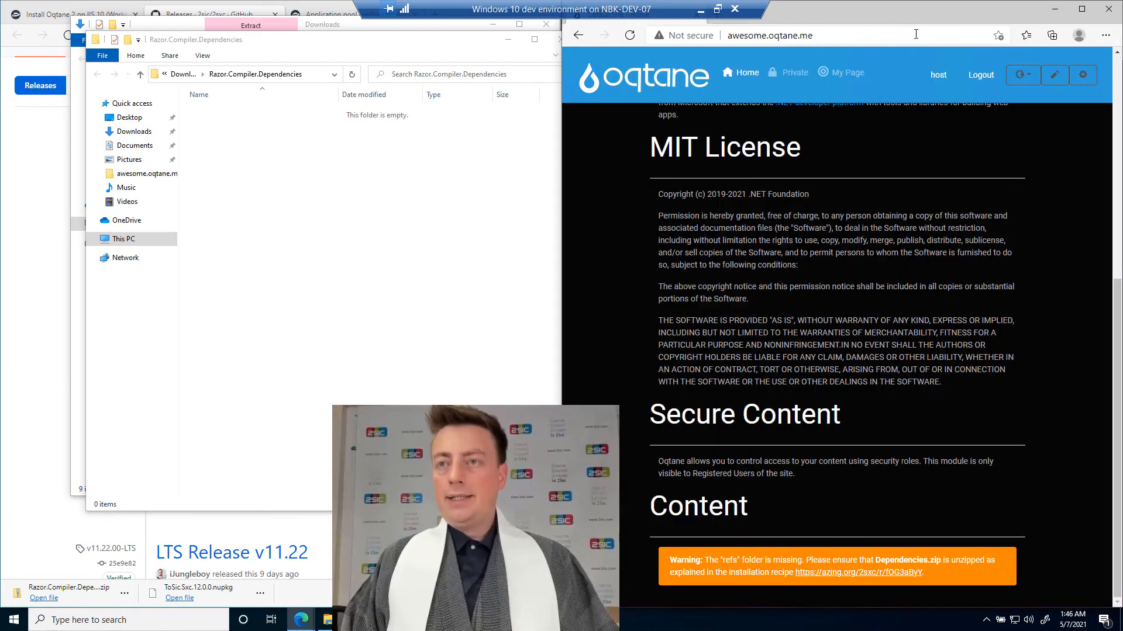
# Restart the Oqtane application from the System Info page of the Admin Dashboard.
pyautogui.click(1078, 71)
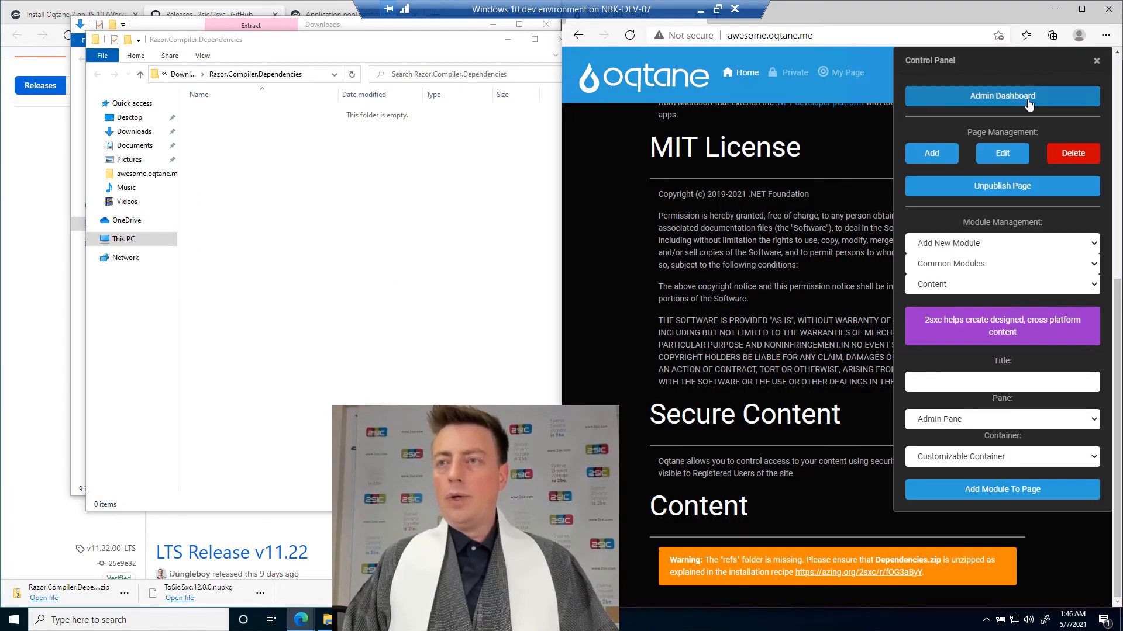
pyautogui.click(1002, 95)
pyautogui.click(889, 303)
pyautogui.click(827, 405)
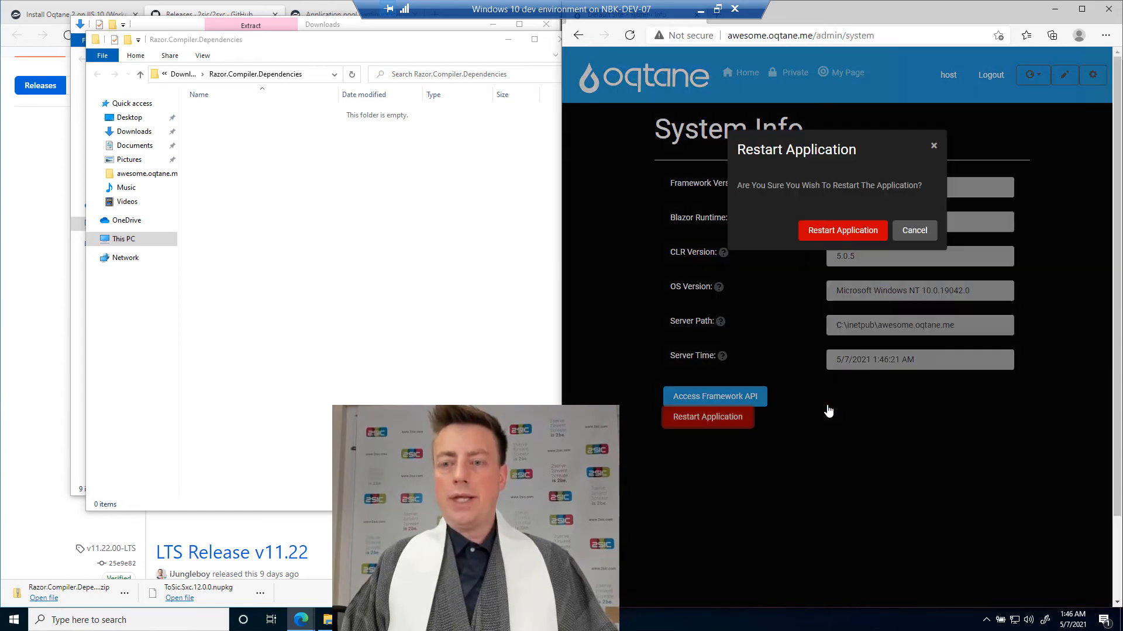
pyautogui.click(832, 231)
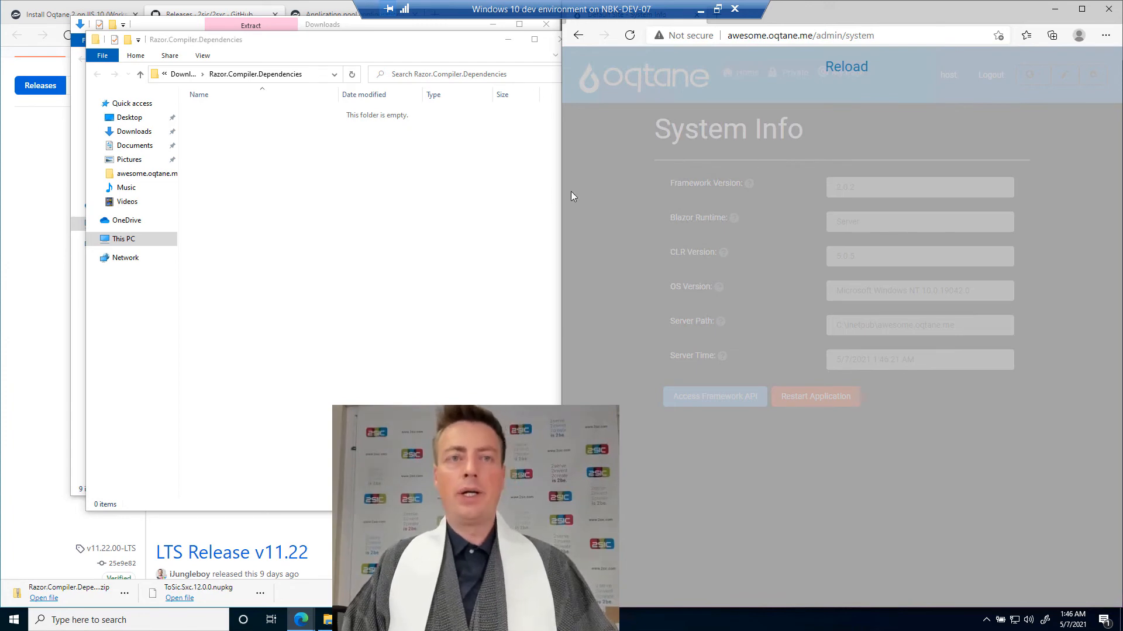
# Close the emptied Razor.Compiler.Dependencies folder window and the Downloads window behind it.
pyautogui.click(486, 165)
pyautogui.click(559, 38)
pyautogui.click(548, 27)
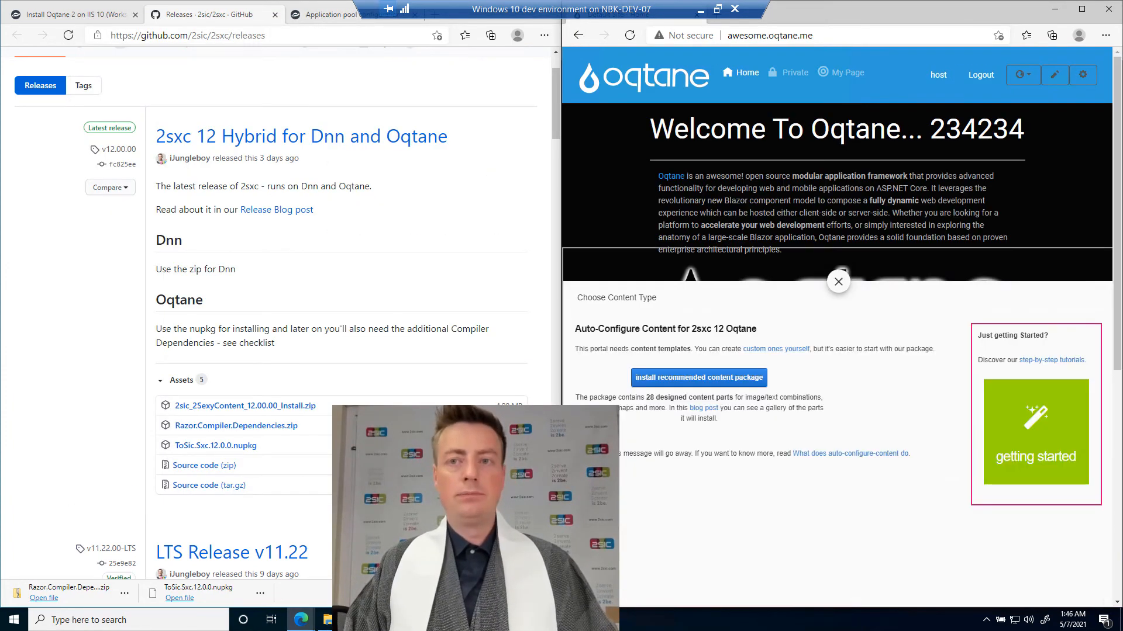
# View the 2sxc Content module on the Home page and dismiss its content type chooser.
pyautogui.scroll(-5, 836, 187)
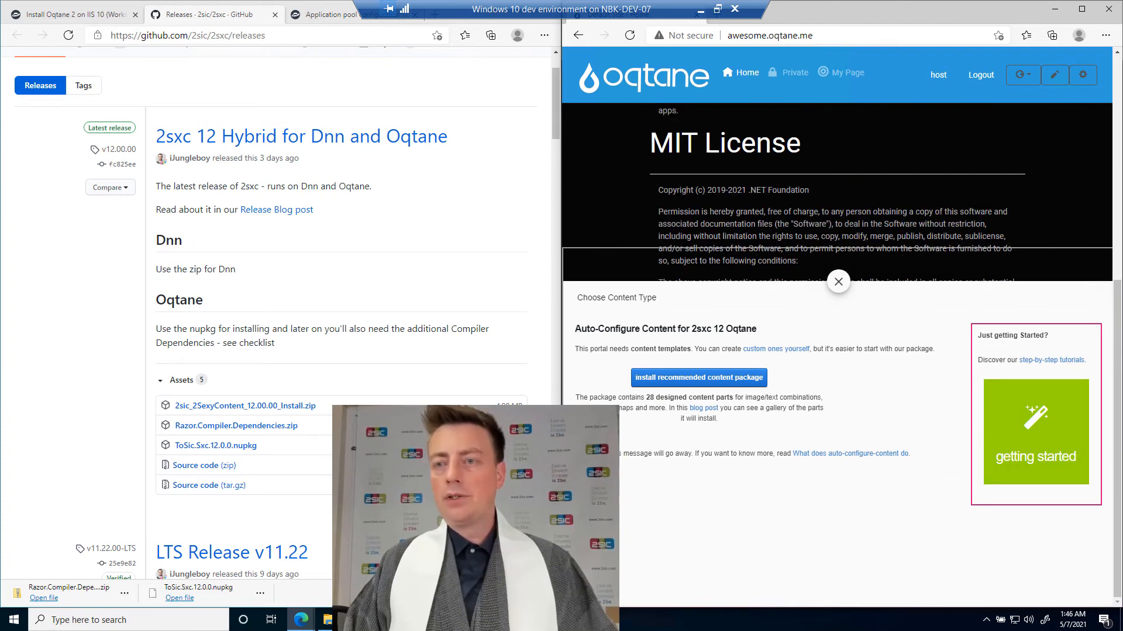
pyautogui.click(838, 282)
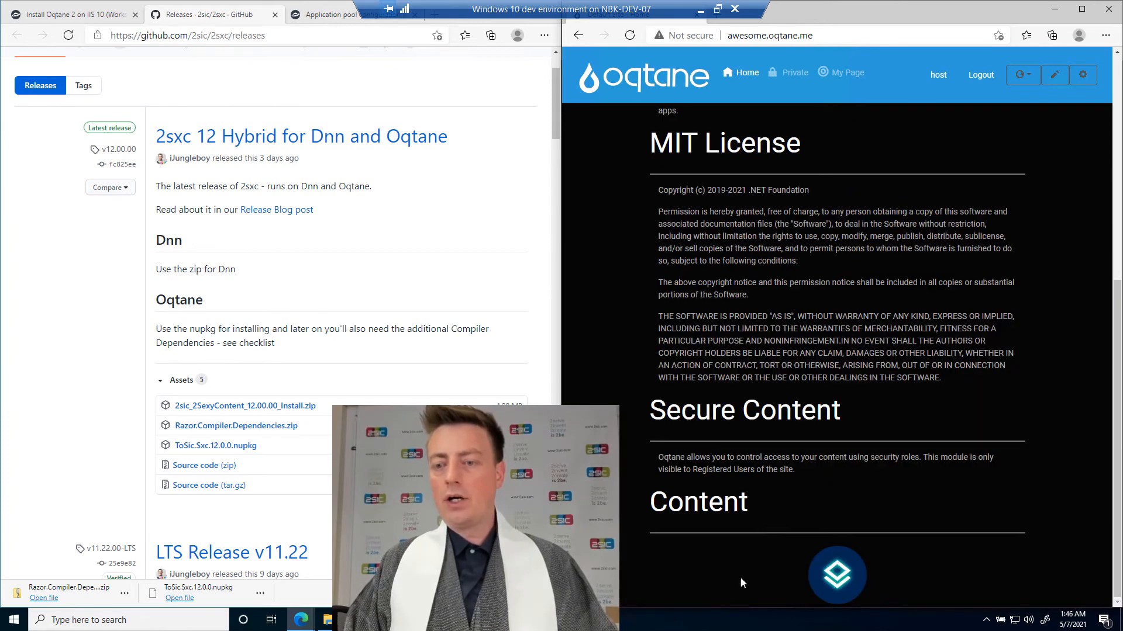
pyautogui.scroll(5, 756, 492)
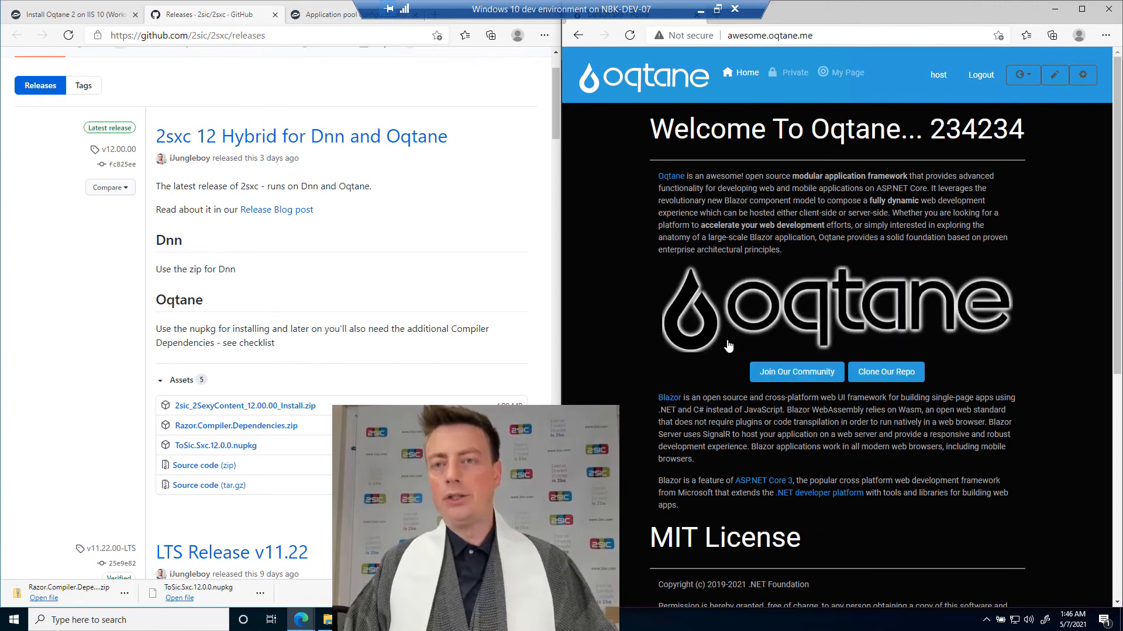
# Delete the Welcome To Oqtane, MIT License and Secure Content modules from the Home page and leave edit mode.
pyautogui.click(1055, 74)
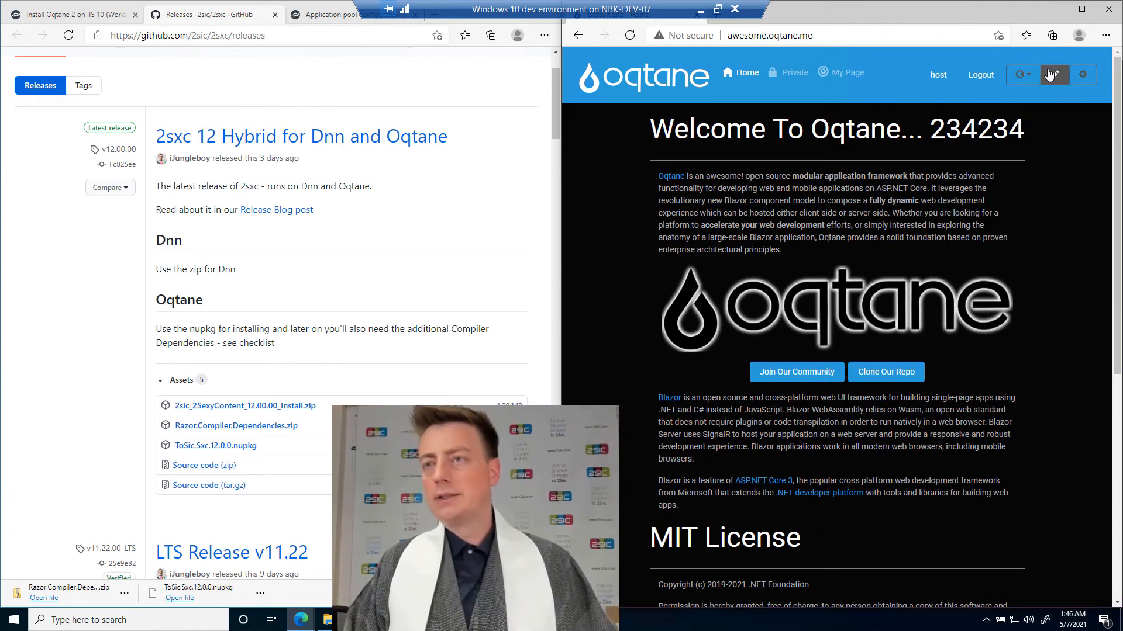
pyautogui.click(659, 138)
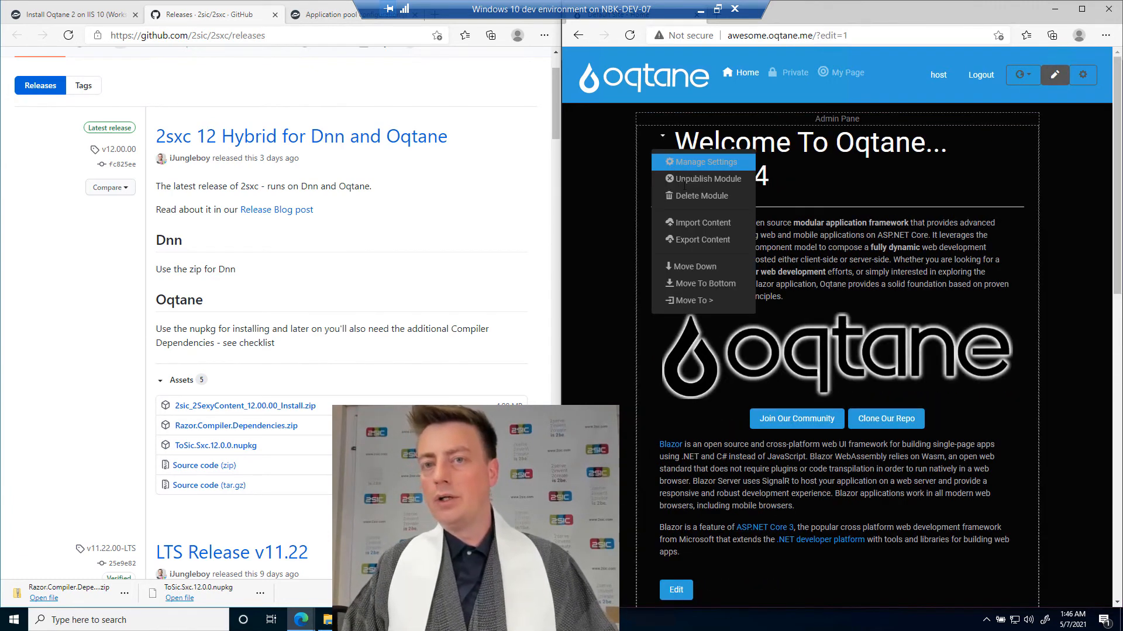
pyautogui.click(689, 192)
pyautogui.click(663, 136)
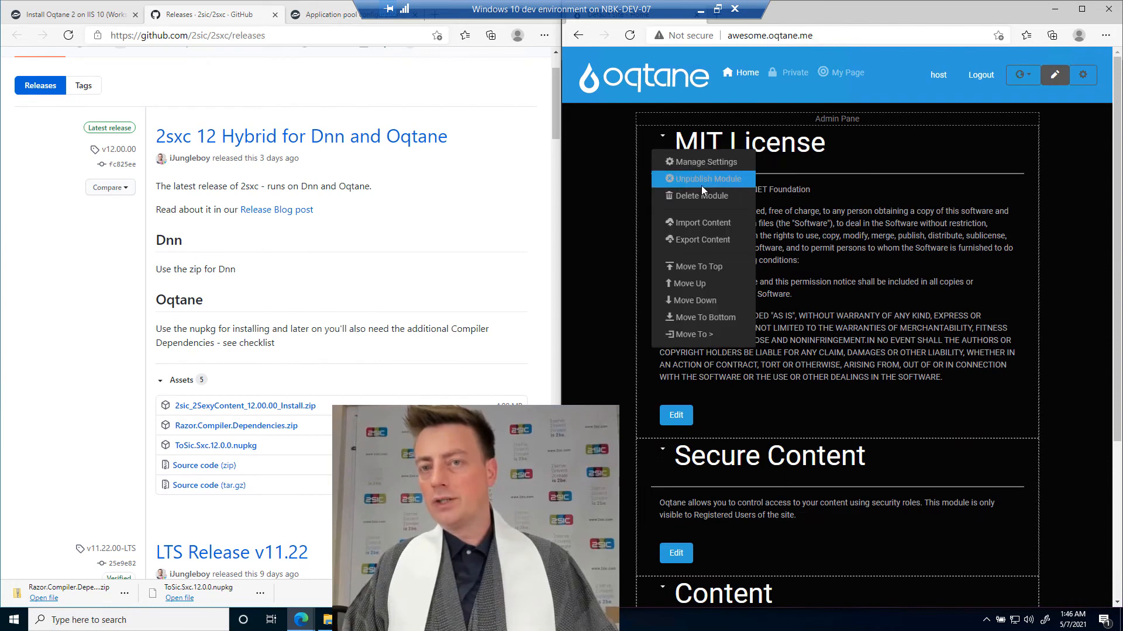
pyautogui.click(701, 188)
pyautogui.click(666, 140)
pyautogui.click(699, 187)
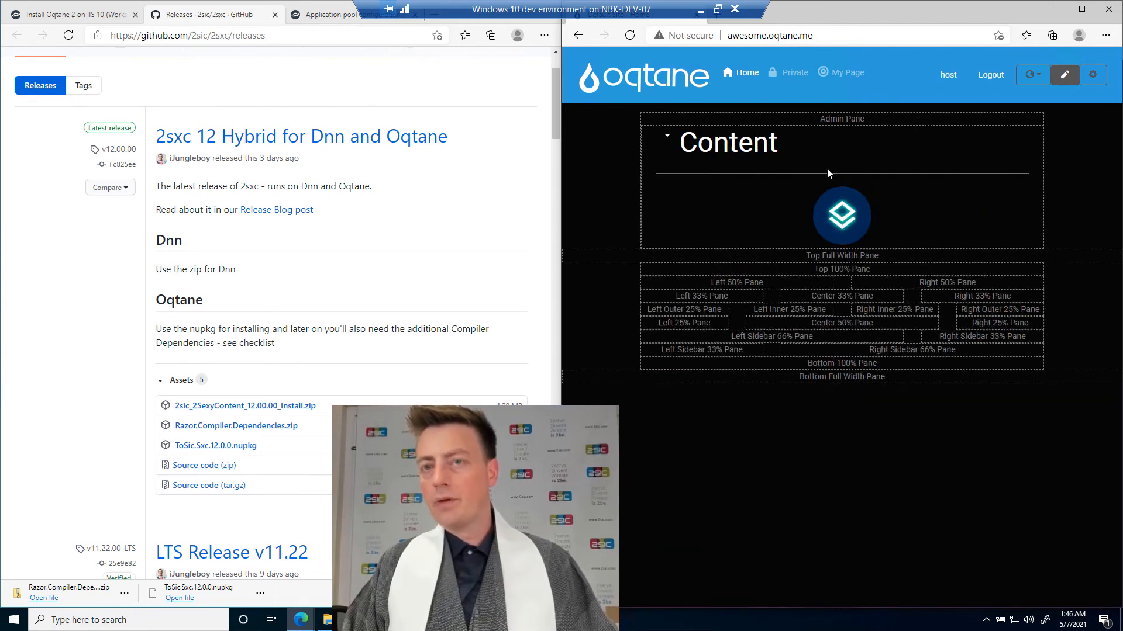
pyautogui.click(1064, 79)
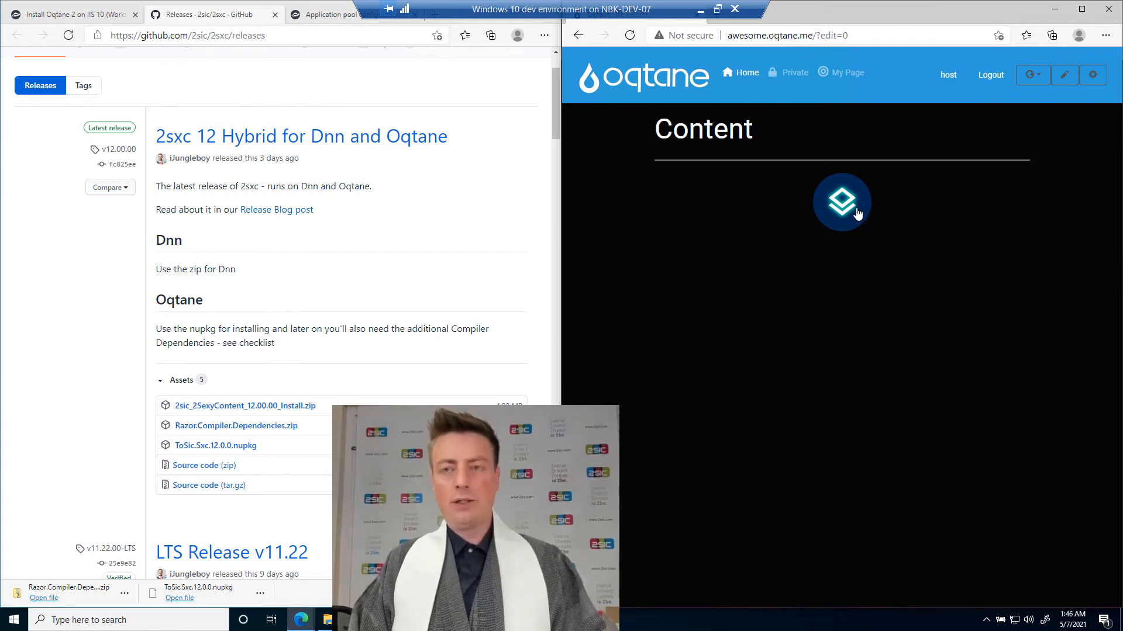
# Install the recommended content package for 2sxc and apply the Basic content type to the Content module.
pyautogui.moveTo(835, 227)
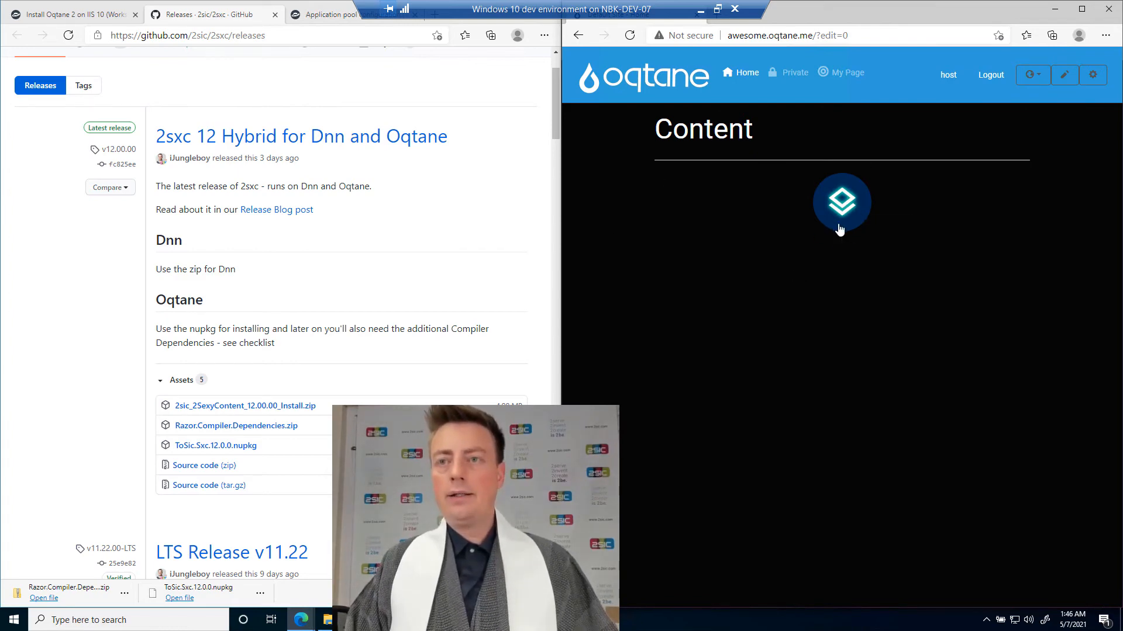
pyautogui.click(842, 214)
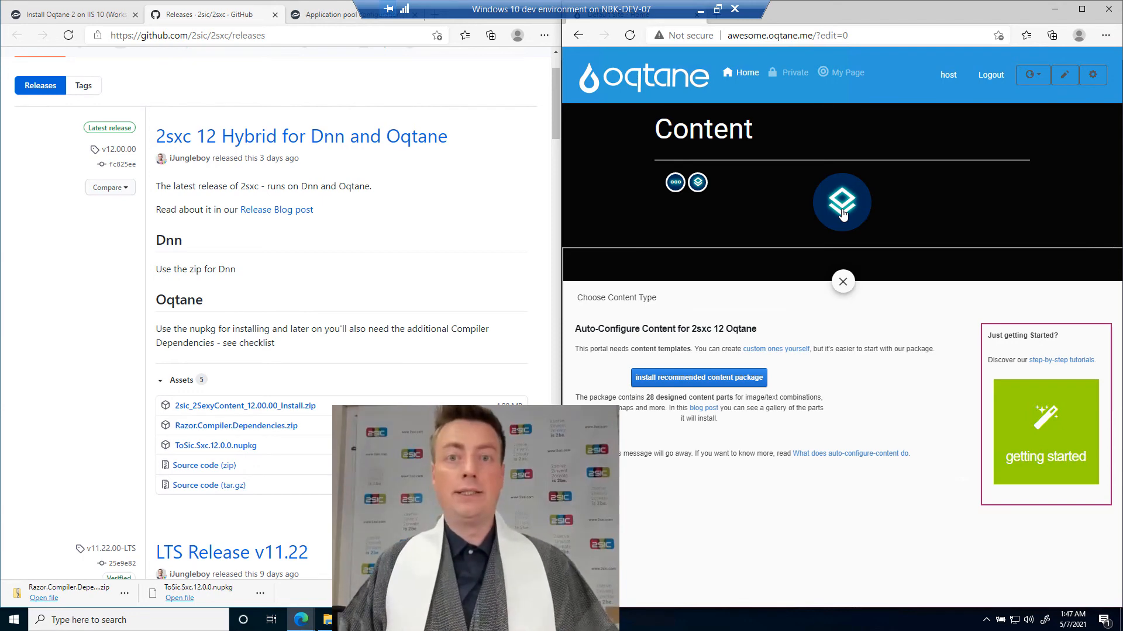
pyautogui.click(721, 386)
pyautogui.click(895, 152)
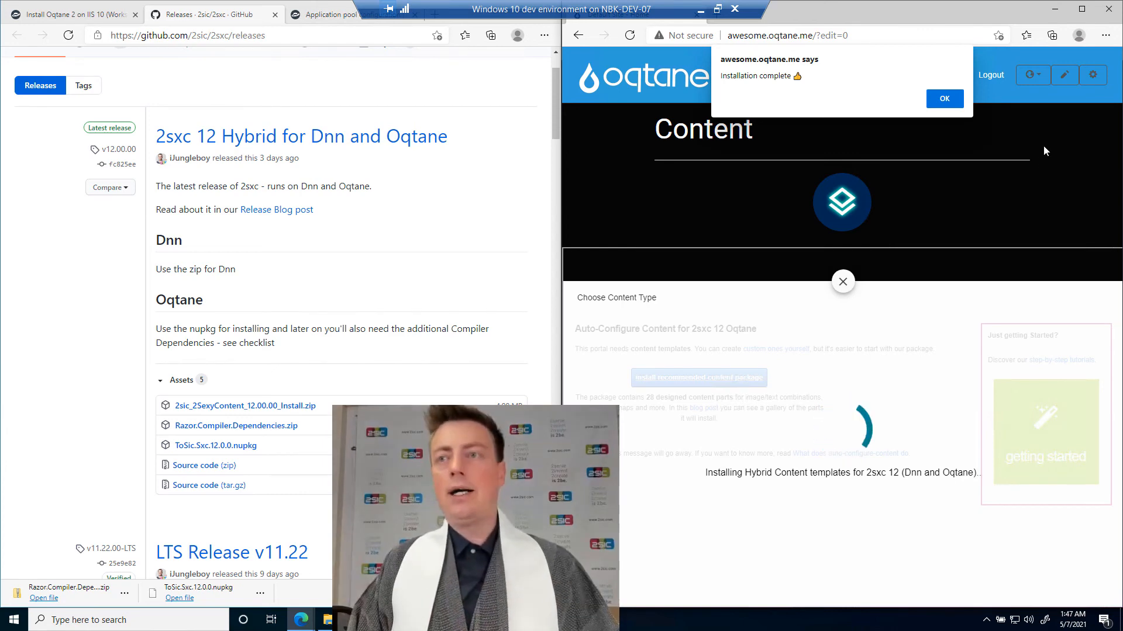
pyautogui.click(944, 98)
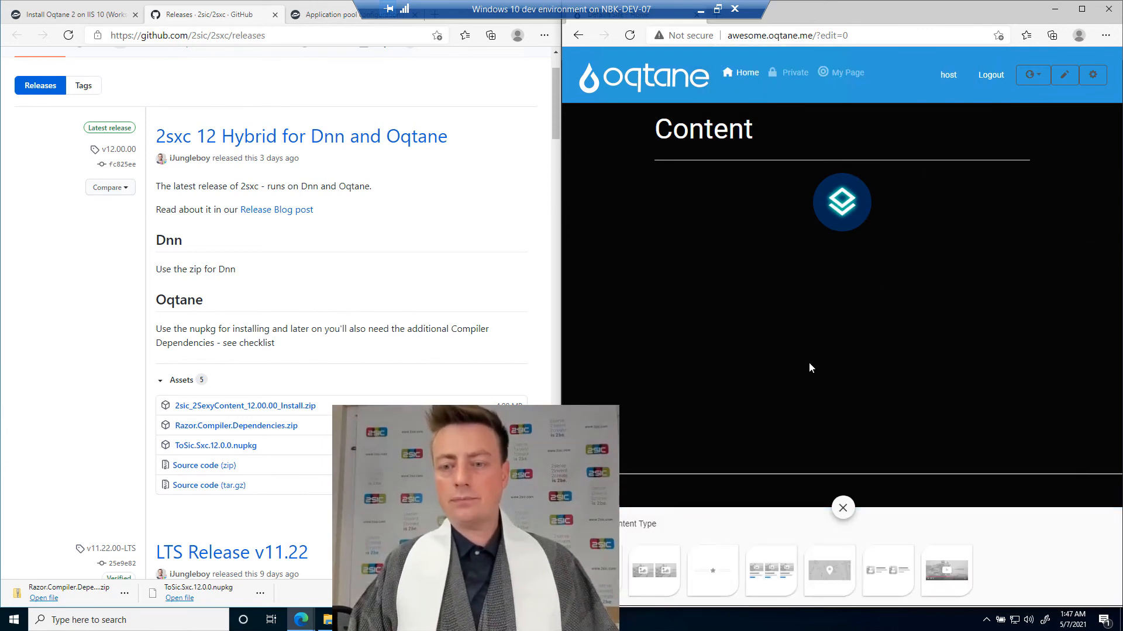
pyautogui.click(635, 575)
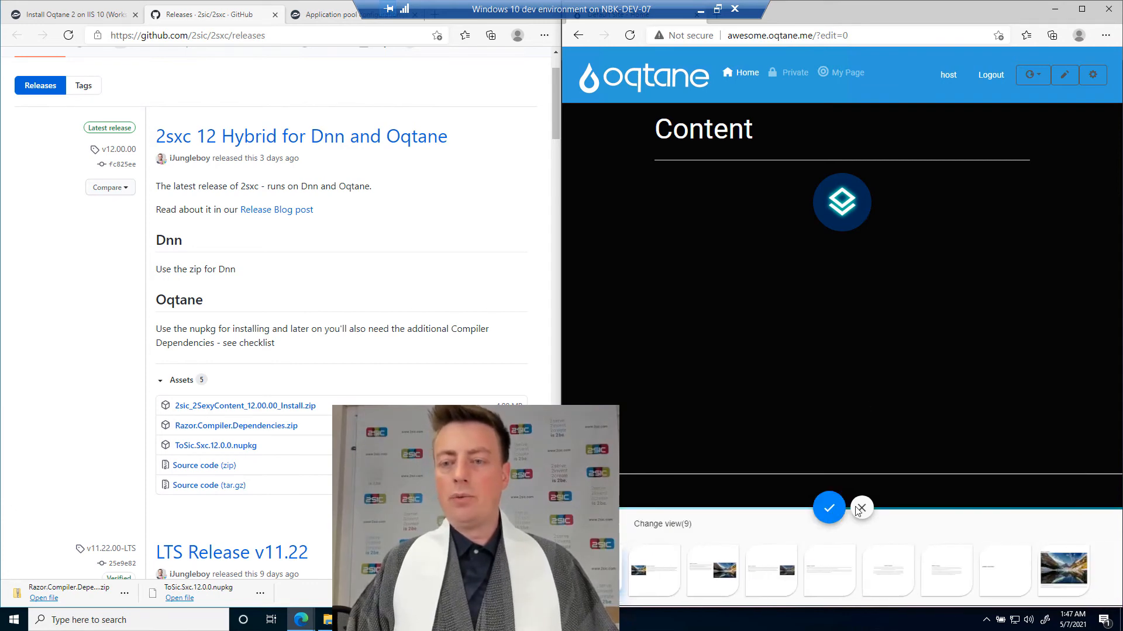
pyautogui.click(859, 508)
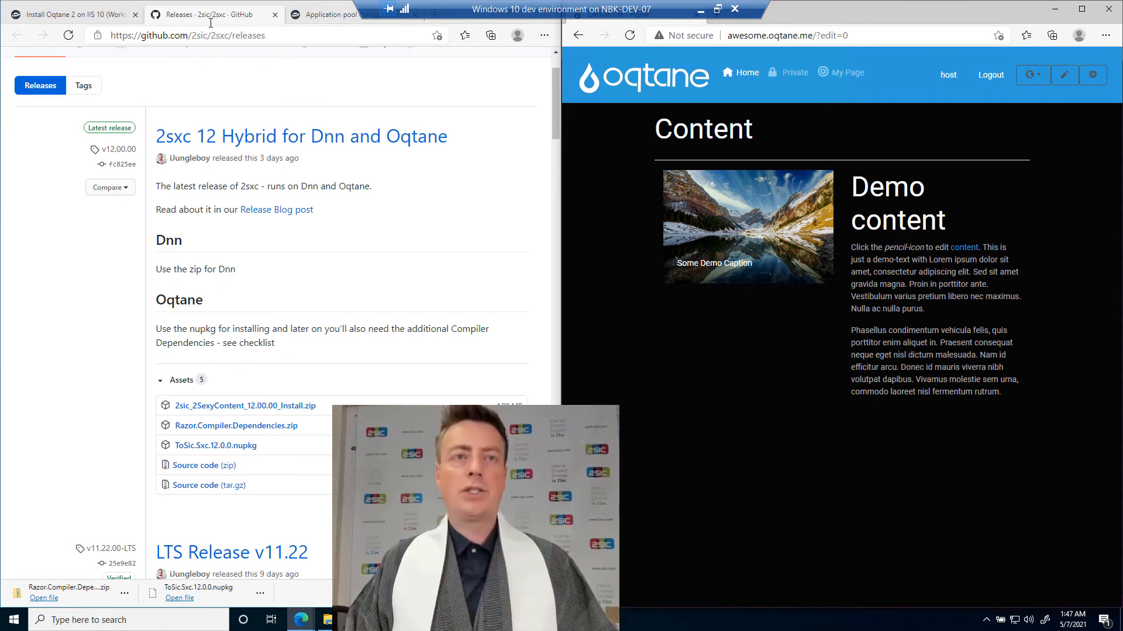
# Minimize the GitHub releases browser window and move the Oqtane.Translations window down to uncover the desktop files.
pyautogui.moveTo(322, 6); pyautogui.dragTo(329, 109)
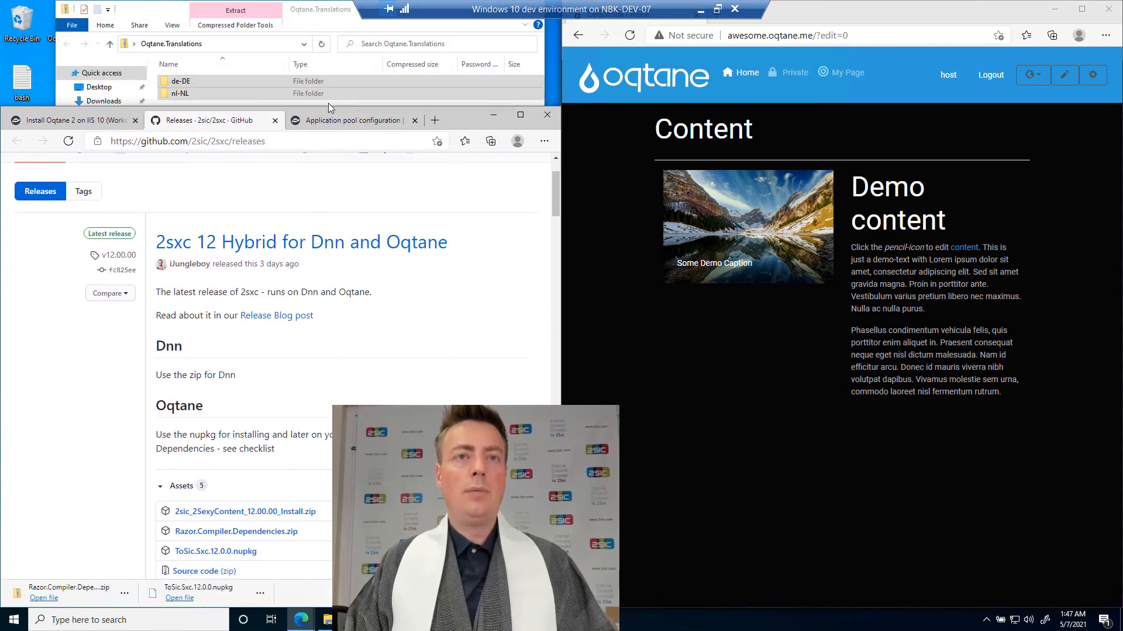
pyautogui.click(494, 115)
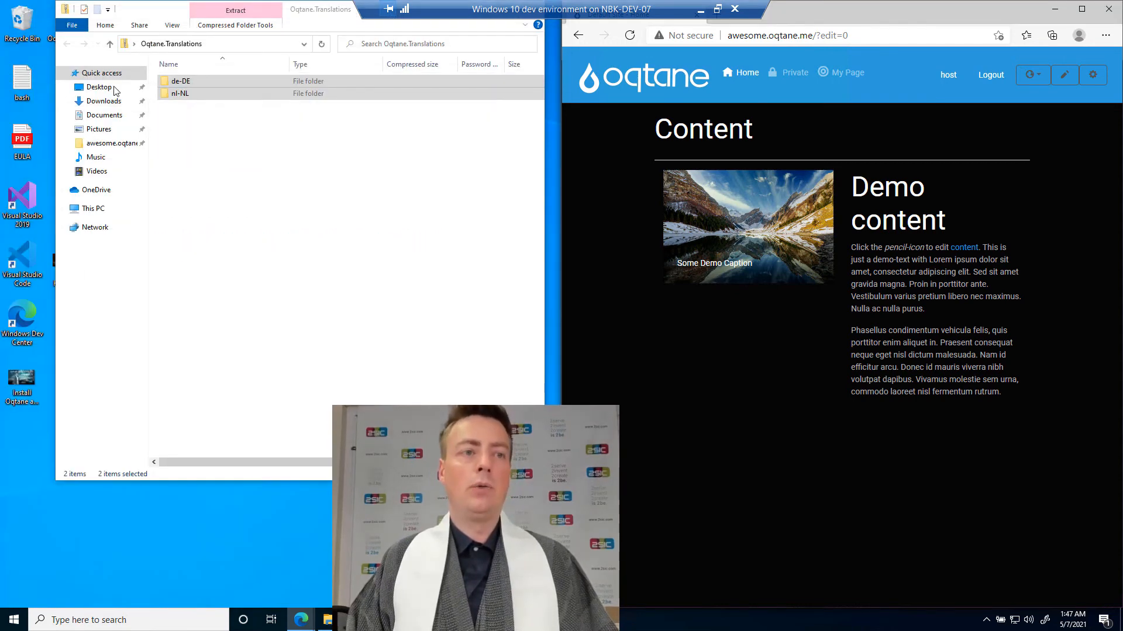
pyautogui.moveTo(170, 21); pyautogui.dragTo(185, 456)
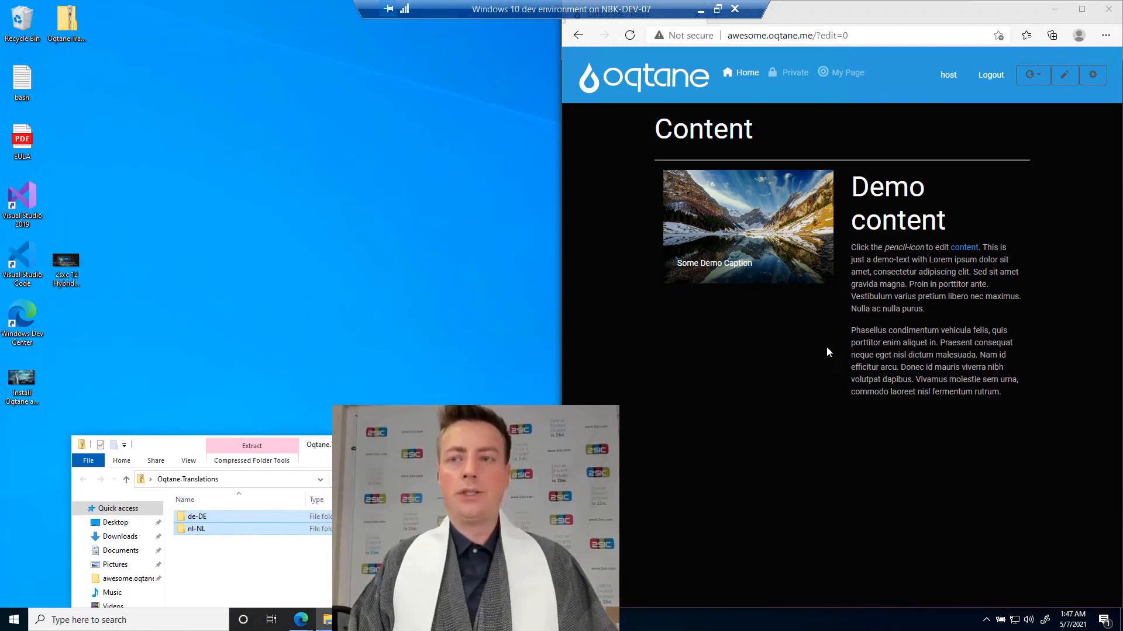
# Open the demo content item for editing and enter the title "Oqtane is Awesome!".
pyautogui.click(965, 188)
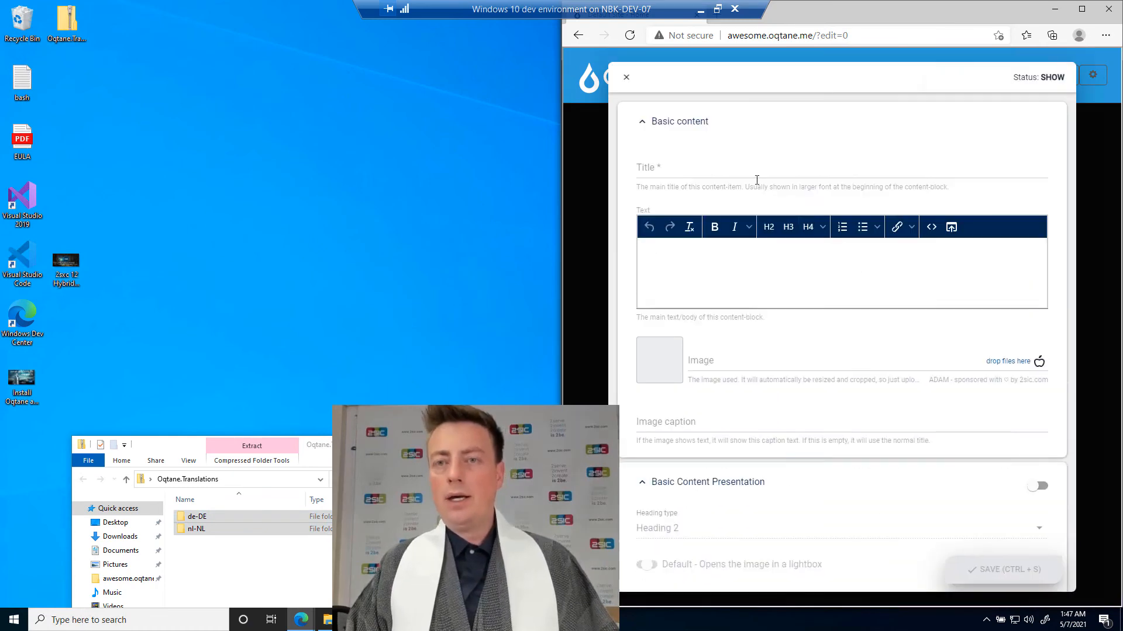
pyautogui.write('A')
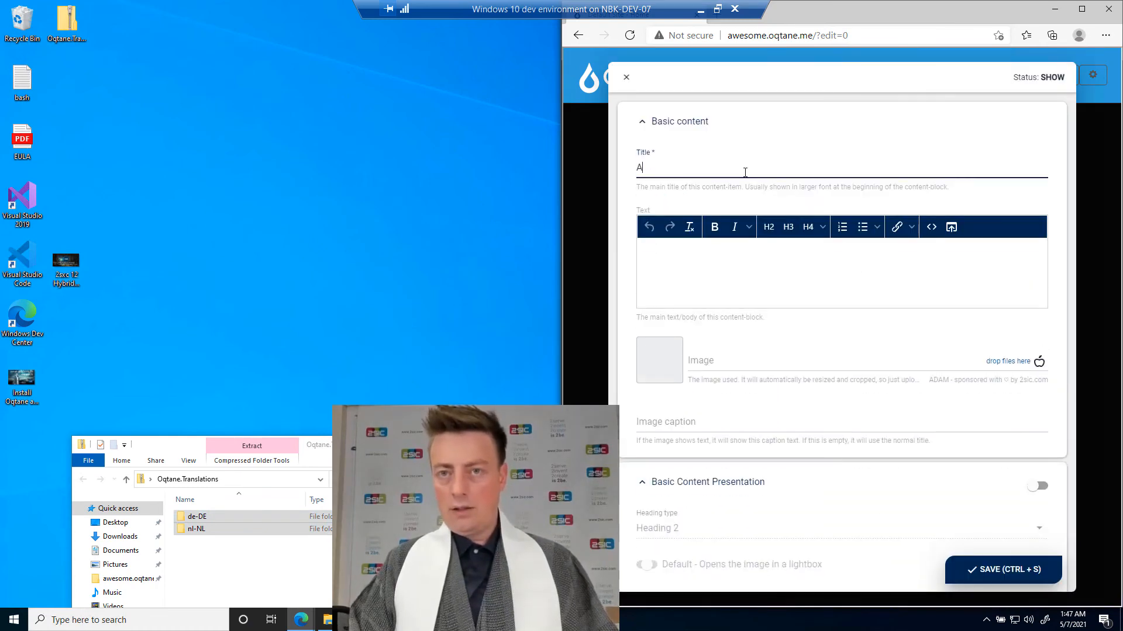
pyautogui.write('qtane ins')
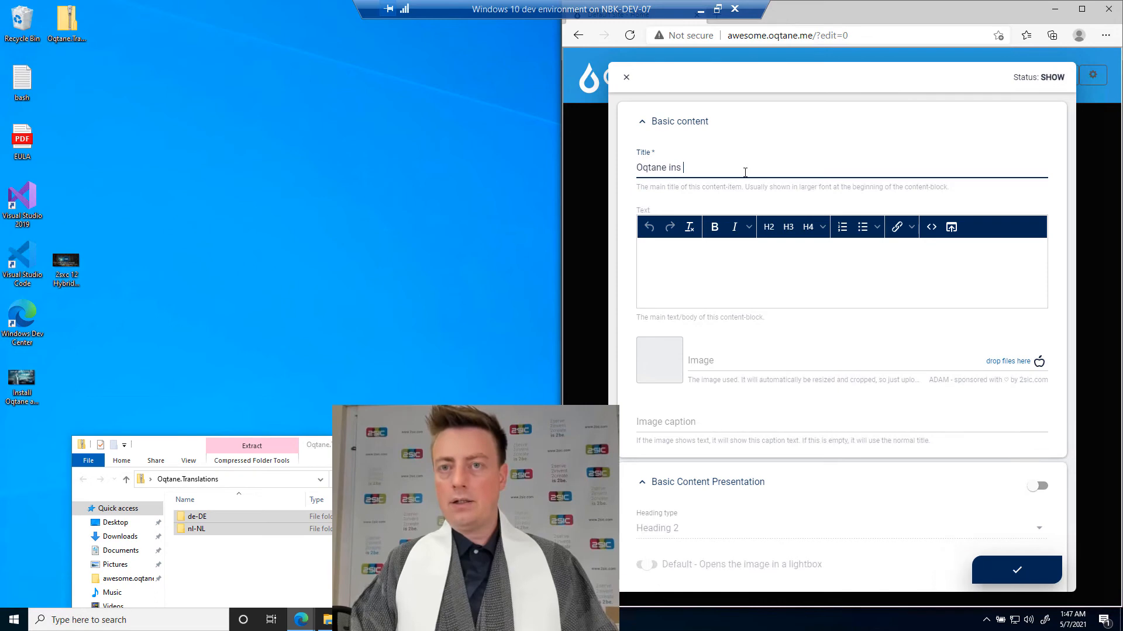
pyautogui.press('BackSpace')
pyautogui.write('s Awesome')
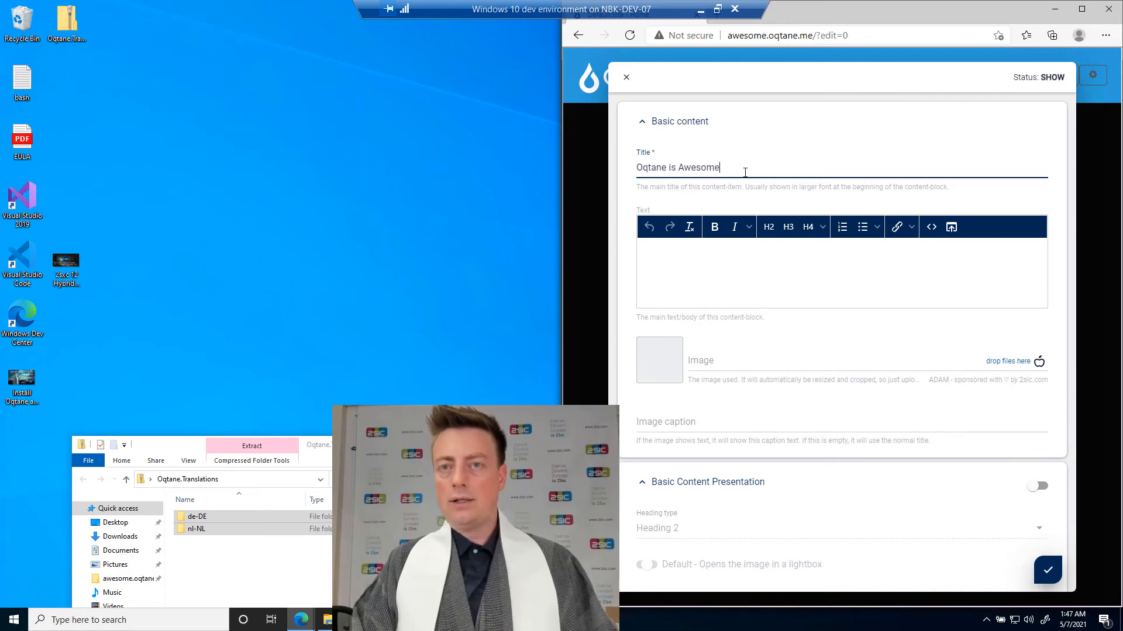
pyautogui.write('!')
# Add the desktop picture "Install Oqtane and 2sxc with Checklist.jpg" as the content item's image and save the item.
pyautogui.click(753, 270)
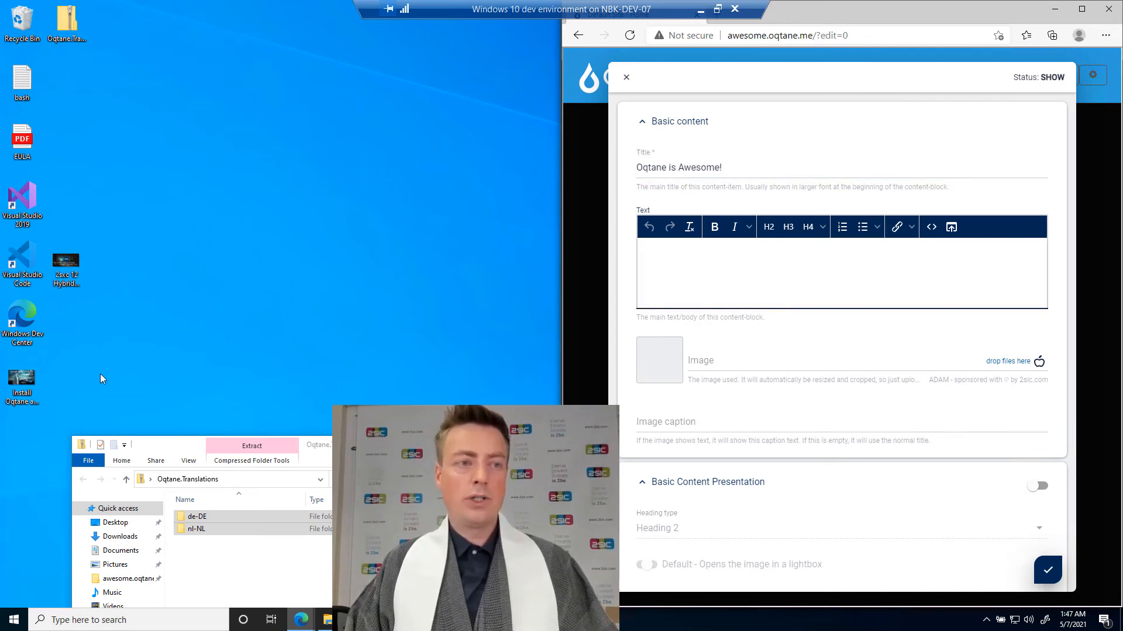
pyautogui.moveTo(24, 389); pyautogui.dragTo(754, 375)
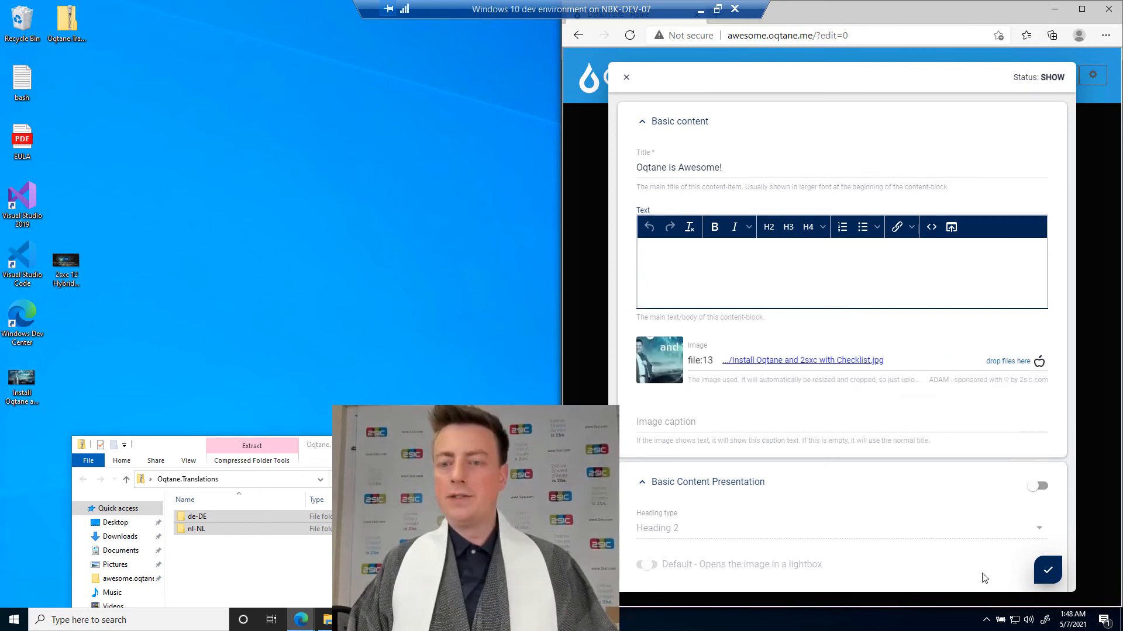
pyautogui.click(1034, 571)
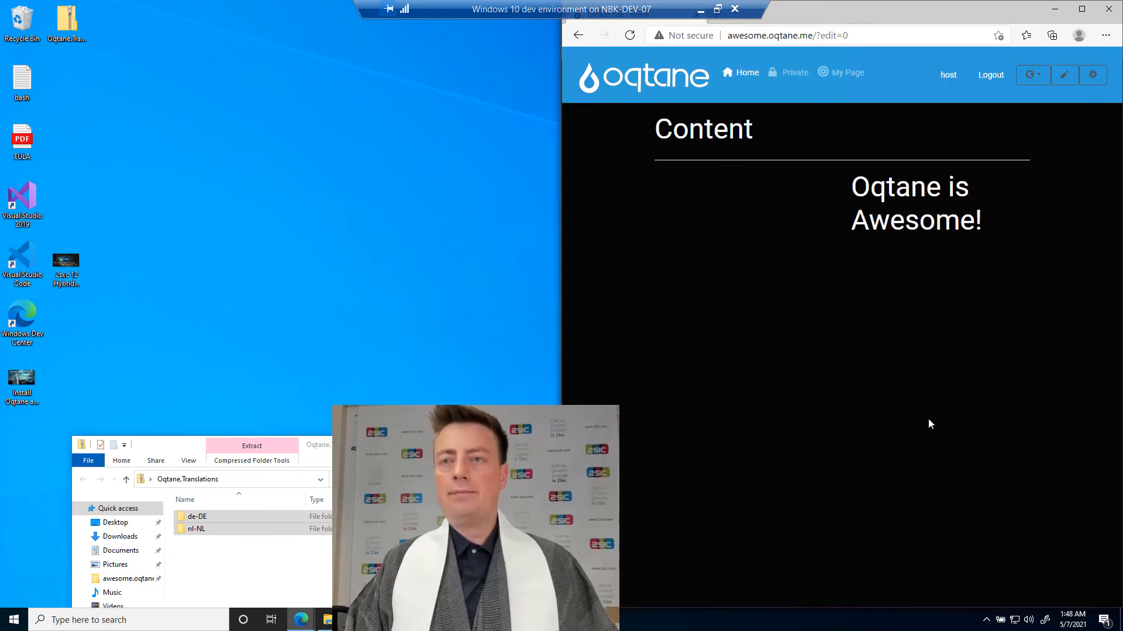
# Open the "Oqtane is Awesome!" content item's edit form, check it for language options, and close it without changes.
pyautogui.moveTo(848, 201)
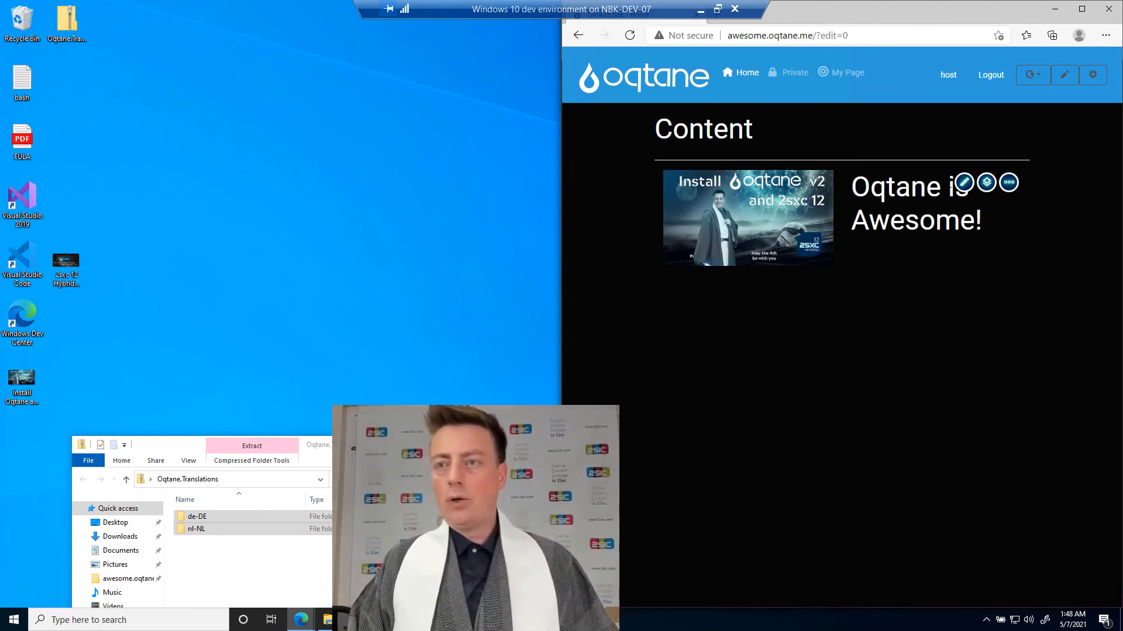
pyautogui.click(964, 185)
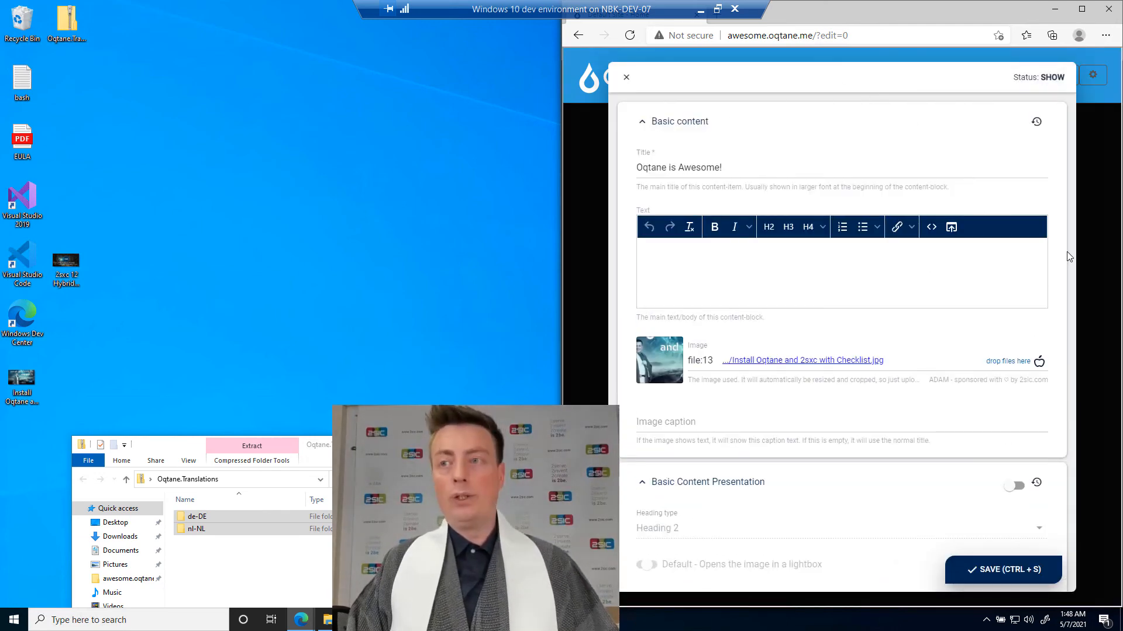
pyautogui.click(1081, 252)
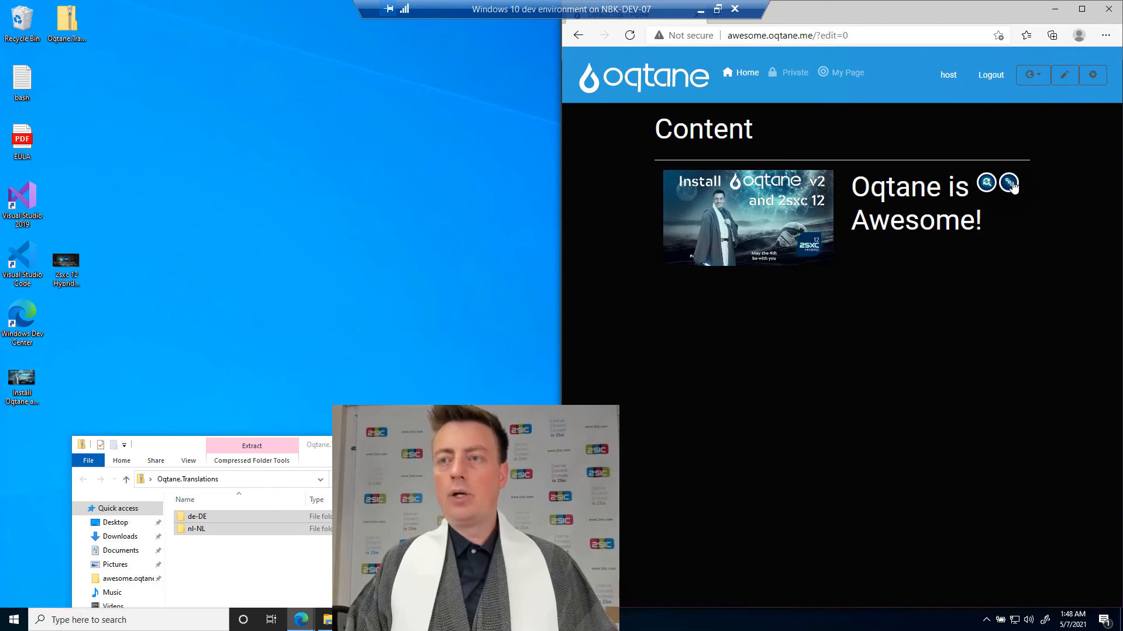
pyautogui.click(1010, 183)
pyautogui.click(945, 186)
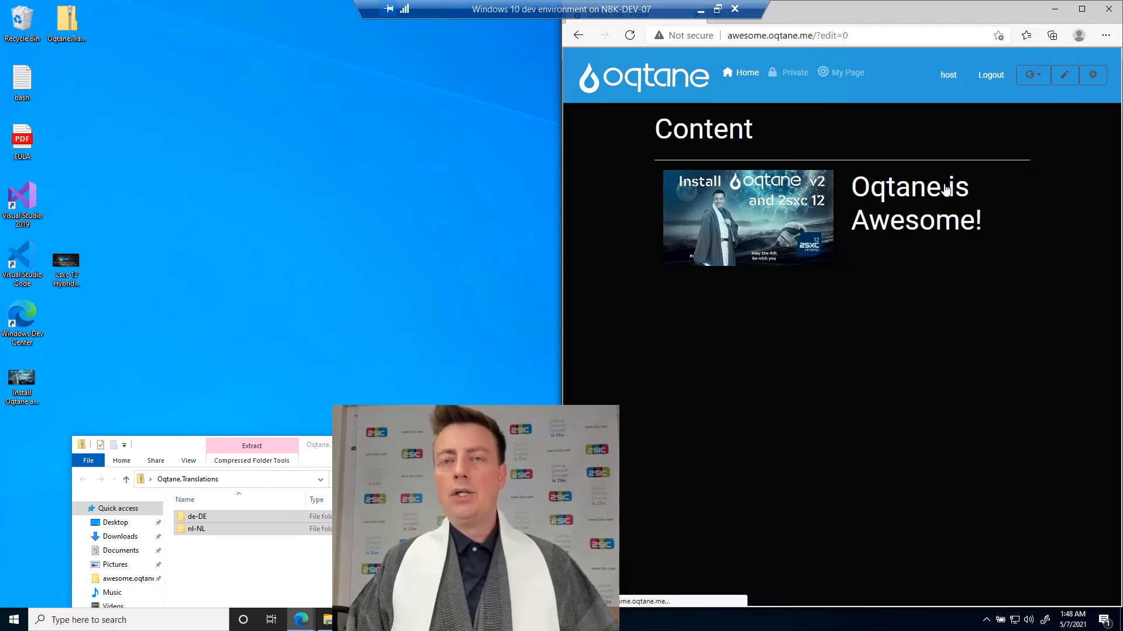
pyautogui.click(1081, 87)
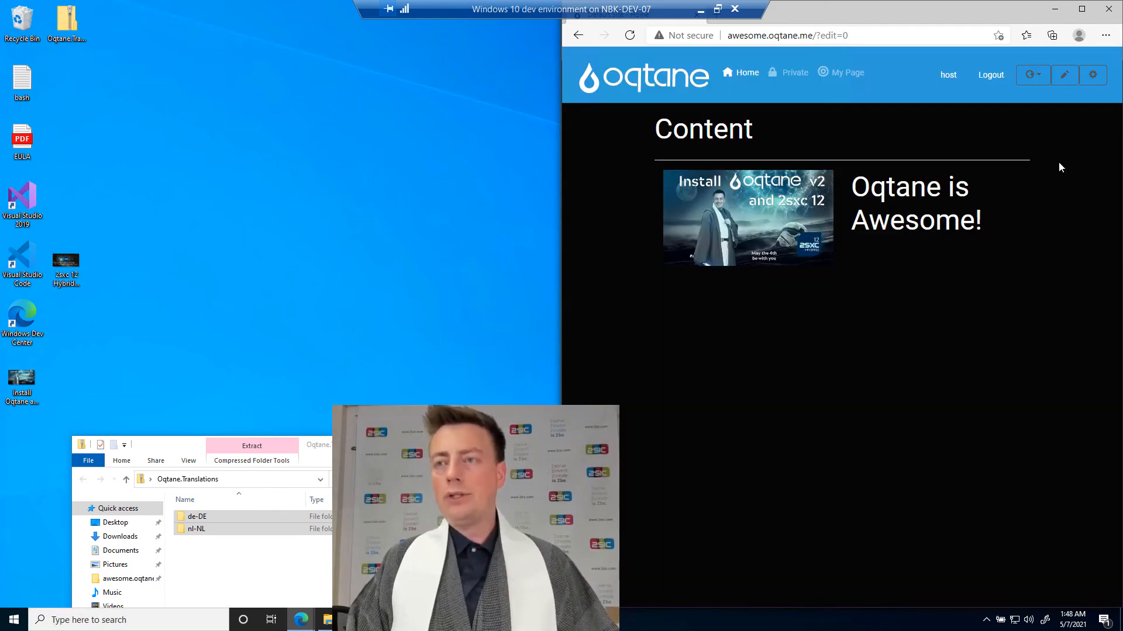
# Enable German (Germany), English (United States) and Dutch (Netherlands) in the 2sxc zone's language settings and close the apps management.
pyautogui.click(1010, 183)
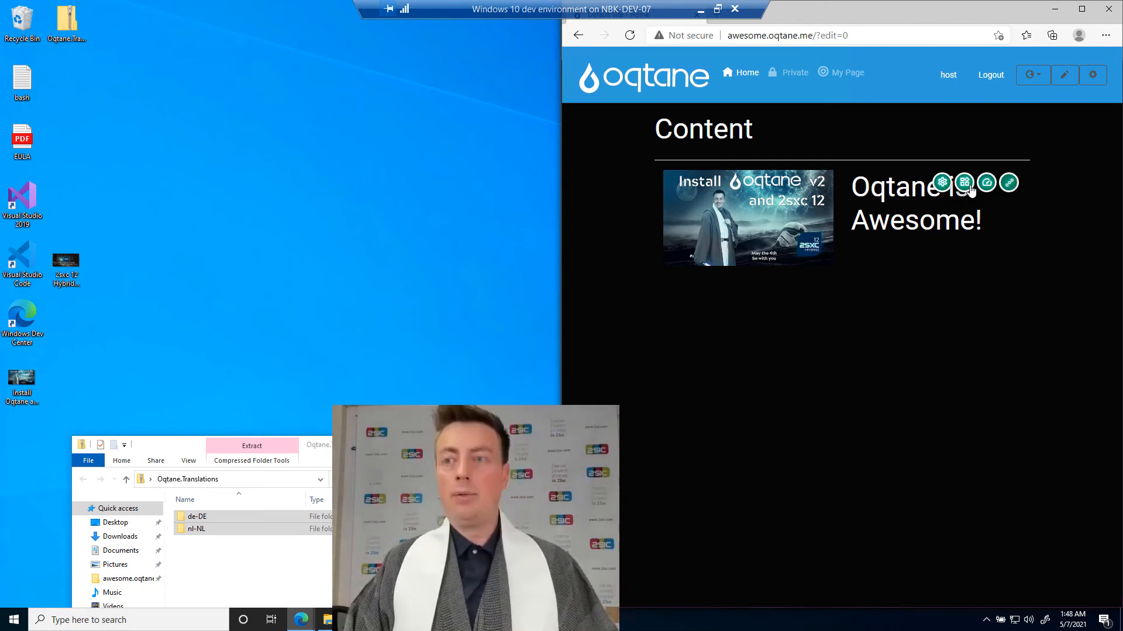
pyautogui.click(966, 185)
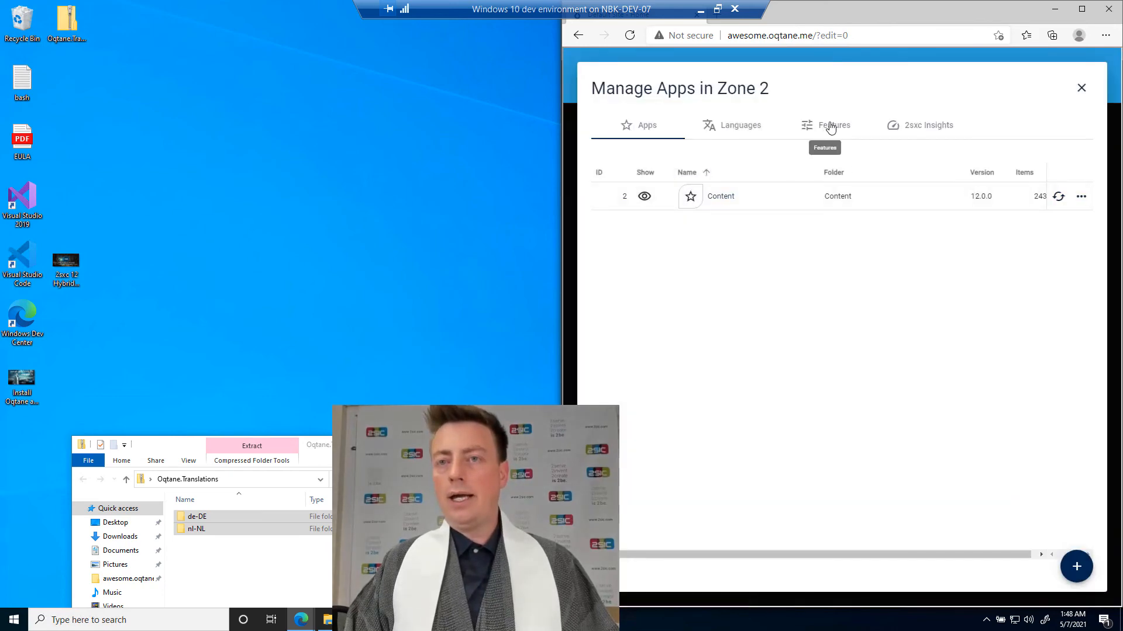
pyautogui.click(748, 133)
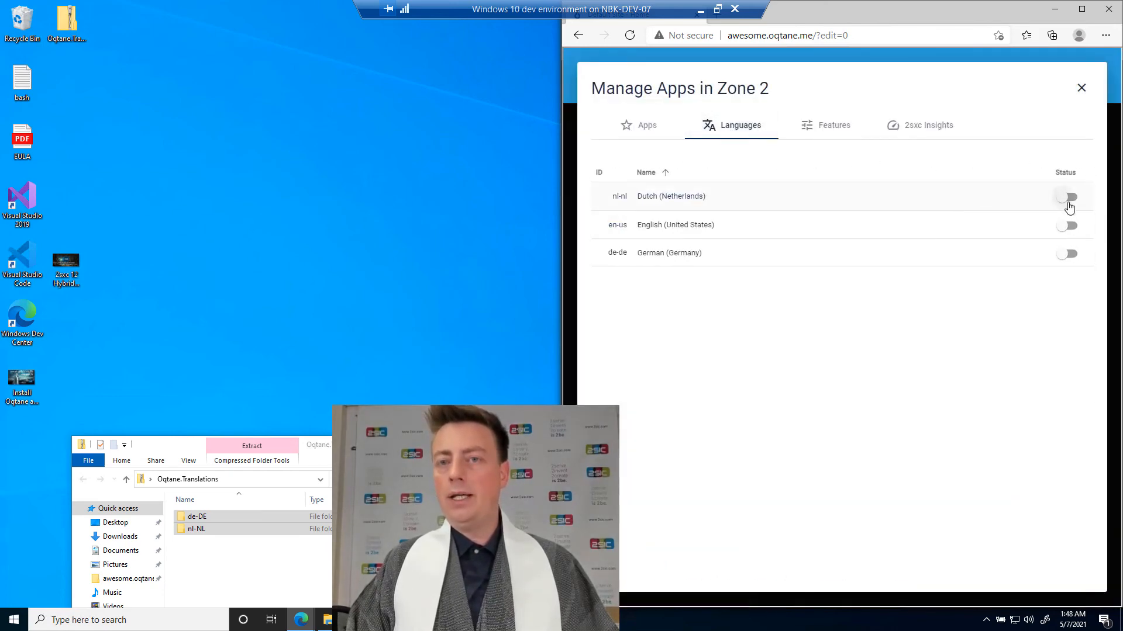
pyautogui.click(1066, 254)
pyautogui.click(1066, 225)
pyautogui.click(1067, 198)
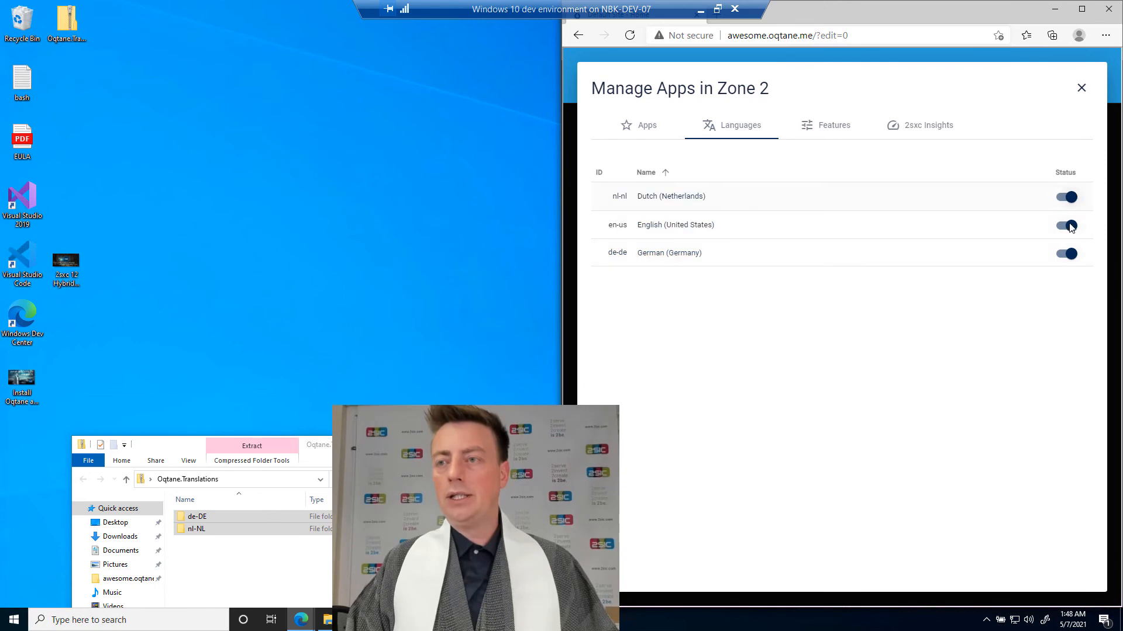
pyautogui.click(1082, 89)
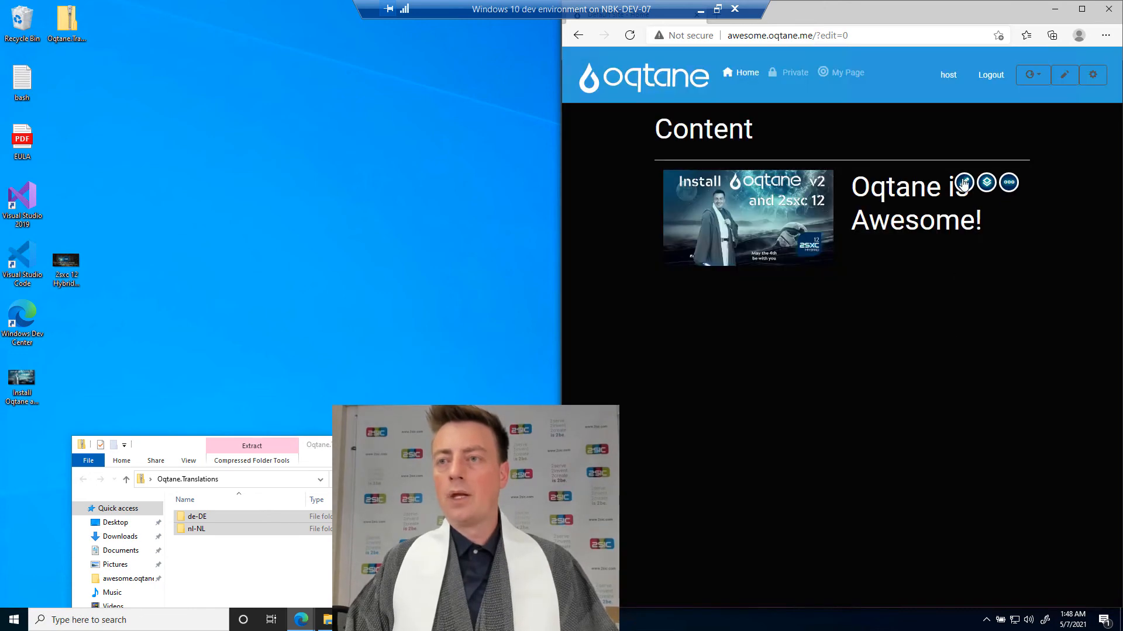
# Save the content item again in English, reopen it, and translate its German title as "Oqtane ist hammer!".
pyautogui.click(964, 184)
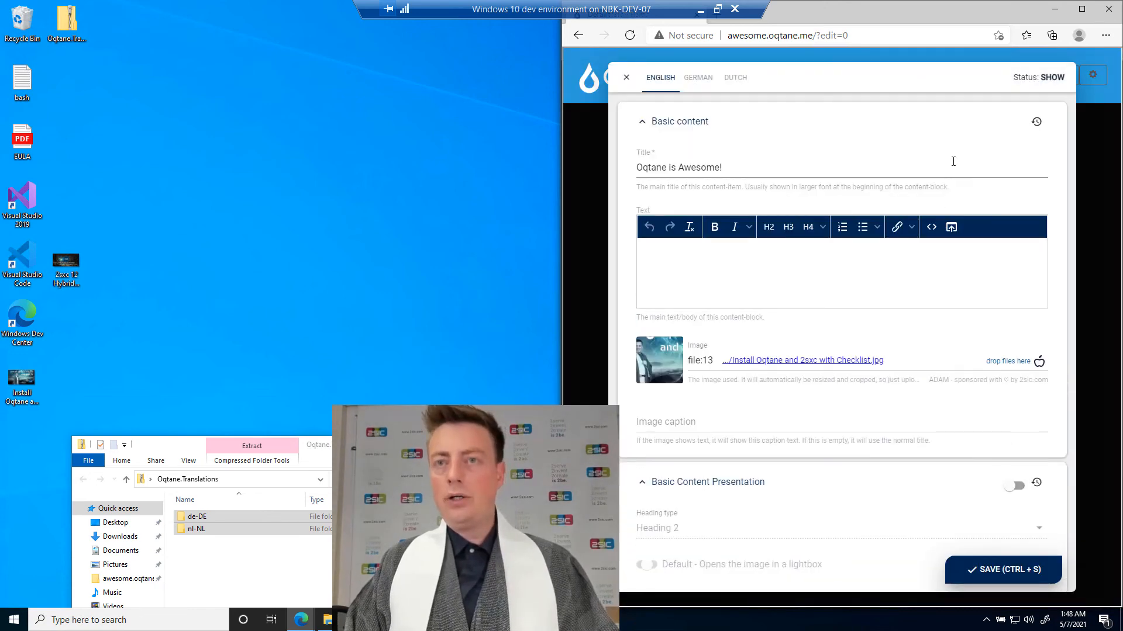
pyautogui.hotkey('ctrl', 's')
pyautogui.moveTo(1007, 187)
pyautogui.click(965, 185)
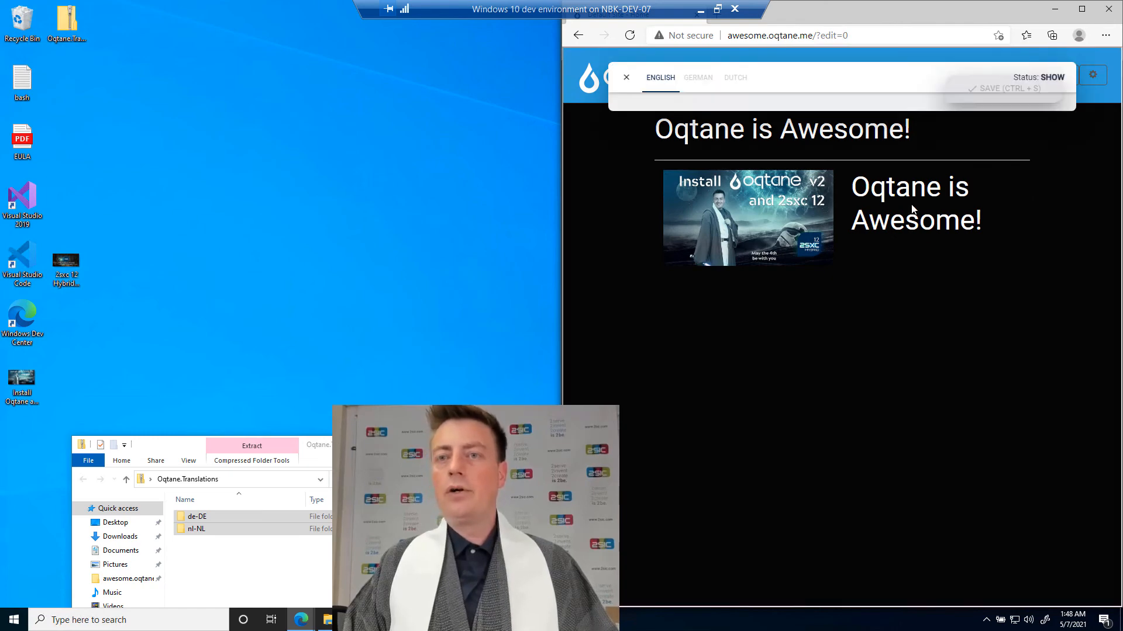
pyautogui.click(697, 77)
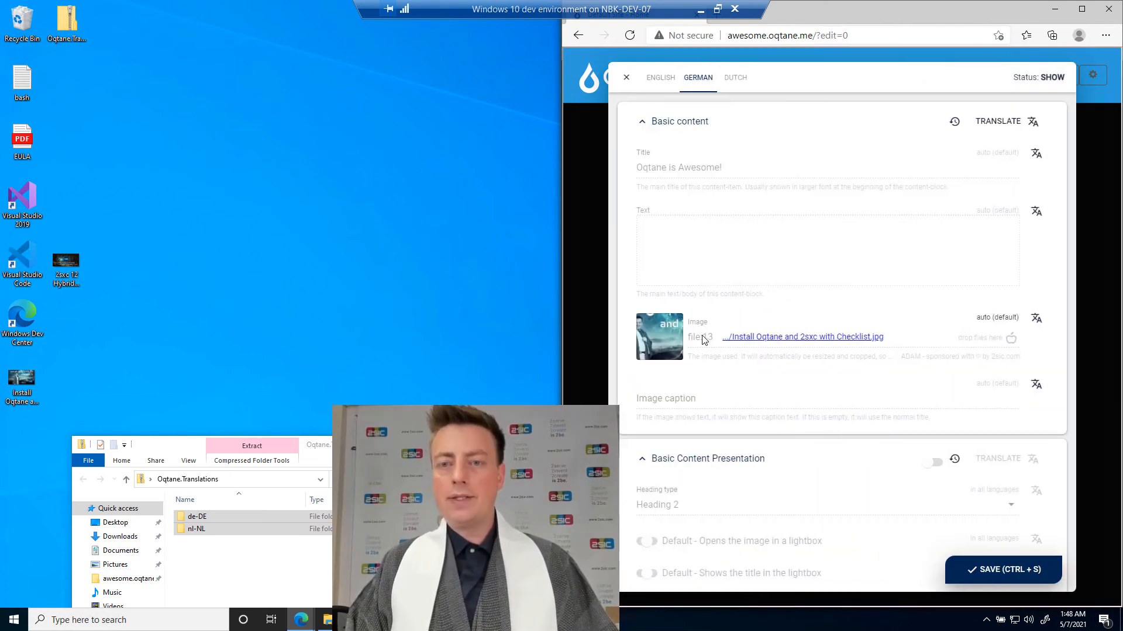
pyautogui.click(744, 166)
pyautogui.click(736, 166)
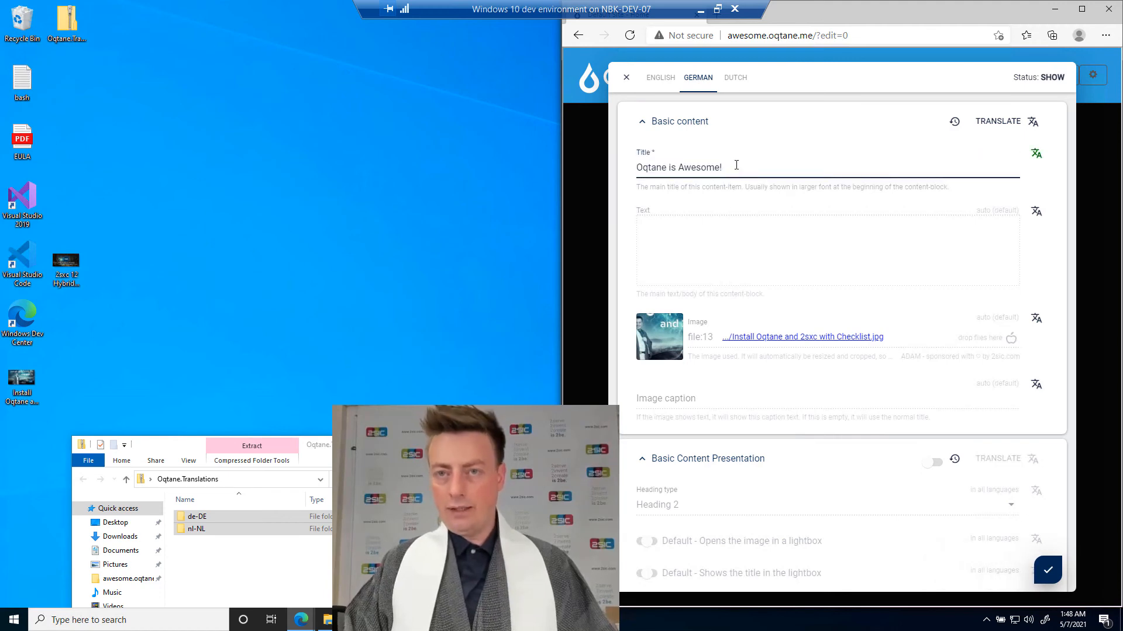
pyautogui.hotkey('ctrl', 'shift', 'Left')
pyautogui.hotkey('ctrl', 'shift', 'Left')
pyautogui.write('ist')
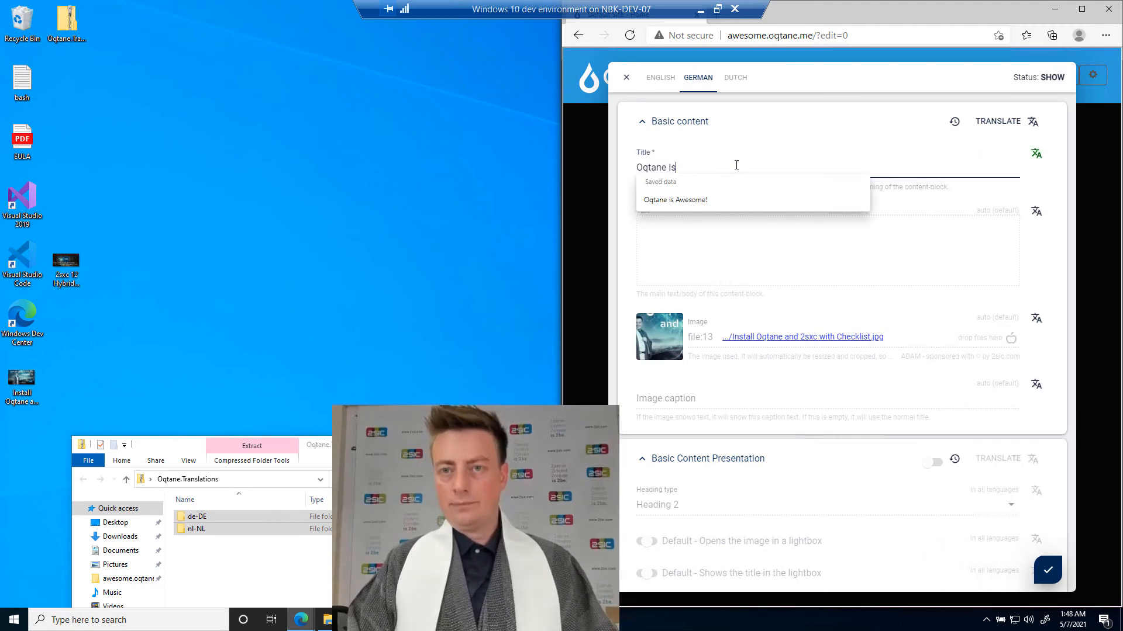
pyautogui.hotkey('ctrl', 'shift', 'Left')
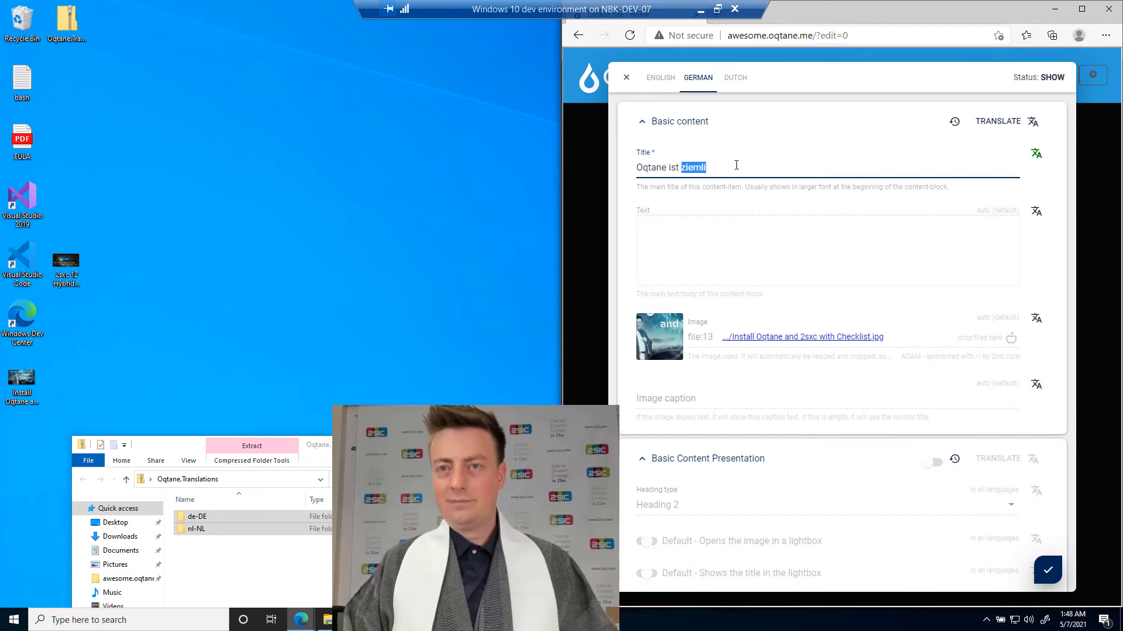
pyautogui.write('hammer!')
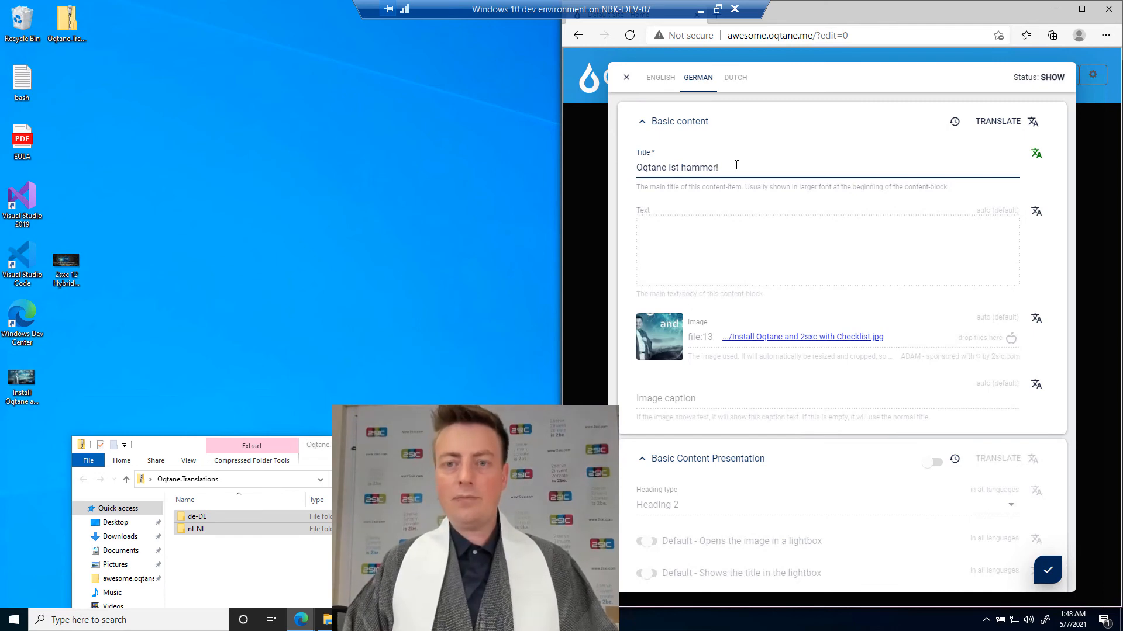
# Give the Dutch version its own image, the desktop picture "2sxc 12 Hybrid Released.jpg", and save the content item.
pyautogui.click(729, 82)
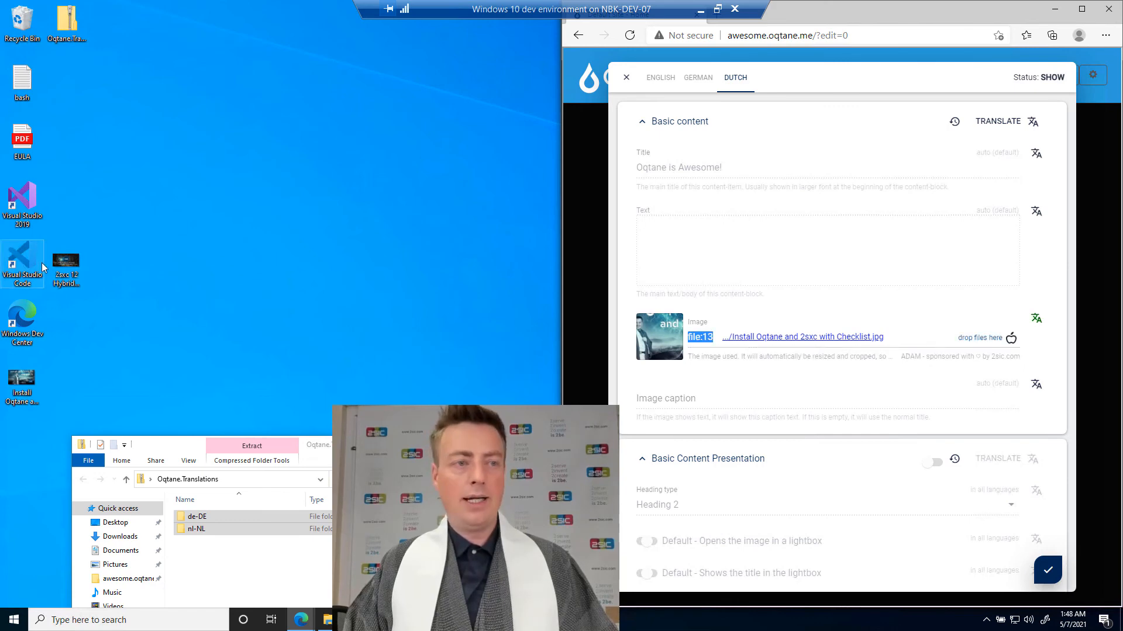
pyautogui.moveTo(65, 264); pyautogui.dragTo(681, 338)
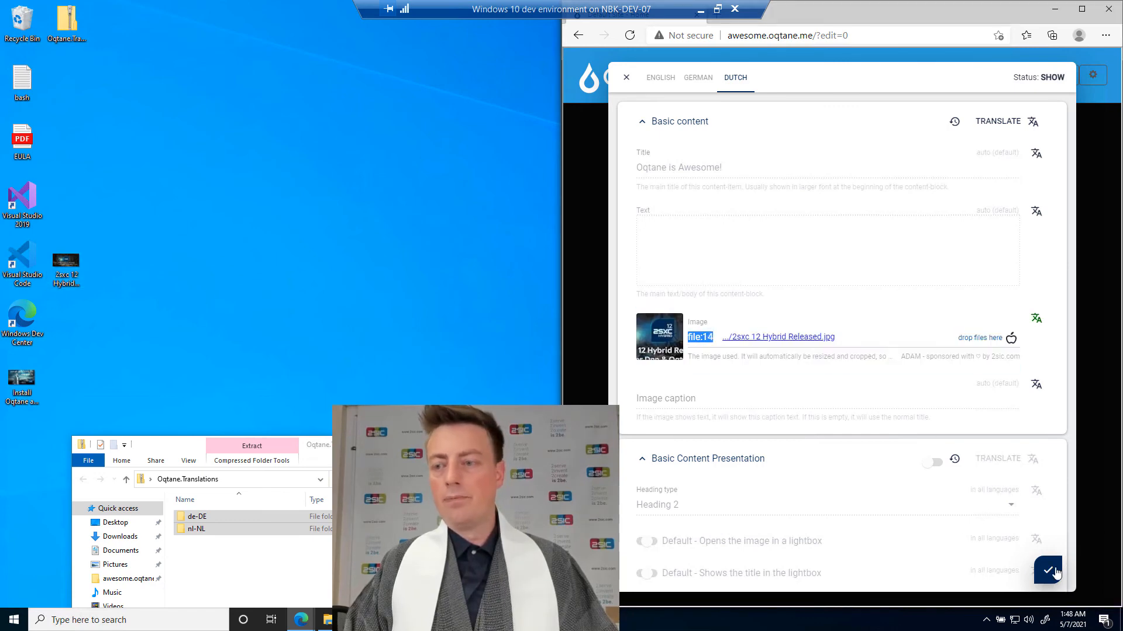
pyautogui.click(1047, 570)
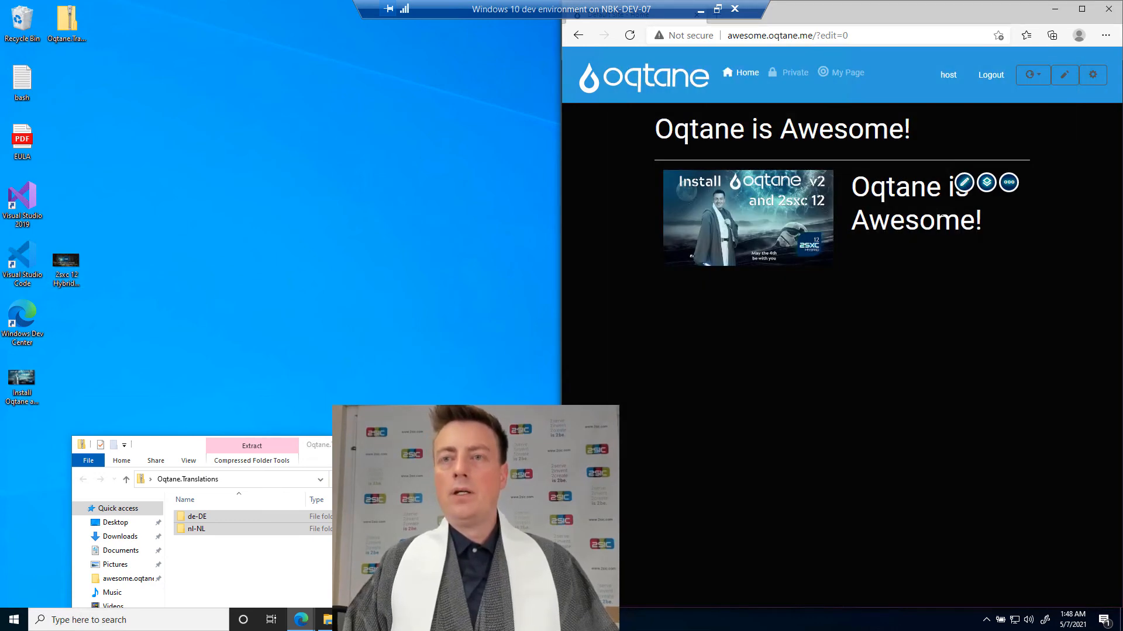
# Switch the site to German and to Dutch to check the translated title and image of the content item.
pyautogui.click(1029, 75)
pyautogui.click(1034, 121)
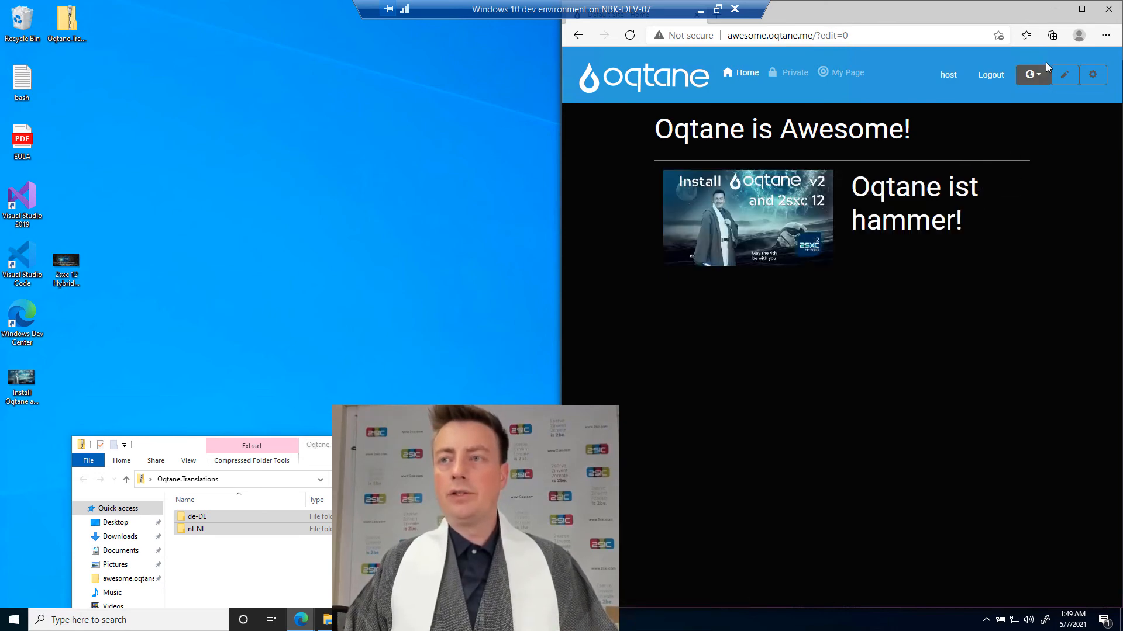
pyautogui.click(1032, 74)
pyautogui.click(1038, 134)
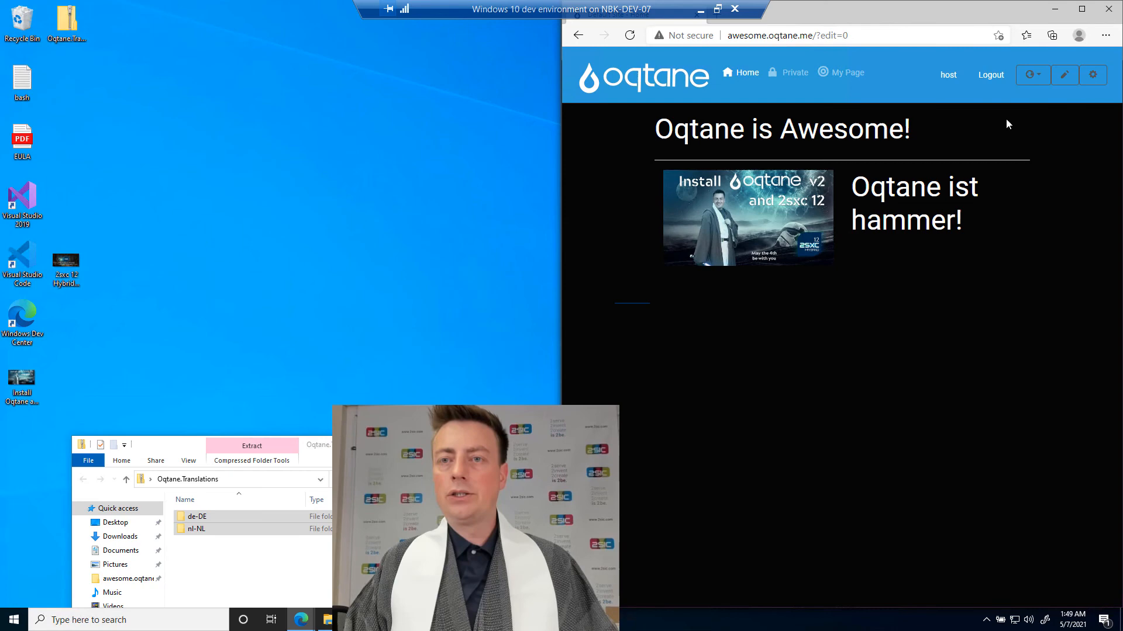
pyautogui.click(1031, 74)
pyautogui.click(1032, 100)
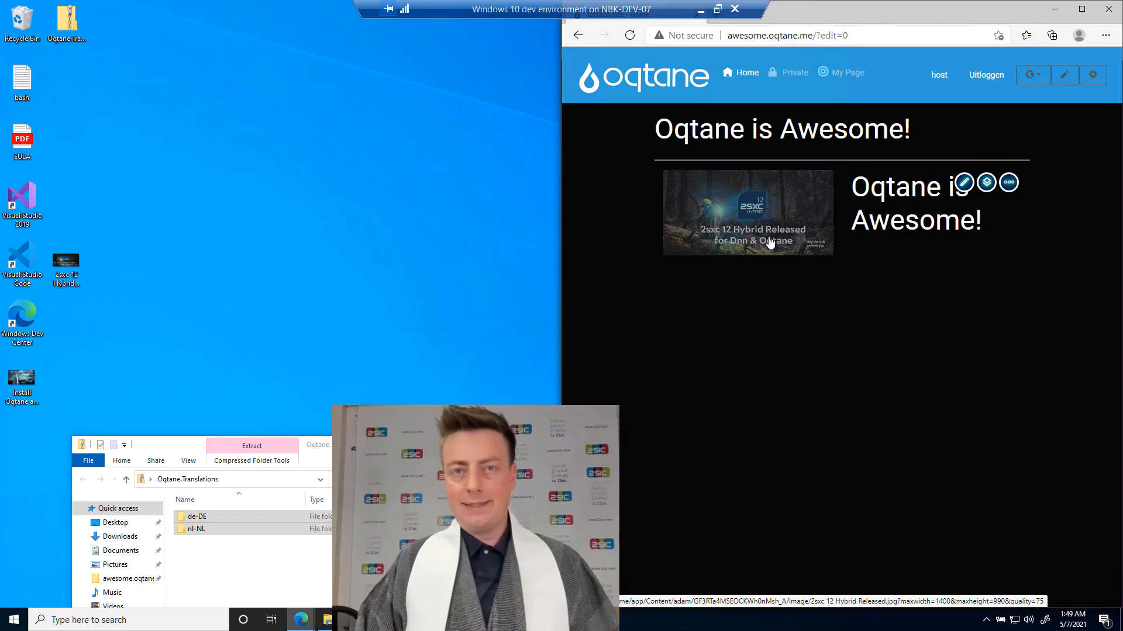
# Check the control panel in Dutch, close it, and switch the site to the "Unknown language" option.
pyautogui.click(1092, 78)
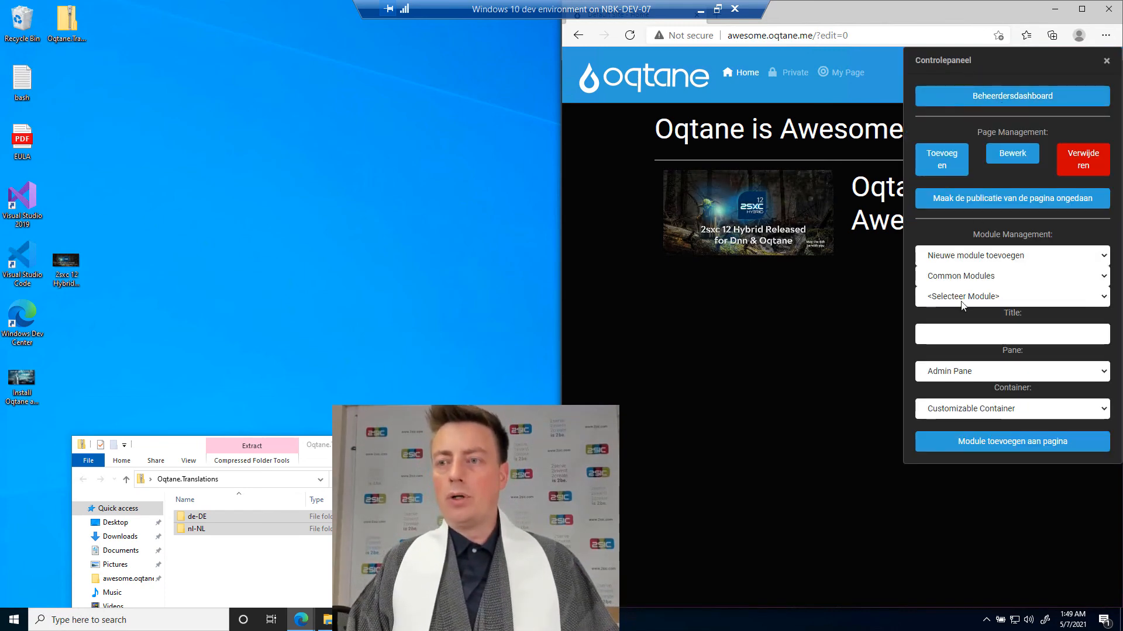
pyautogui.click(1106, 61)
pyautogui.click(1027, 82)
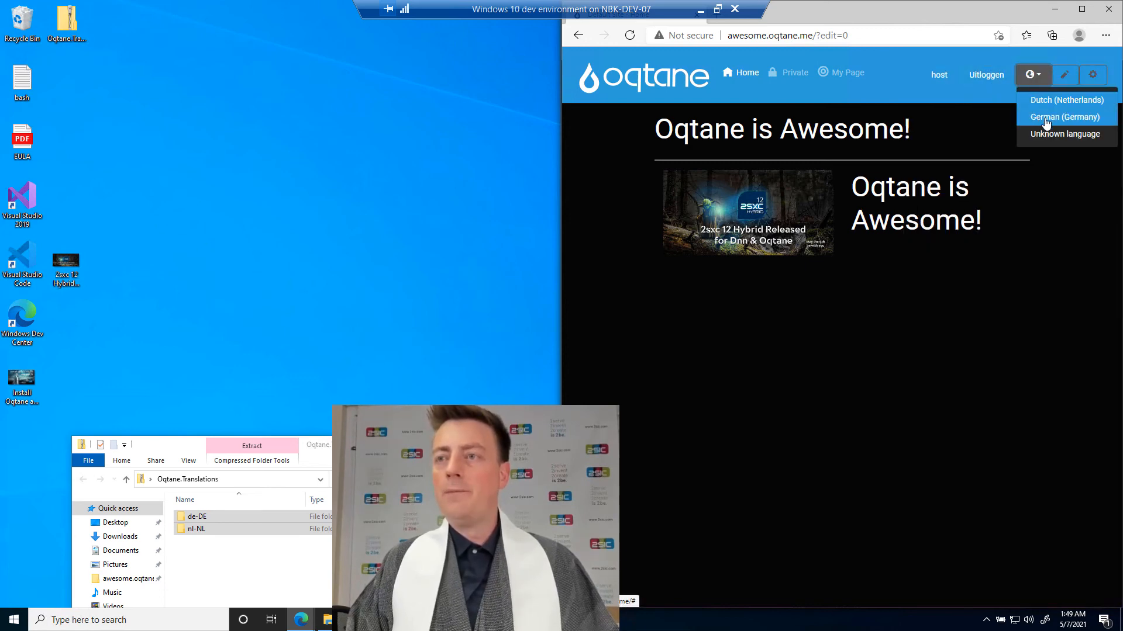
pyautogui.click(1047, 139)
# Add an App module to the page's Admin Pane with the Customizable Container.
pyautogui.click(1089, 77)
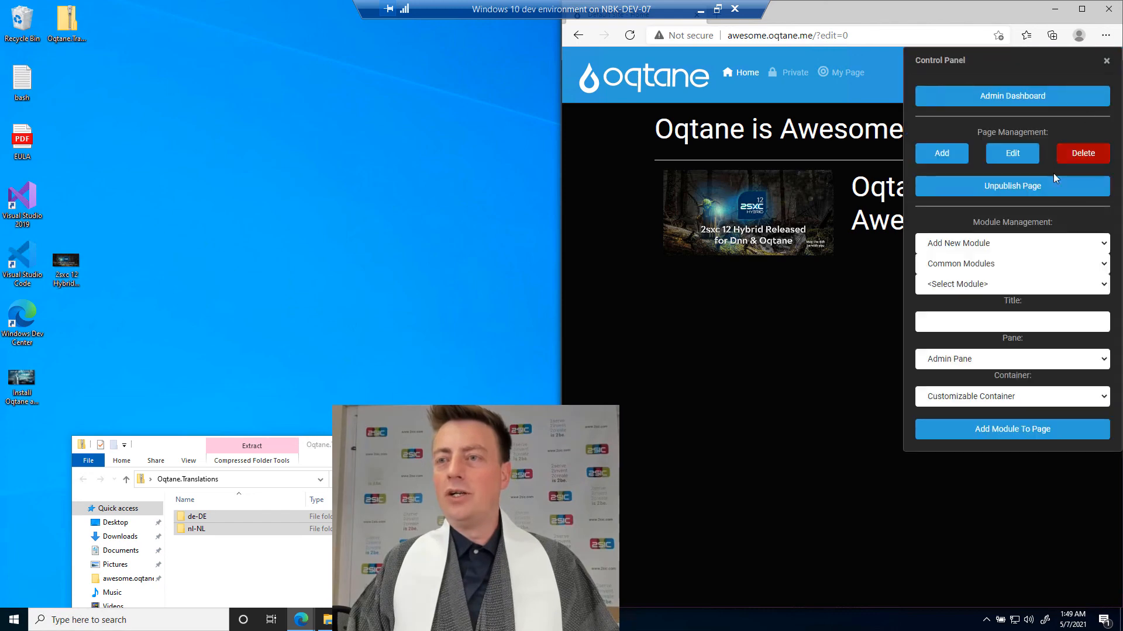
pyautogui.click(976, 285)
pyautogui.click(953, 326)
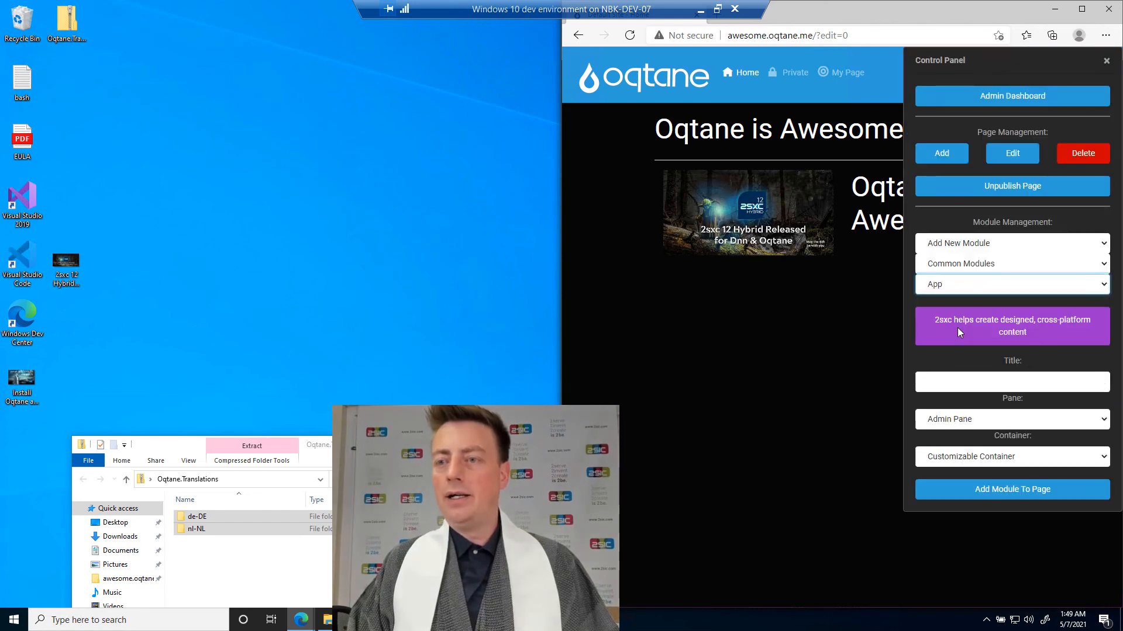
pyautogui.click(973, 491)
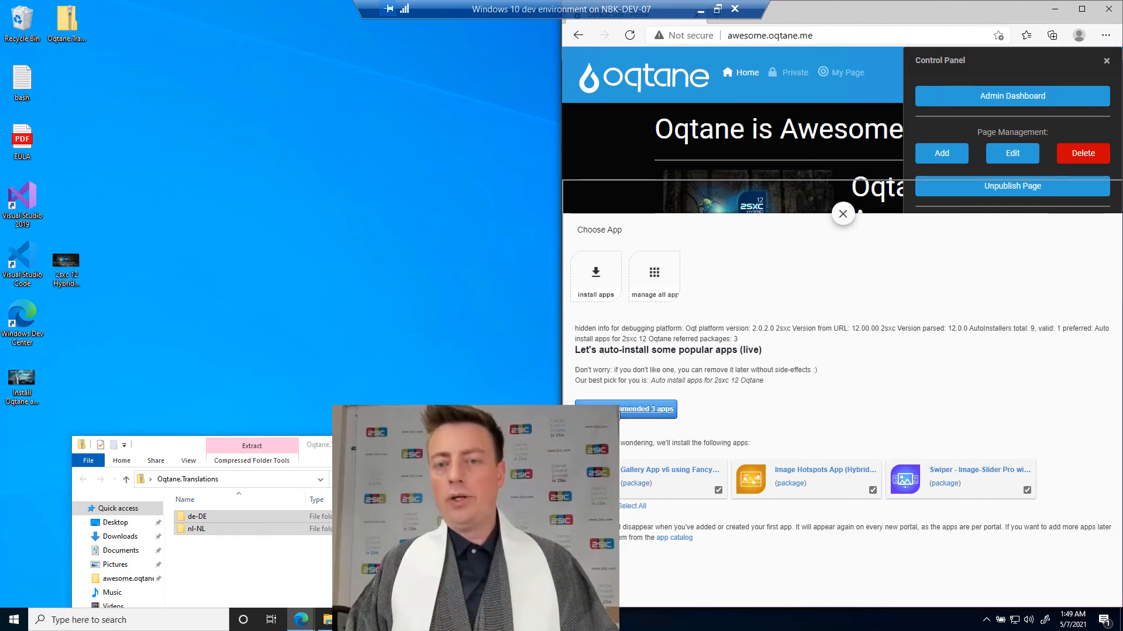
# Install the three recommended 2sxc apps and apply the Swiper image slider app to the new App module.
pyautogui.click(637, 412)
pyautogui.click(899, 193)
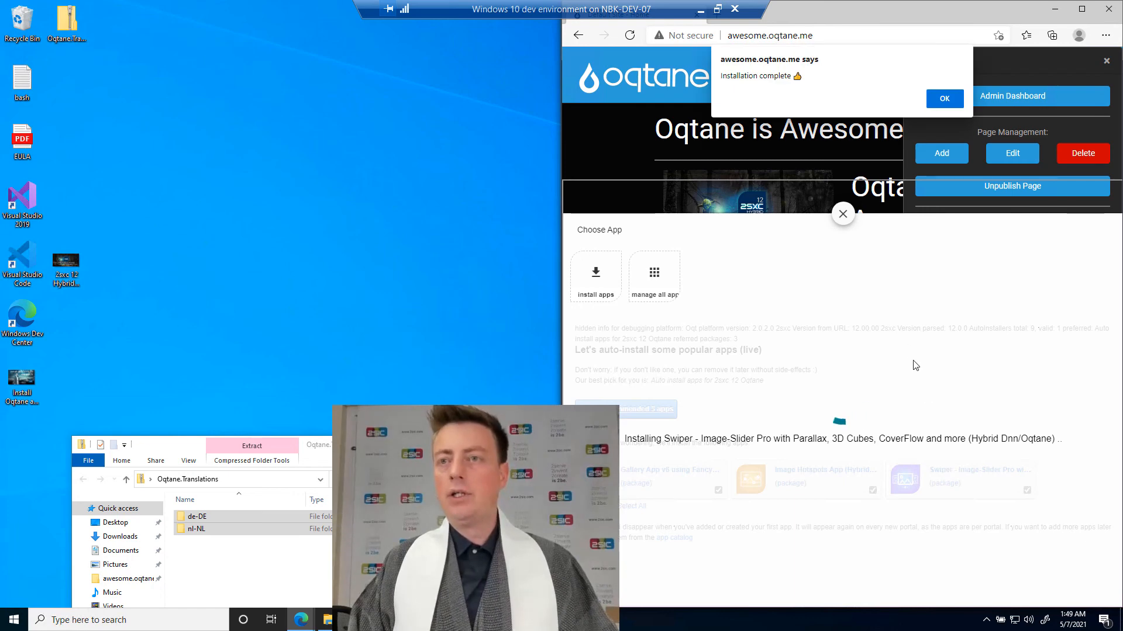
pyautogui.click(957, 99)
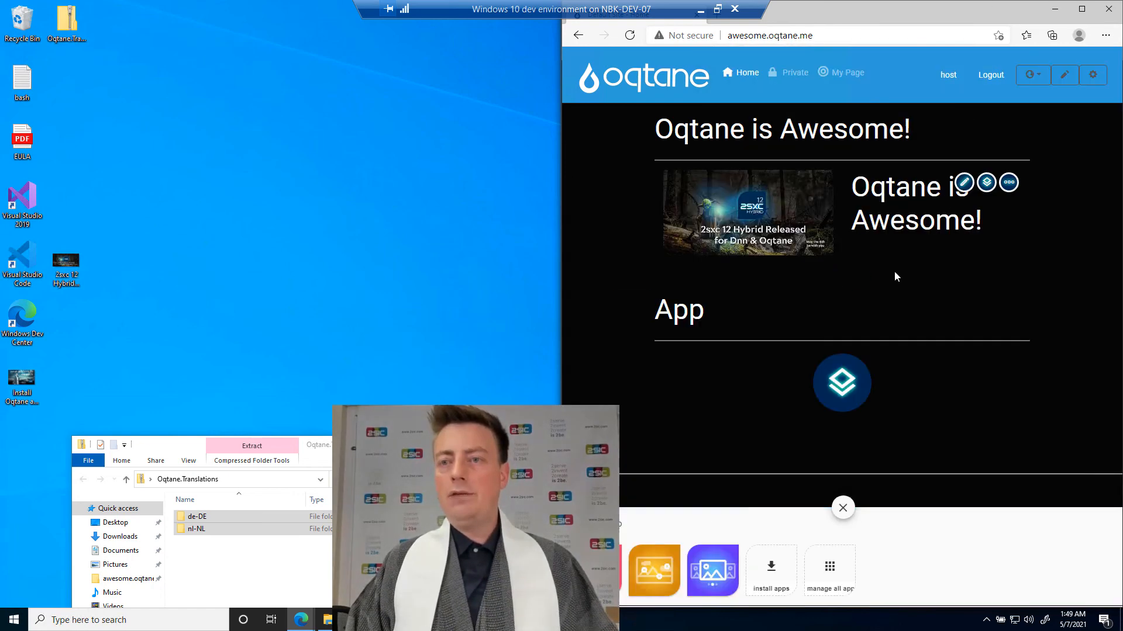
pyautogui.click(708, 581)
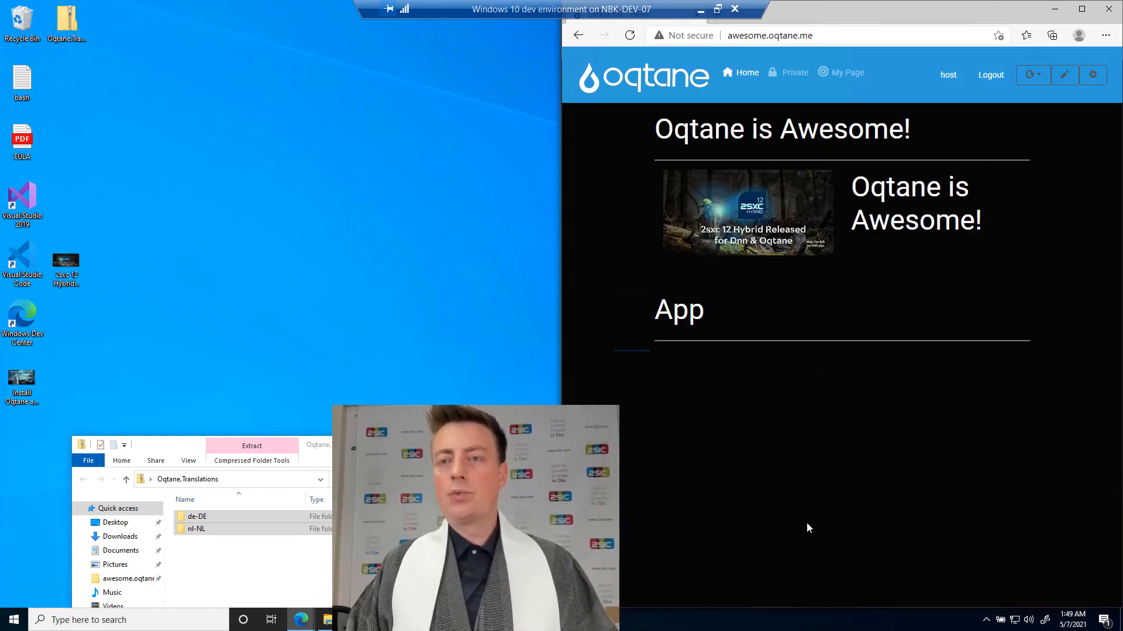
pyautogui.click(823, 512)
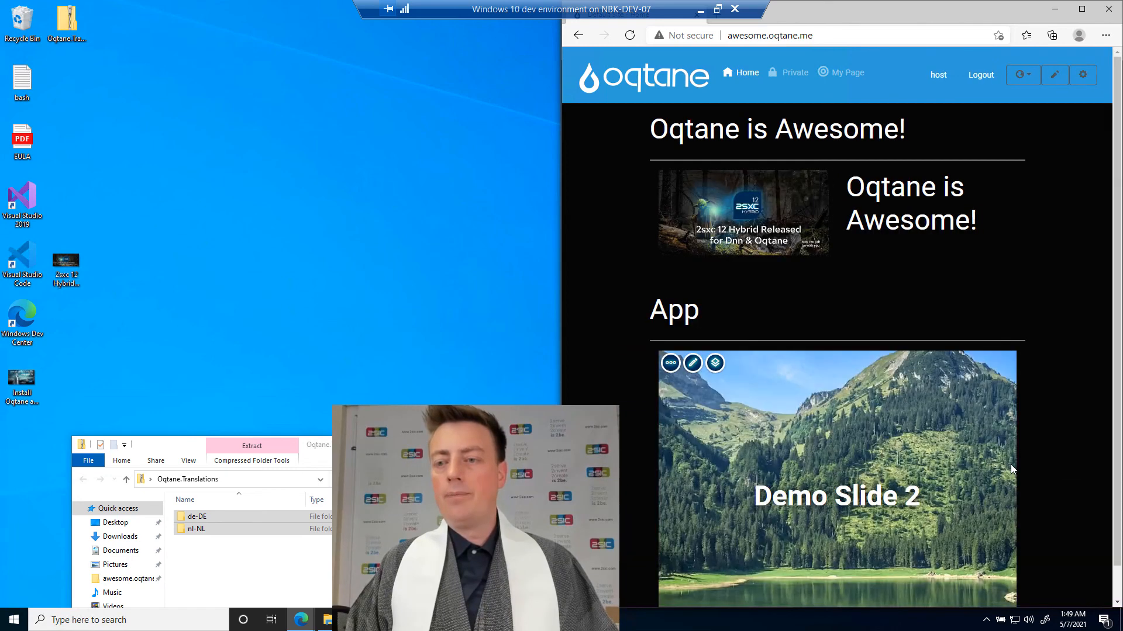
# Try swiping through the demo slides in the slider and switch the page to edit mode.
pyautogui.moveTo(978, 459); pyautogui.dragTo(773, 471)
pyautogui.click(957, 445)
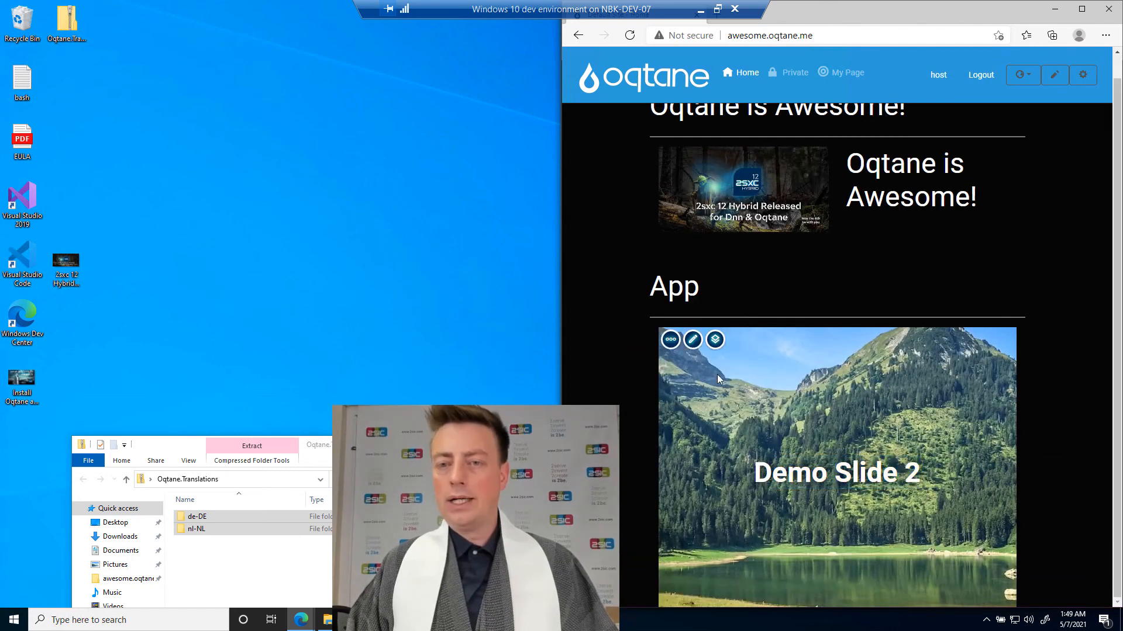
pyautogui.scroll(1, 936, 187)
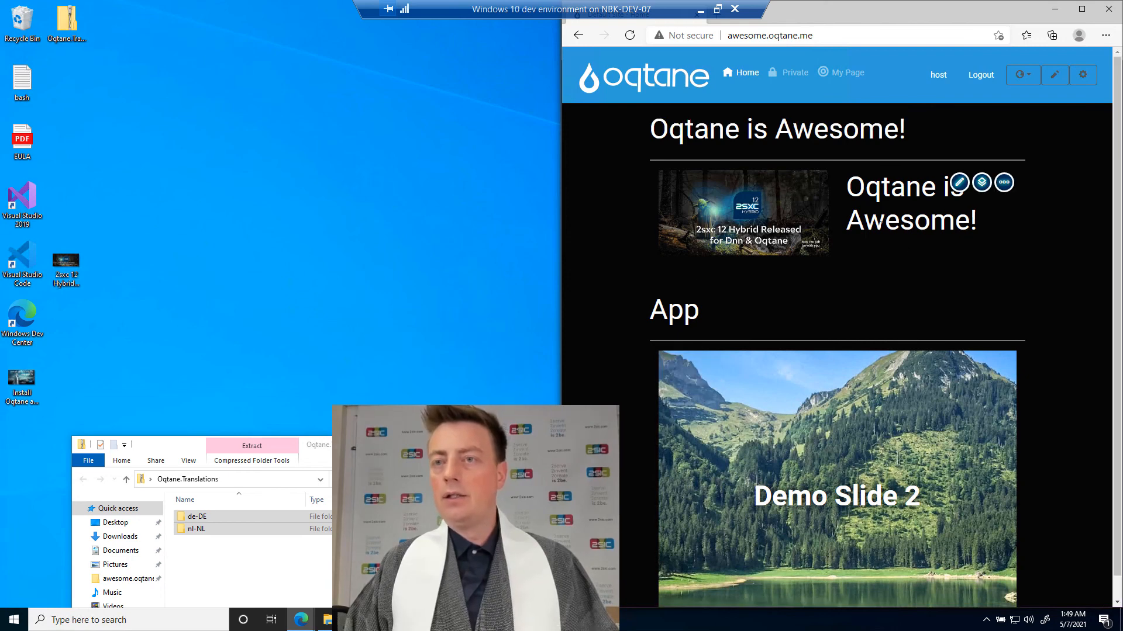
pyautogui.click(1055, 74)
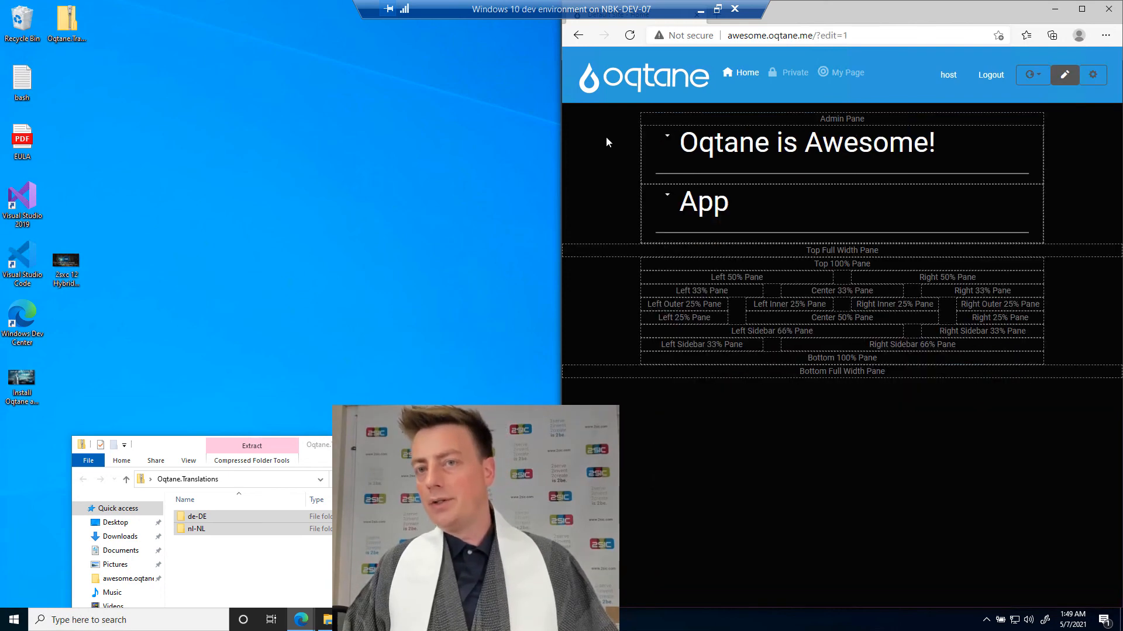
# Delete the "Oqtane is Awesome!" module from the Admin Pane and leave page edit mode.
pyautogui.click(664, 143)
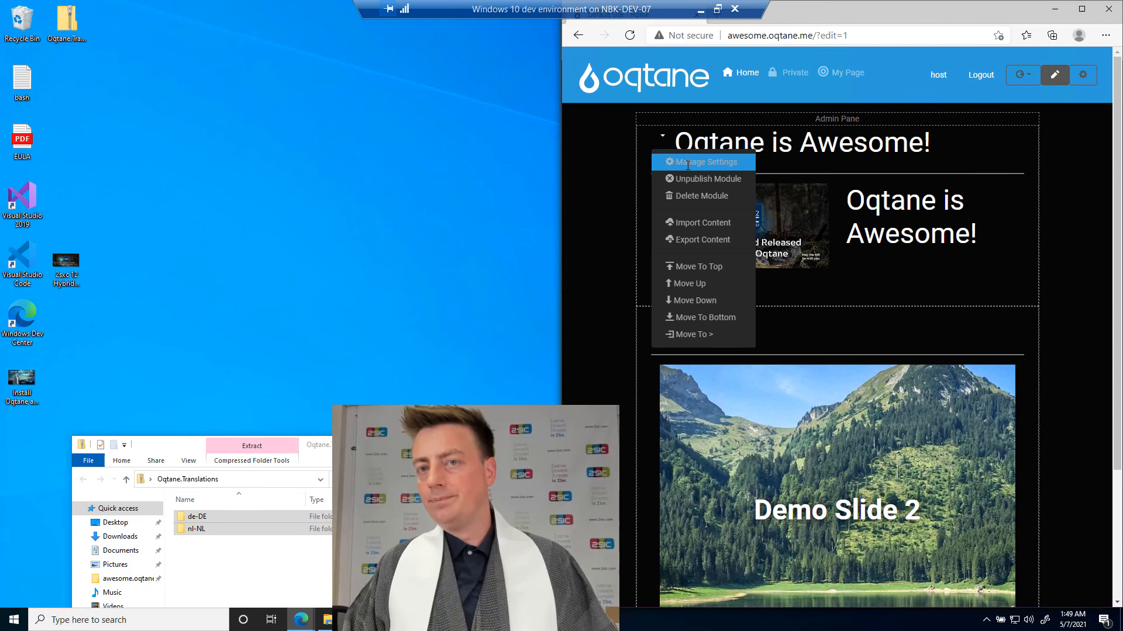
pyautogui.click(690, 197)
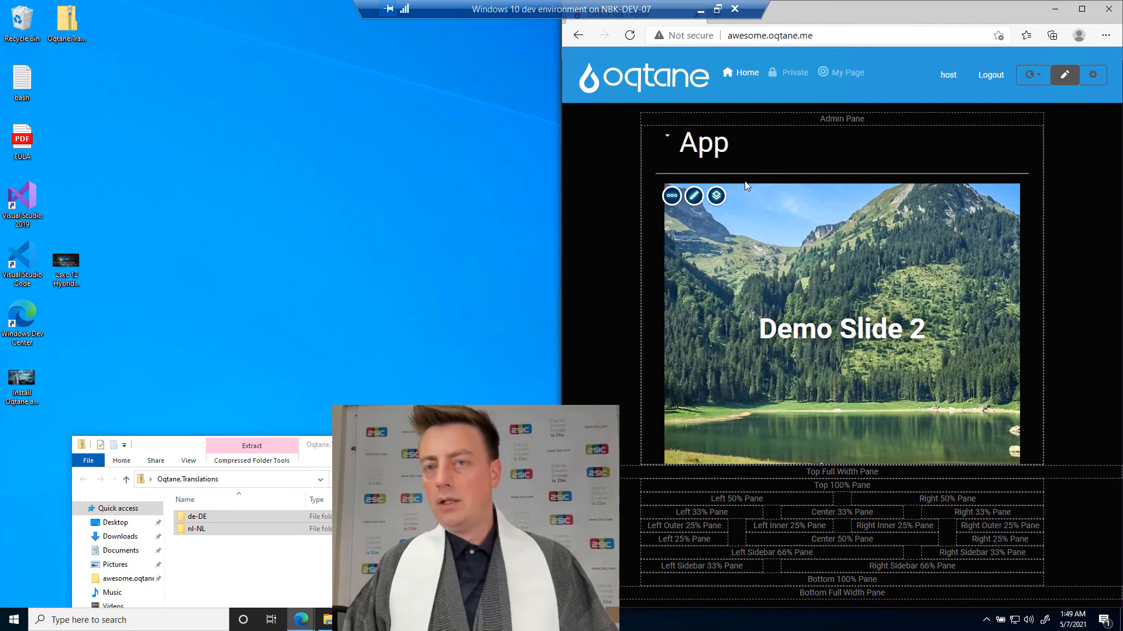
pyautogui.click(1064, 76)
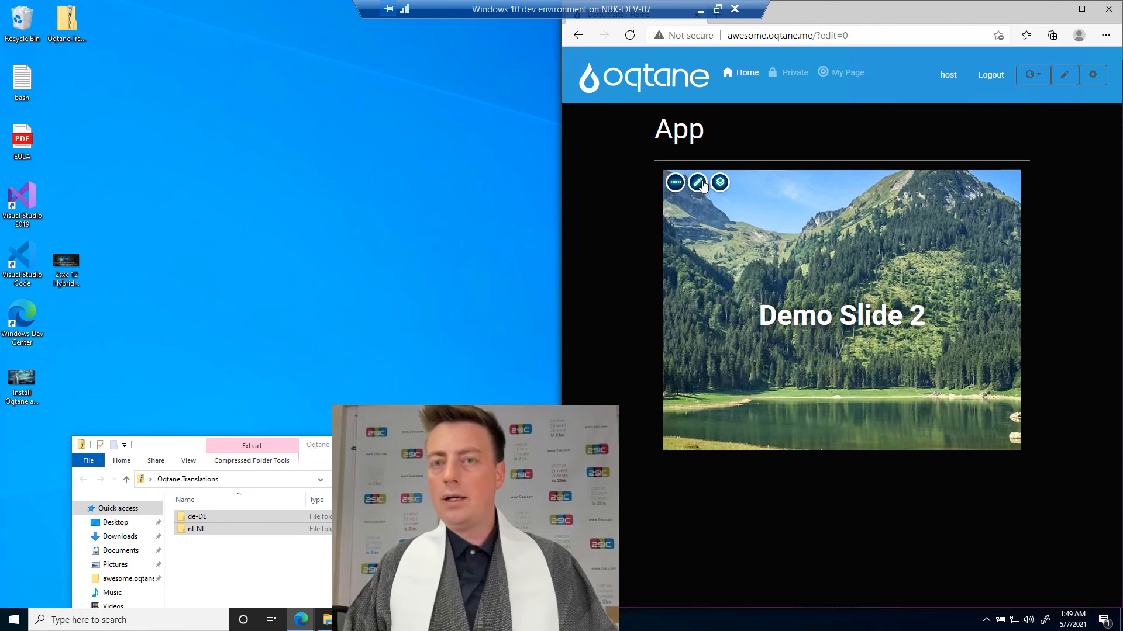
# Configure the slider in English with the title "Nice Swiper!" and the "Cube - Default" effect, and save it.
pyautogui.click(698, 183)
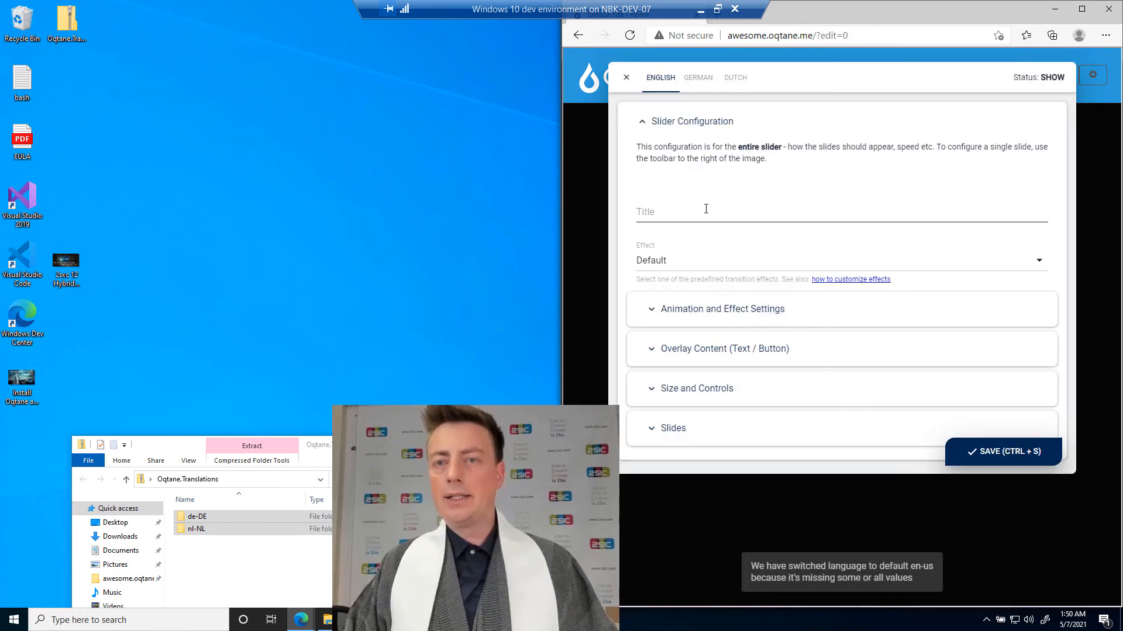
pyautogui.click(706, 209)
pyautogui.press('Escape')
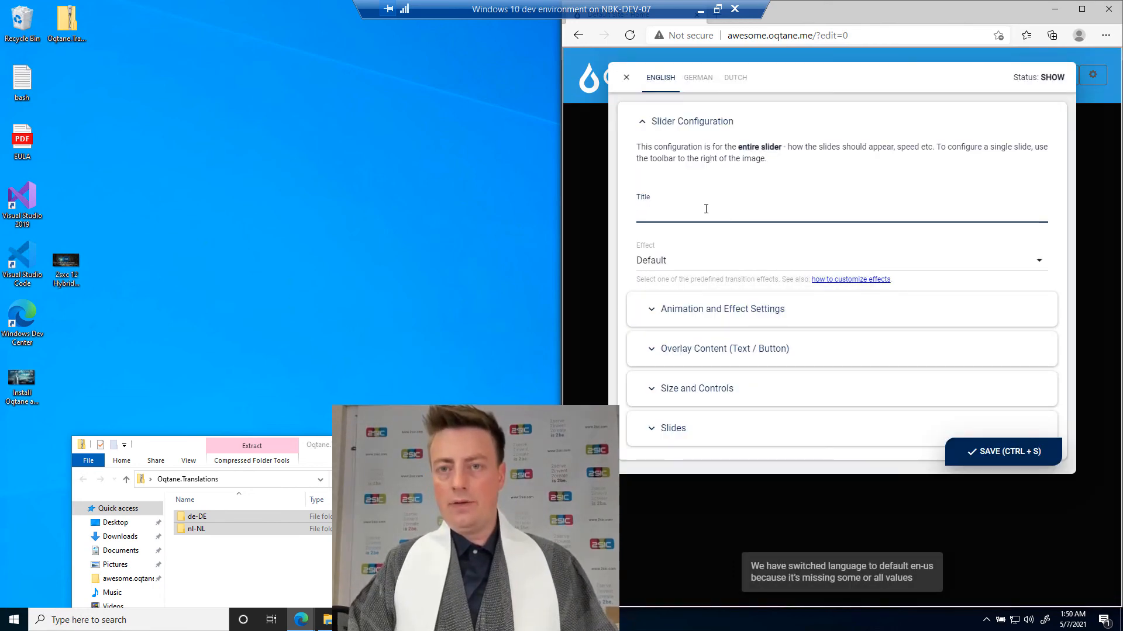
pyautogui.write('Nice Swiper!')
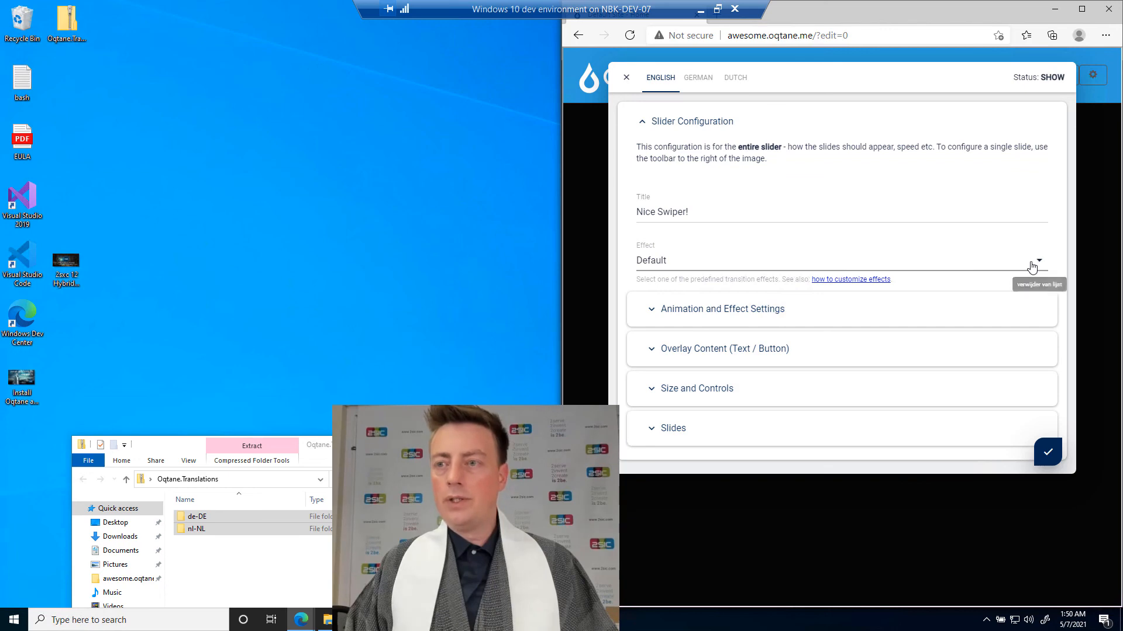
pyautogui.click(1032, 268)
pyautogui.click(1024, 337)
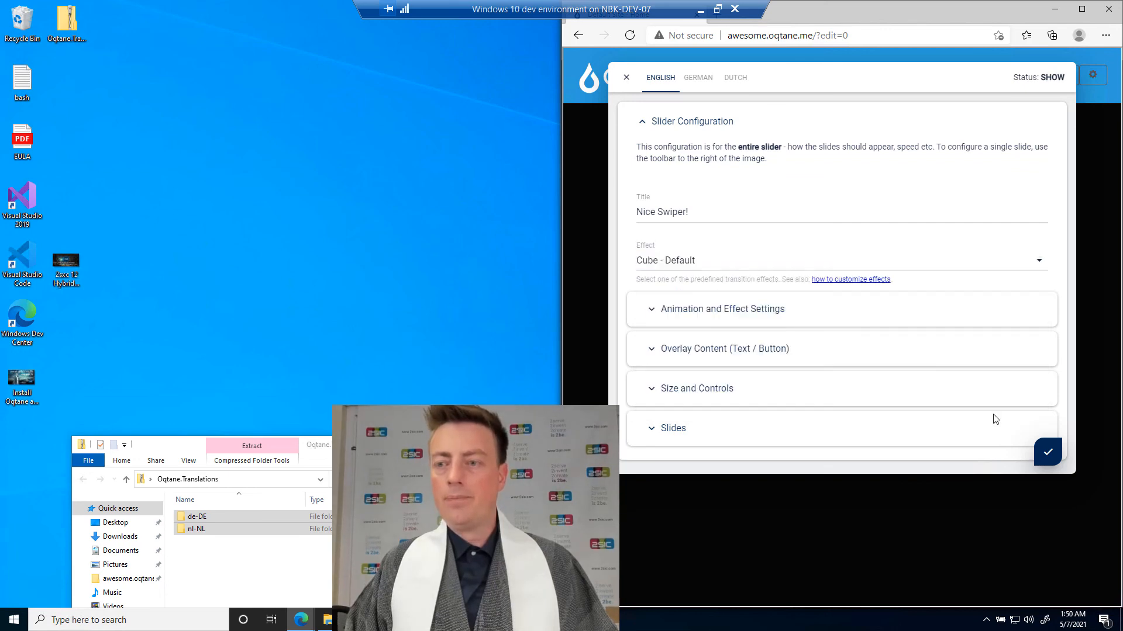
pyautogui.click(1048, 455)
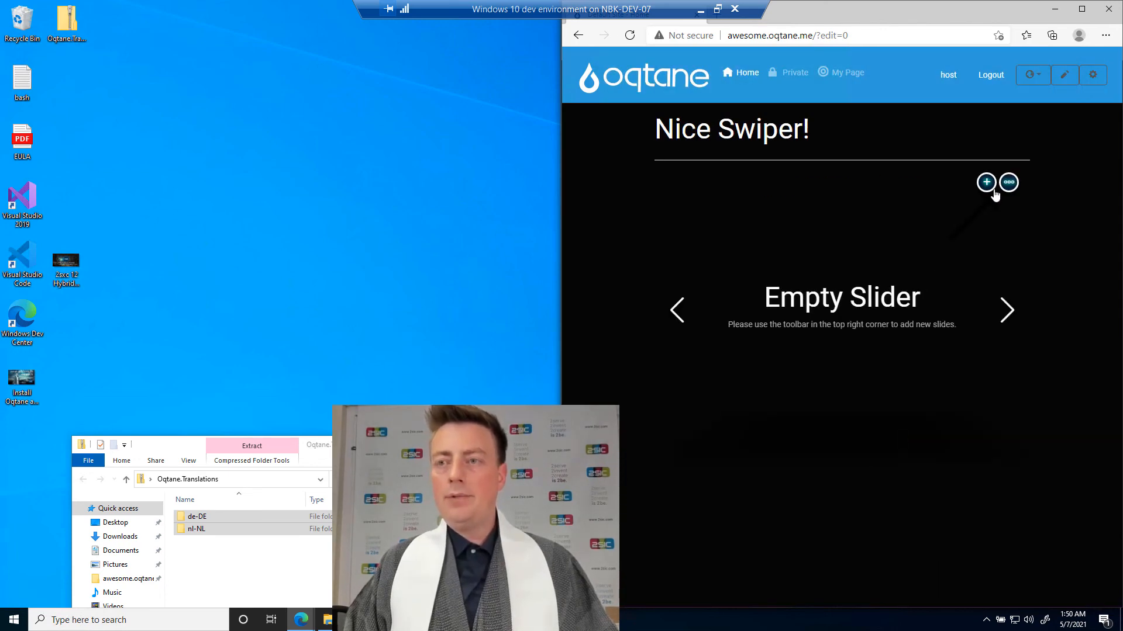
# Add a slide with the "2sxc 12 Hybrid Released.jpg" image from the desktop and the title "Awesome", and save it.
pyautogui.click(992, 188)
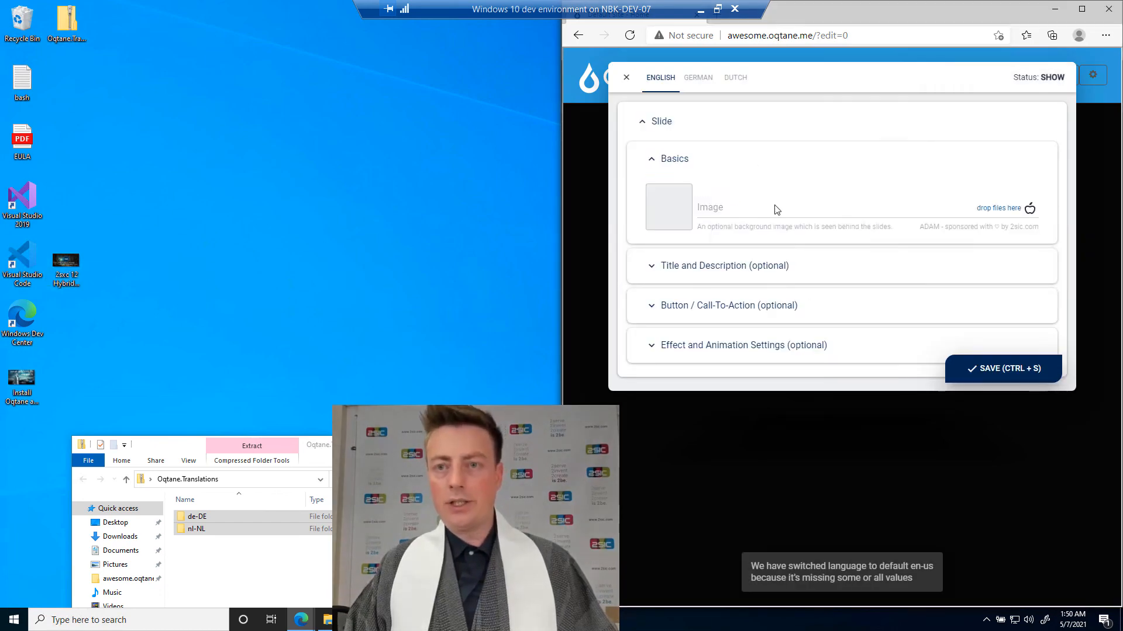
pyautogui.click(671, 268)
pyautogui.click(714, 311)
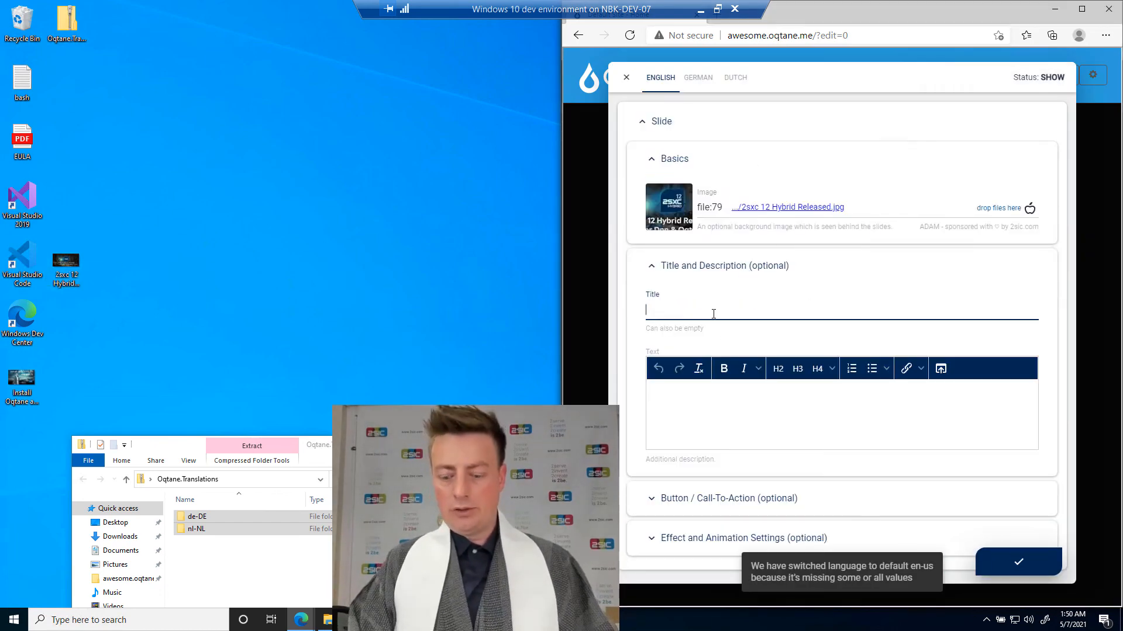
pyautogui.write('Awesome')
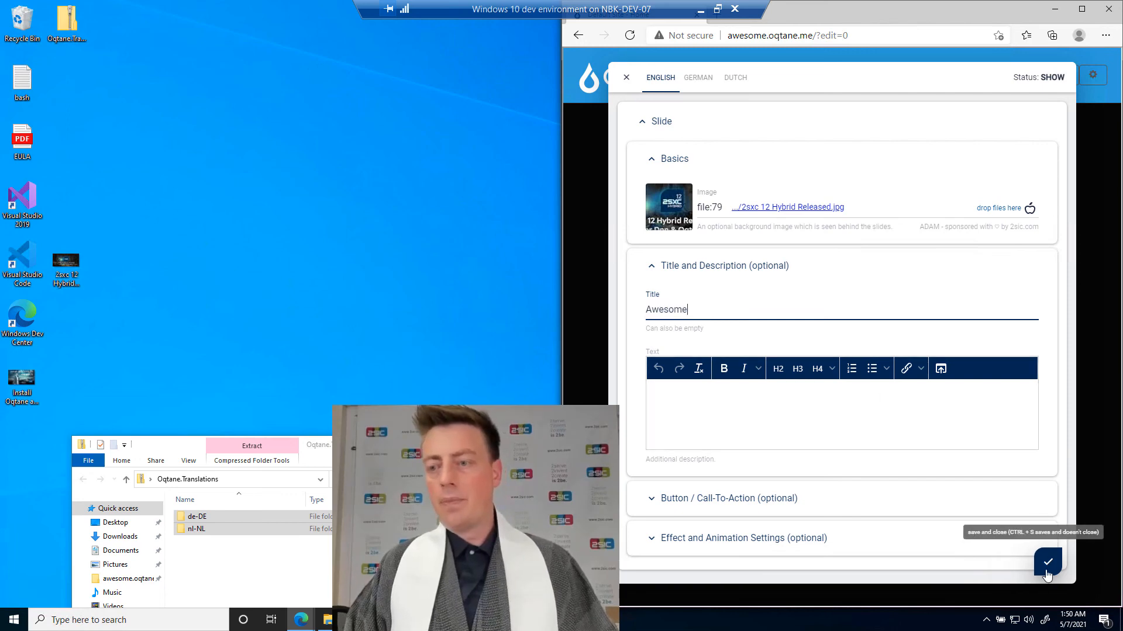
pyautogui.click(1047, 562)
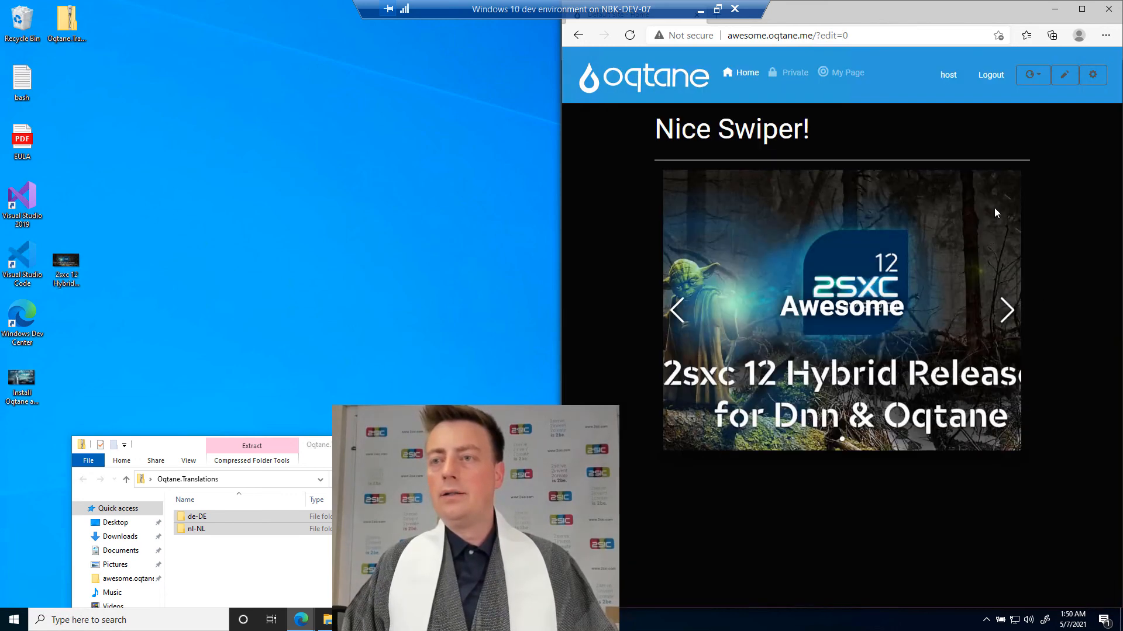
# Add another slide with the "Install Oqtane and 2sxc with Checklist.jpg" image from the desktop and the title "Oqtane!", and save it.
pyautogui.click(987, 186)
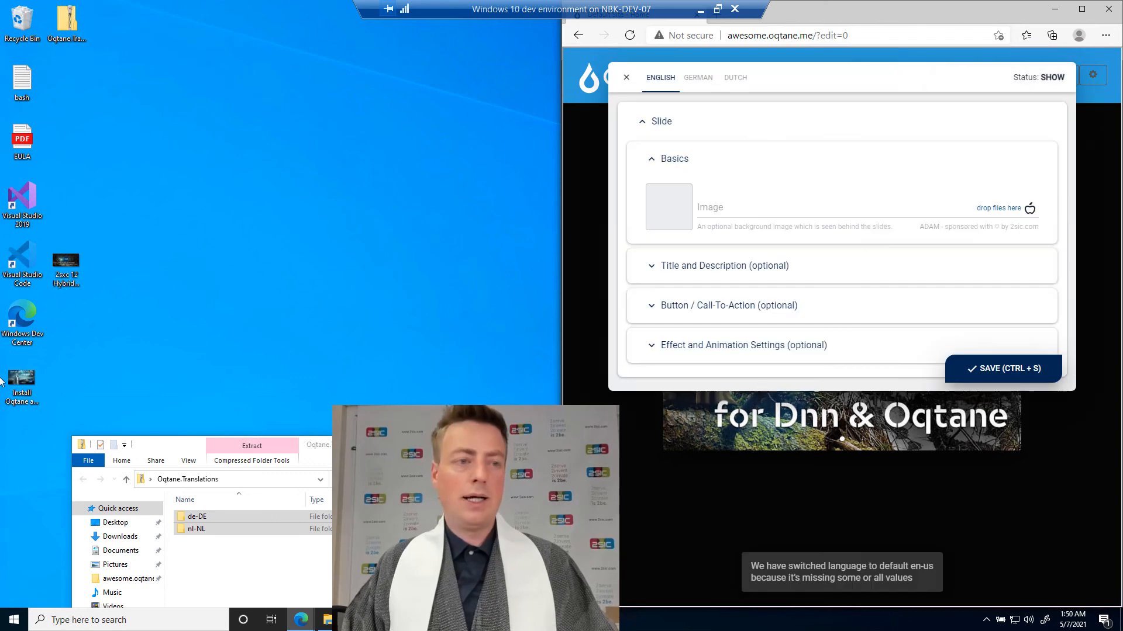
pyautogui.moveTo(22, 383); pyautogui.dragTo(727, 213)
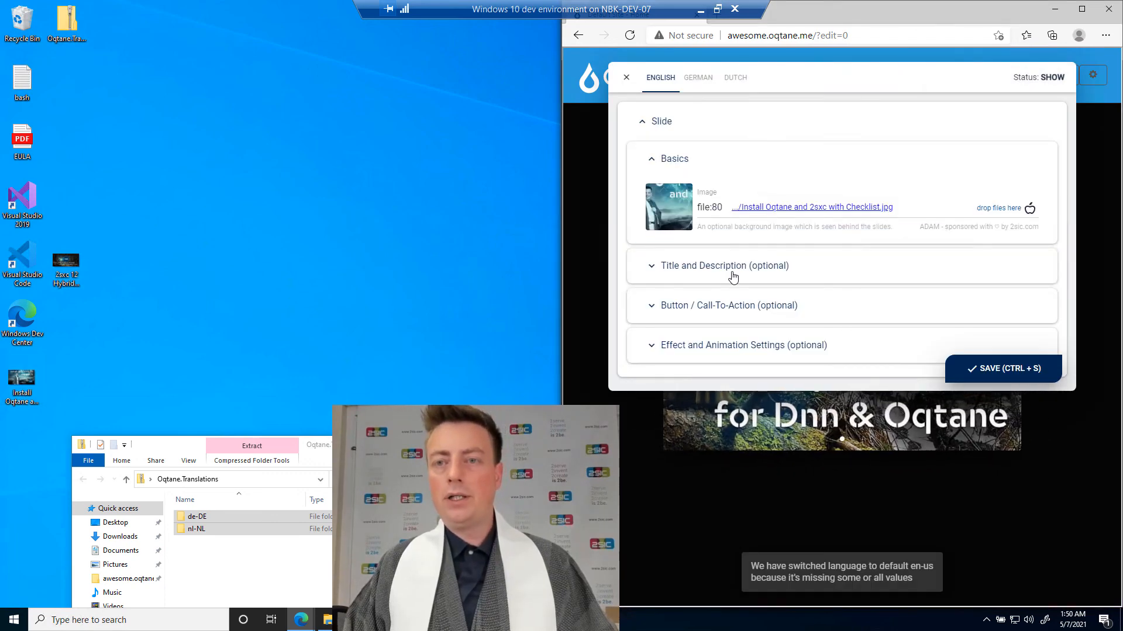
pyautogui.click(733, 277)
pyautogui.click(735, 311)
pyautogui.write('O')
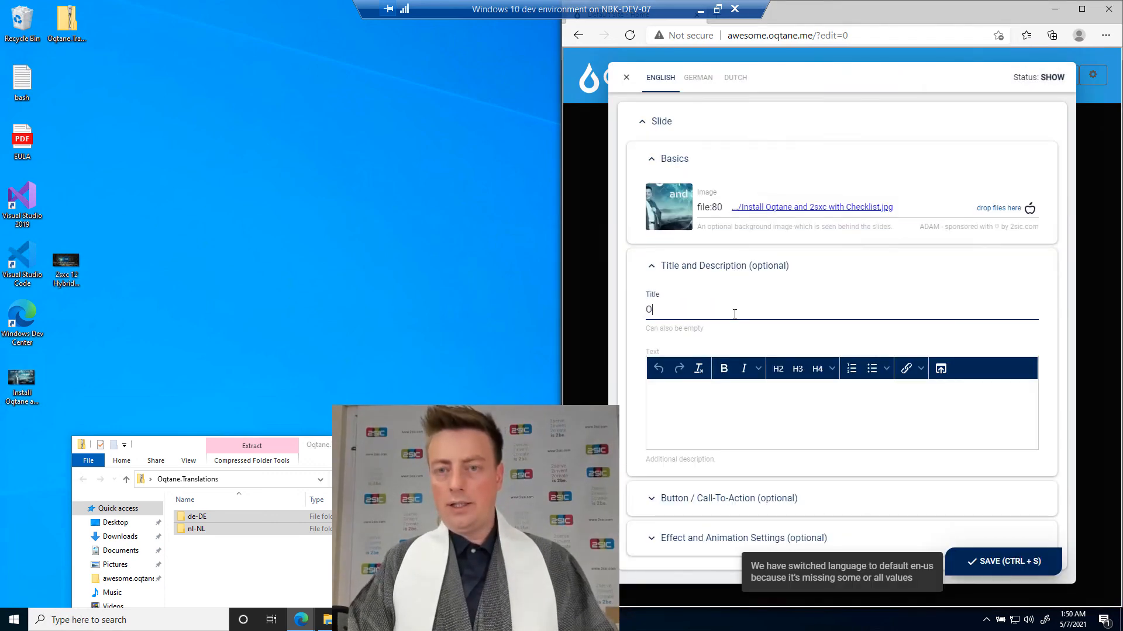
pyautogui.write('qtane!')
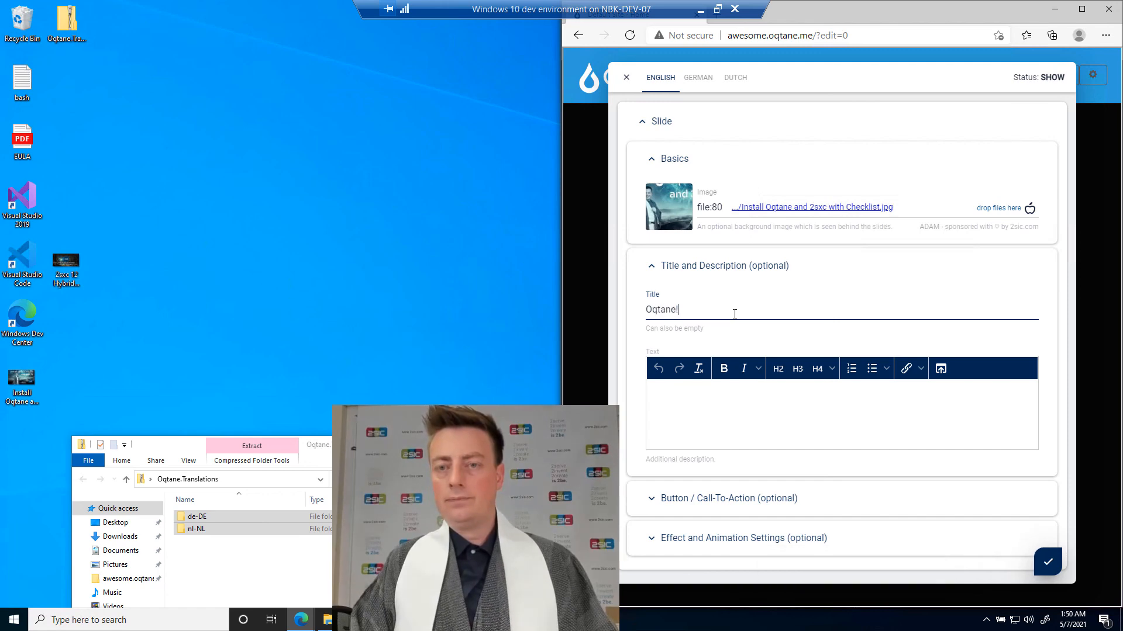
pyautogui.click(1046, 561)
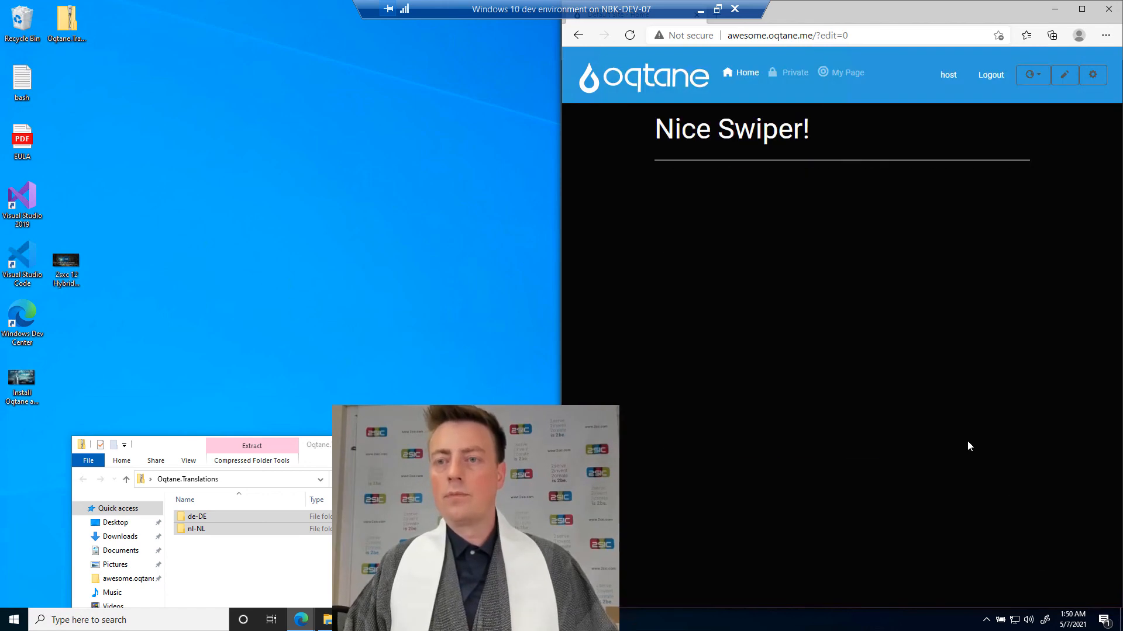
# Advance through the slider's slides to check the cube transition.
pyautogui.click(1009, 316)
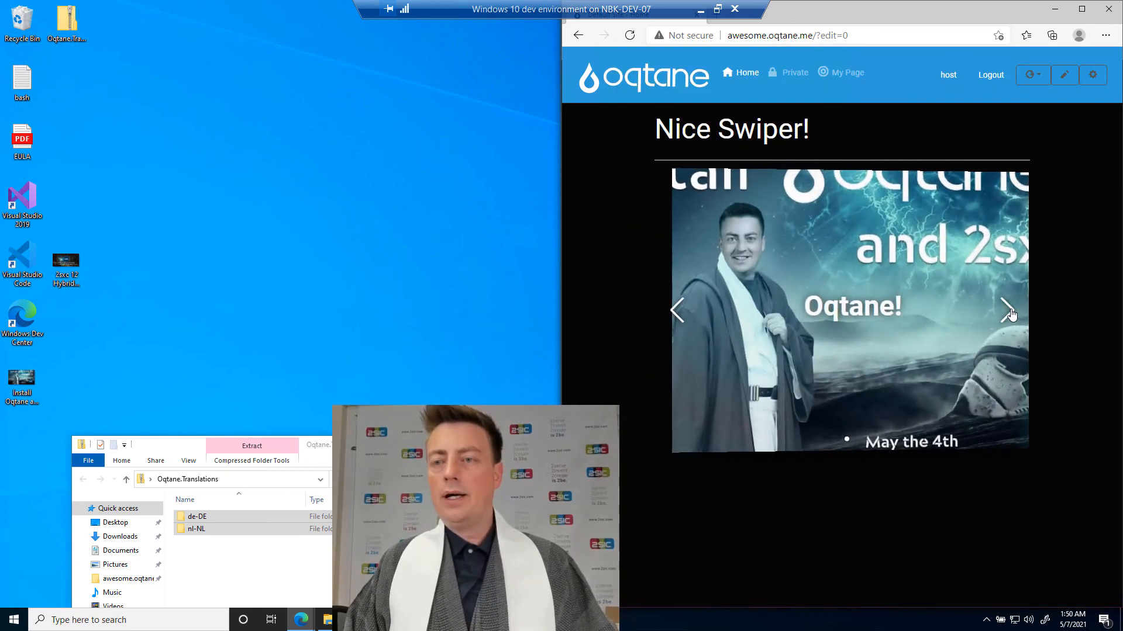
pyautogui.click(1010, 316)
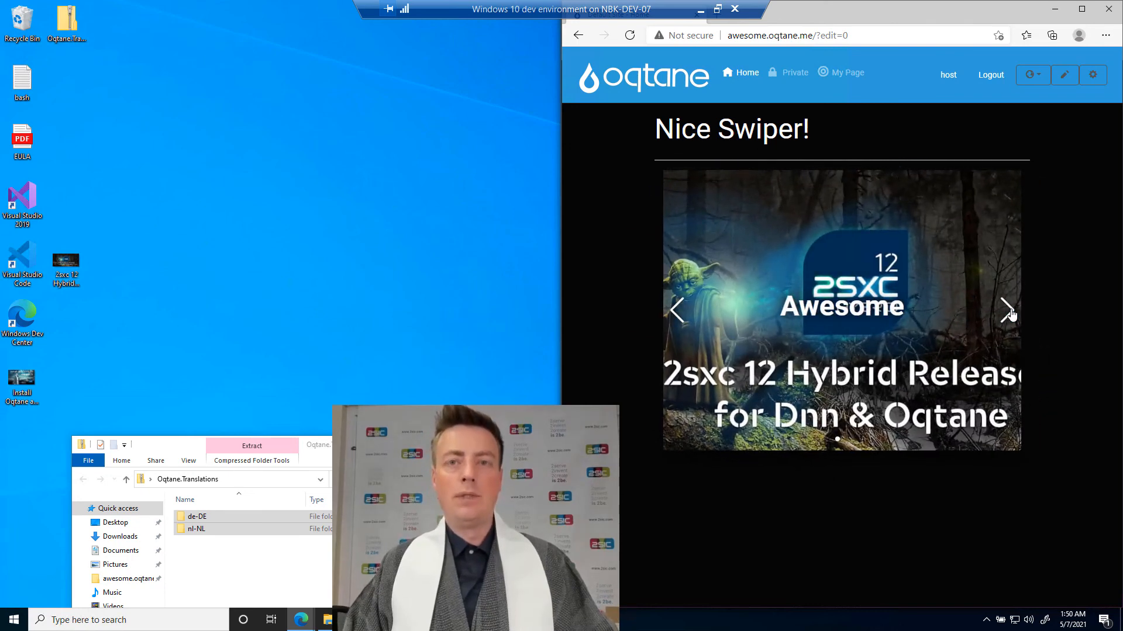